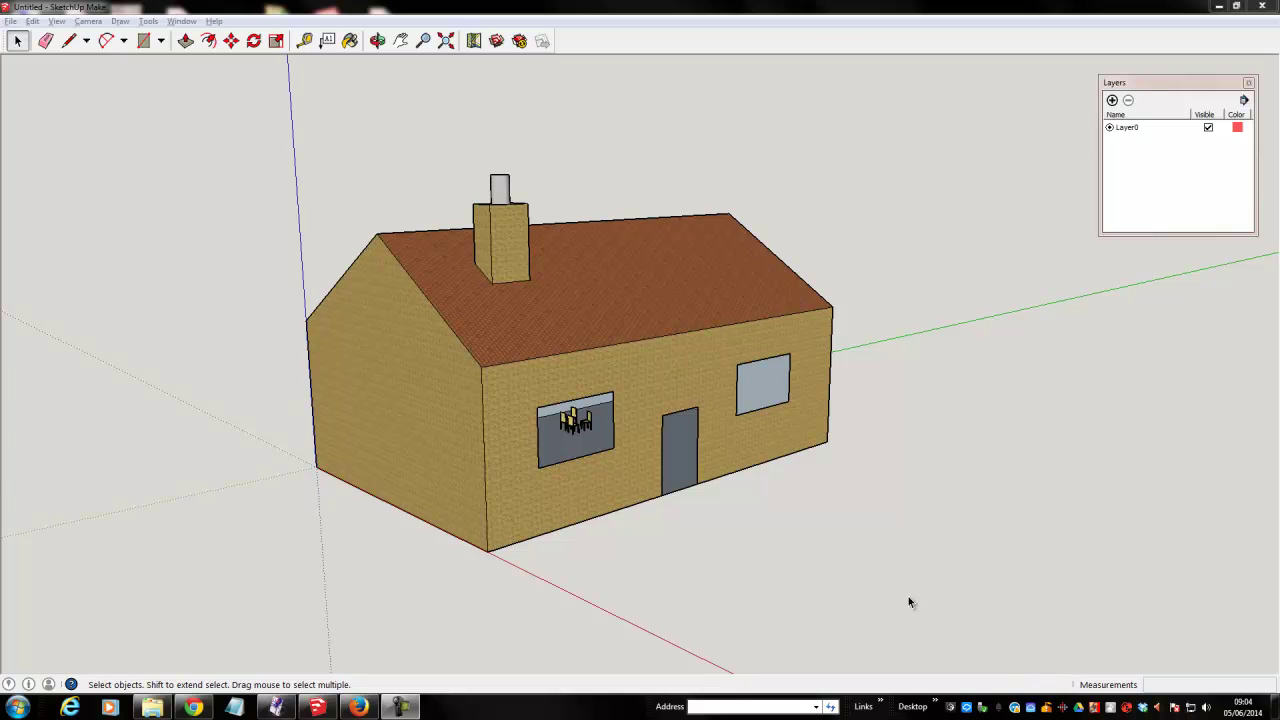
Step: Delete the entire existing house model
left_click_drag(223, 136, 922, 571)
key("Delete")
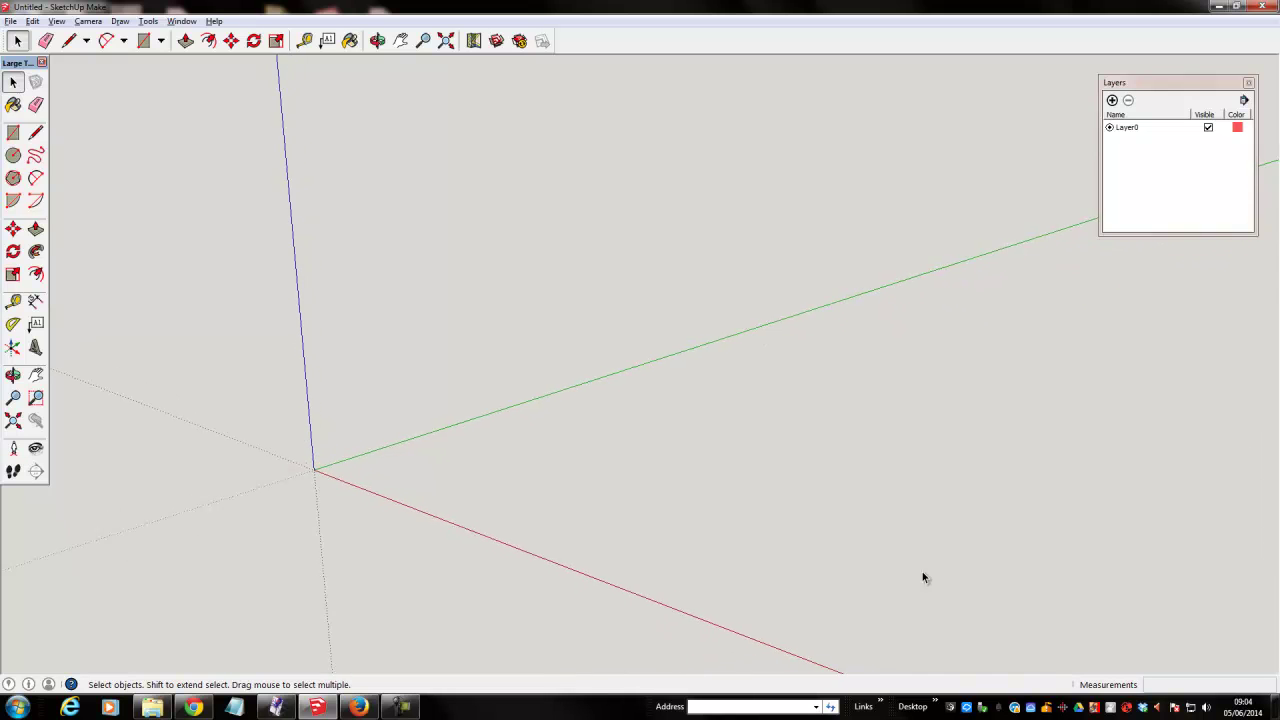
Step: Draw a freehand rectangle on the ground from the origin, about 24.7 m by 36.8 m
left_click(13, 132)
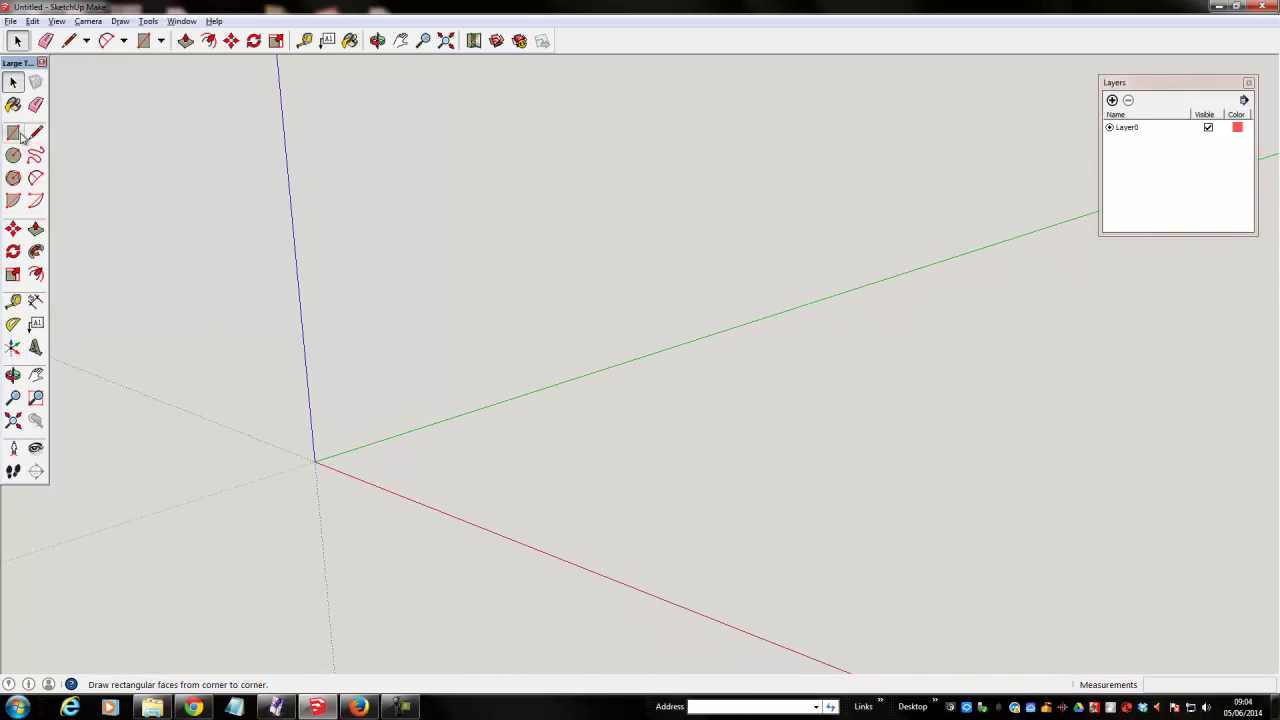
left_click(316, 461)
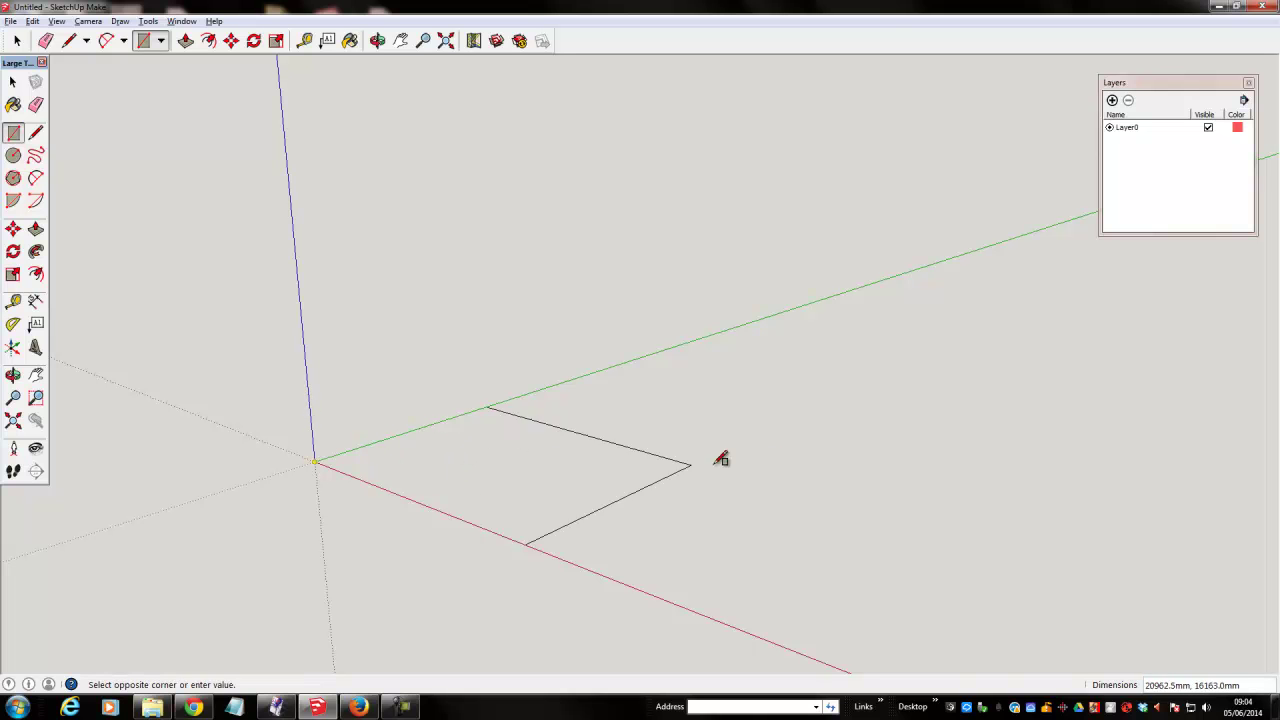
left_click(873, 406)
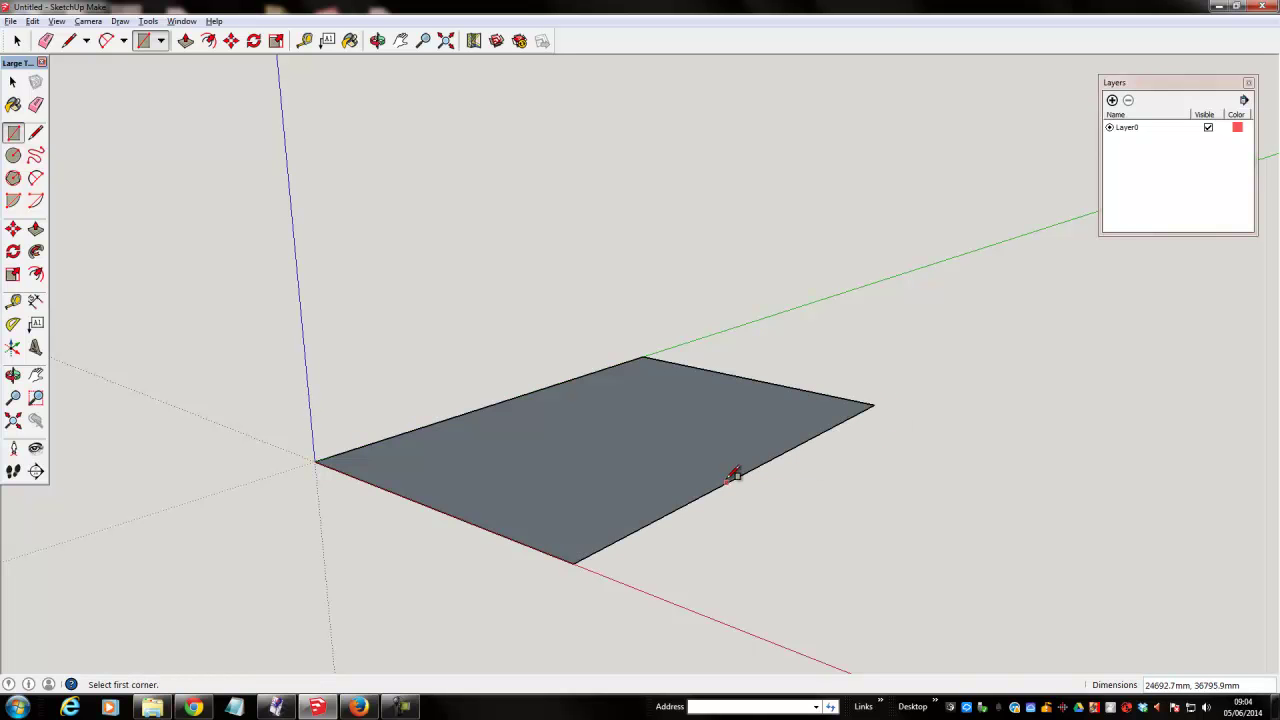
Step: Pull the rectangle up about 10.65 m into a box, lower its top face, and push its long side face in about 1.39 m
key("p")
left_click_drag(630, 478, 640, 374)
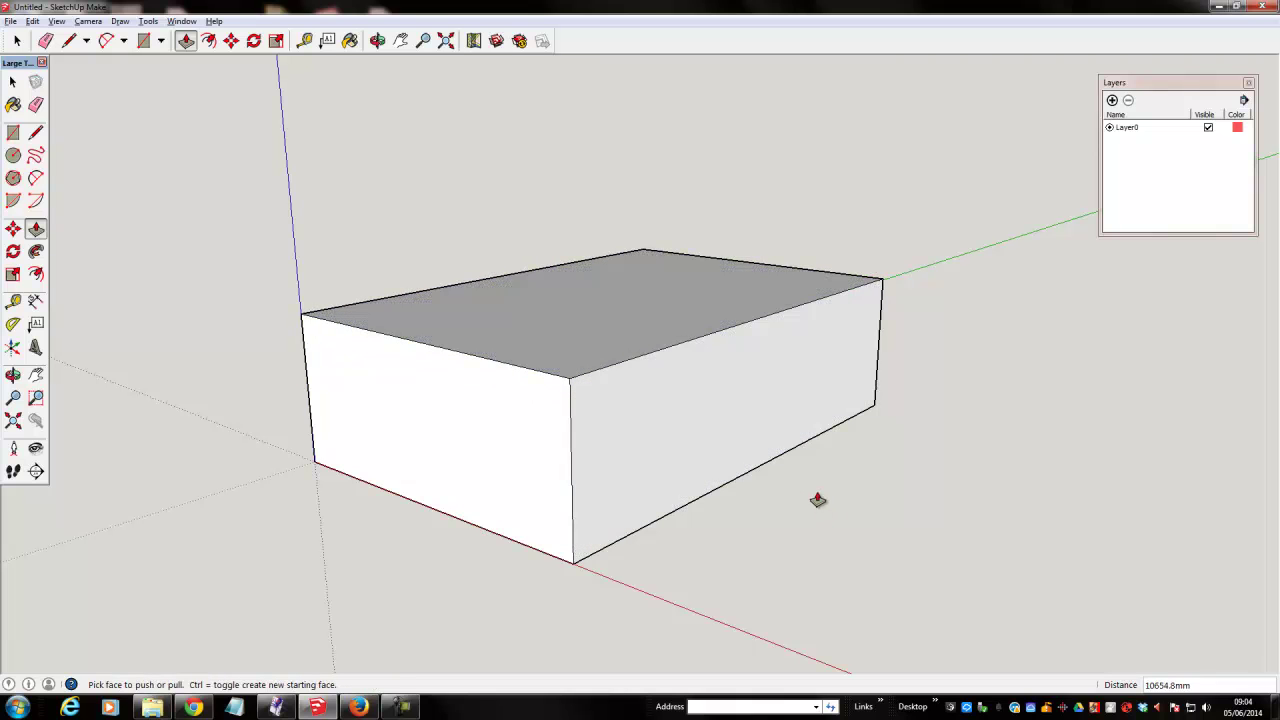
mouse_move(603, 296)
left_mouse_down()
mouse_move(597, 346)
mouse_move(608, 320)
left_mouse_up()
left_click_drag(726, 426, 786, 417)
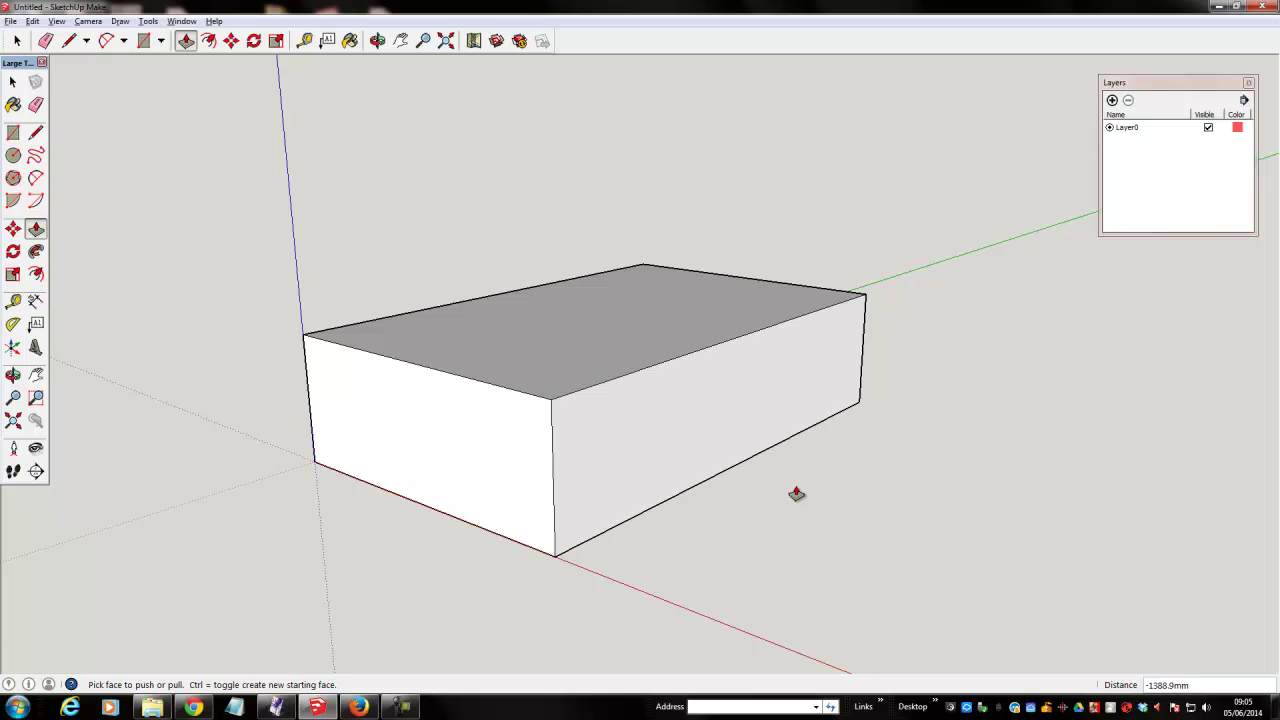
Step: Delete the whole freehand box
left_click(32, 21)
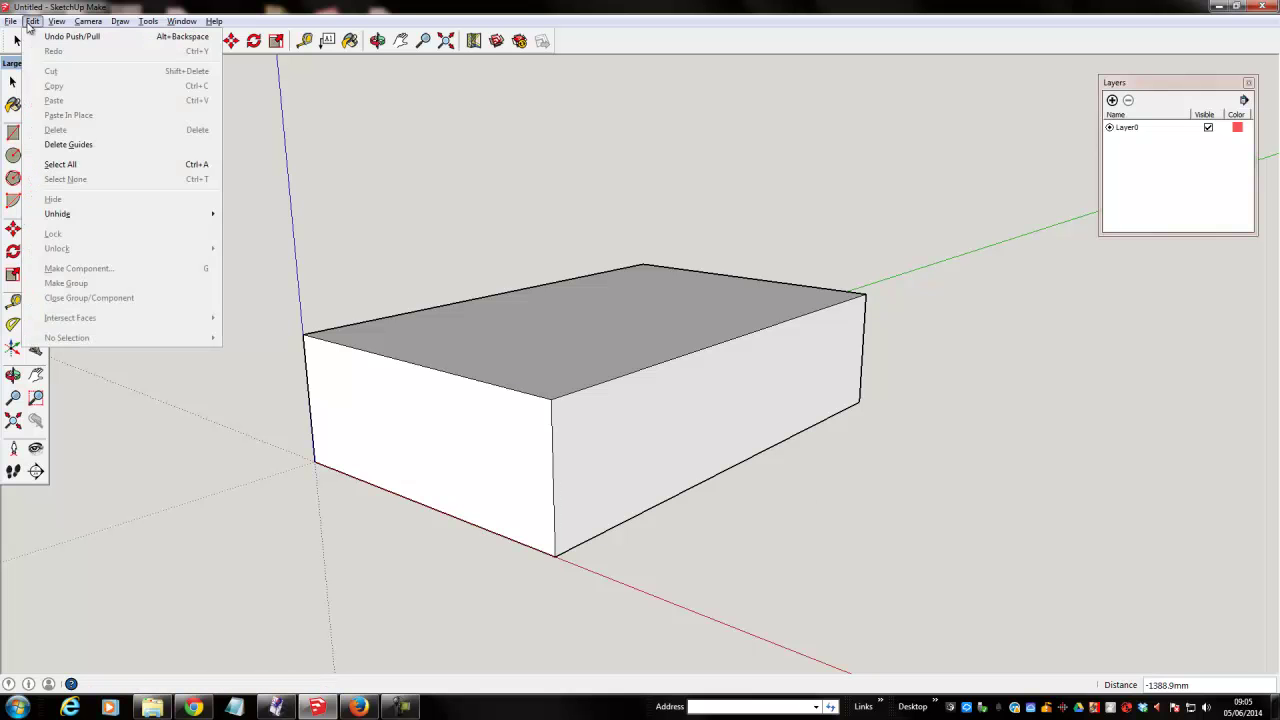
left_click(252, 182)
key("space")
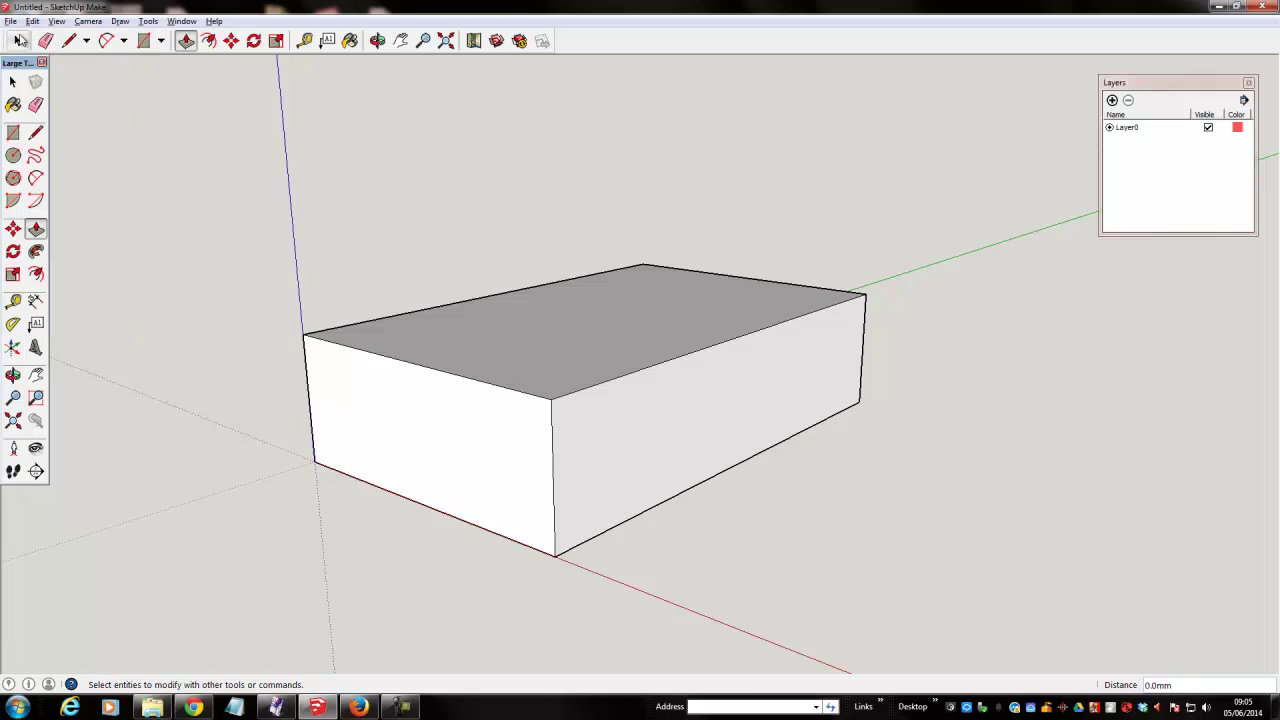
left_click_drag(193, 149, 930, 580)
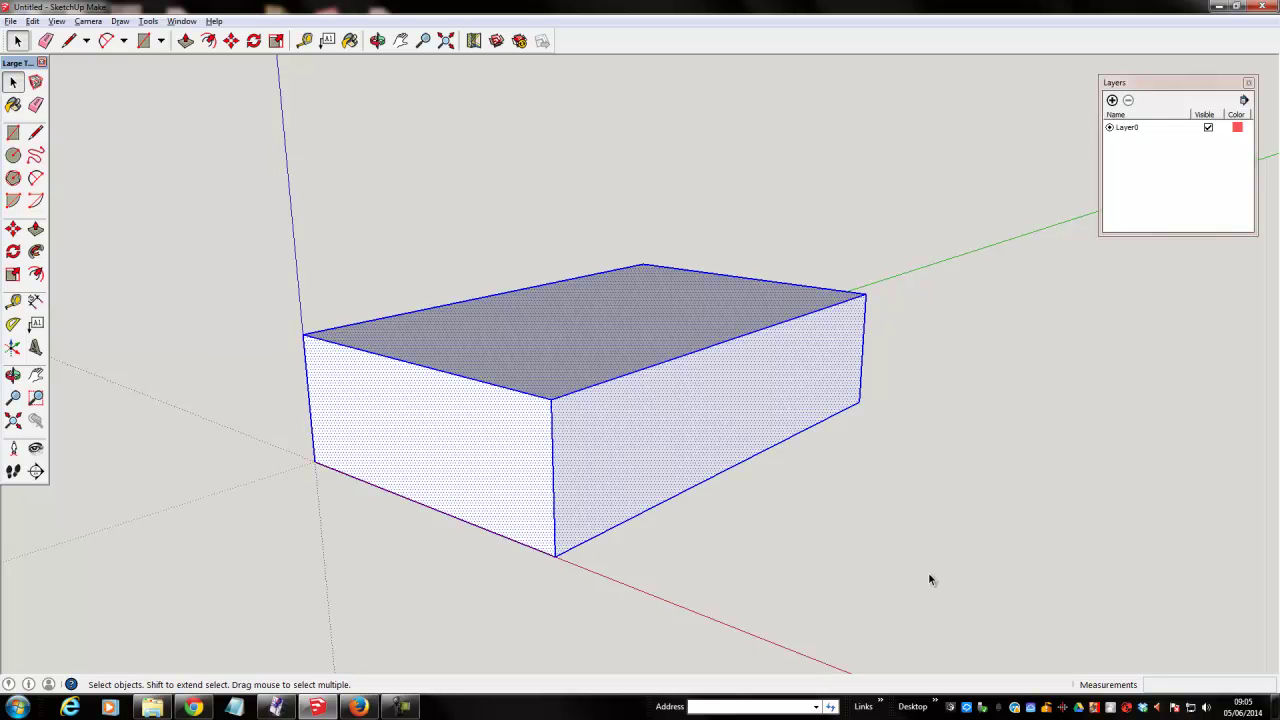
key("Delete")
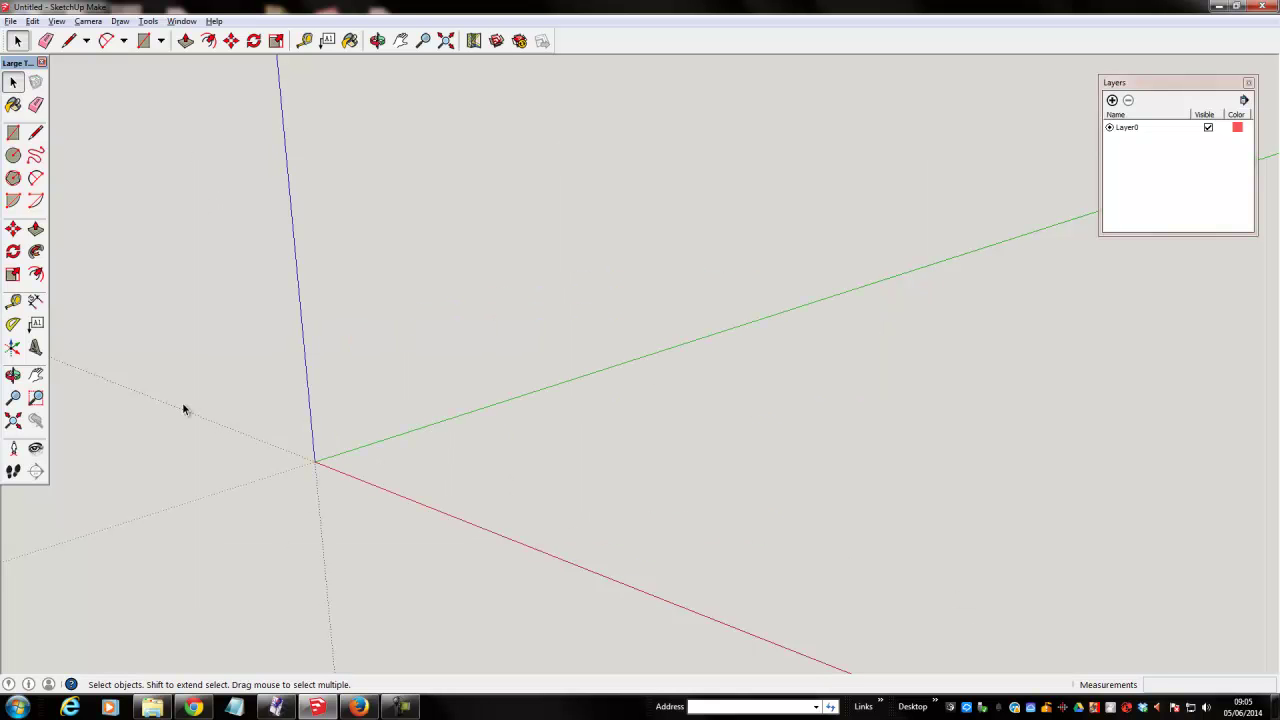
Step: Draw a ground rectangle from the origin with dimensions 20m,15m, and resize it to 15m,20m
left_click(13, 132)
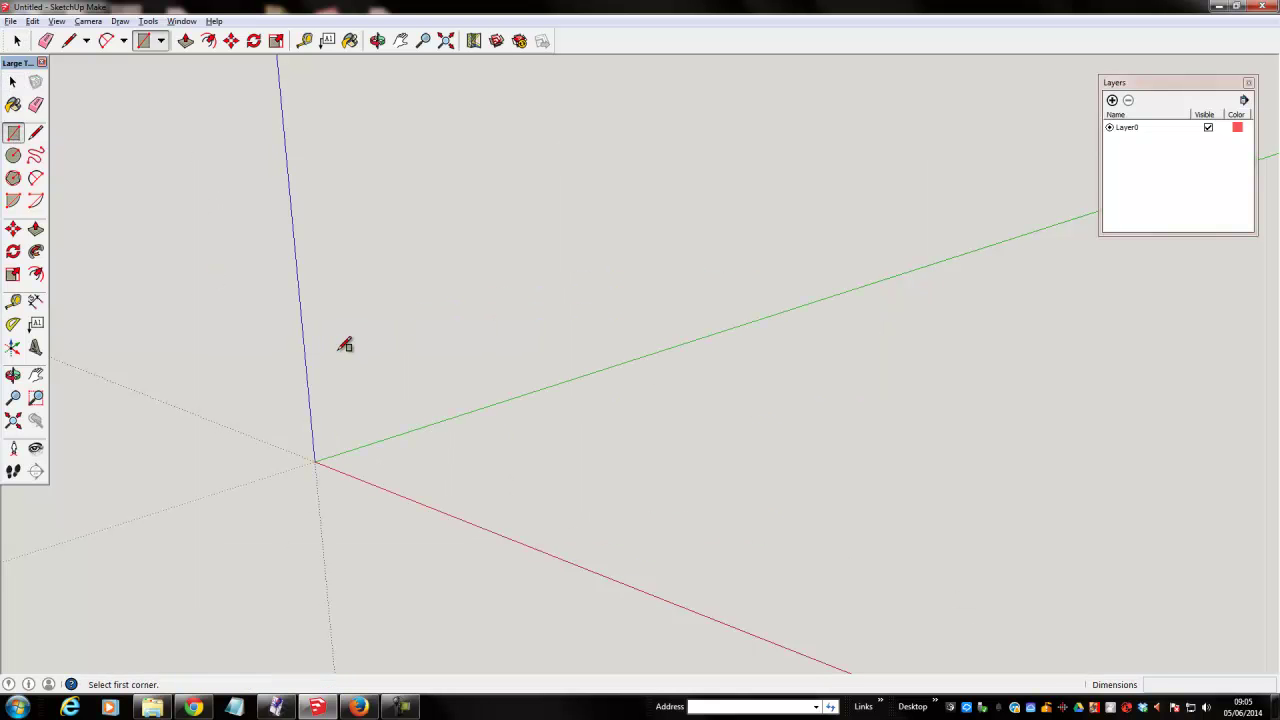
left_click(316, 461)
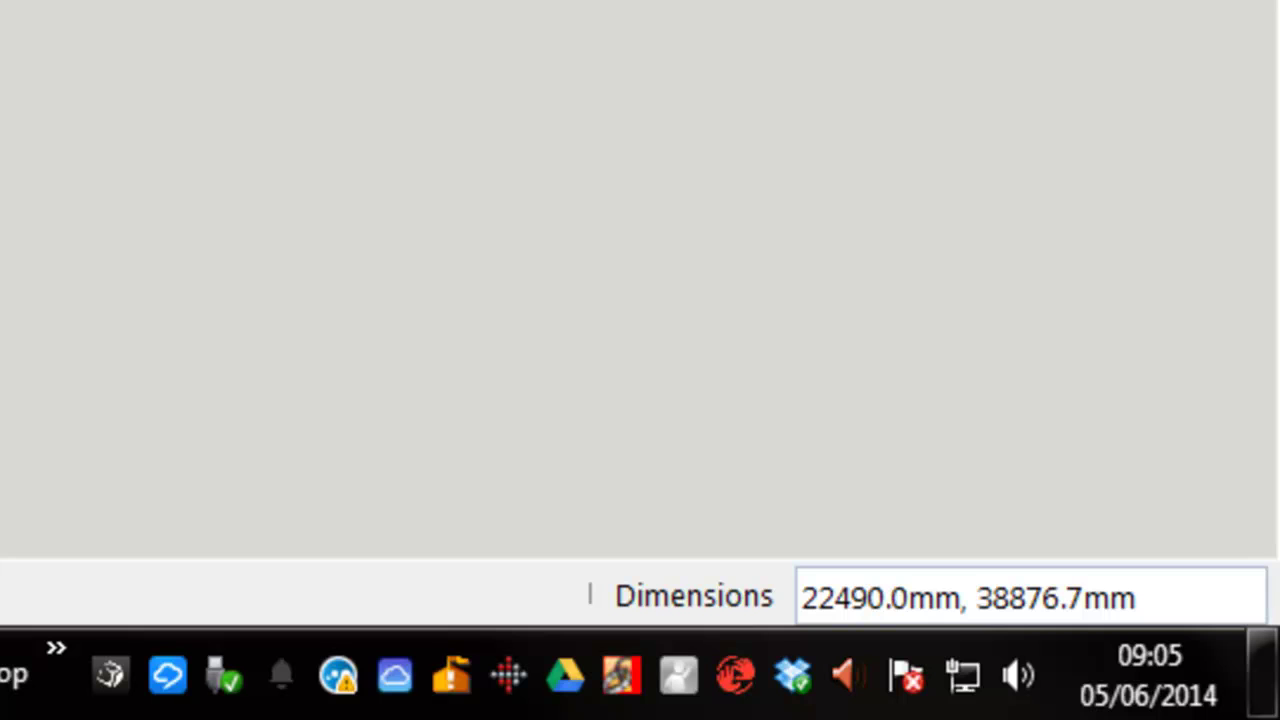
type("20m,")
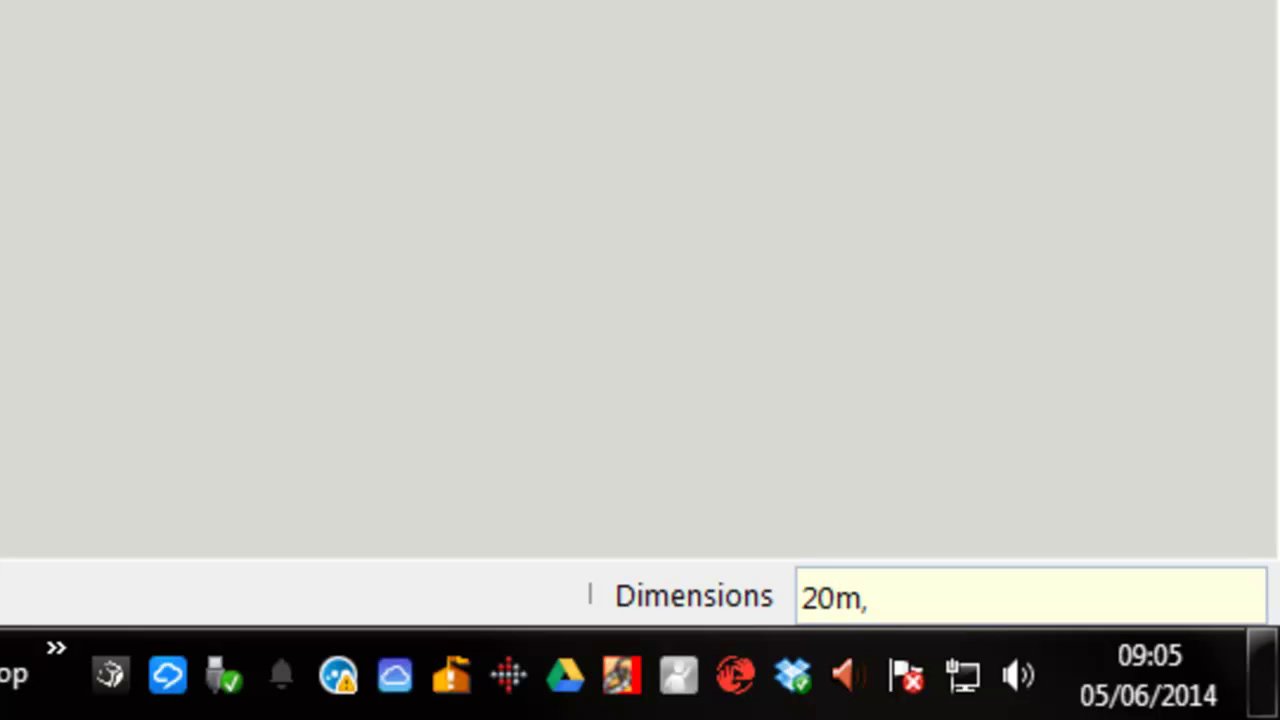
type("15m")
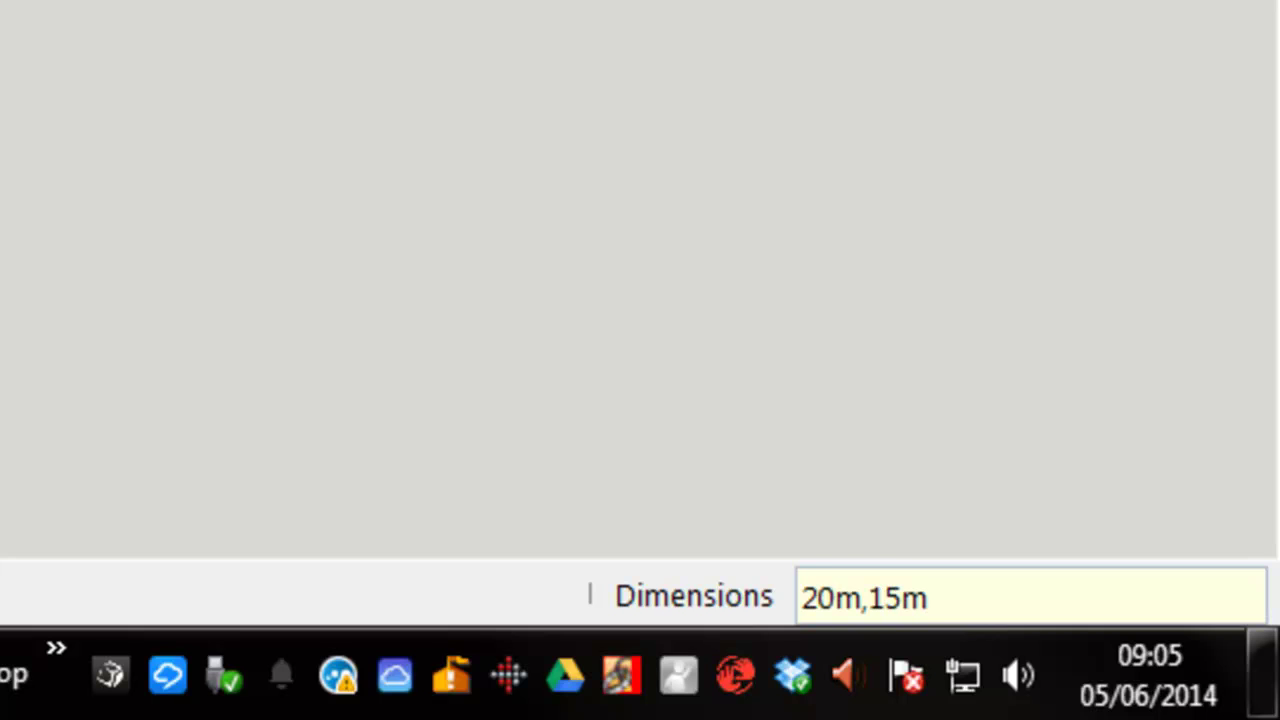
key("Return")
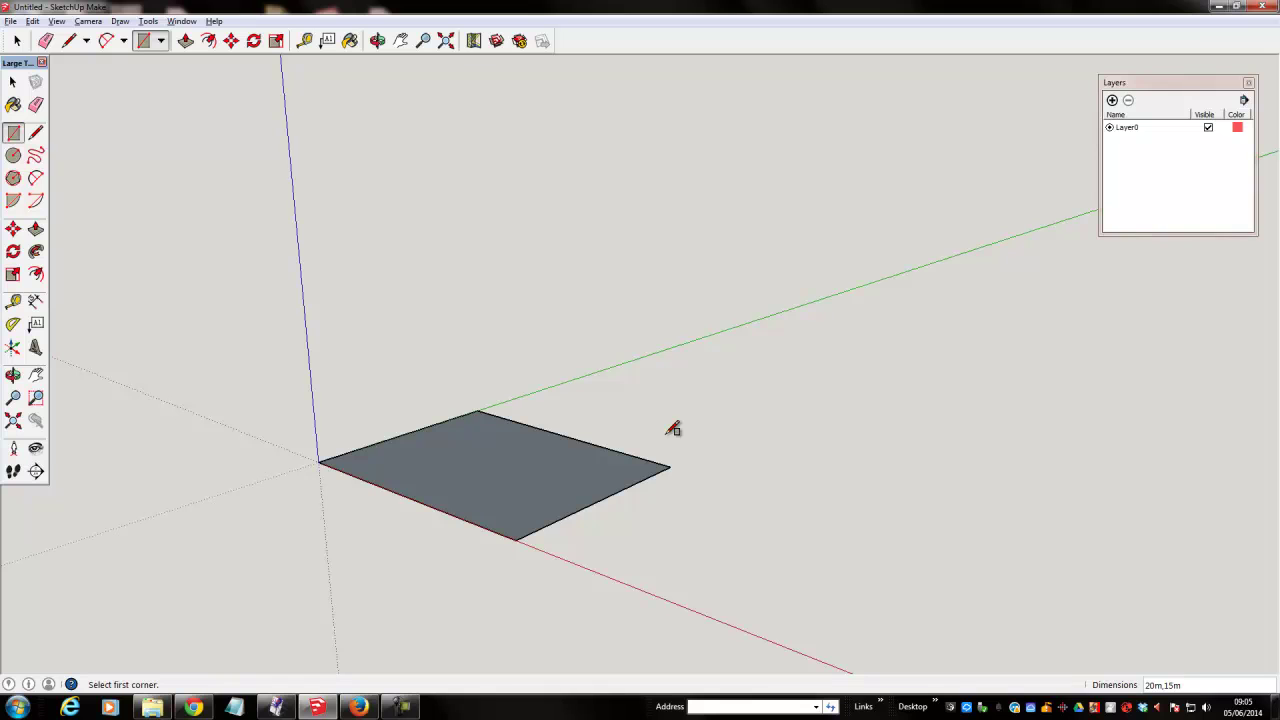
type("15m,20m")
key("Return")
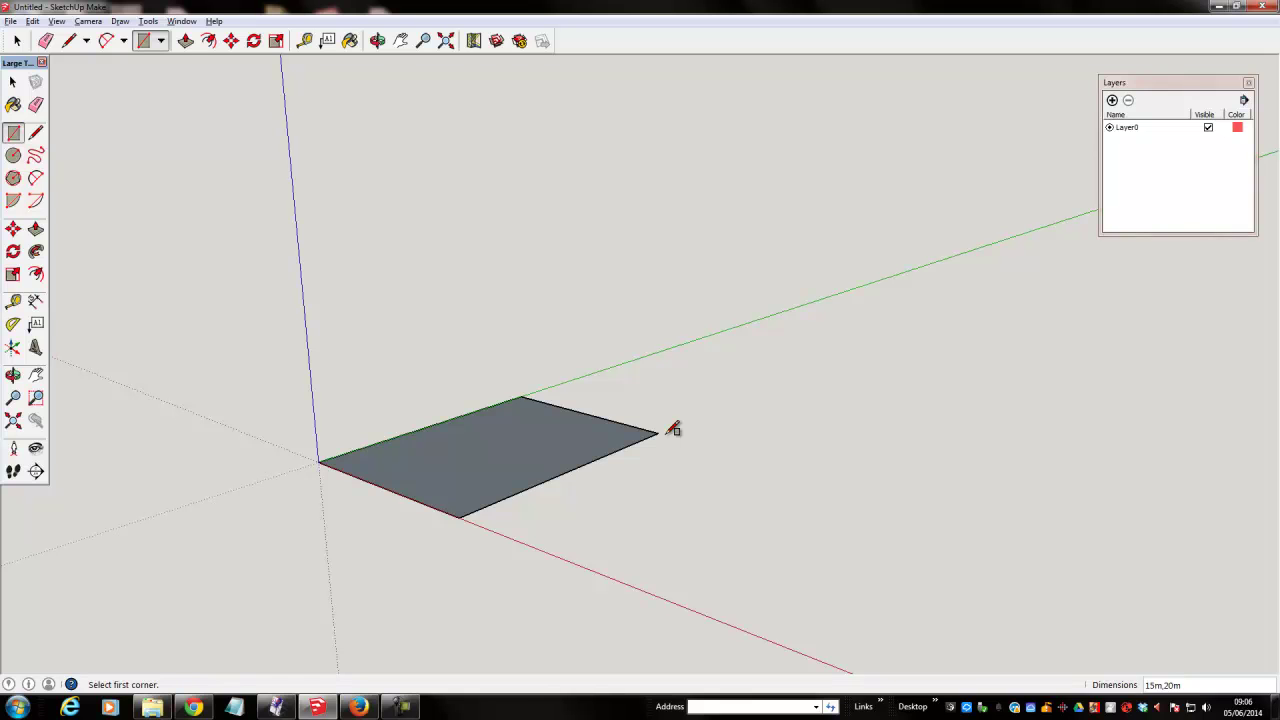
Step: Push/Pull the rectangle upward to a height of 3500 mm
key("p")
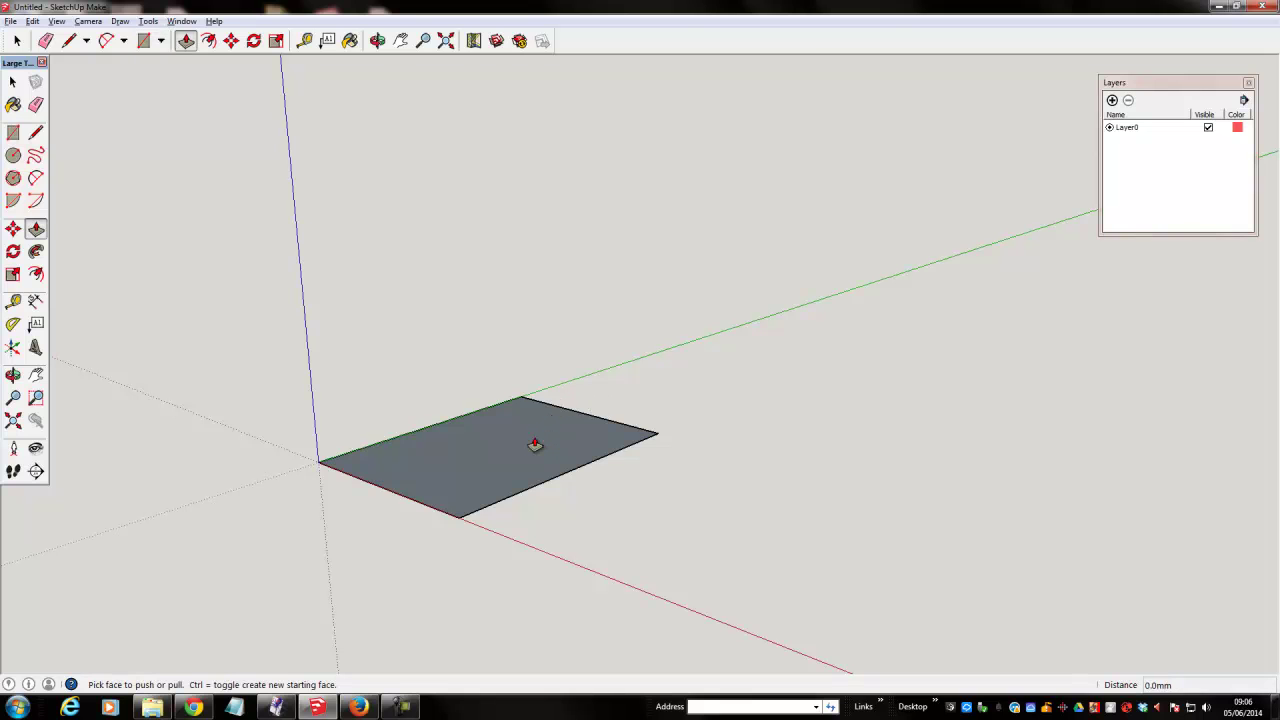
left_click_drag(508, 451, 497, 394)
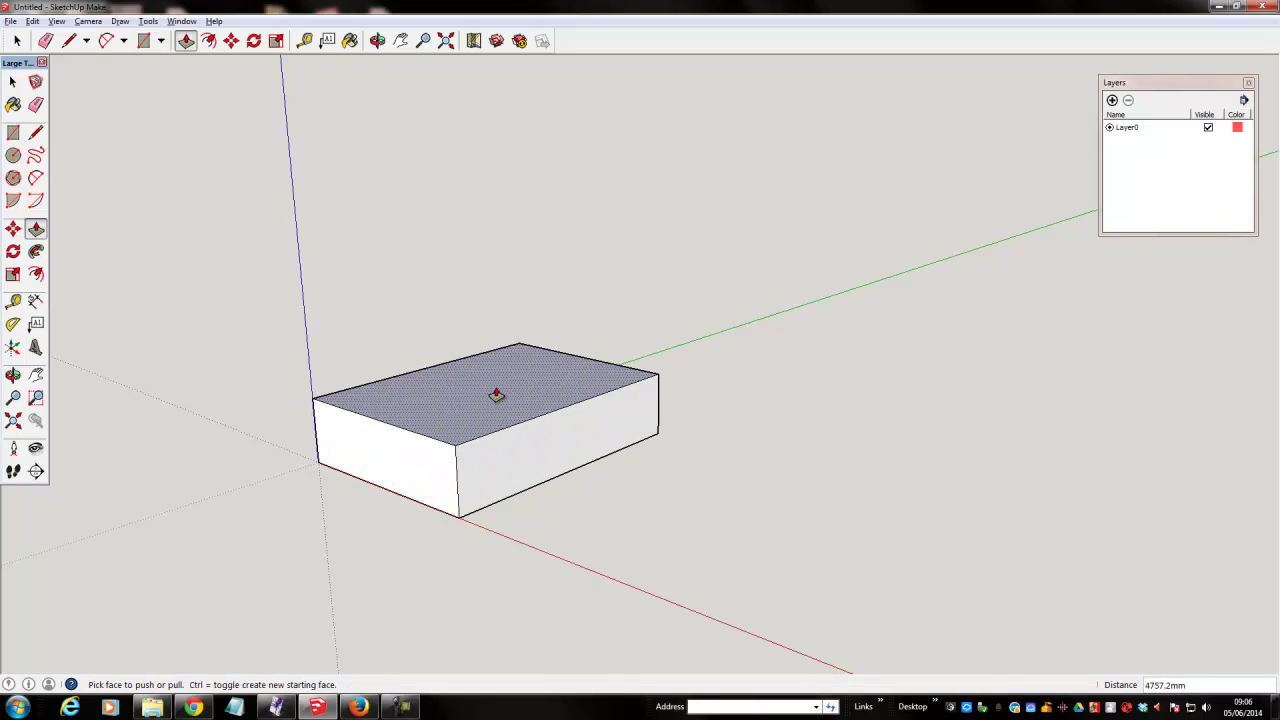
type("3500")
key("Return")
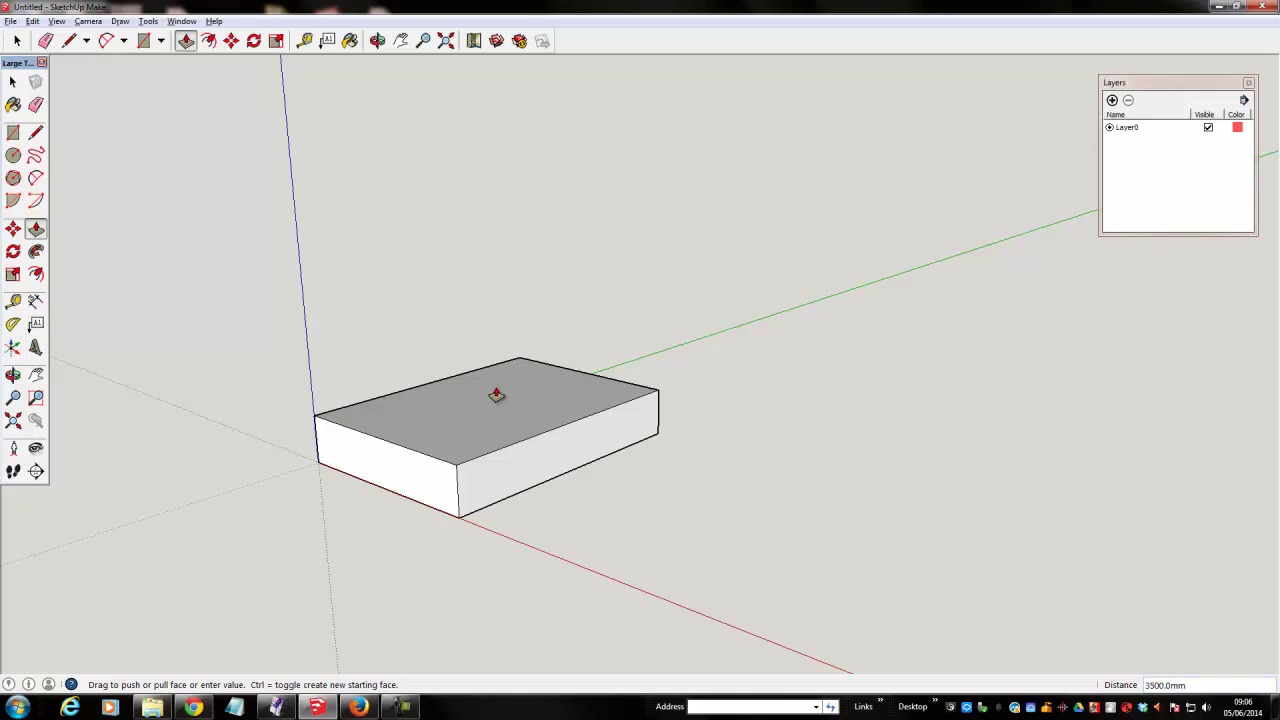
Step: Draw a line across the box's top face, joining the midpoints of its two short edges
left_click(35, 132)
scroll(300, 290, "up", 4)
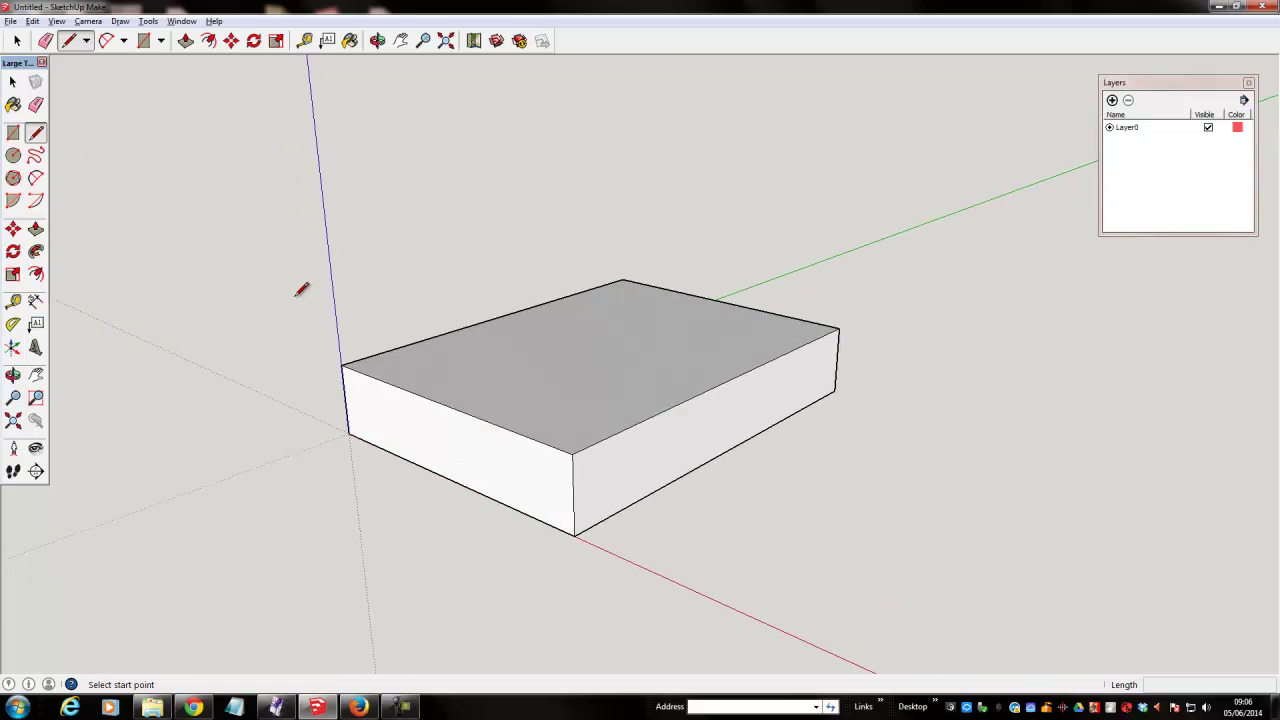
scroll(300, 290, "up", 2)
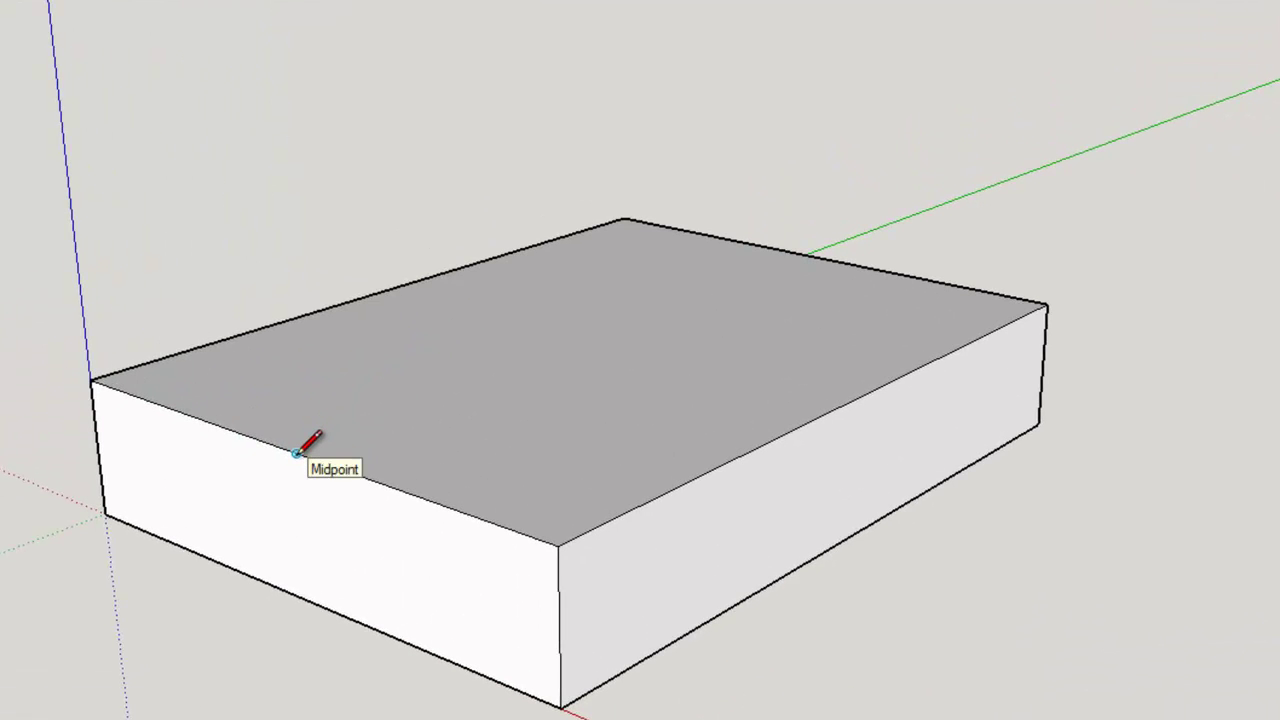
left_click(296, 453)
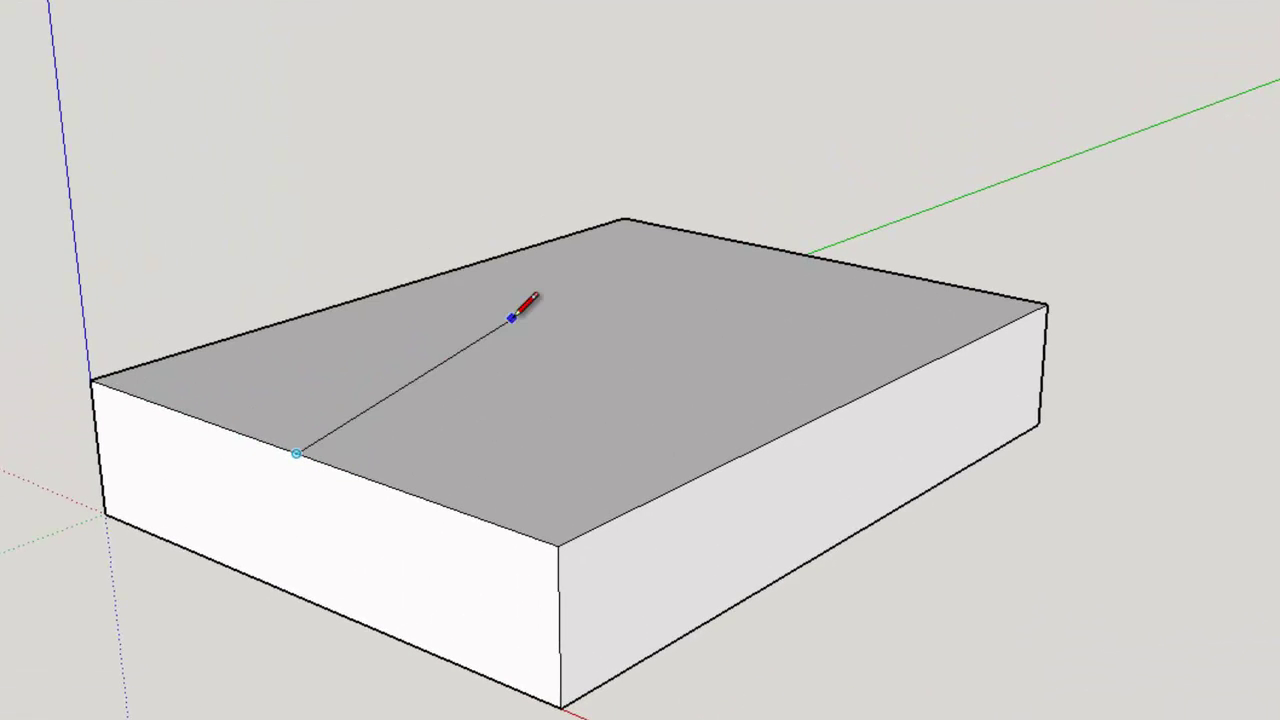
left_click(818, 258)
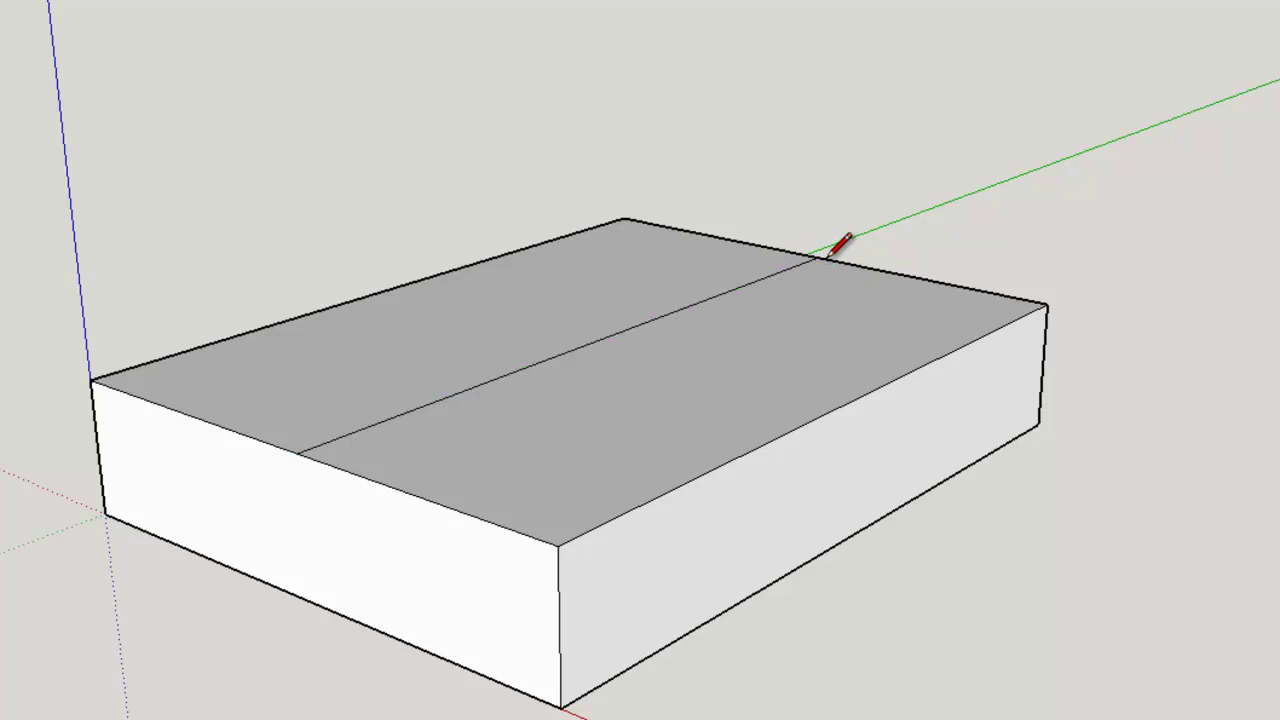
Step: Move the centre line on the top face straight up to form a gabled roof
key("space")
left_click(716, 309)
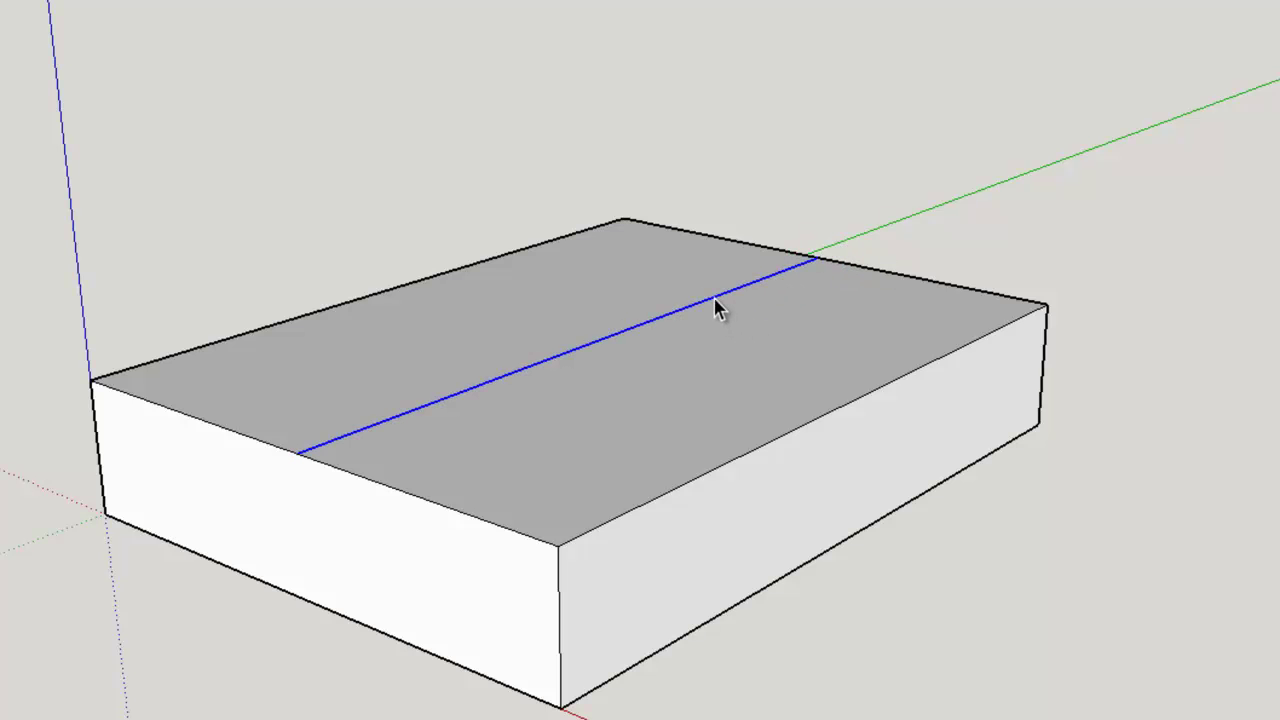
key("m")
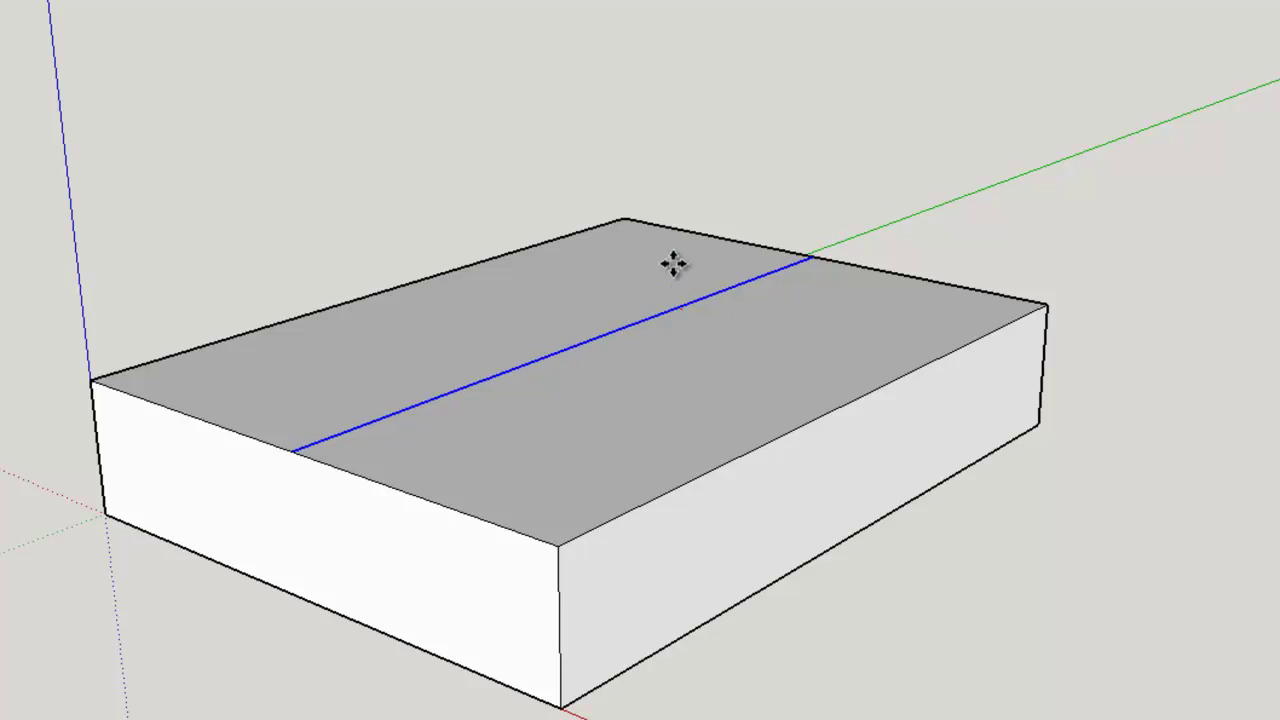
left_click(680, 308)
left_click(654, 140)
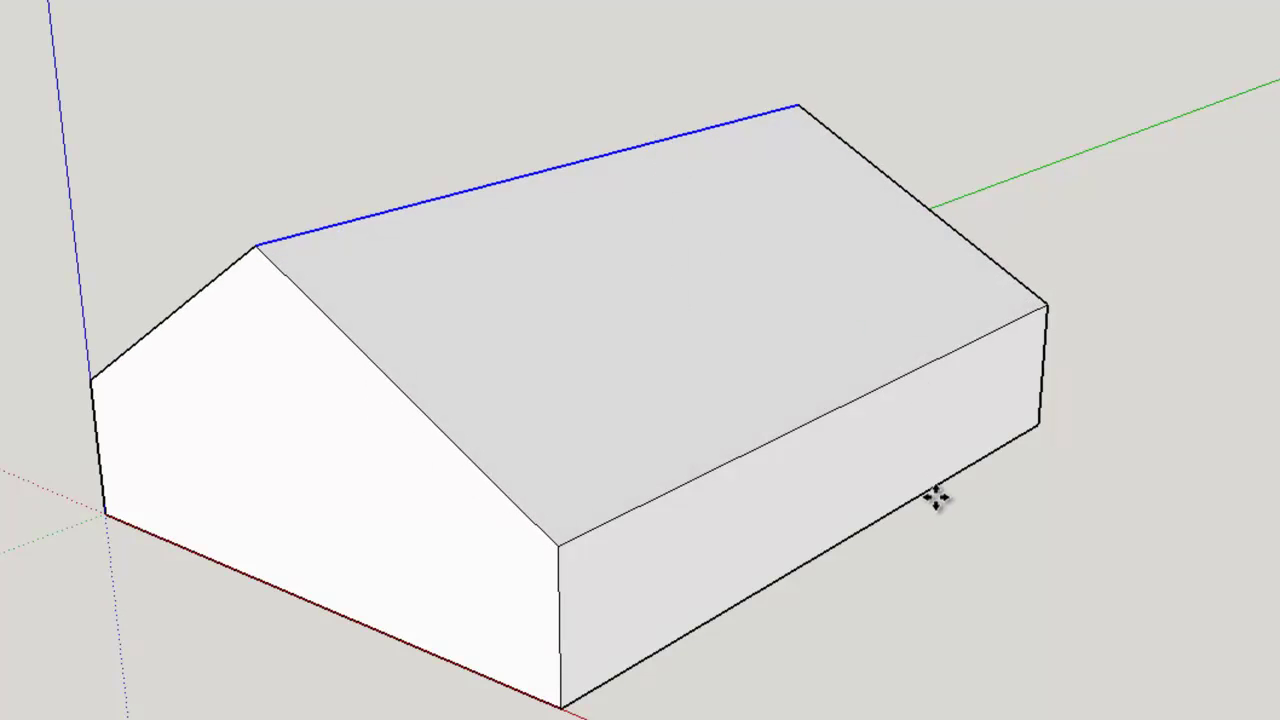
Step: Draw a window rectangle on the long front wall near the gable-end corner, and delete its face to make an opening
scroll(928, 498, "up", 5)
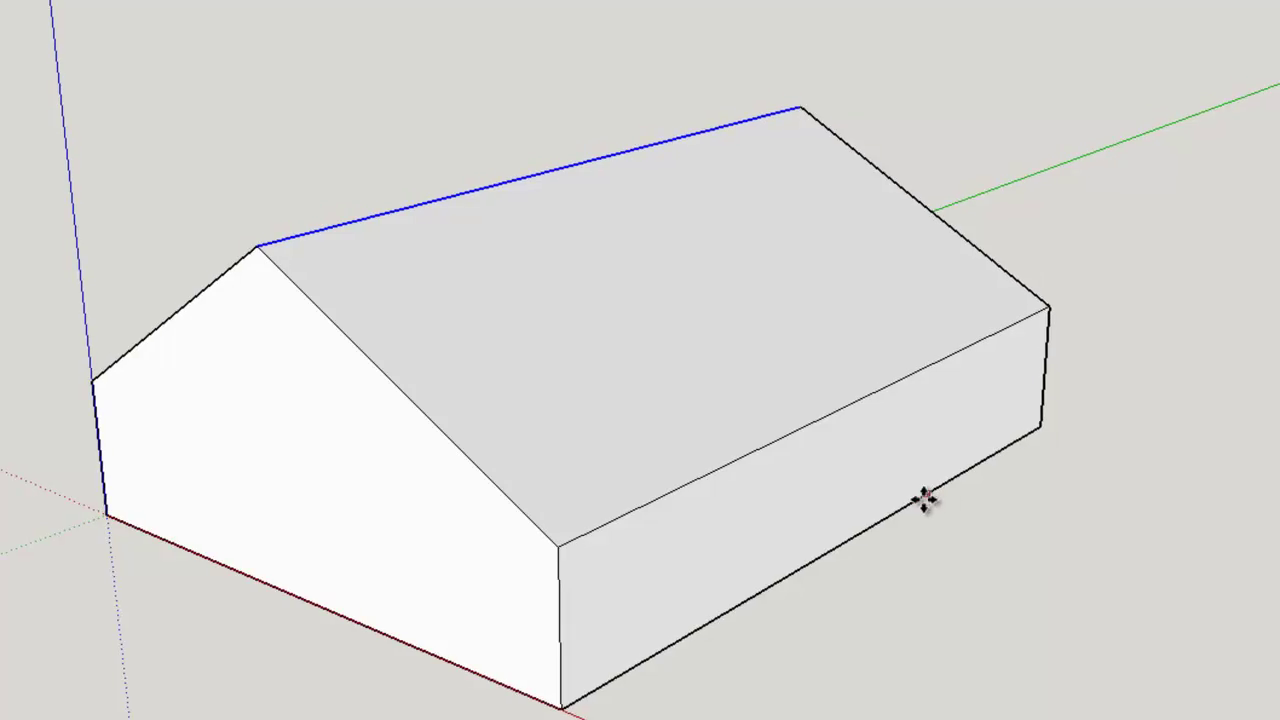
middle_click_drag(691, 507, 662, 492)
scroll(1160, 490, "down", 4)
key("l")
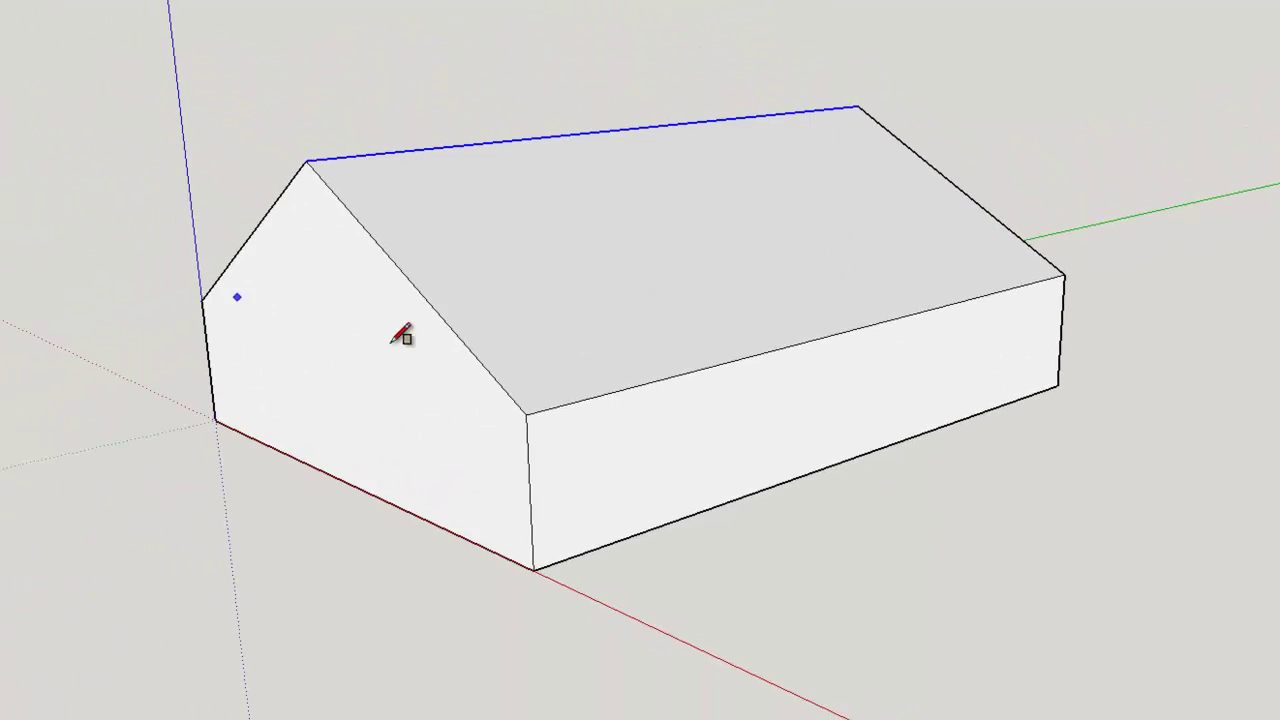
left_click(590, 438)
left_click(694, 463)
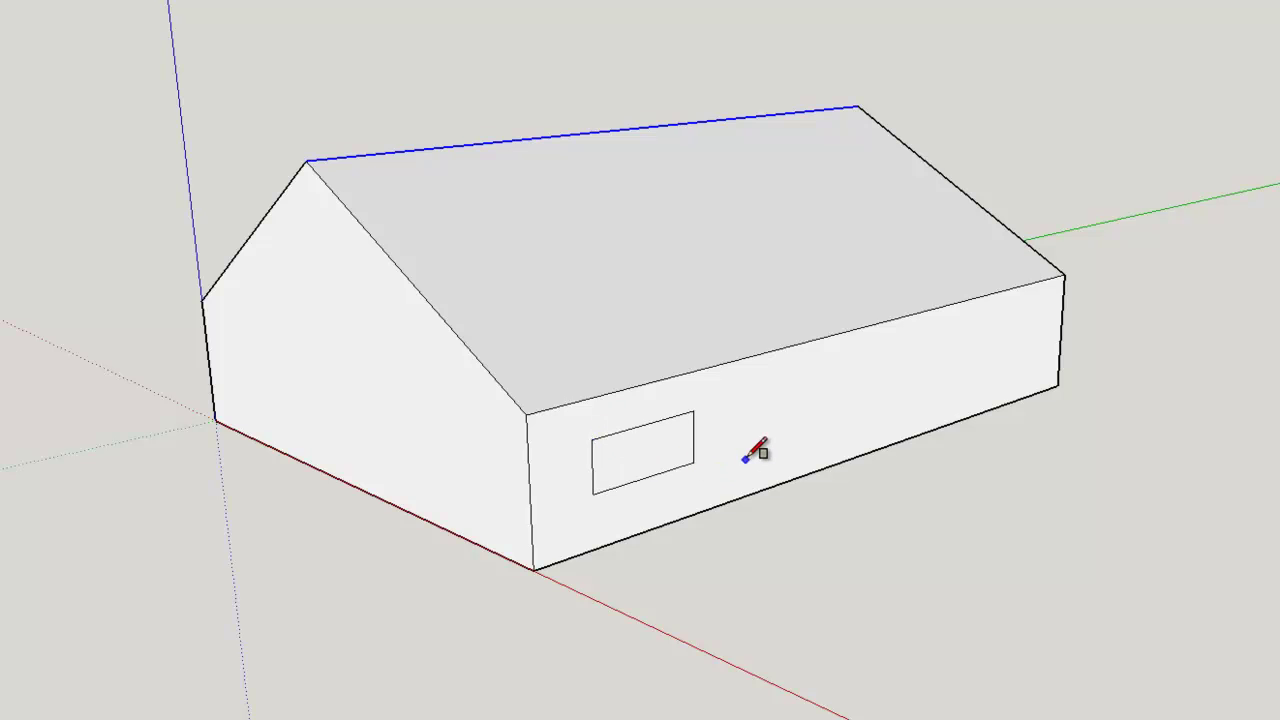
key("space")
left_click(660, 462)
key("Delete")
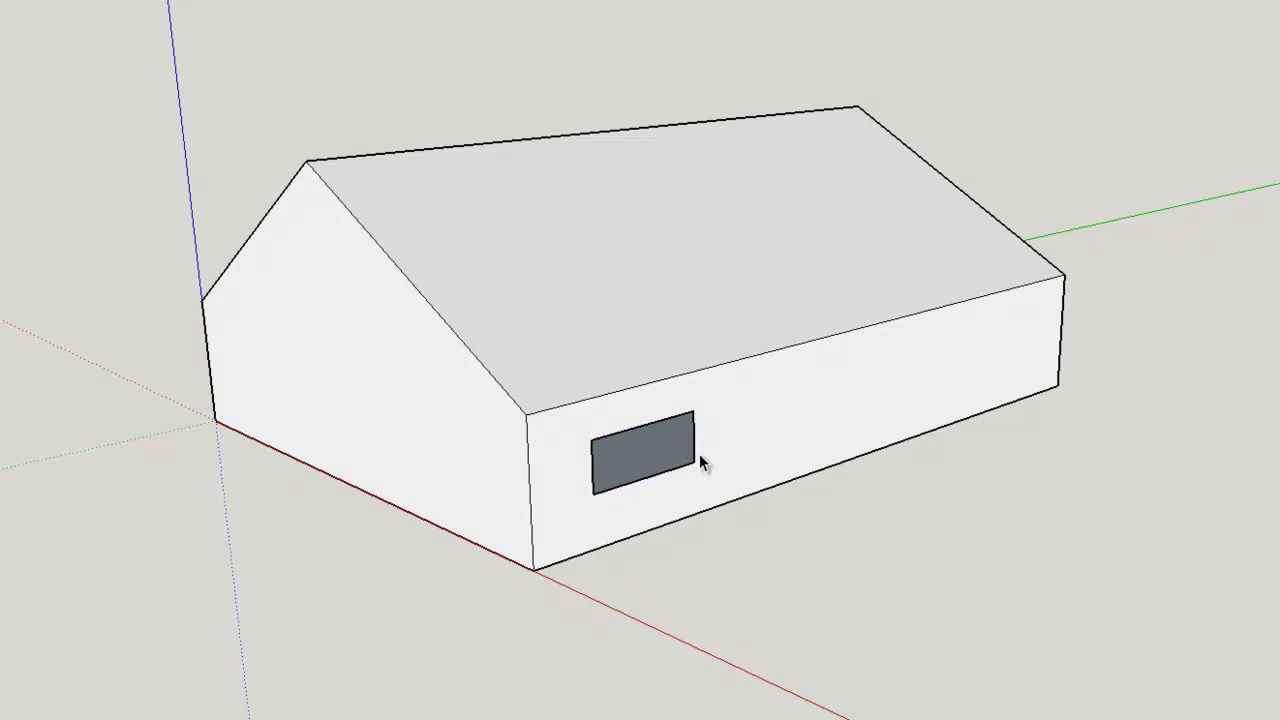
Step: Draw a door rectangle rising from the base edge of the long front wall, between the window and far corner, and delete its face
middle_click_drag(785, 521, 909, 558)
scroll(907, 550, "up", 10)
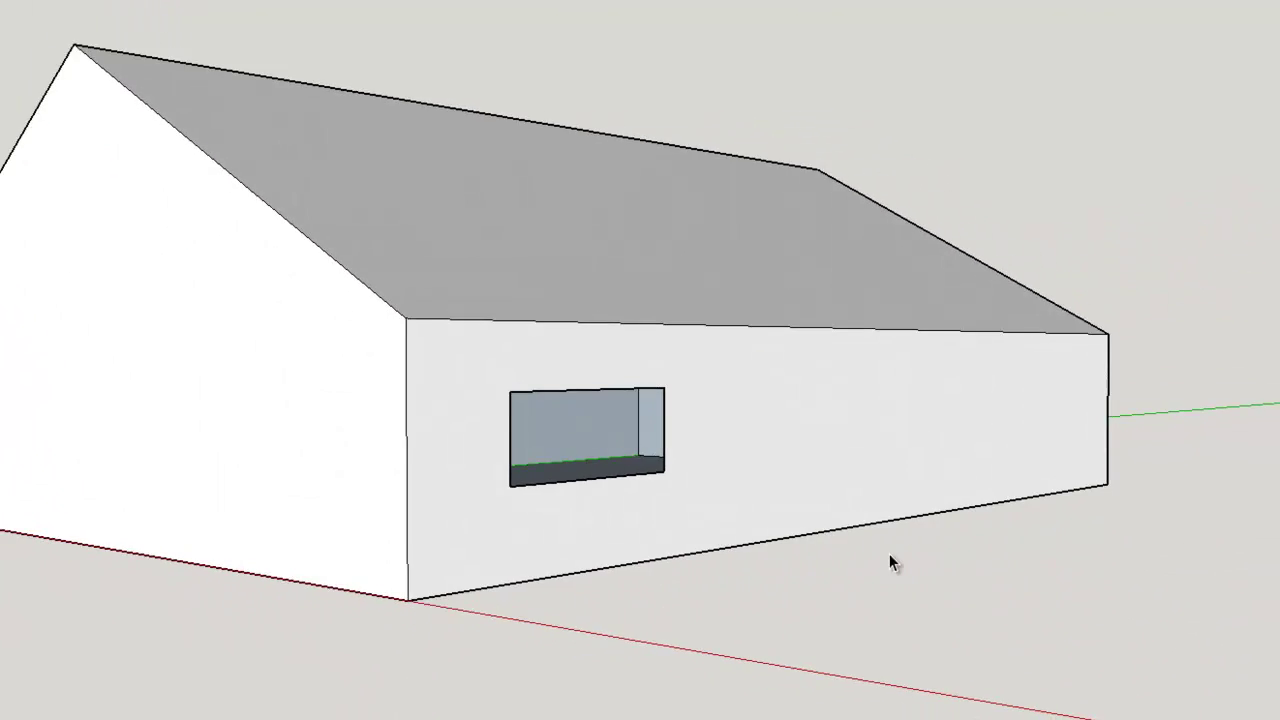
scroll(584, 518, "up", 10)
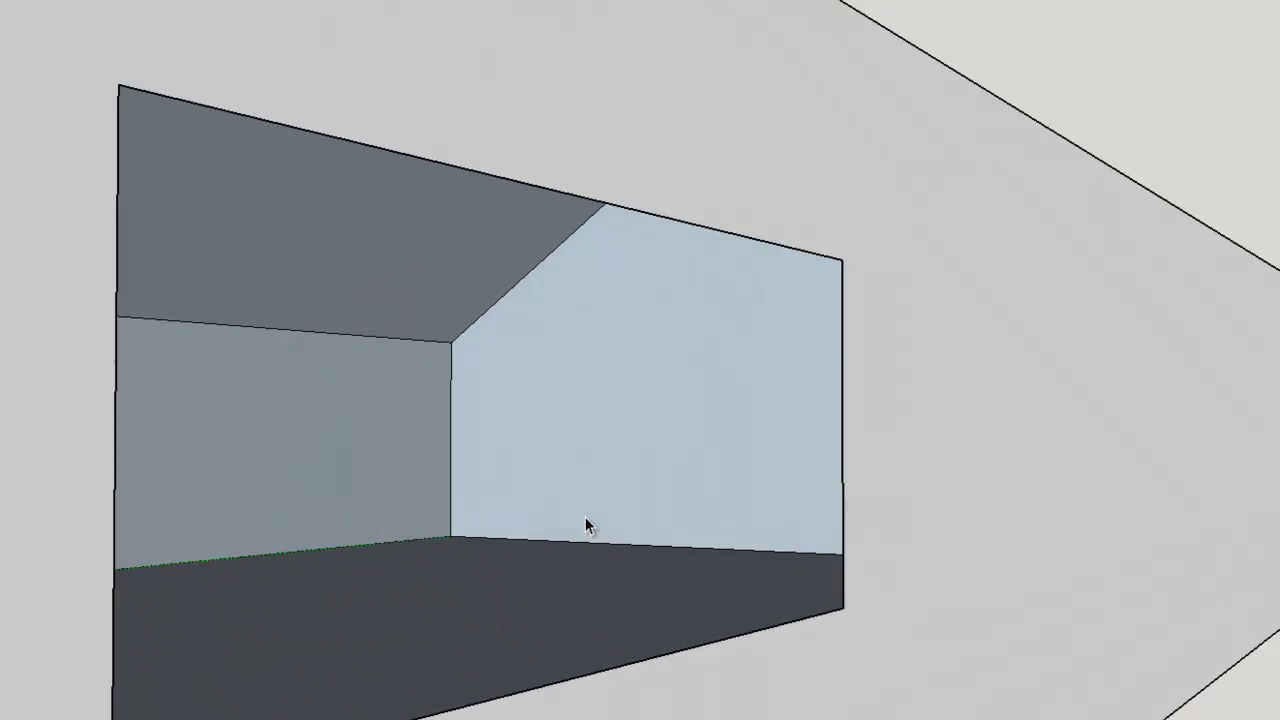
scroll(625, 521, "down", 10)
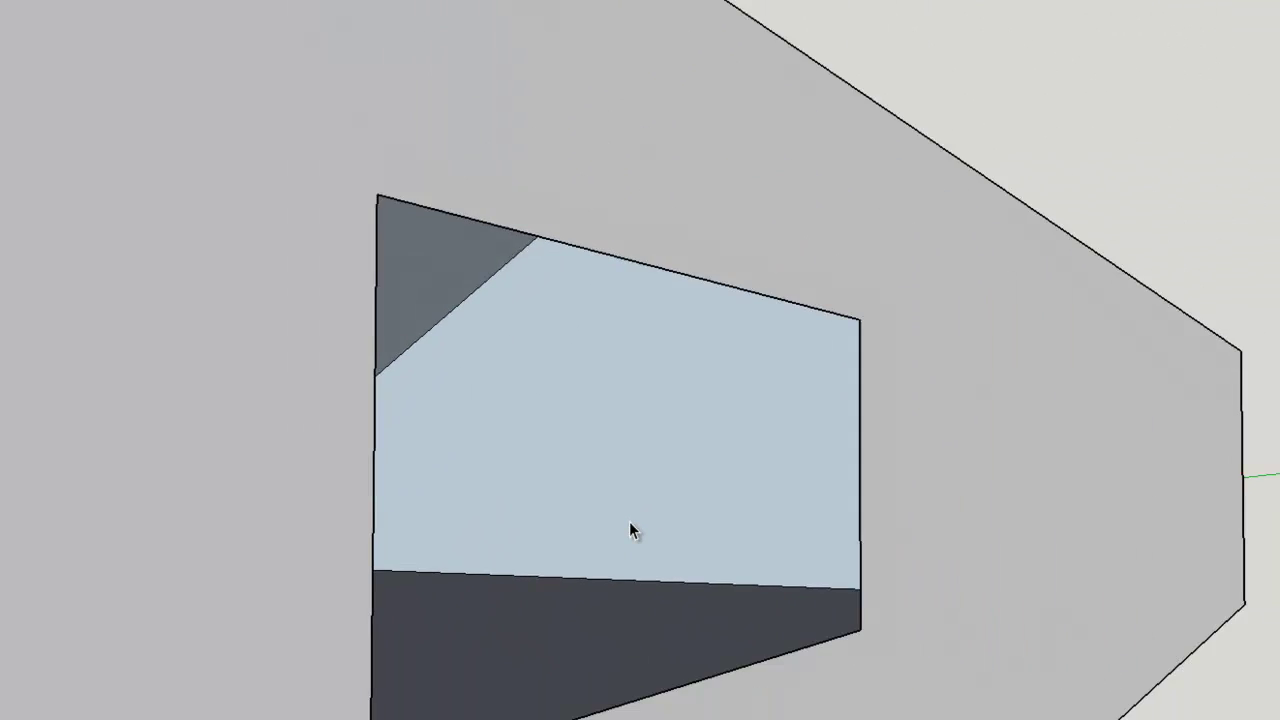
scroll(652, 527, "down", 4)
middle_click_drag(654, 530, 390, 492)
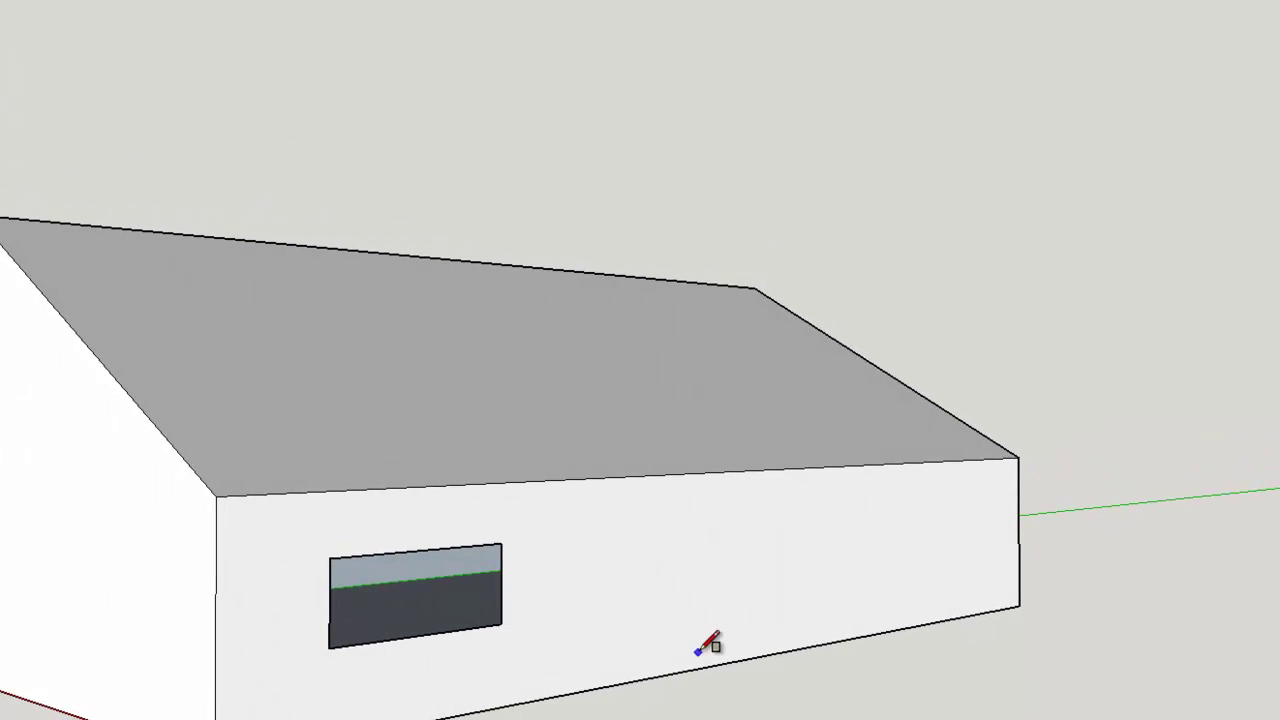
left_click(644, 680)
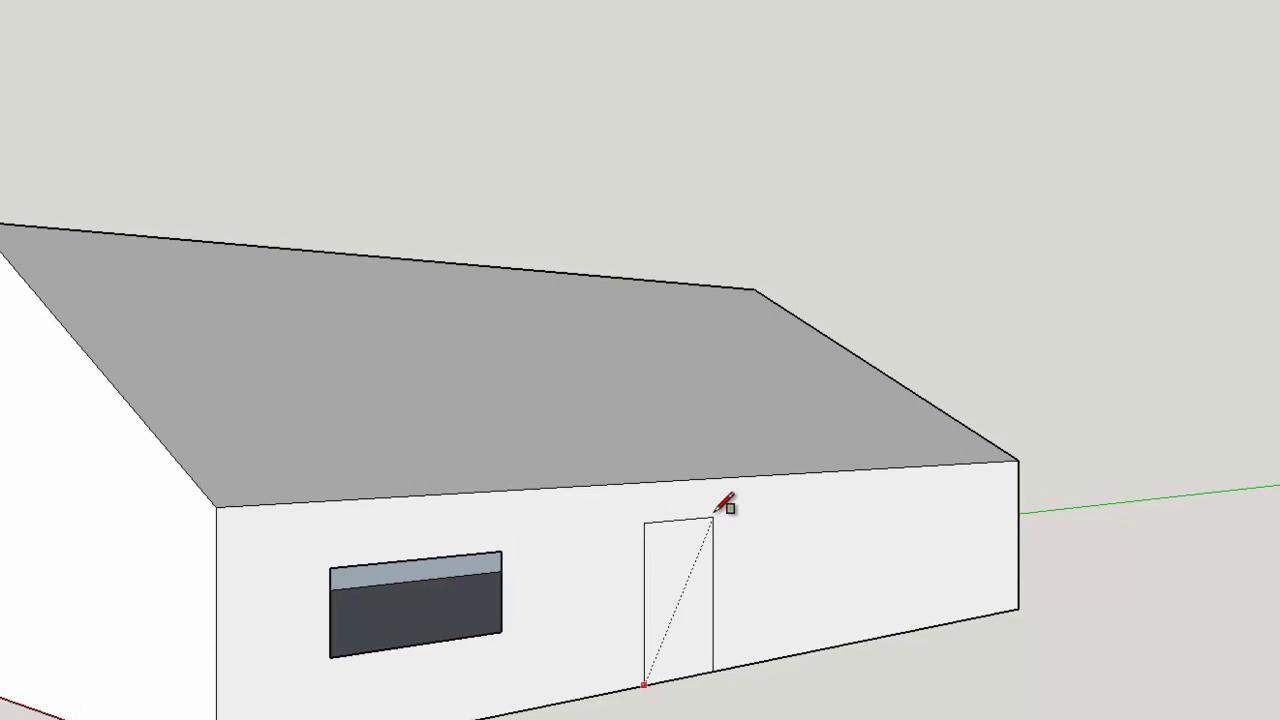
left_click(713, 517)
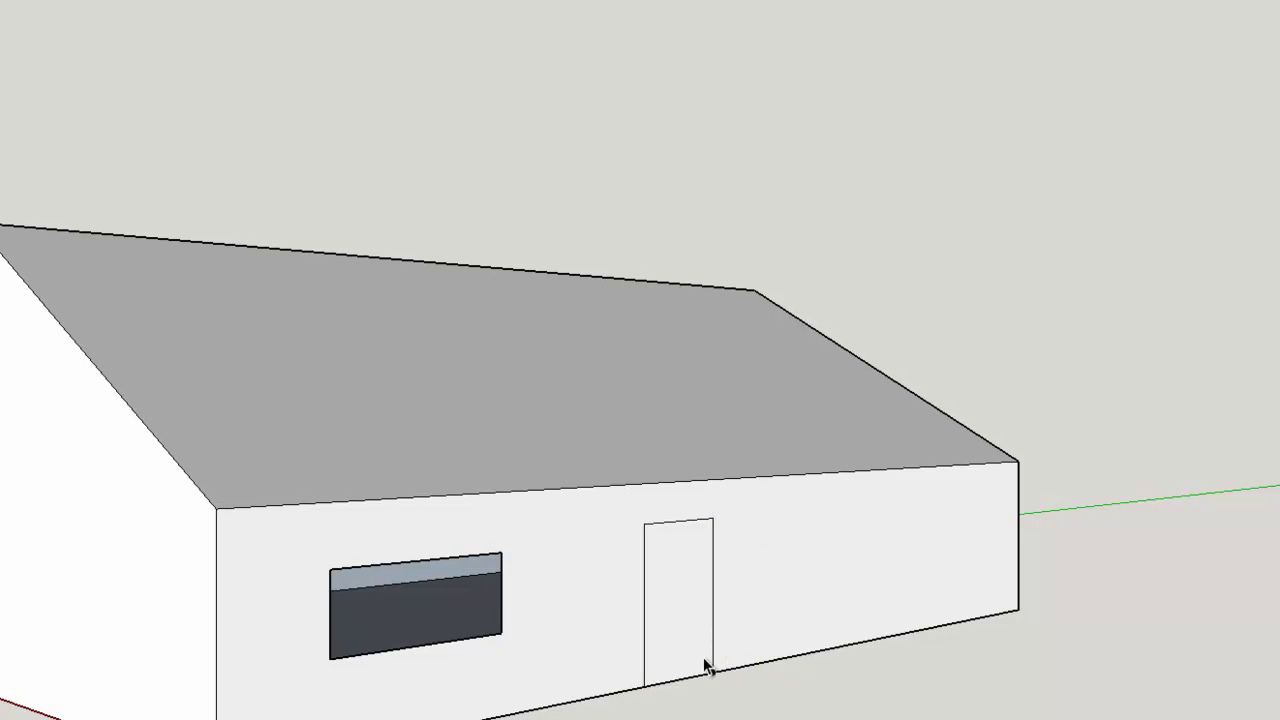
left_click(683, 640)
key("Delete")
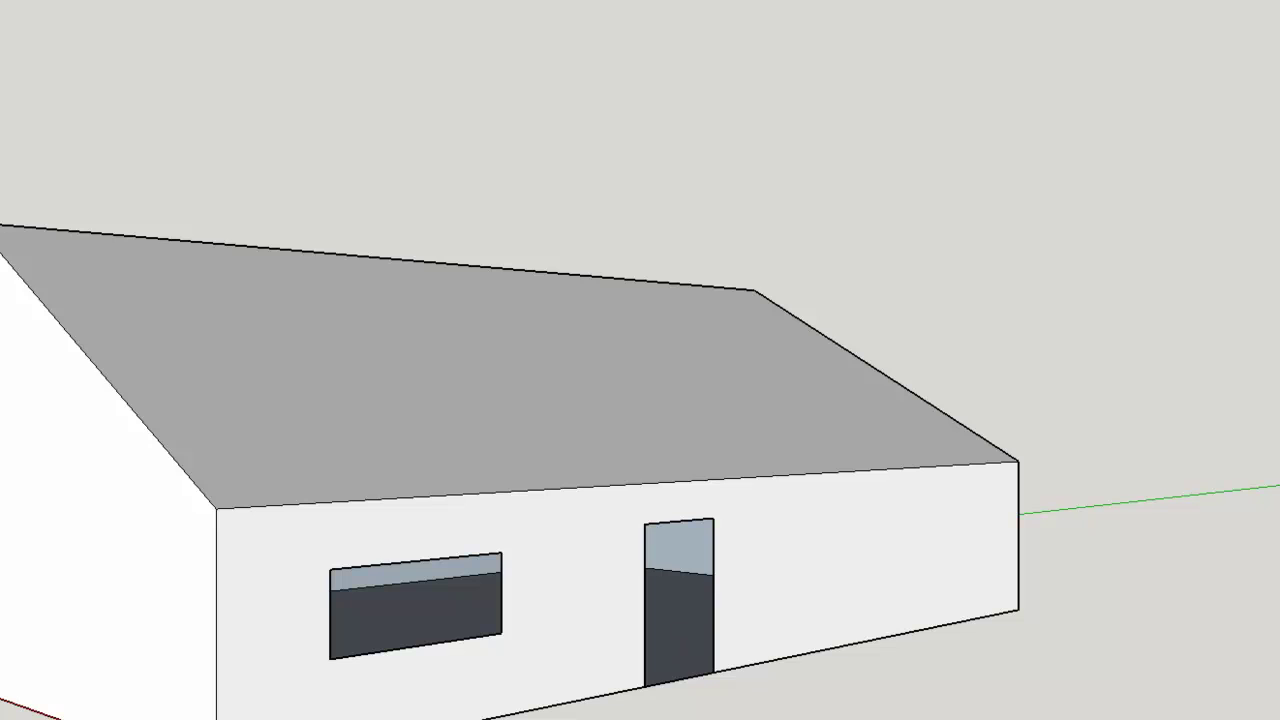
Step: Draw a small chimney rectangle on the front roof slope near the gable end, and vertical lines up from its four corners
middle_click_drag(660, 480, 735, 515)
scroll(610, 410, "down", 1)
mouse_move(575, 590)
middle_mouse_down()
mouse_move(517, 717)
mouse_move(530, 719)
middle_mouse_up()
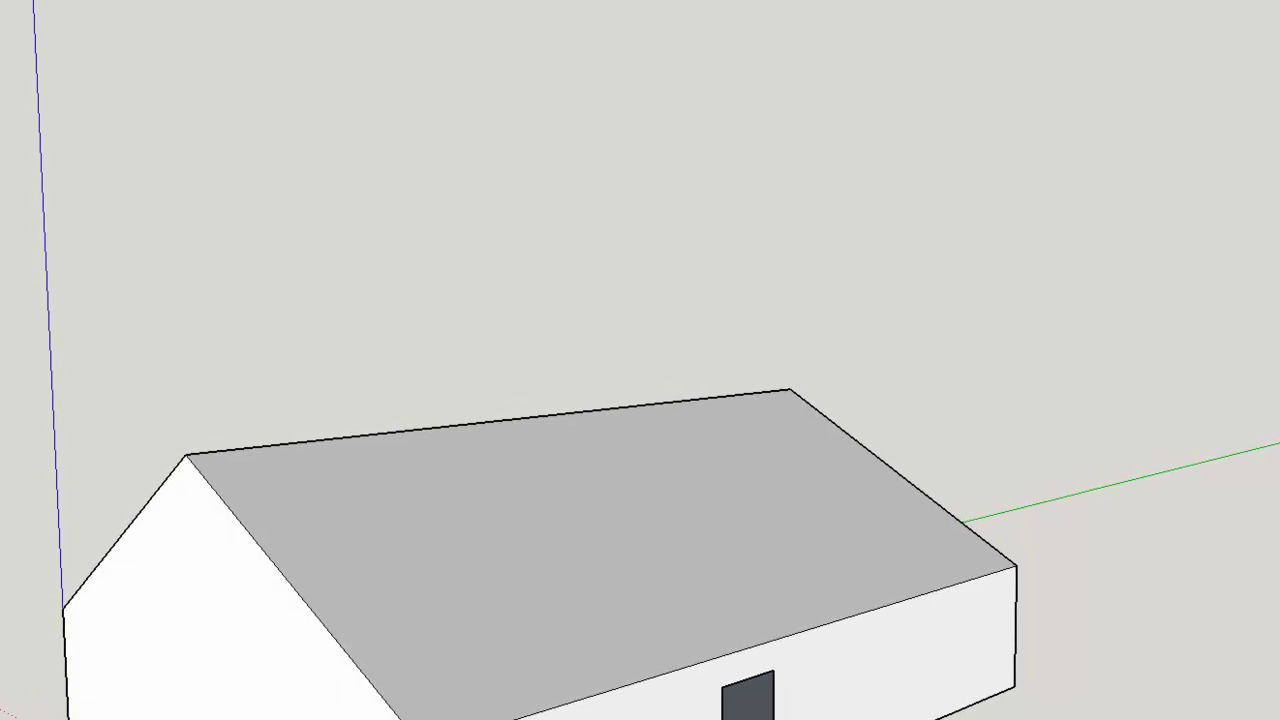
key("l")
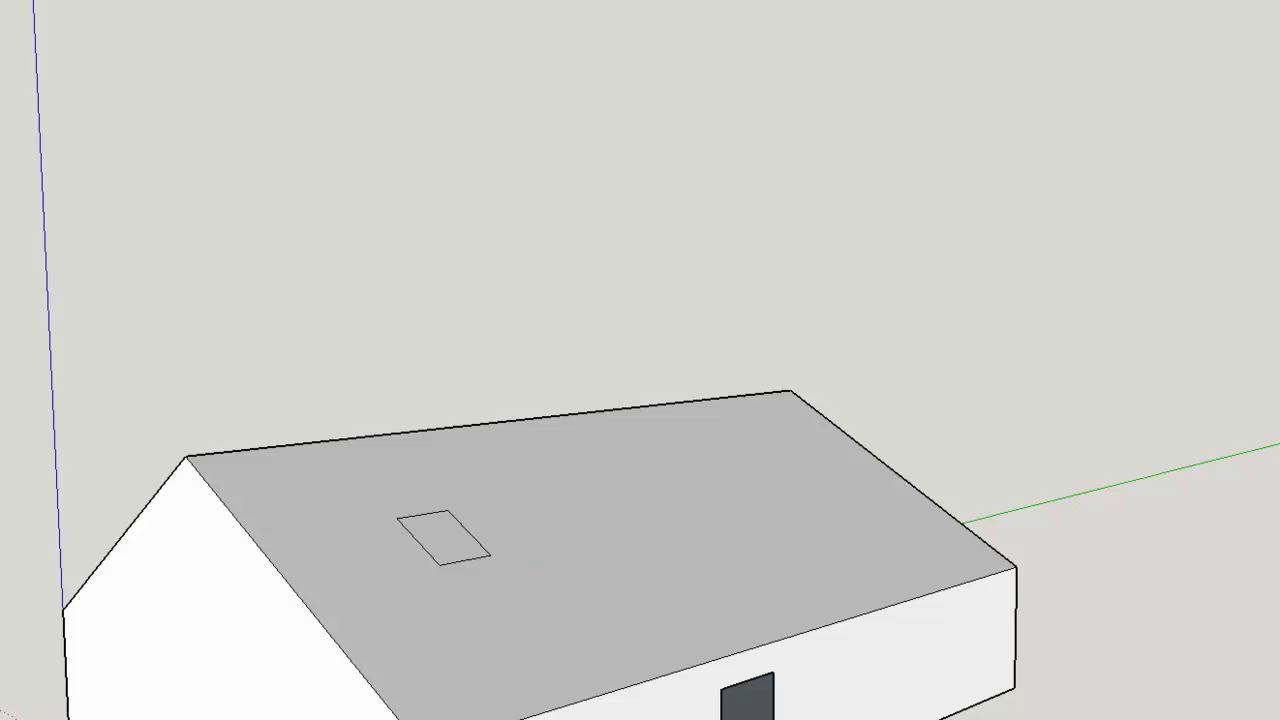
scroll(380, 348, "up", 3)
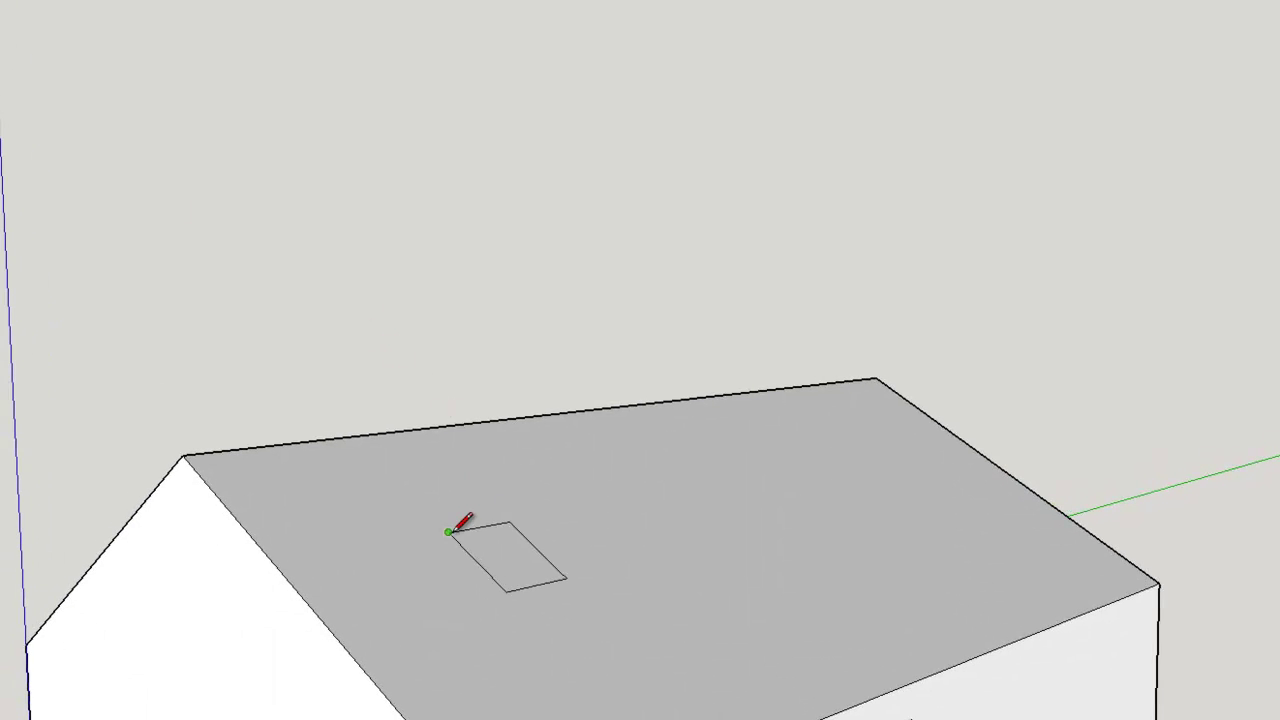
left_click(446, 388)
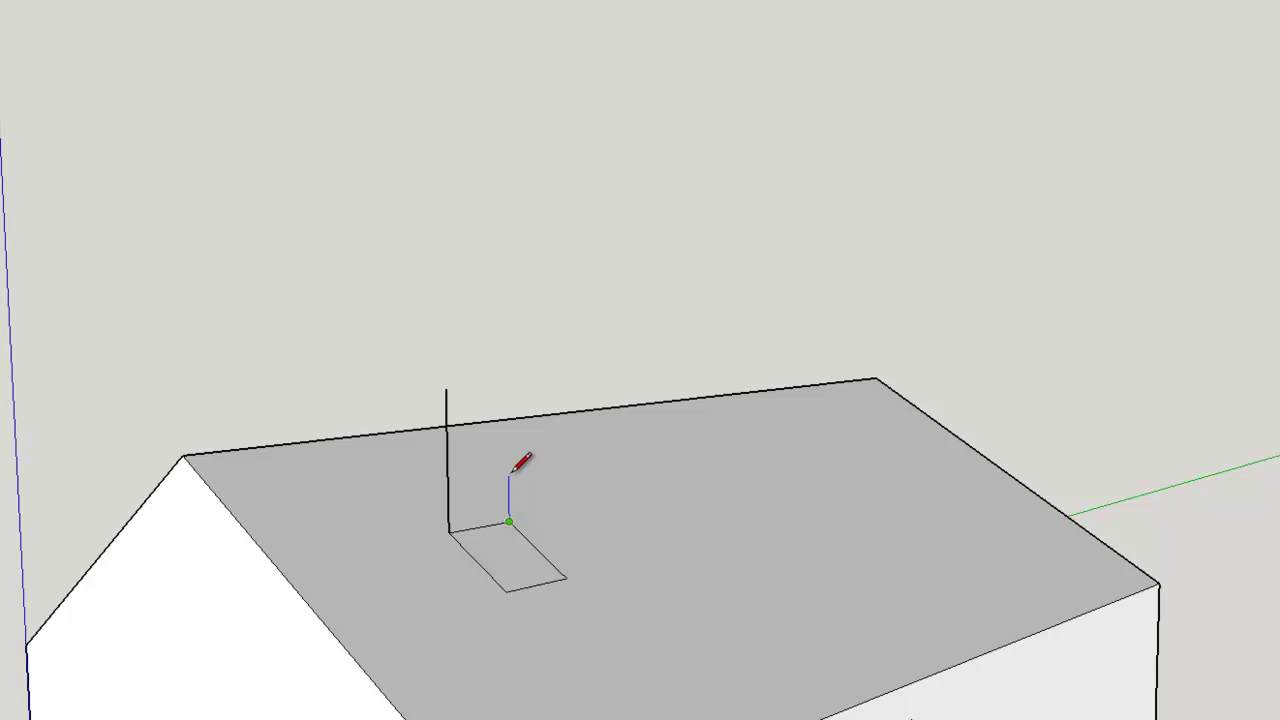
left_click(507, 383)
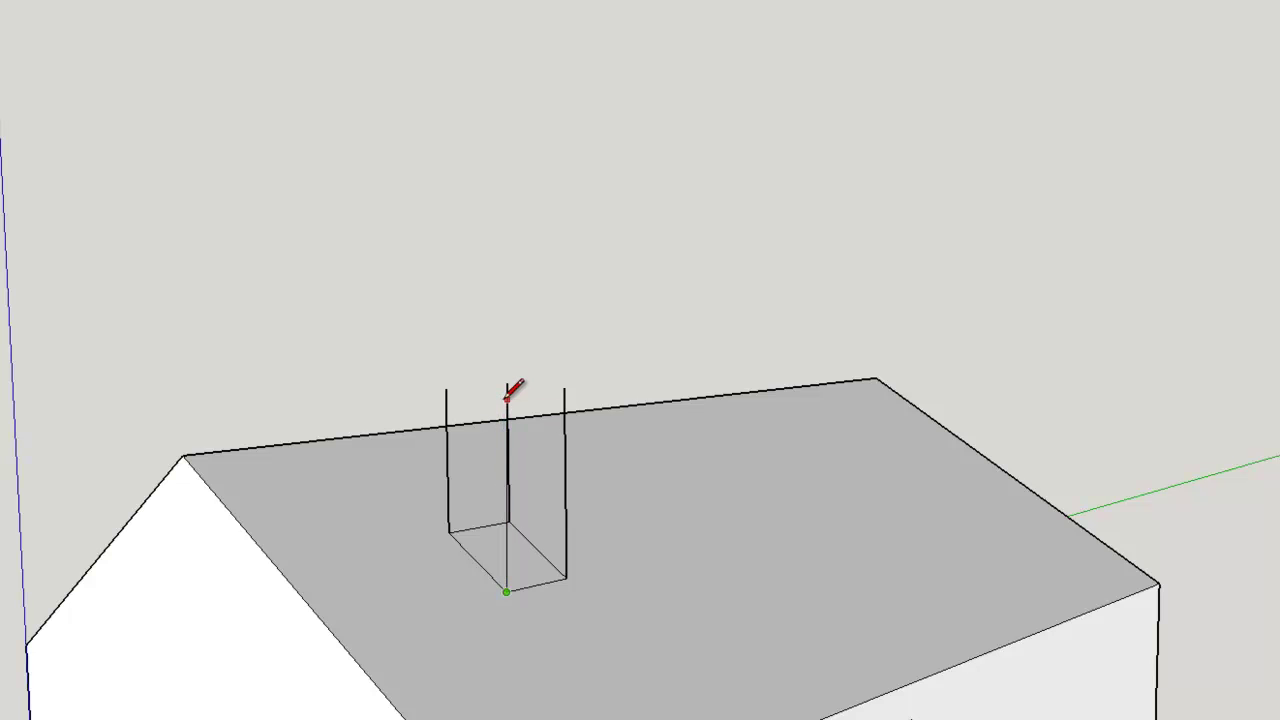
left_click(503, 393)
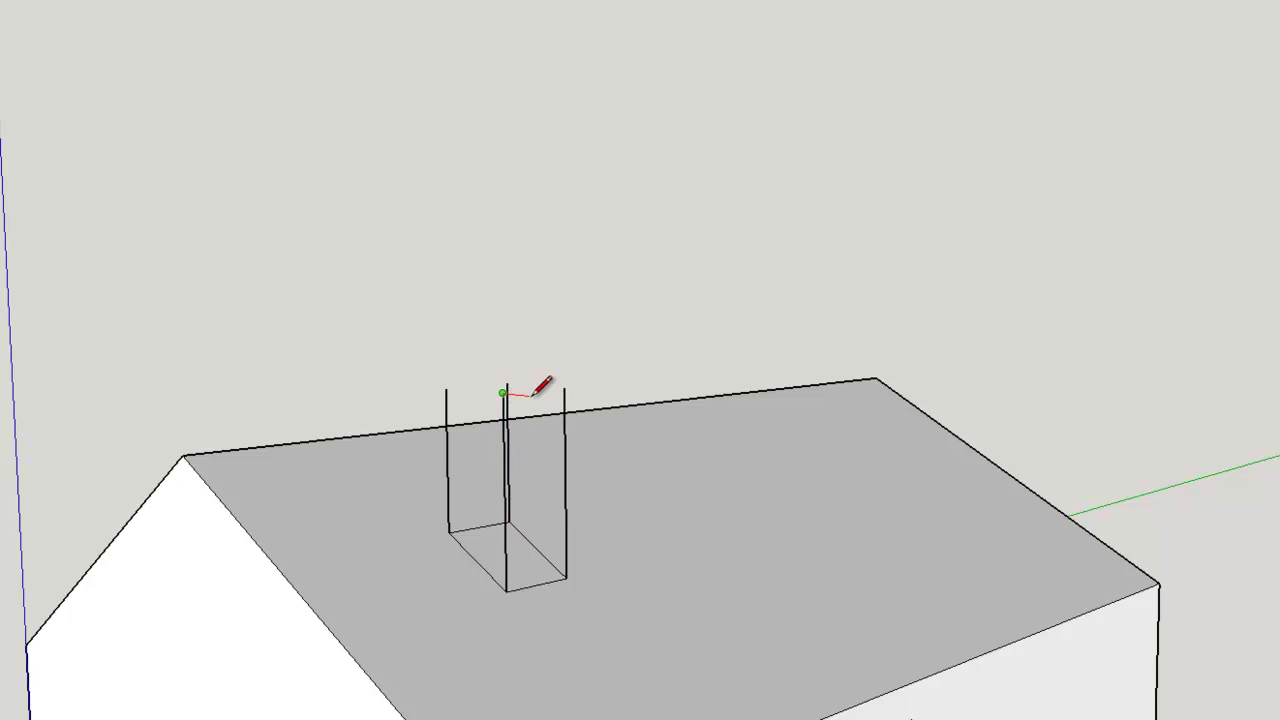
Step: Connect the upper ends of the four vertical lines with edges to close the chimney's side and top faces
left_click(564, 387)
mouse_move(578, 422)
middle_mouse_down()
mouse_move(560, 420)
mouse_move(585, 425)
middle_mouse_up()
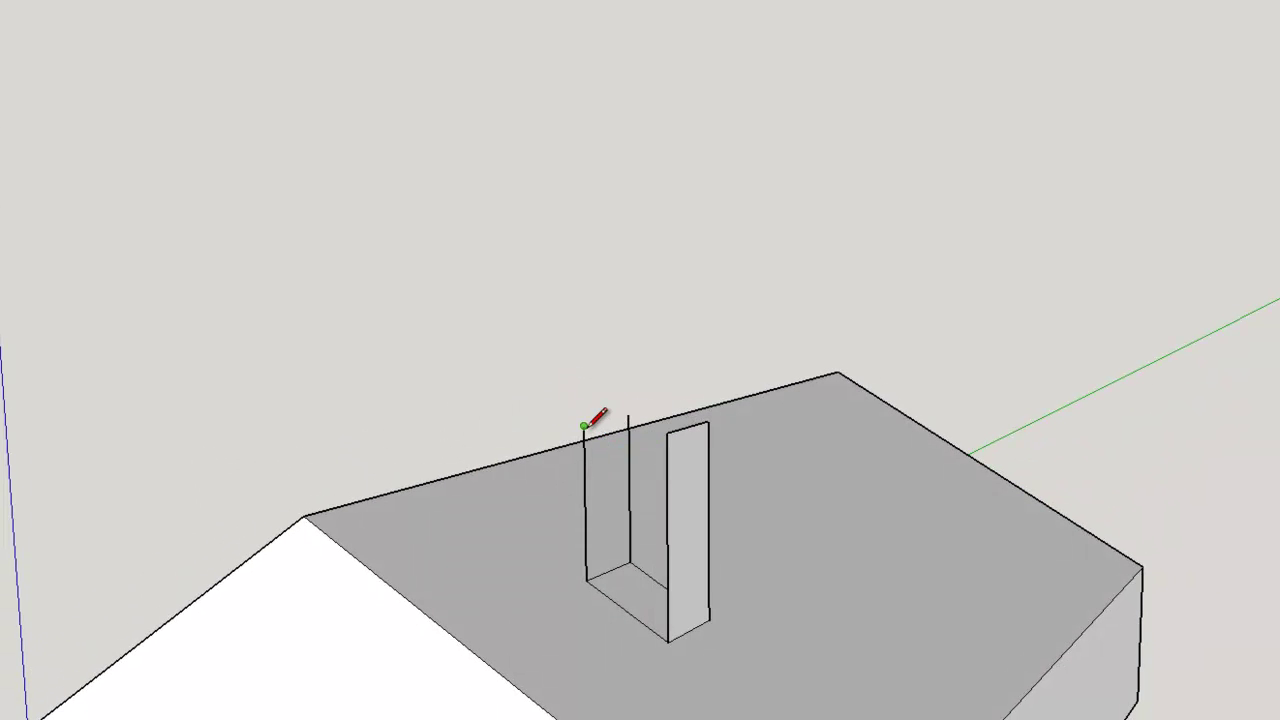
left_click(666, 432)
left_click(708, 421)
mouse_move(704, 414)
middle_mouse_down()
mouse_move(914, 382)
mouse_move(884, 368)
middle_mouse_up()
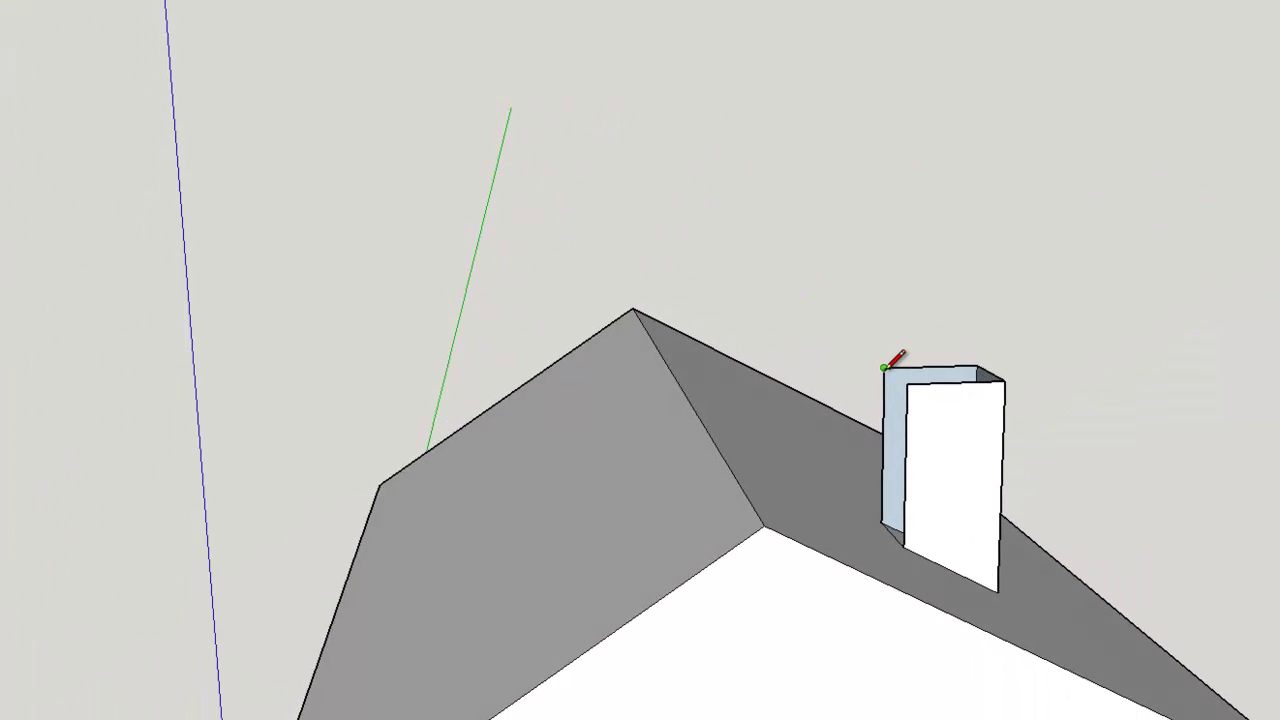
left_click(907, 383)
Step: Draw a circle centred on the chimney's top face, using two corner-to-corner diagonals as guides, and erase the diagonals
mouse_move(951, 400)
middle_mouse_down()
mouse_move(852, 399)
mouse_move(523, 447)
mouse_move(400, 396)
middle_mouse_up()
left_click(400, 396)
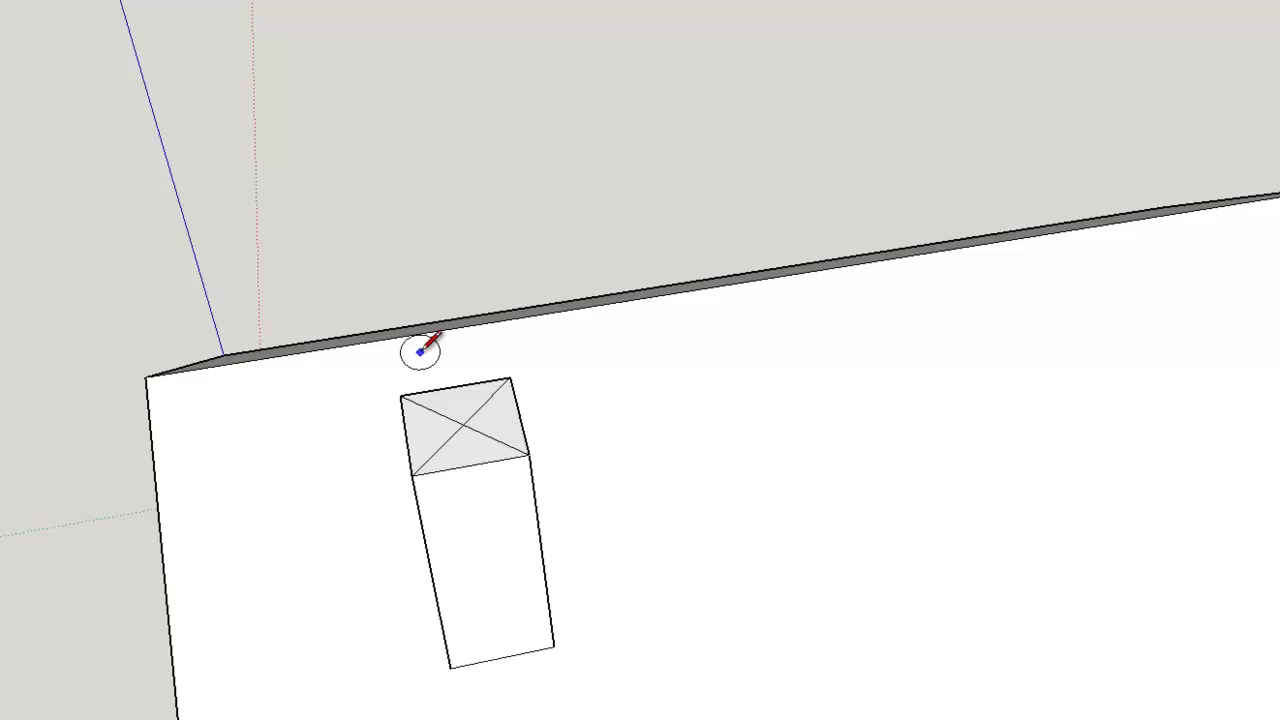
left_click(490, 433)
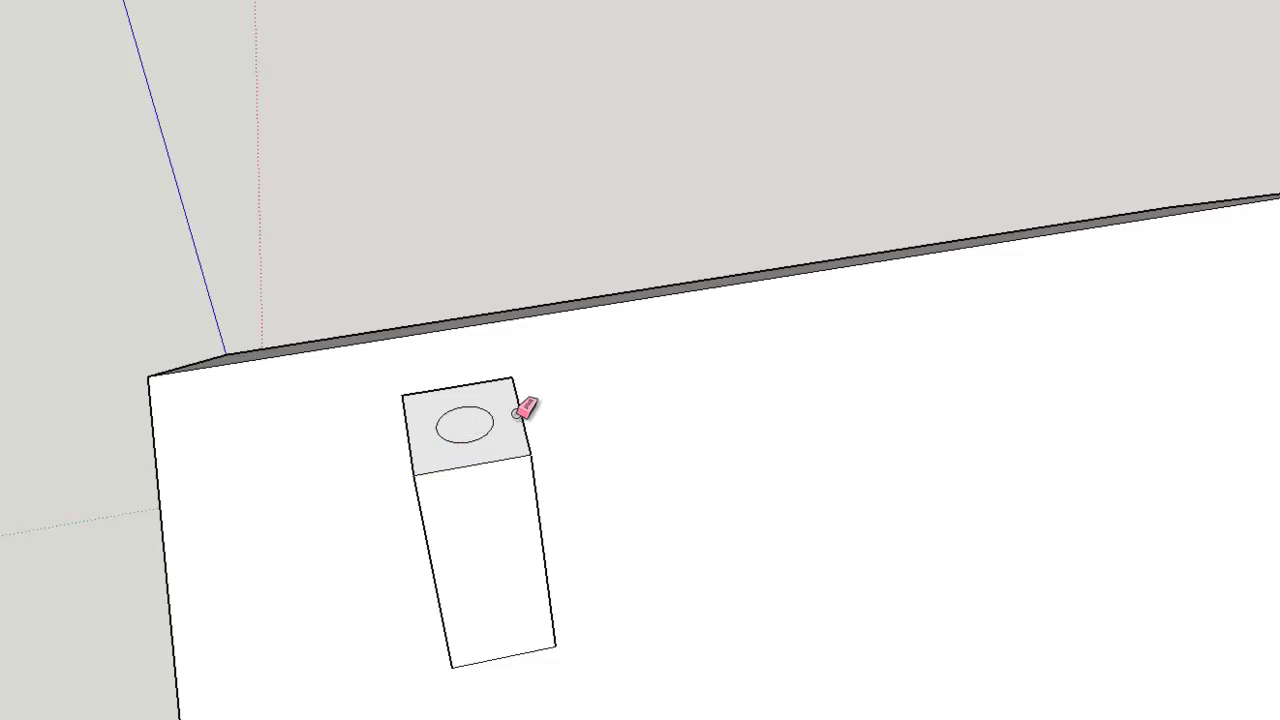
Step: Push/Pull the circle on the chimney top upward to form a round flue pipe
left_click(470, 432)
left_click(449, 335)
key("space")
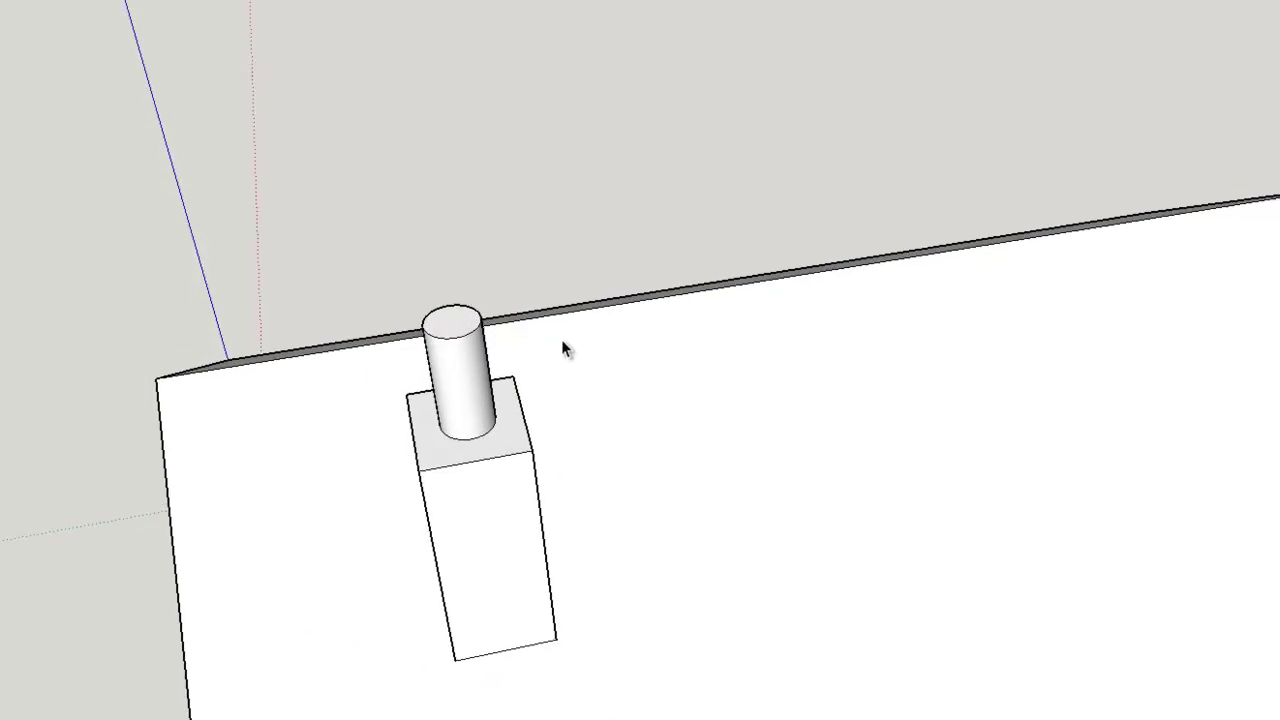
Step: Paint the house's outer walls with Brick_Tumbled from the Brick and Cladding materials
scroll(561, 339, "down", 5)
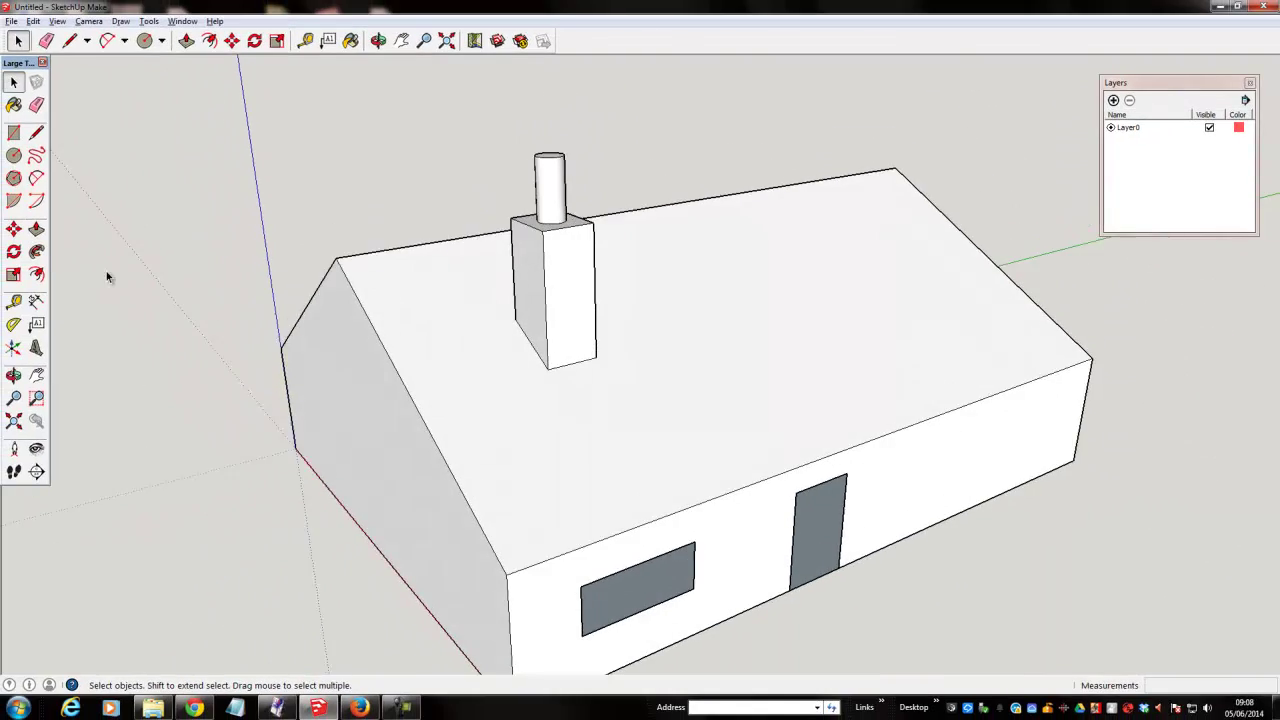
left_click(13, 104)
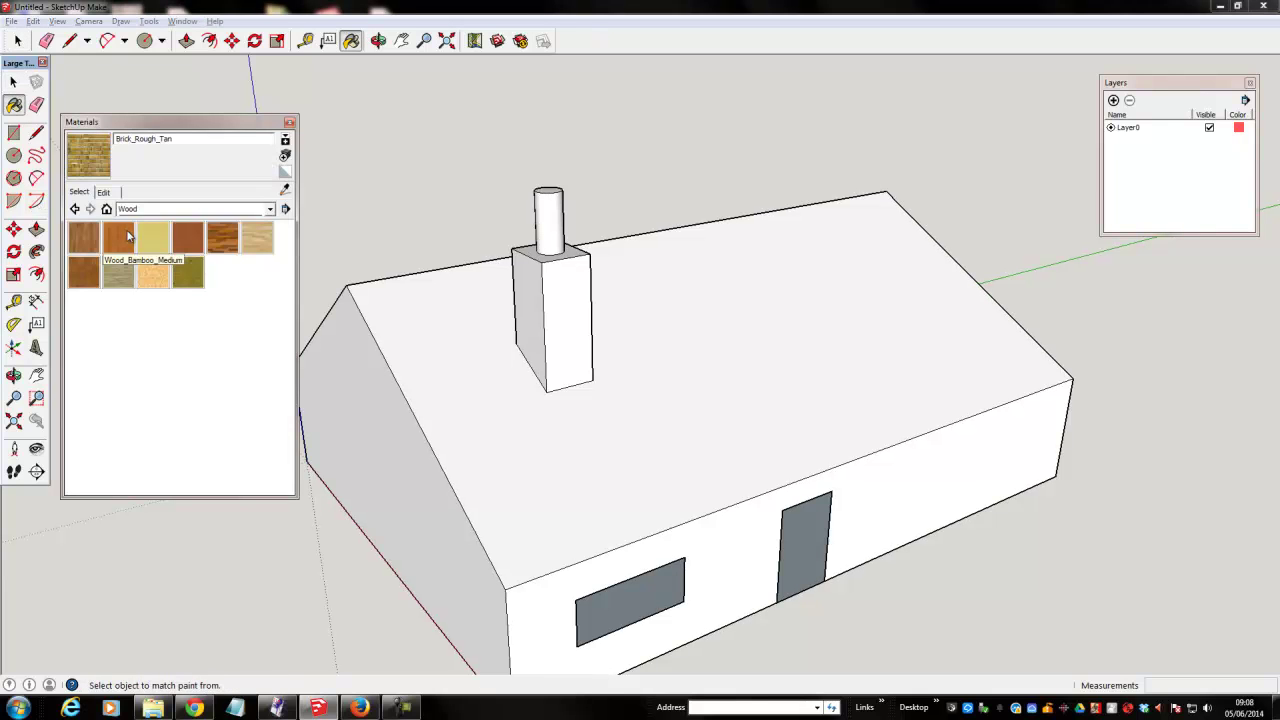
left_click(269, 209)
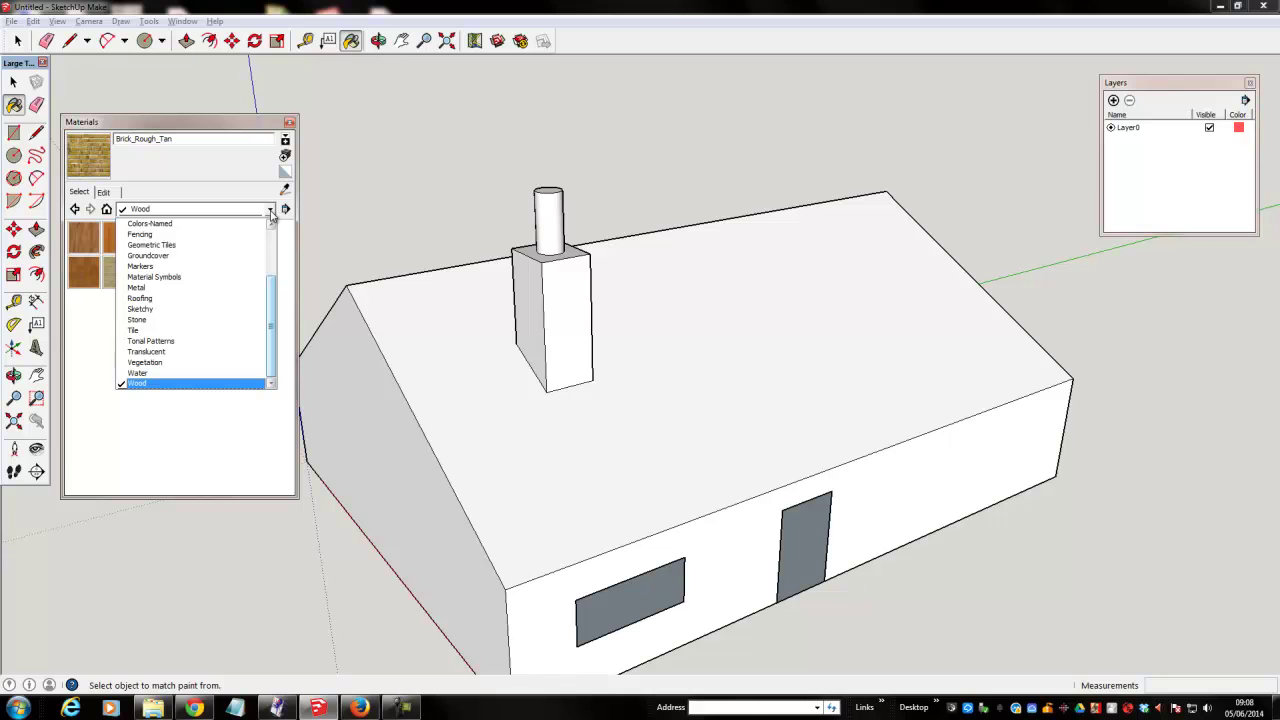
scroll(237, 247, "up", 3)
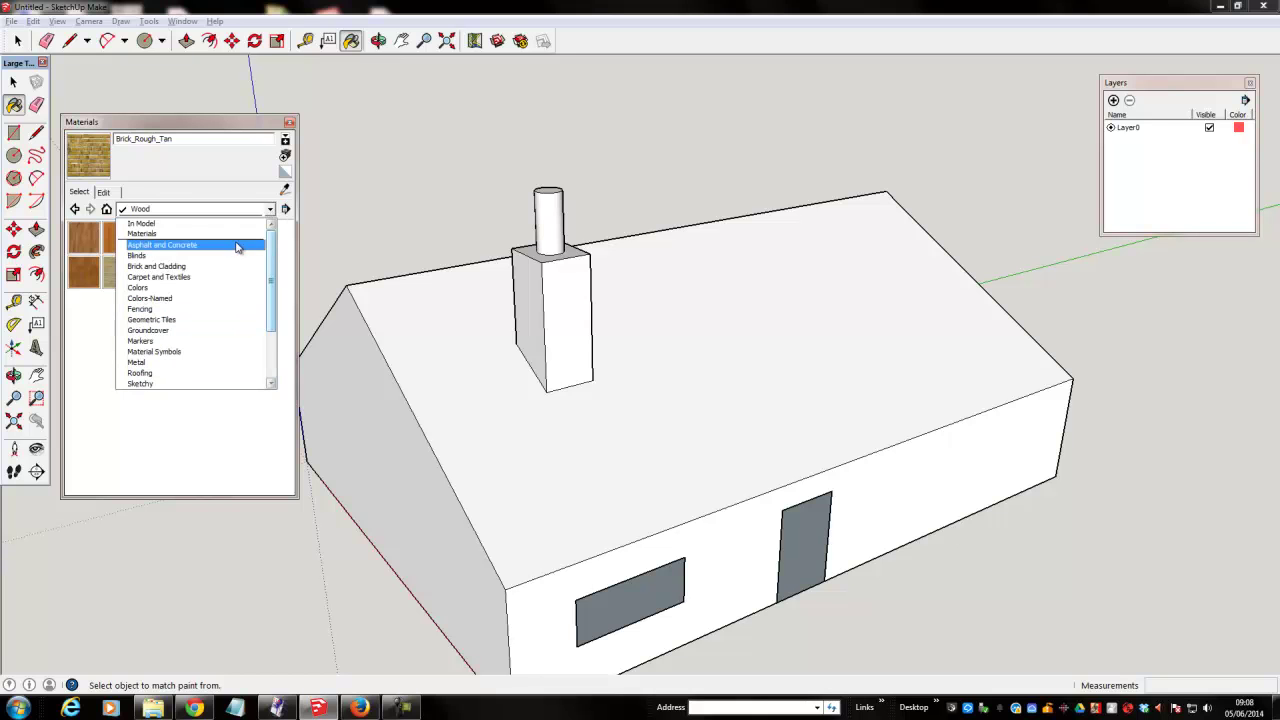
left_click(206, 266)
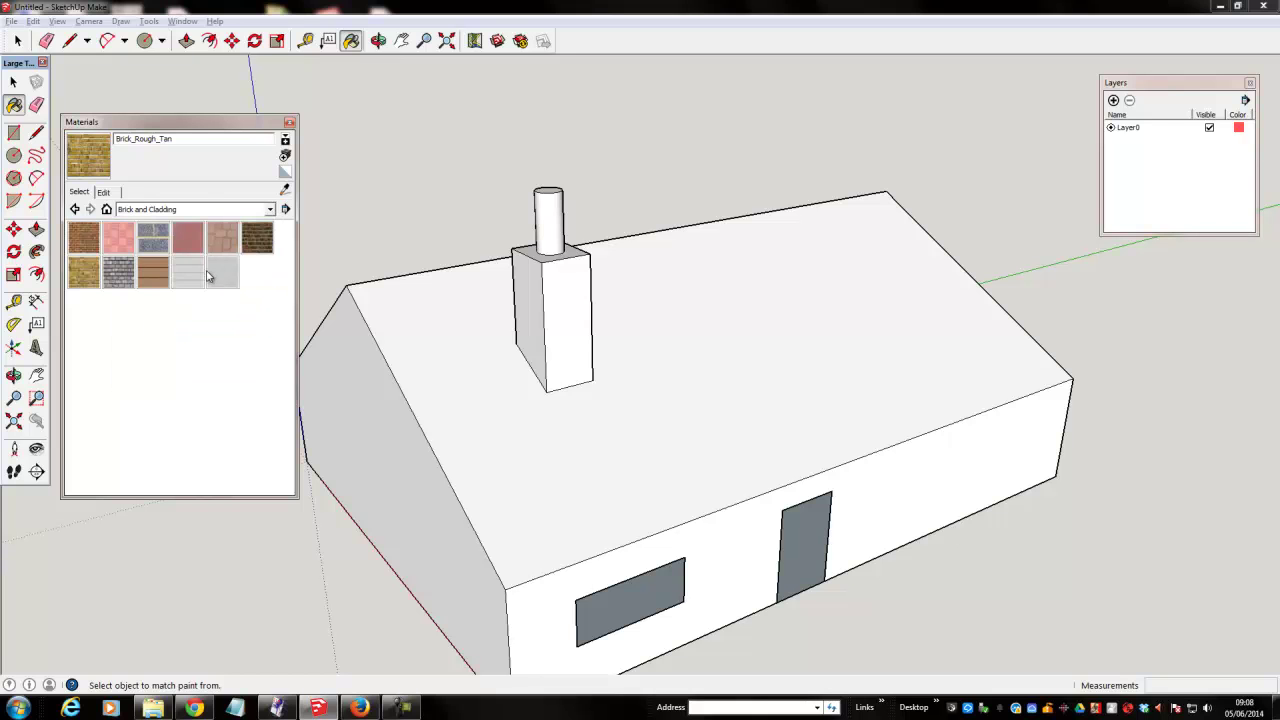
left_click(119, 284)
middle_click_drag(119, 284, 386, 337)
left_click(392, 340)
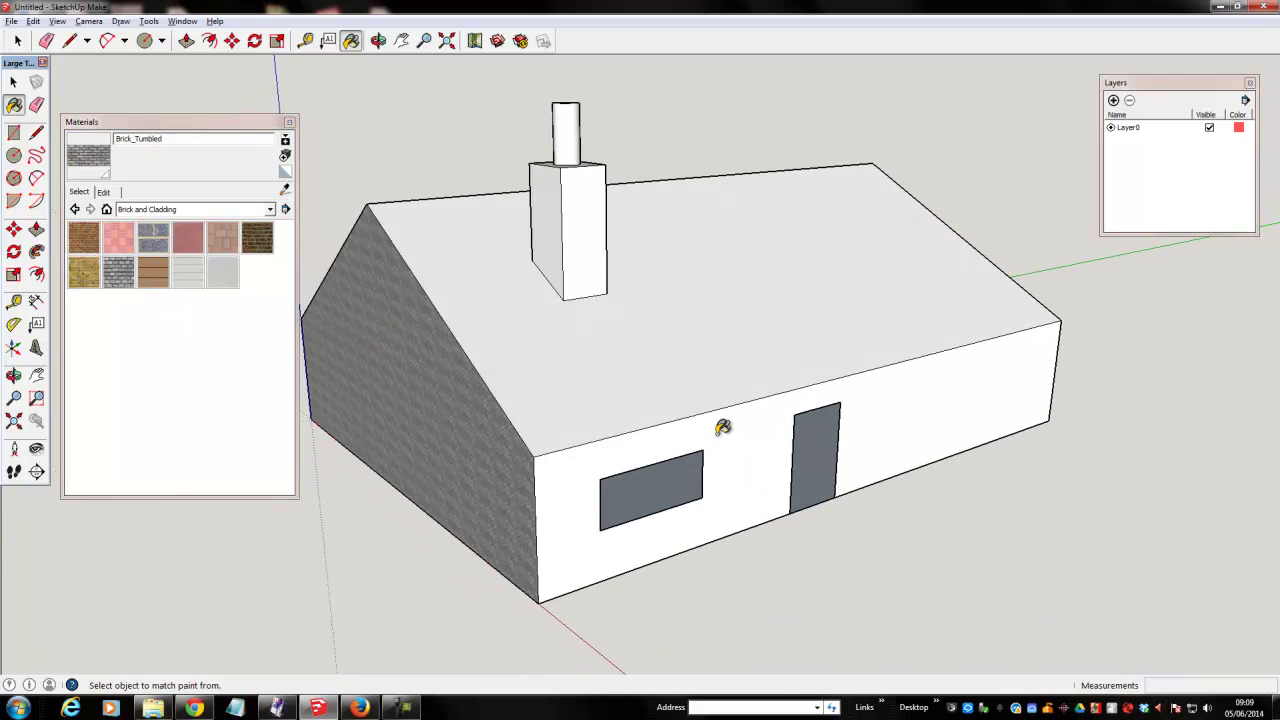
left_click(723, 427)
mouse_move(740, 423)
middle_mouse_down()
mouse_move(913, 400)
mouse_move(923, 386)
mouse_move(294, 286)
middle_mouse_up()
left_click(913, 400)
Step: Paint the roof slopes with Roofing_Tile_Spanish from the Roofing materials
scroll(847, 366, "up", 3)
left_click(270, 209)
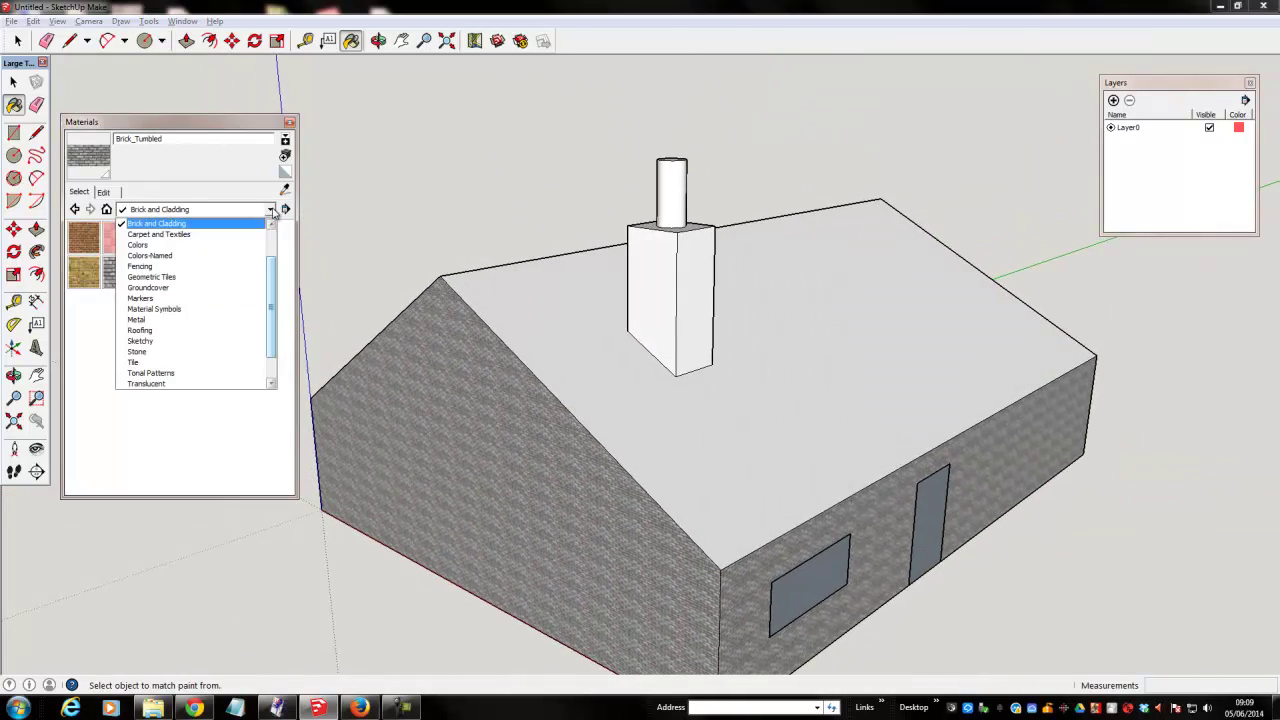
left_click(181, 362)
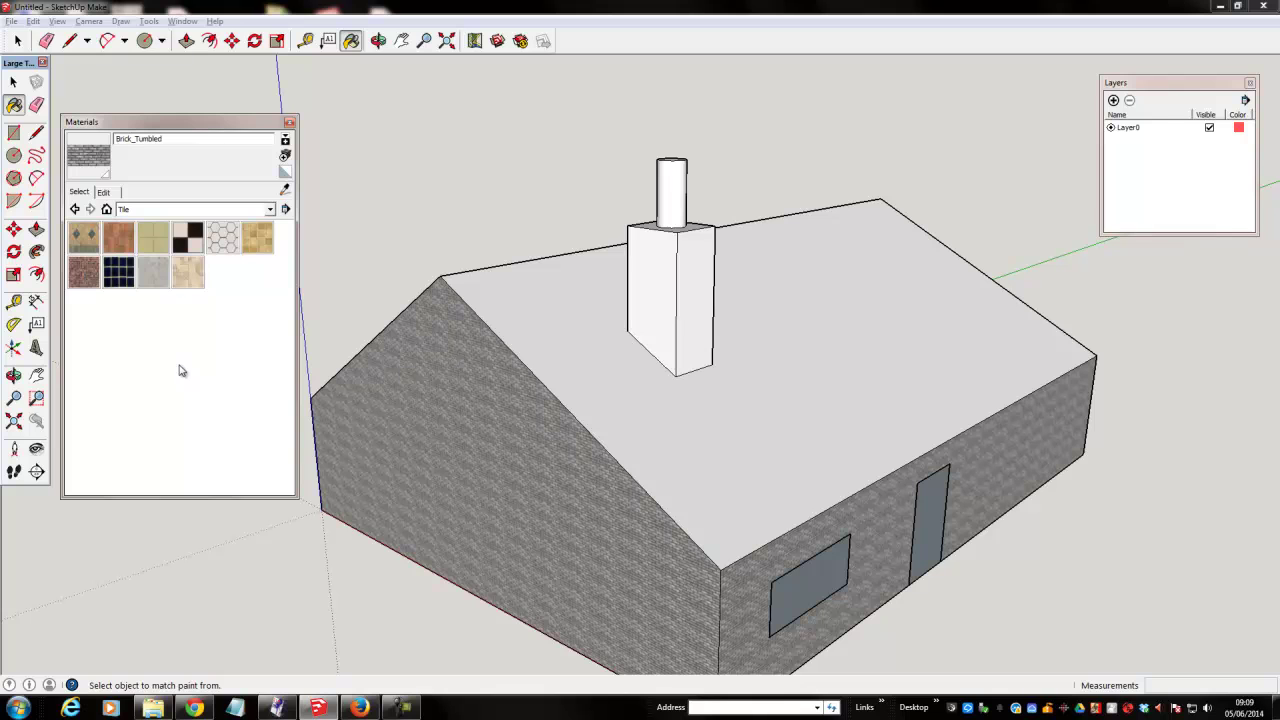
left_click(270, 210)
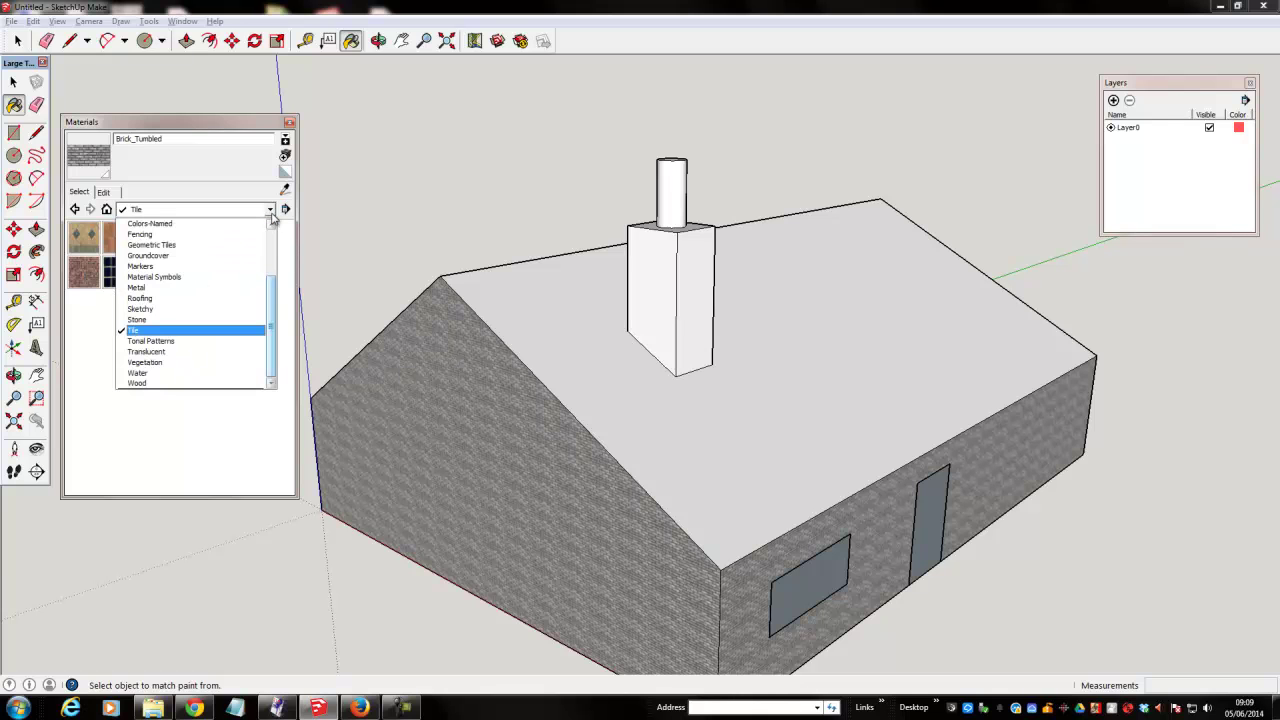
left_click(180, 298)
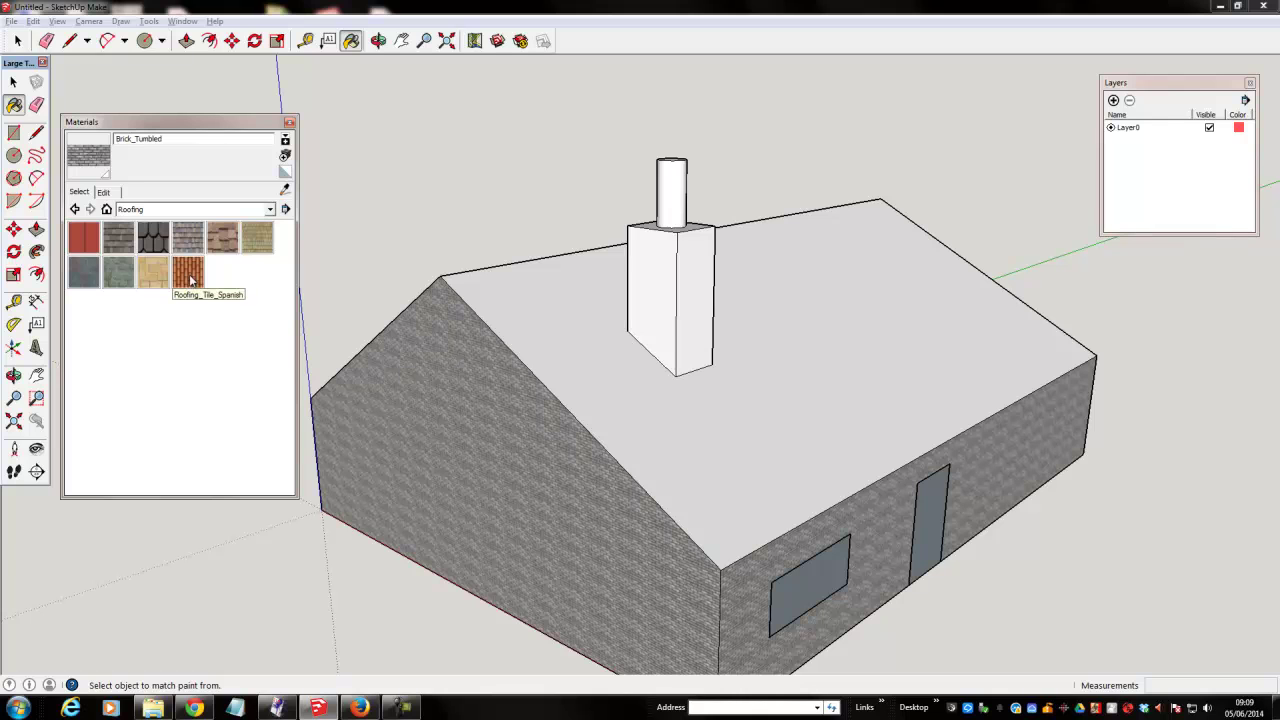
left_click(190, 280)
left_click(565, 325)
mouse_move(563, 323)
middle_mouse_down()
mouse_move(614, 322)
mouse_move(512, 325)
mouse_move(374, 303)
mouse_move(321, 272)
middle_mouse_up()
left_click(609, 323)
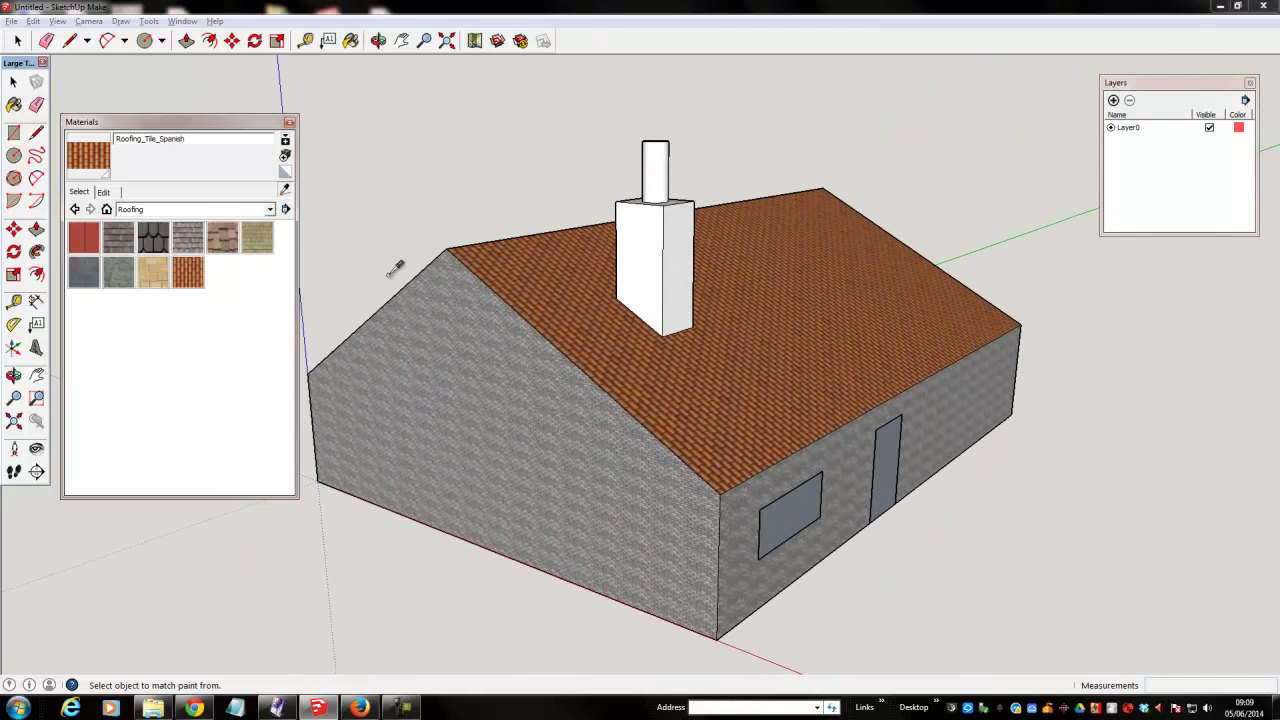
Step: Paint the chimney stack with Brick_Tumbled sampled from the gable wall, and the flue pipe with Metal_Corrogated_Shiny from the Metal materials
left_click(456, 325)
middle_click_drag(684, 250, 366, 257)
left_click(270, 210)
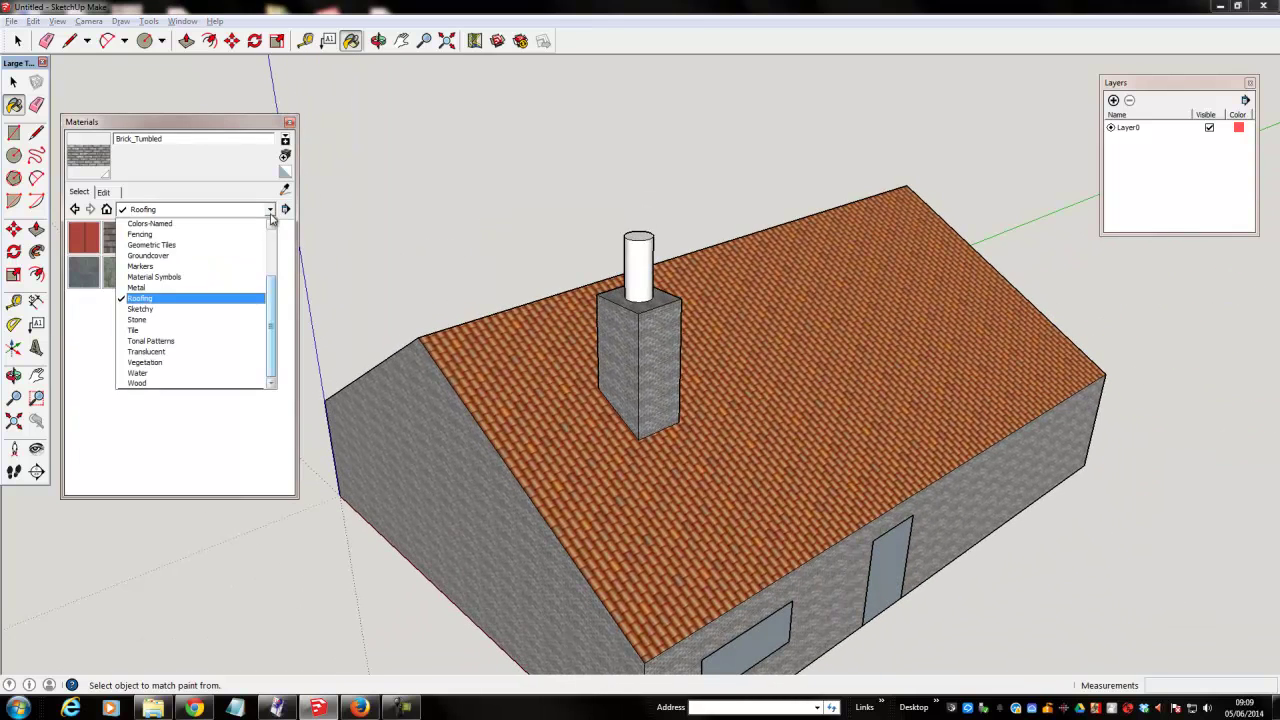
left_click(187, 288)
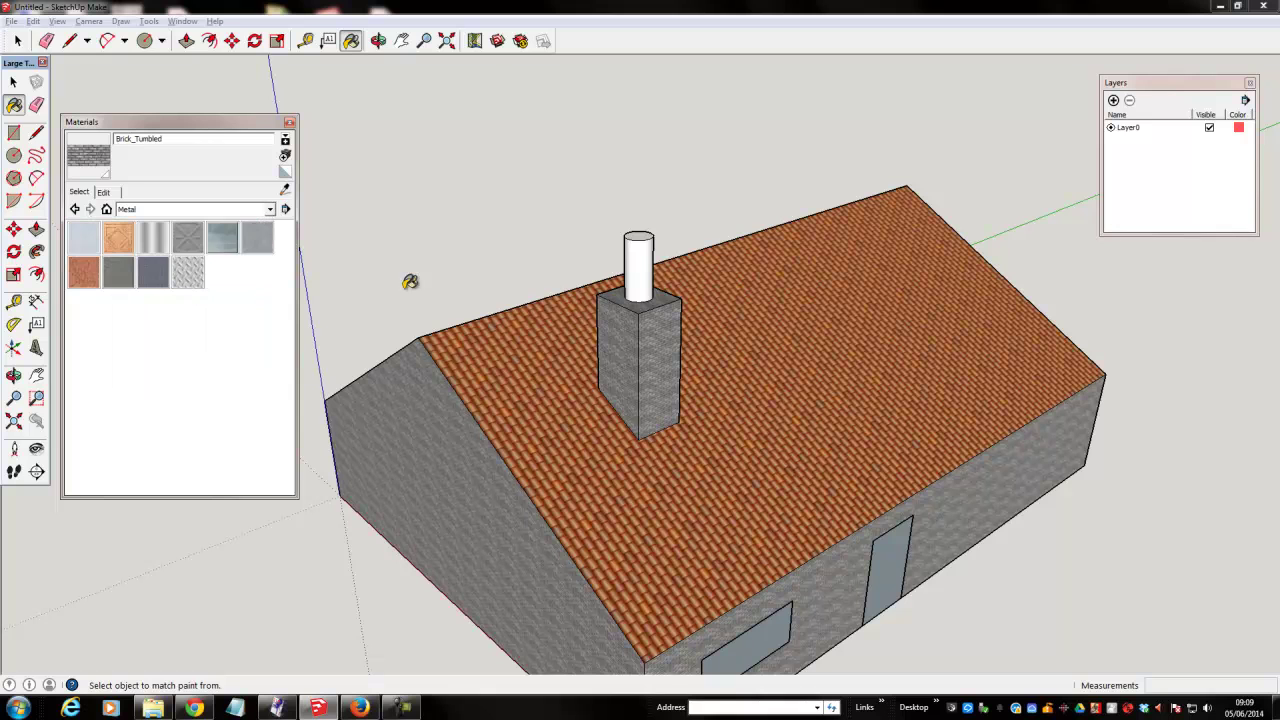
left_click(168, 238)
left_click(652, 265)
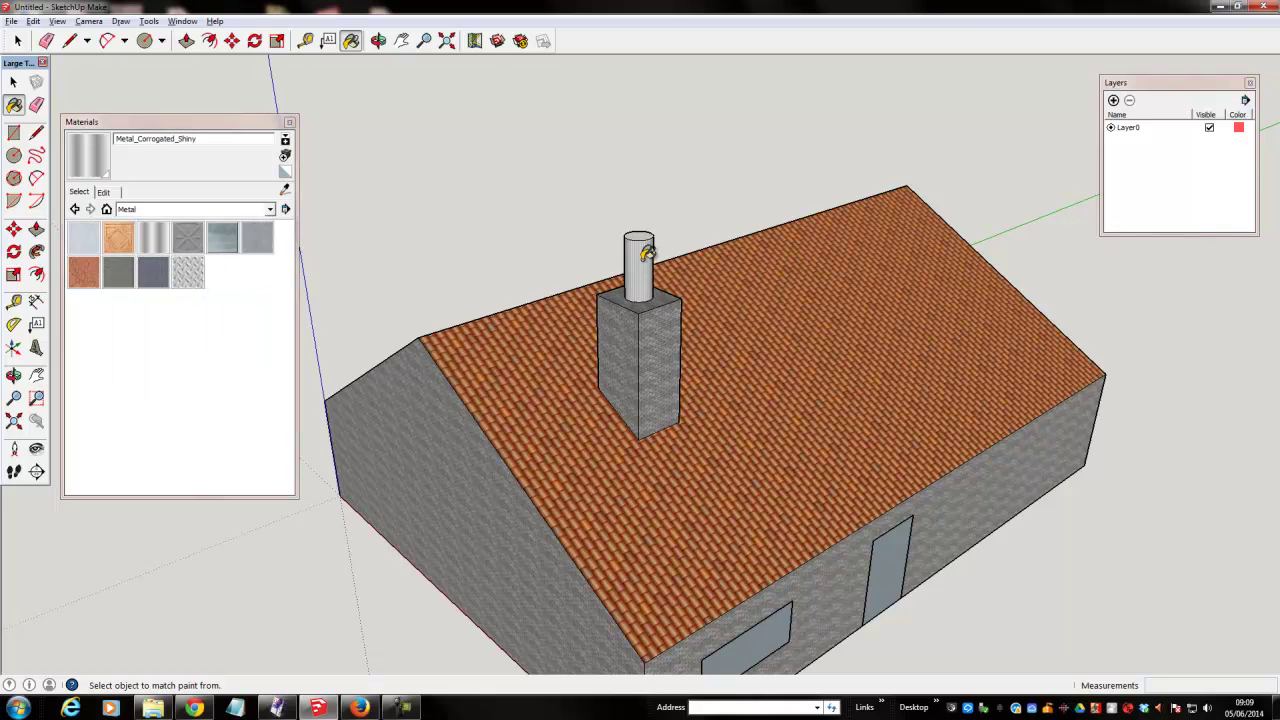
Step: View the painted house from a low front corner angle, end painting, and close the Materials window
scroll(648, 232, "down", 3)
middle_click_drag(648, 234, 623, 266)
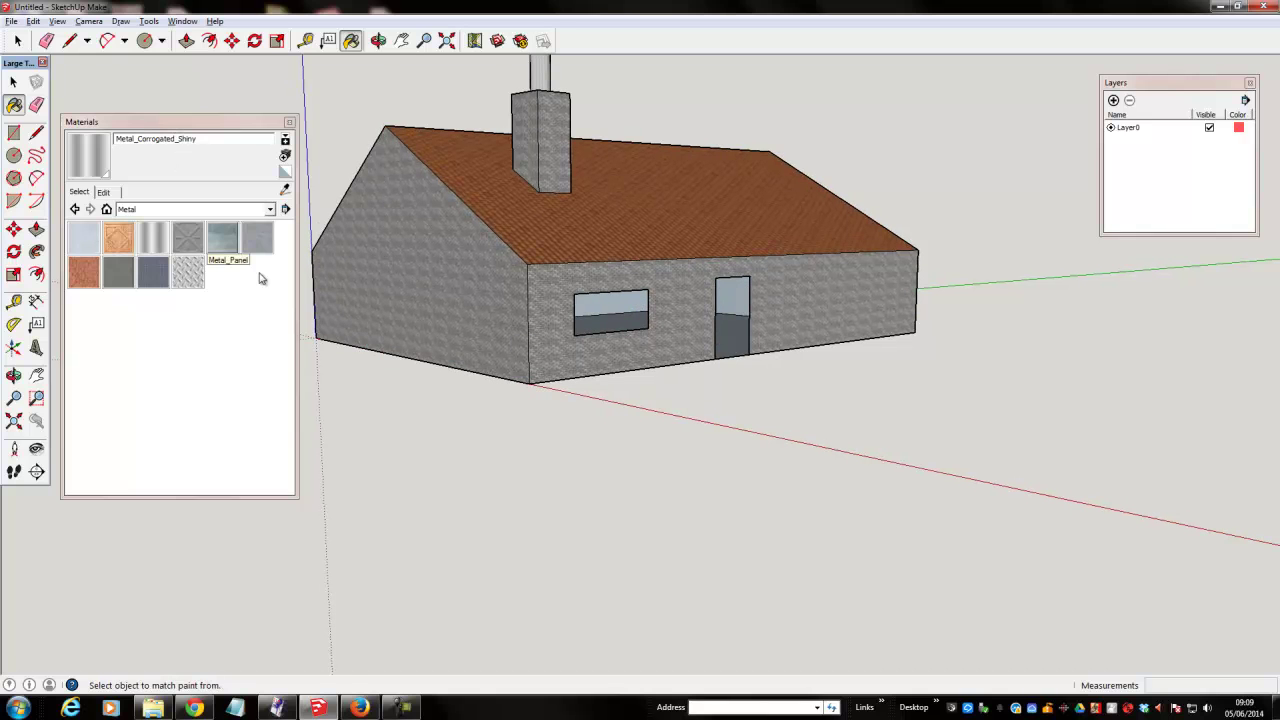
key("space")
middle_click_drag(534, 466, 505, 469)
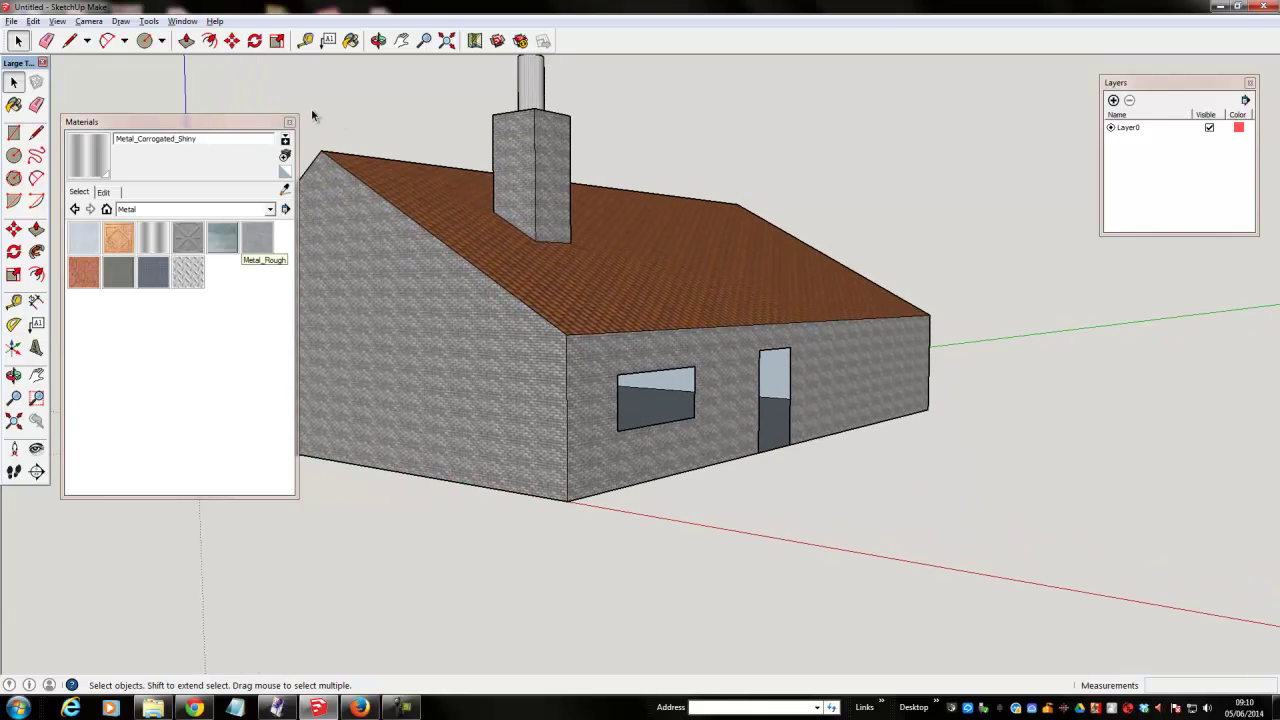
left_click(289, 123)
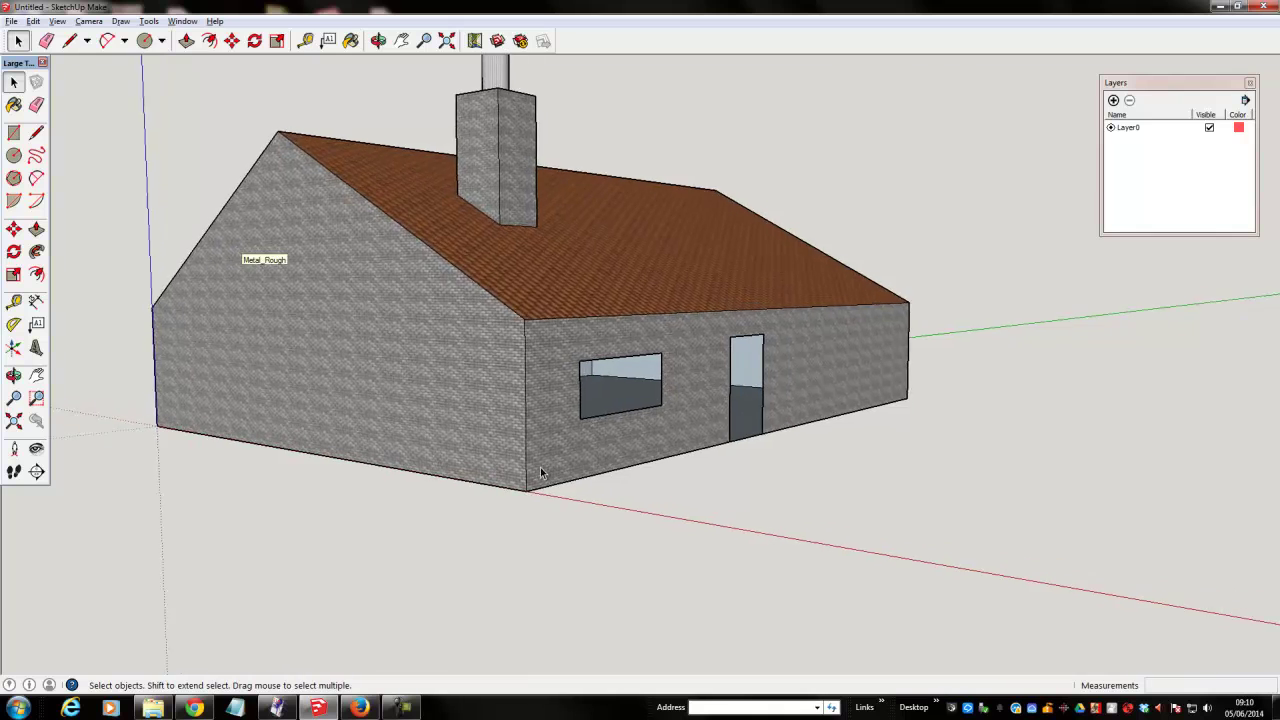
Step: Draw a 600 by 600 mm rectangle on the ground beside the house's front corner
left_click(16, 130)
left_click(14, 132)
left_click(553, 537)
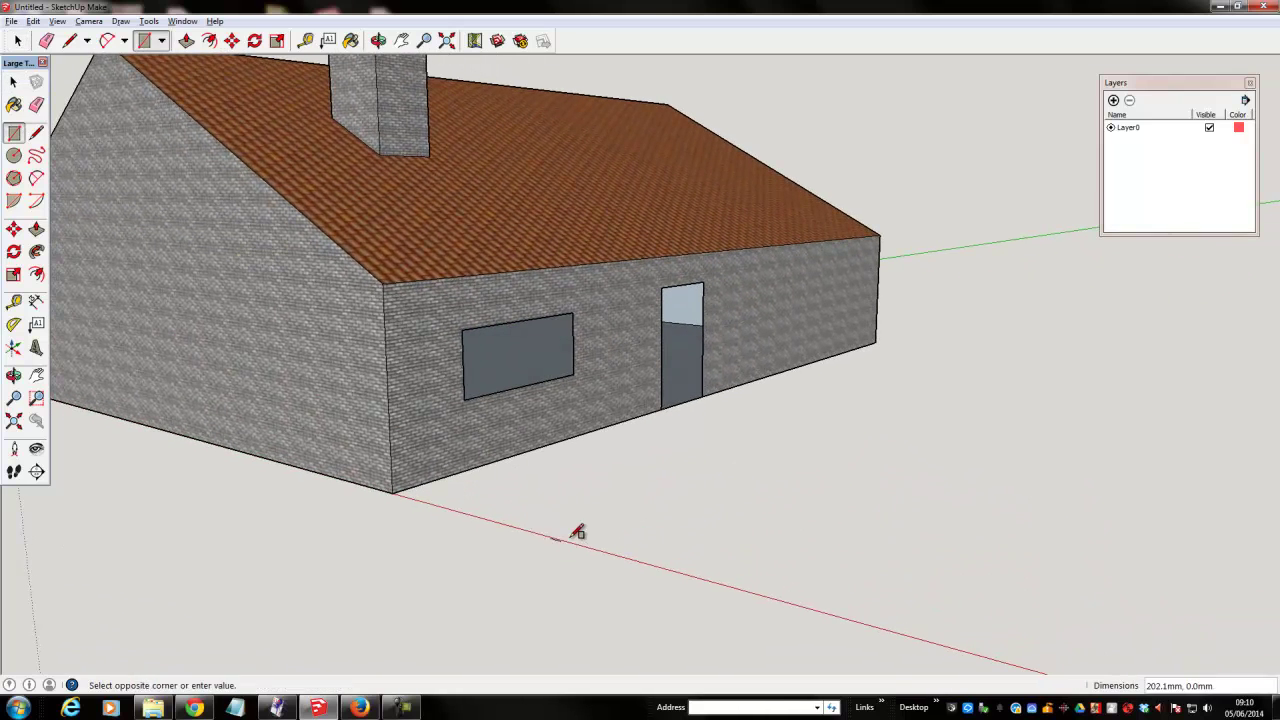
left_click(655, 516)
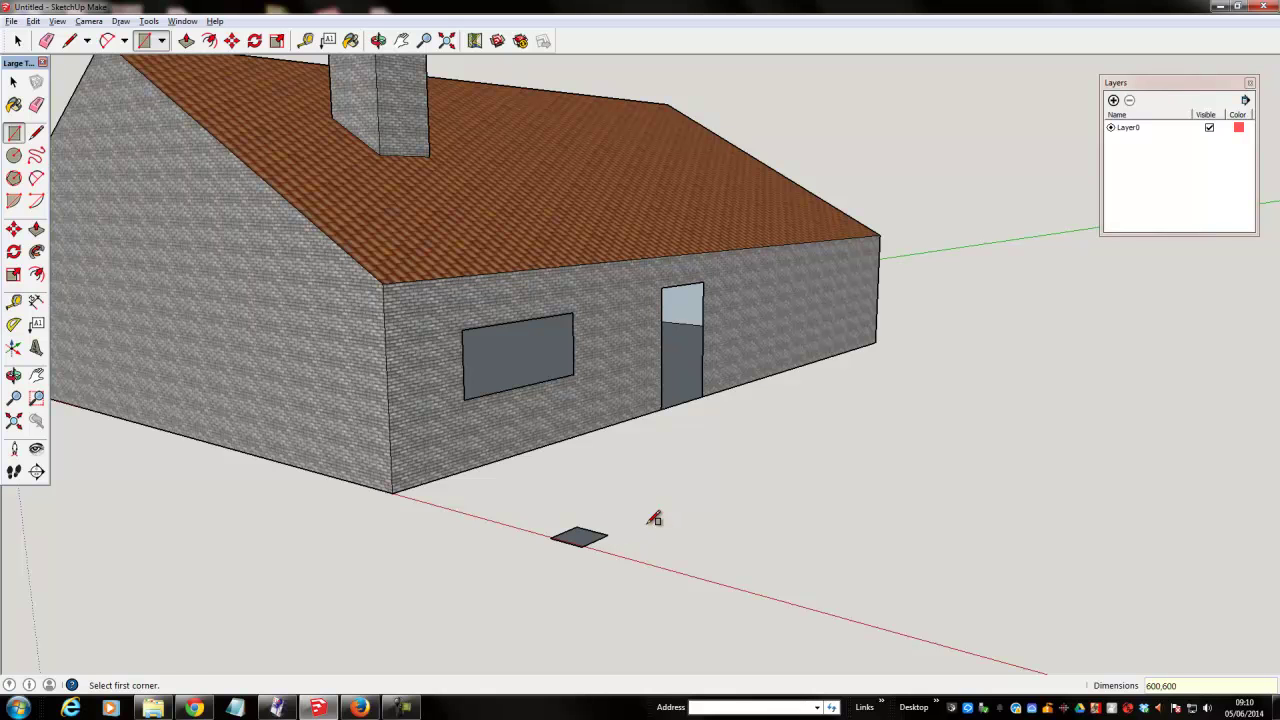
scroll(654, 518, "up", 5)
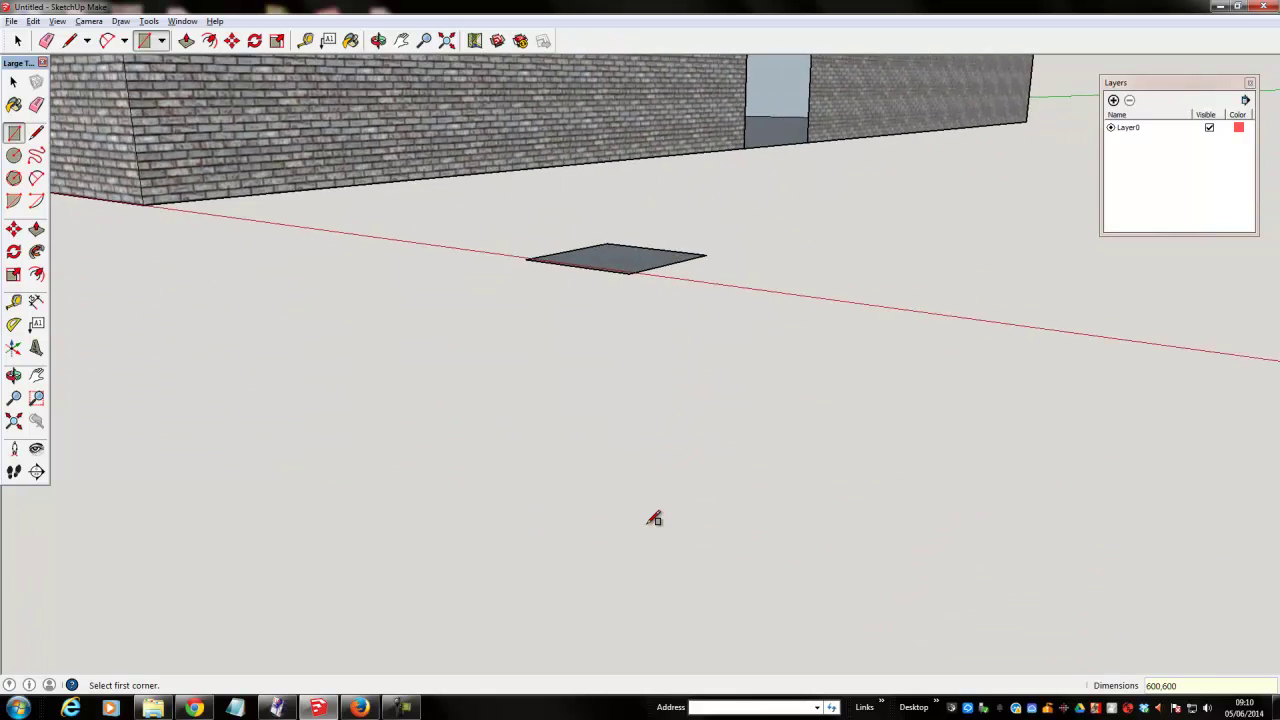
middle_click_drag(654, 518, 757, 567)
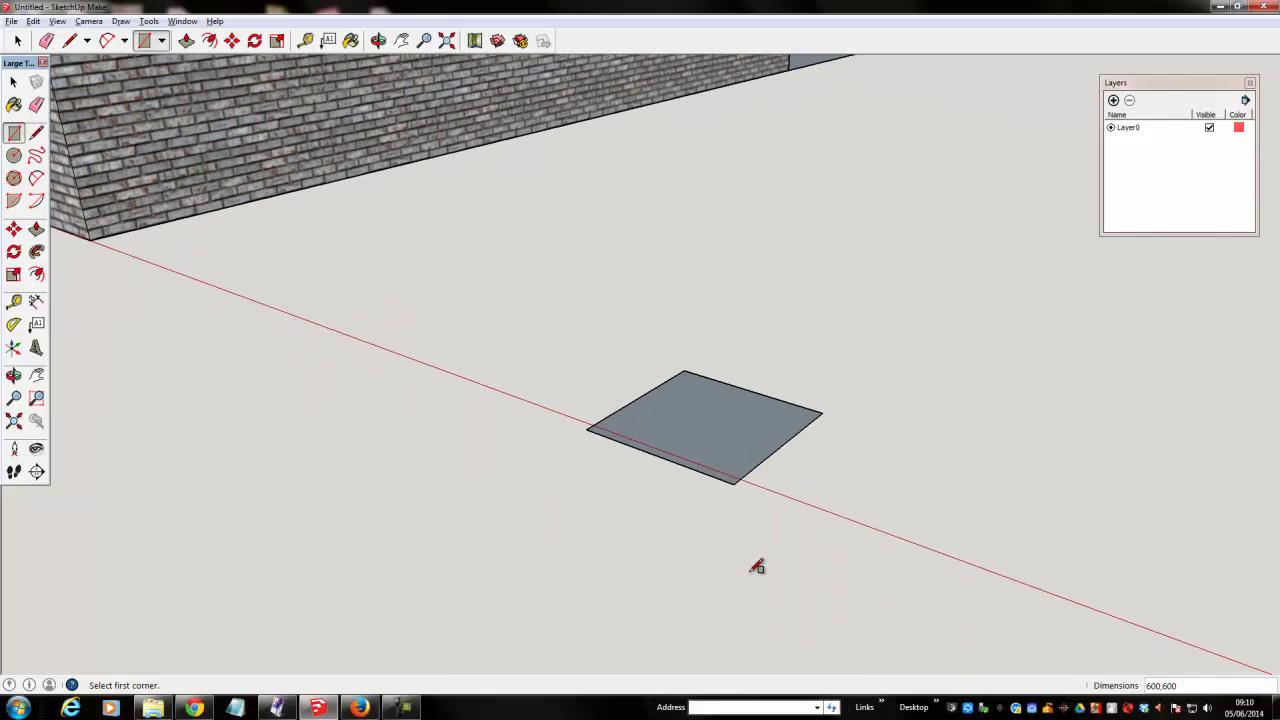
Step: Extrude the square into a block 650 mm high with Push/Pull
key("p")
left_click_drag(714, 437, 712, 372)
left_click(712, 371)
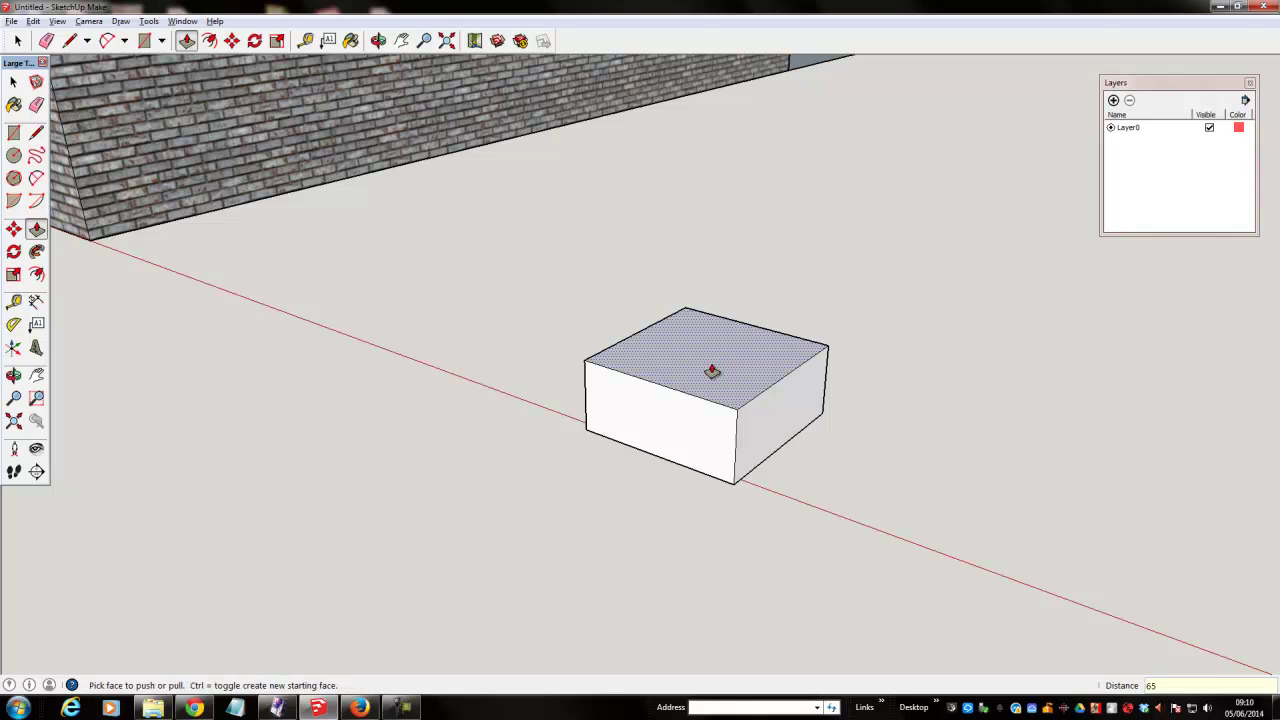
double_click(712, 371)
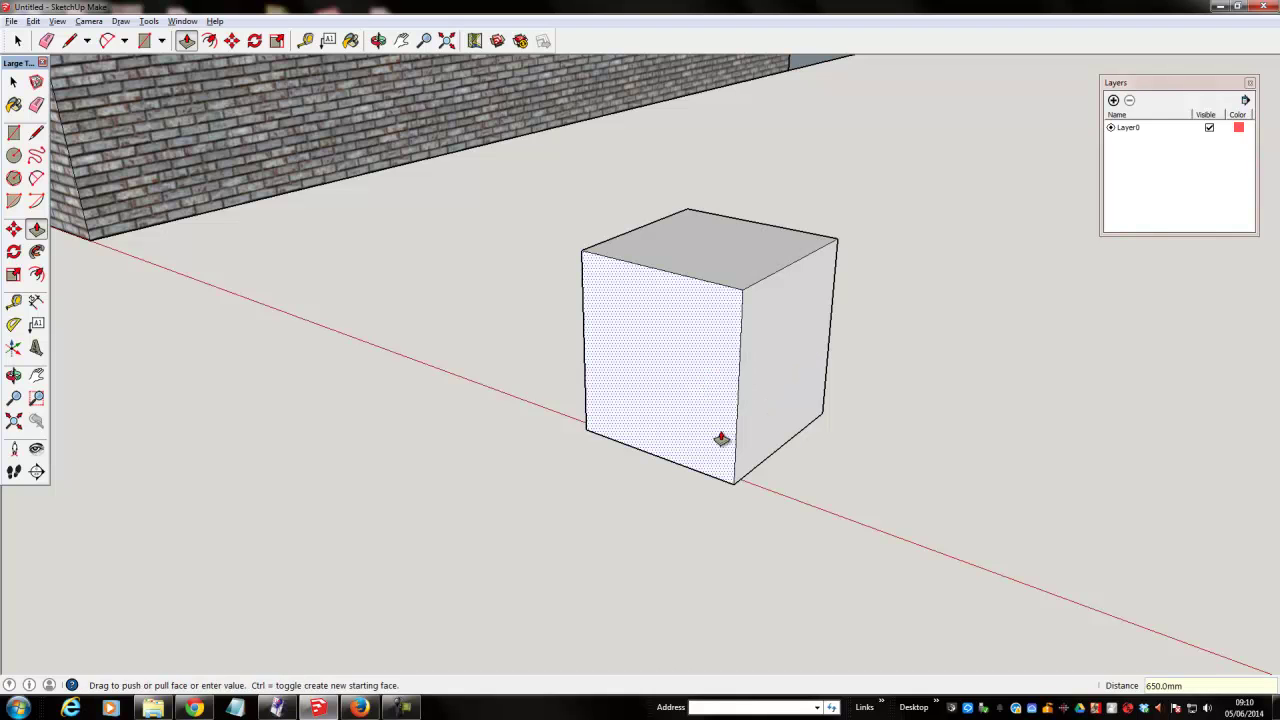
Step: Place guides 50 mm inside the two vertical edges and the top edge of the block's front face
scroll(711, 471, "up", 4)
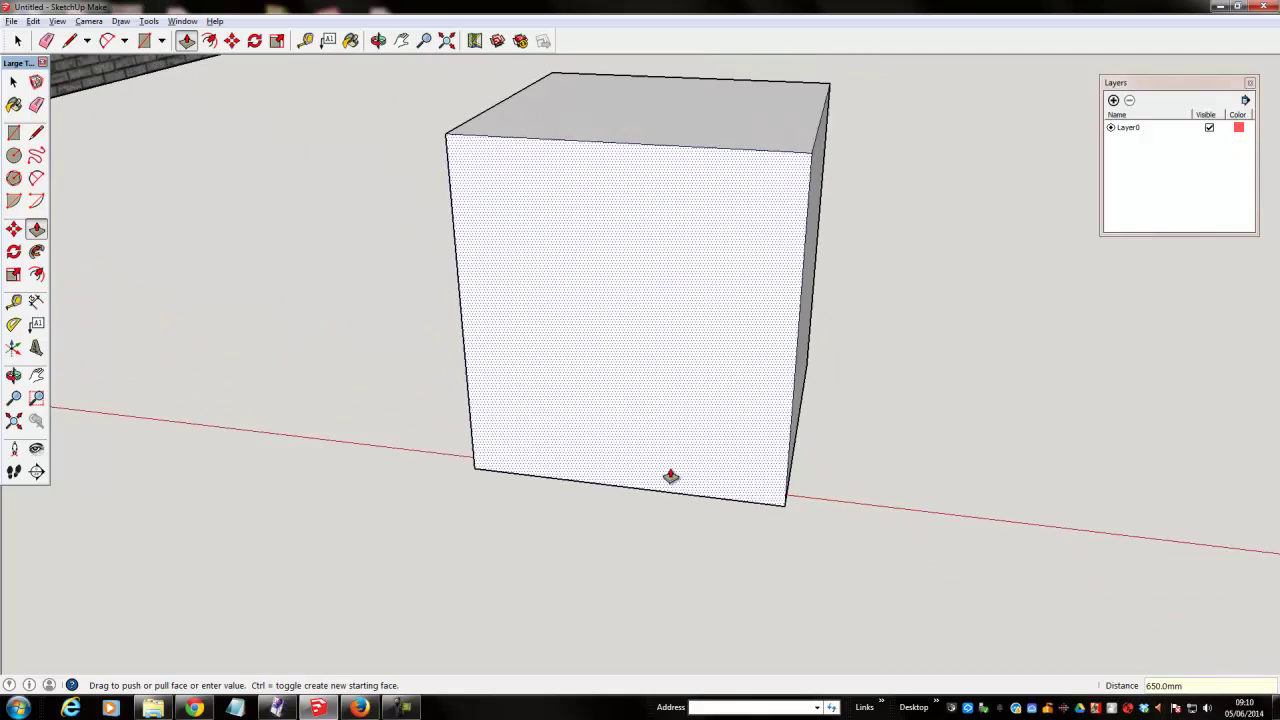
middle_click_drag(671, 476, 613, 472)
left_click(14, 301)
left_click(568, 388)
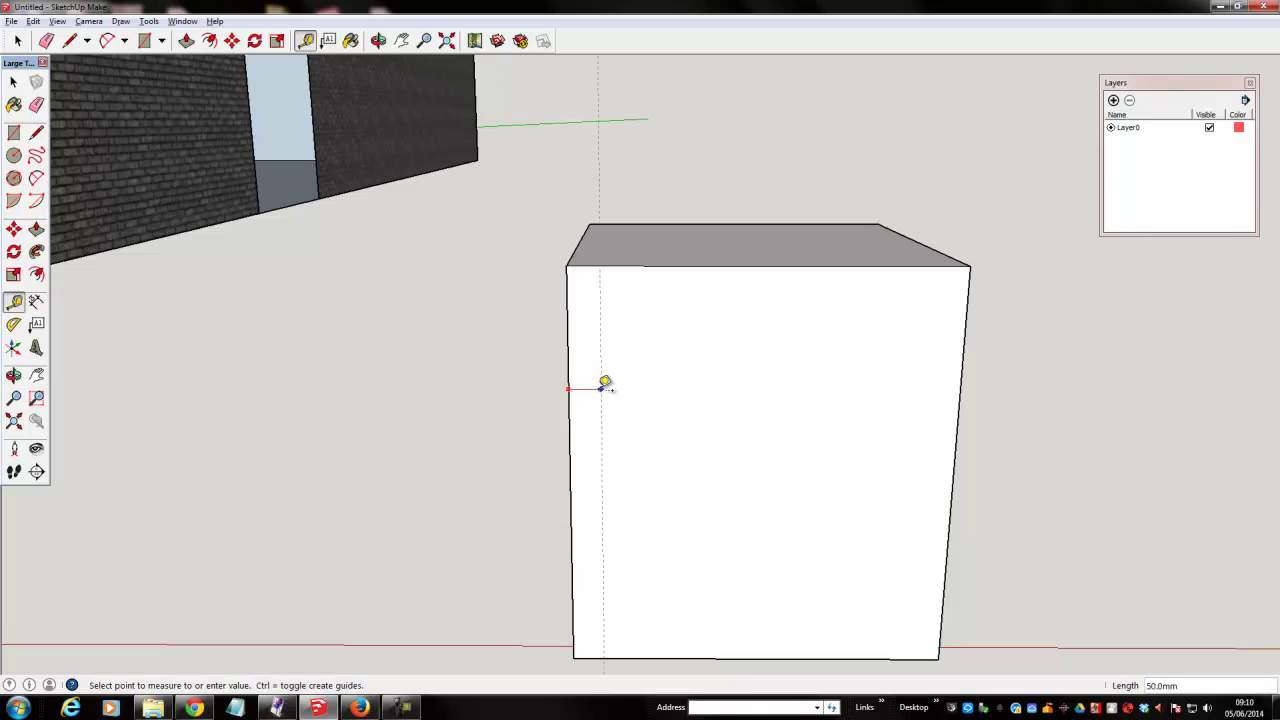
left_click(606, 385)
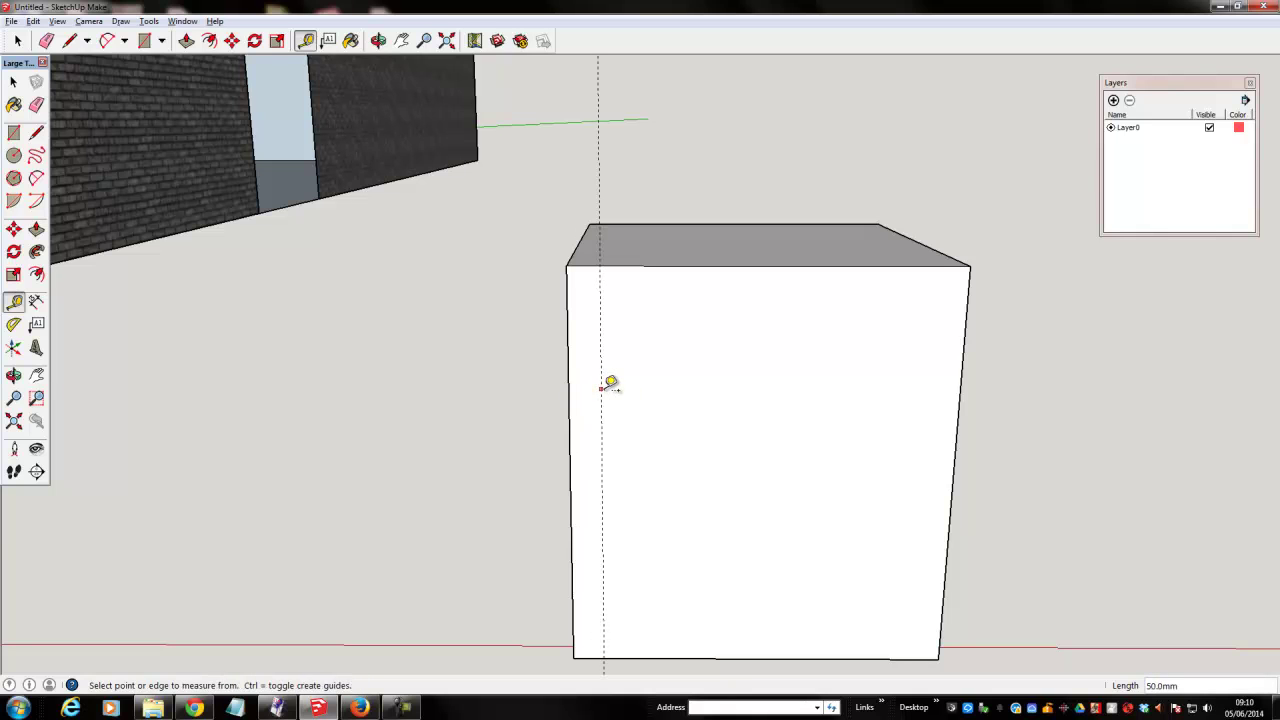
left_click(962, 406)
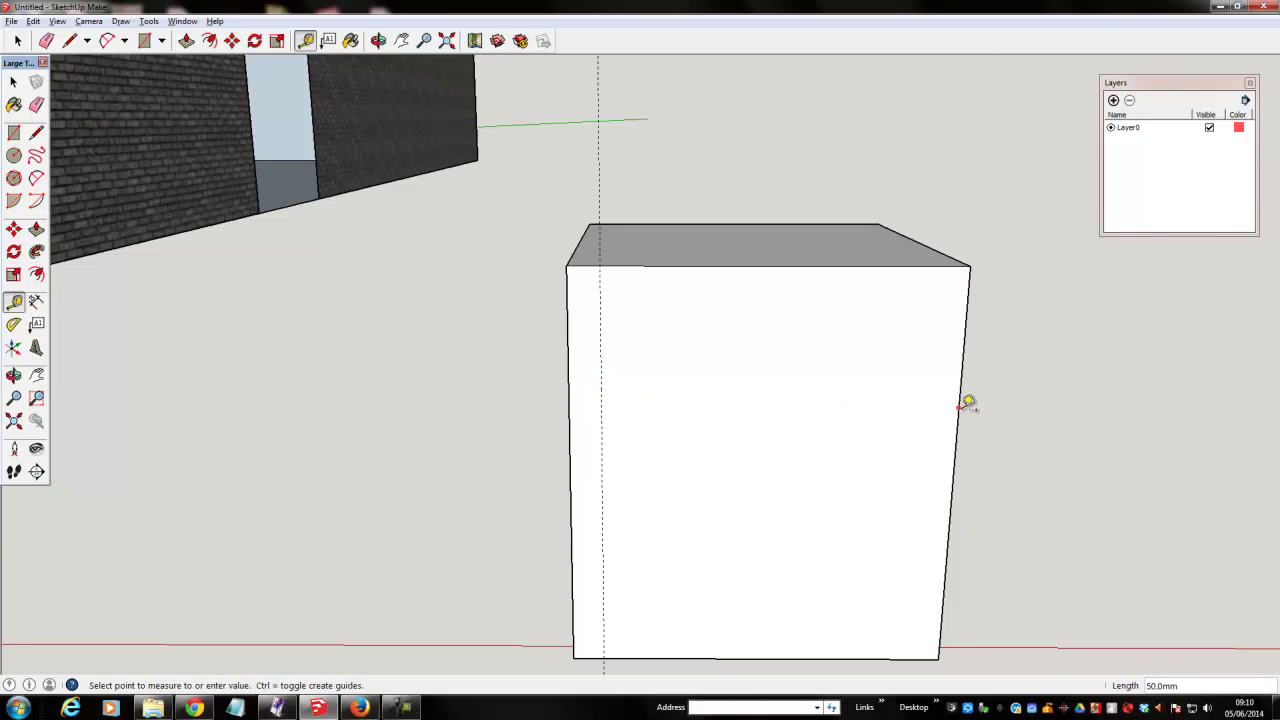
left_click(930, 405)
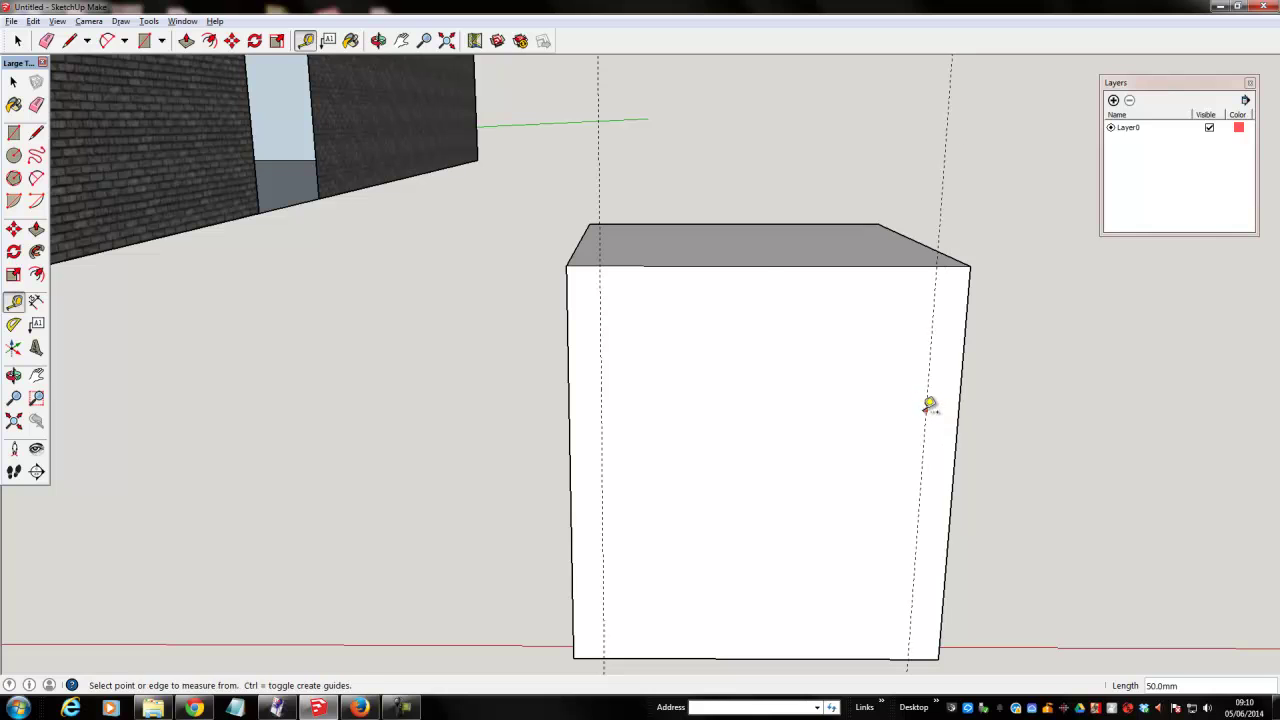
left_click(760, 266)
left_click(763, 298)
Step: Draw a rectangle between the front face's guides down to the ground and push it 600 mm through the block
left_click(14, 132)
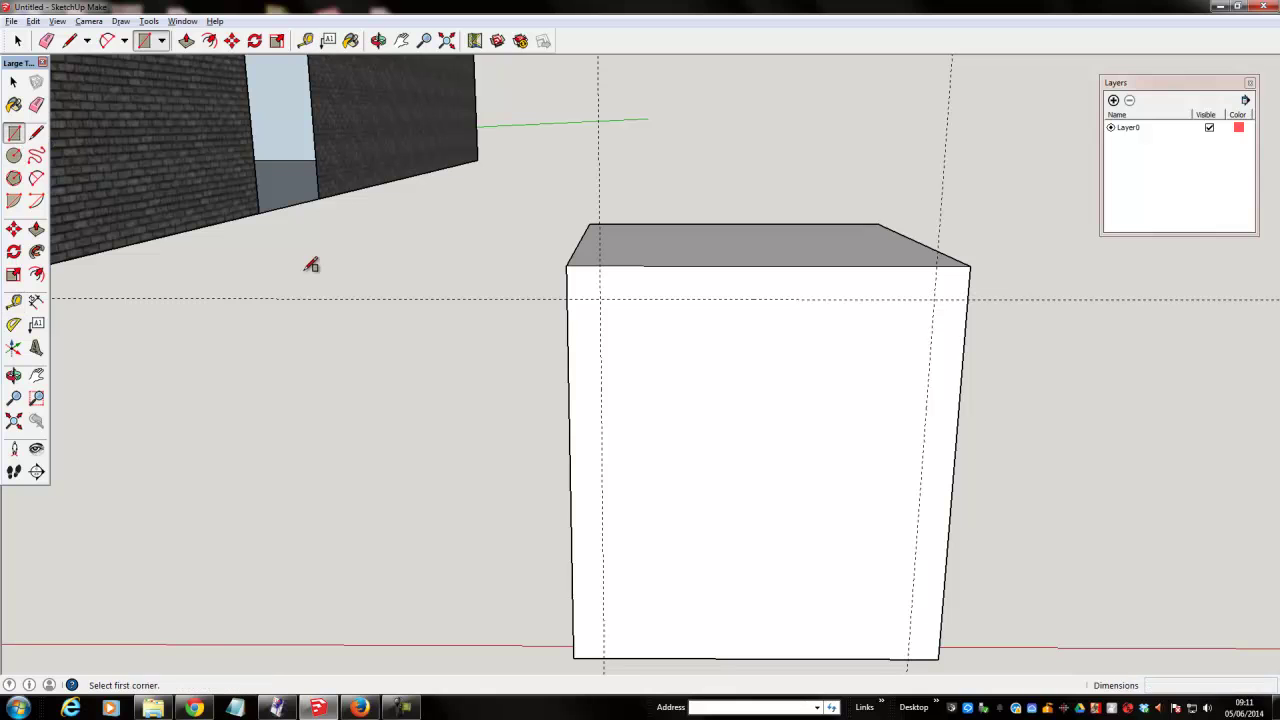
left_click(601, 298)
left_click(910, 655)
key("p")
left_click(771, 531)
left_click(760, 495)
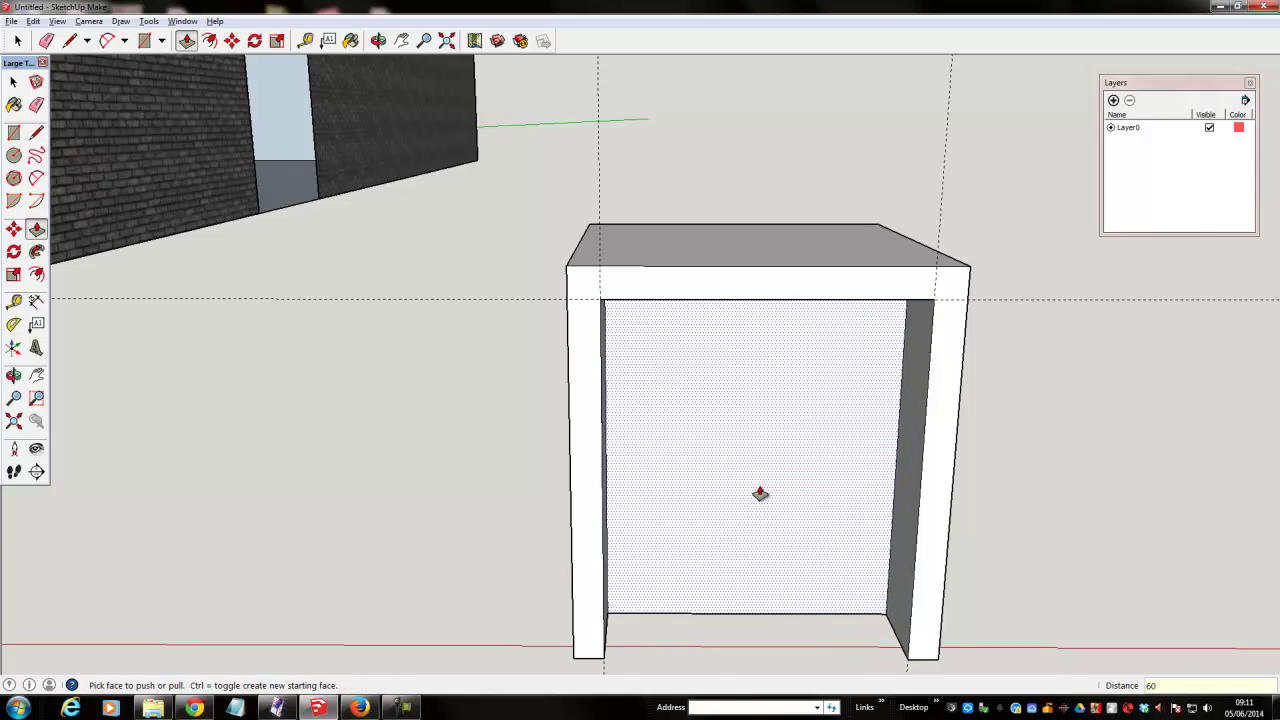
key("Return")
scroll(760, 495, "up", 5)
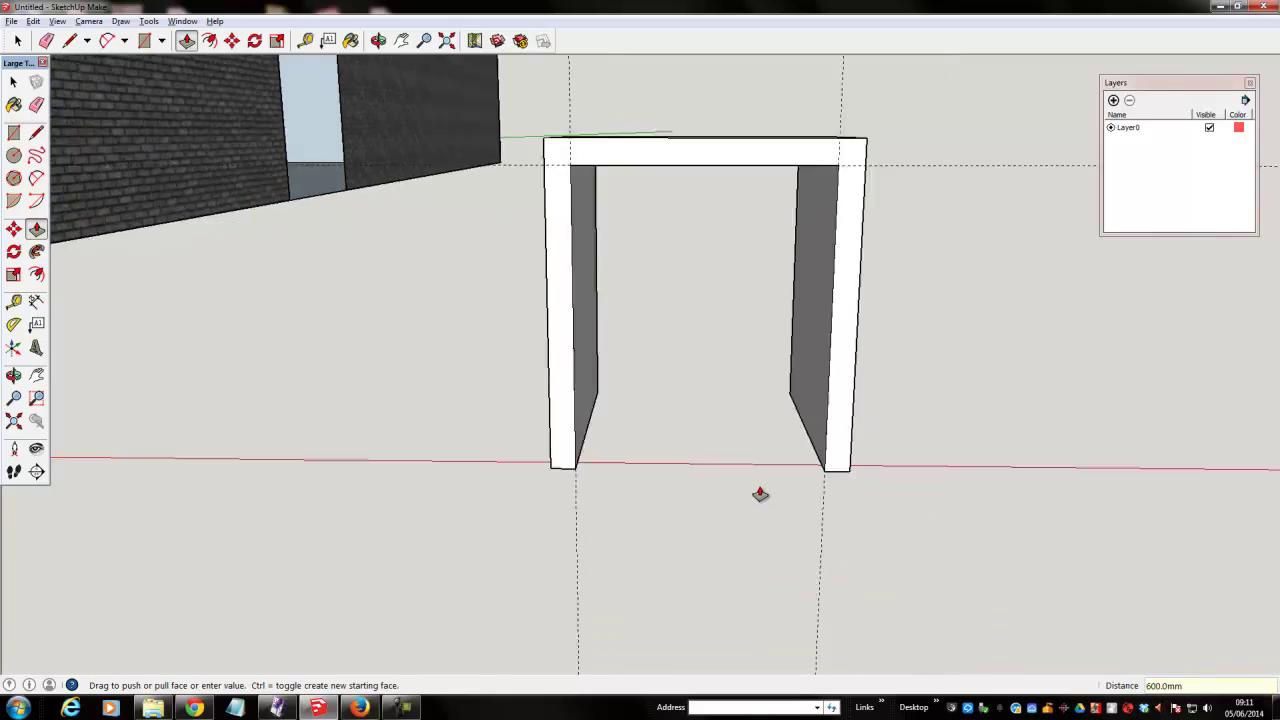
Step: Place guides 50 mm inside the top and both vertical edges of the block's adjoining solid side face
middle_click_drag(758, 494, 580, 470)
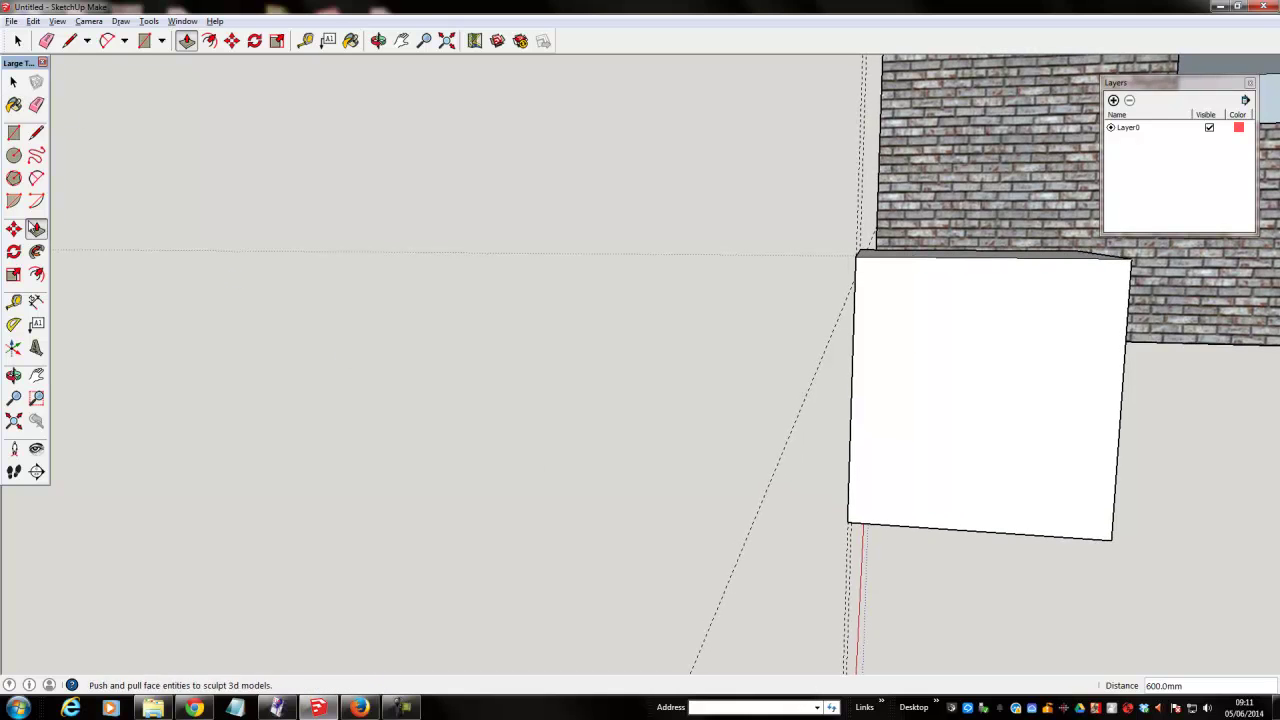
left_click(14, 301)
middle_click_drag(963, 284, 946, 260)
left_click(945, 268)
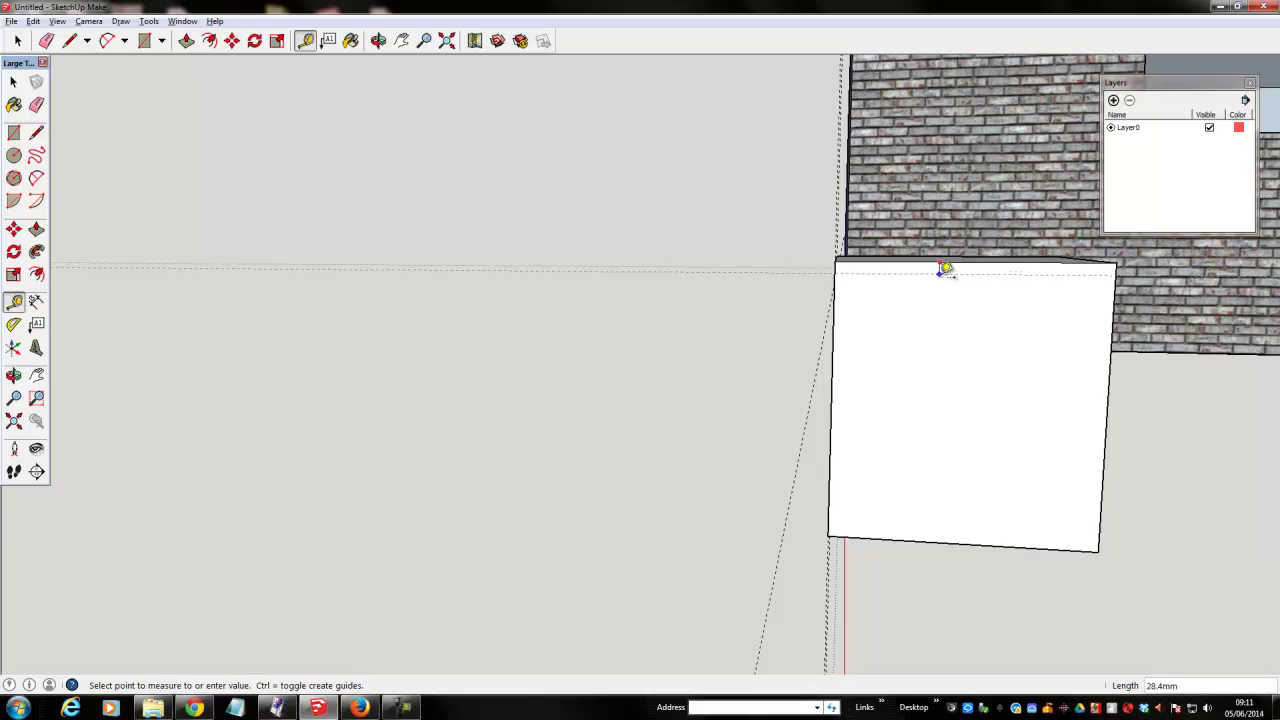
left_click(945, 281)
left_click(838, 346)
left_click(856, 352)
left_click(1115, 364)
left_click(1089, 363)
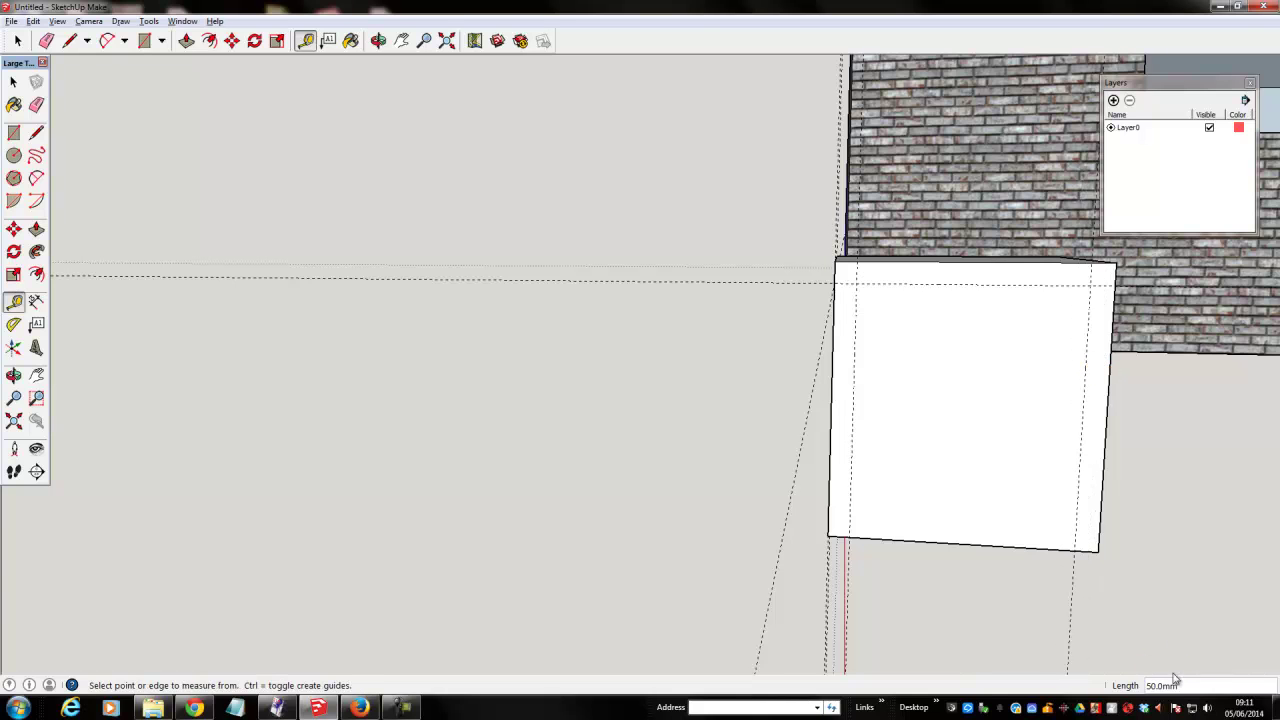
Step: Draw a 600 by 500 mm rectangle between the side face's guides and push it in 50 mm
left_click(14, 132)
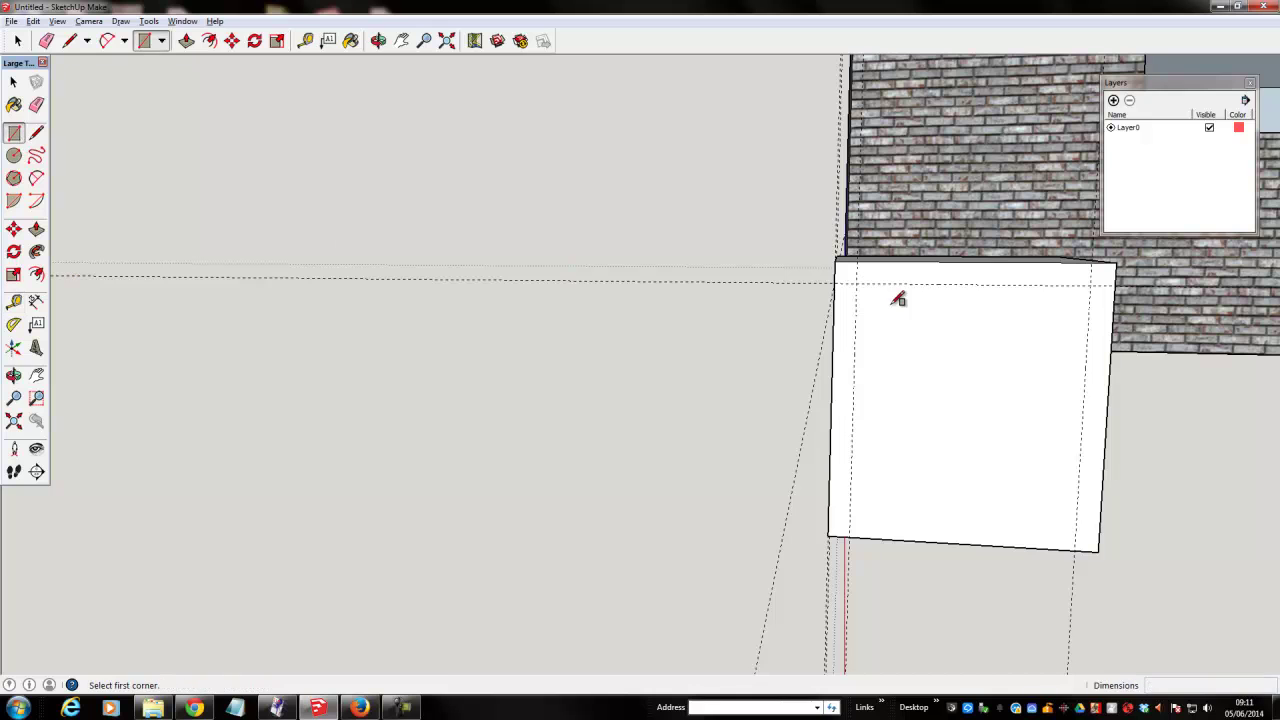
left_click(856, 284)
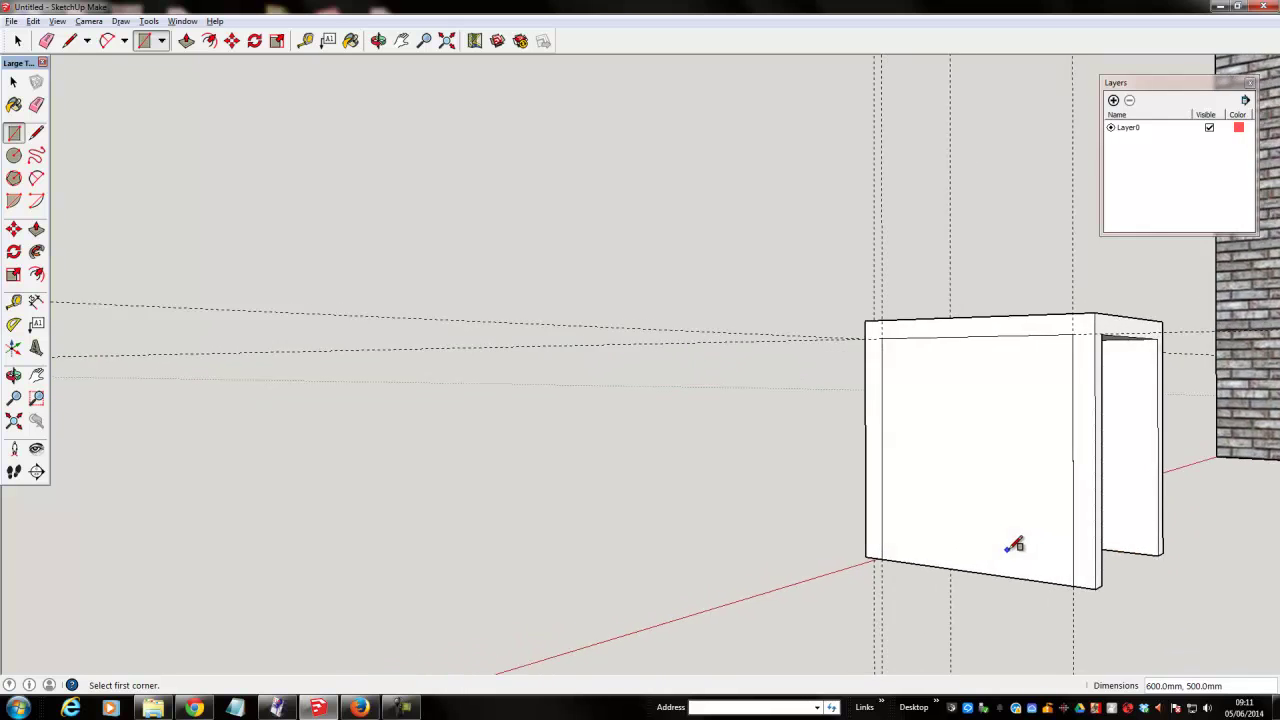
key("p")
left_click_drag(988, 512, 996, 507)
type("50")
key("Return")
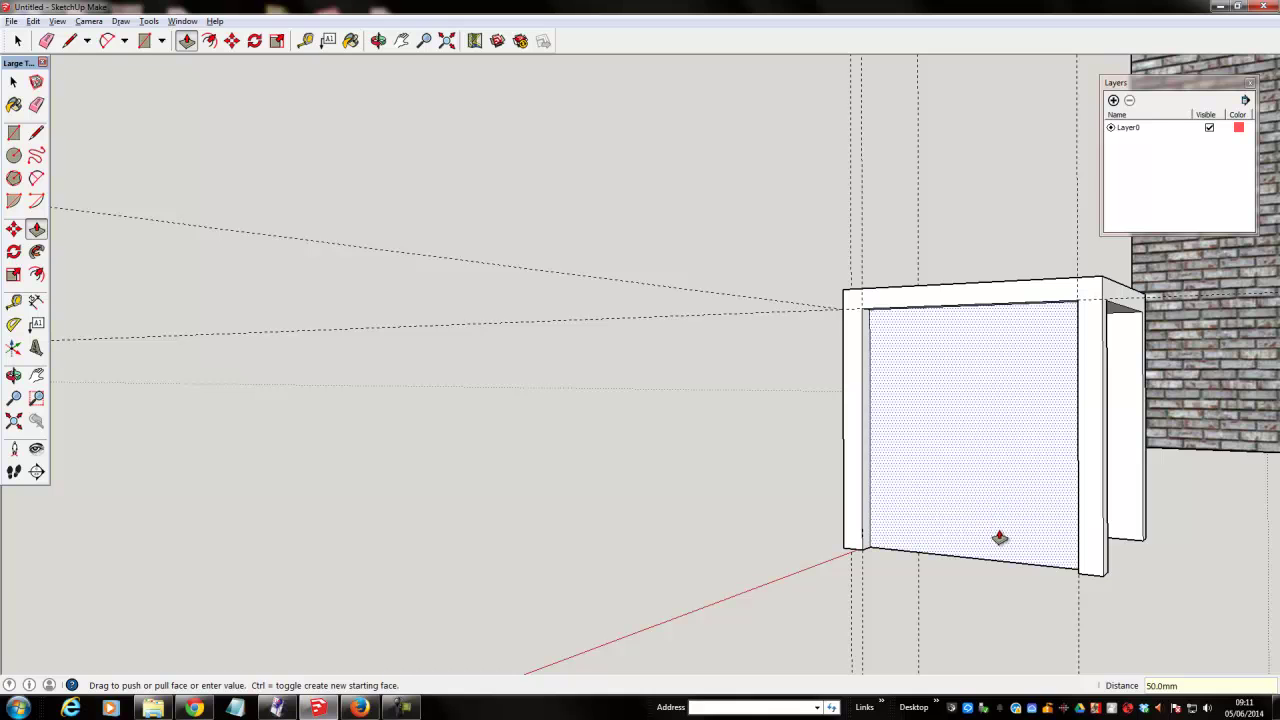
Step: Delete the recessed side face and erase its leftover edge at ground level
key("space")
left_click(984, 505)
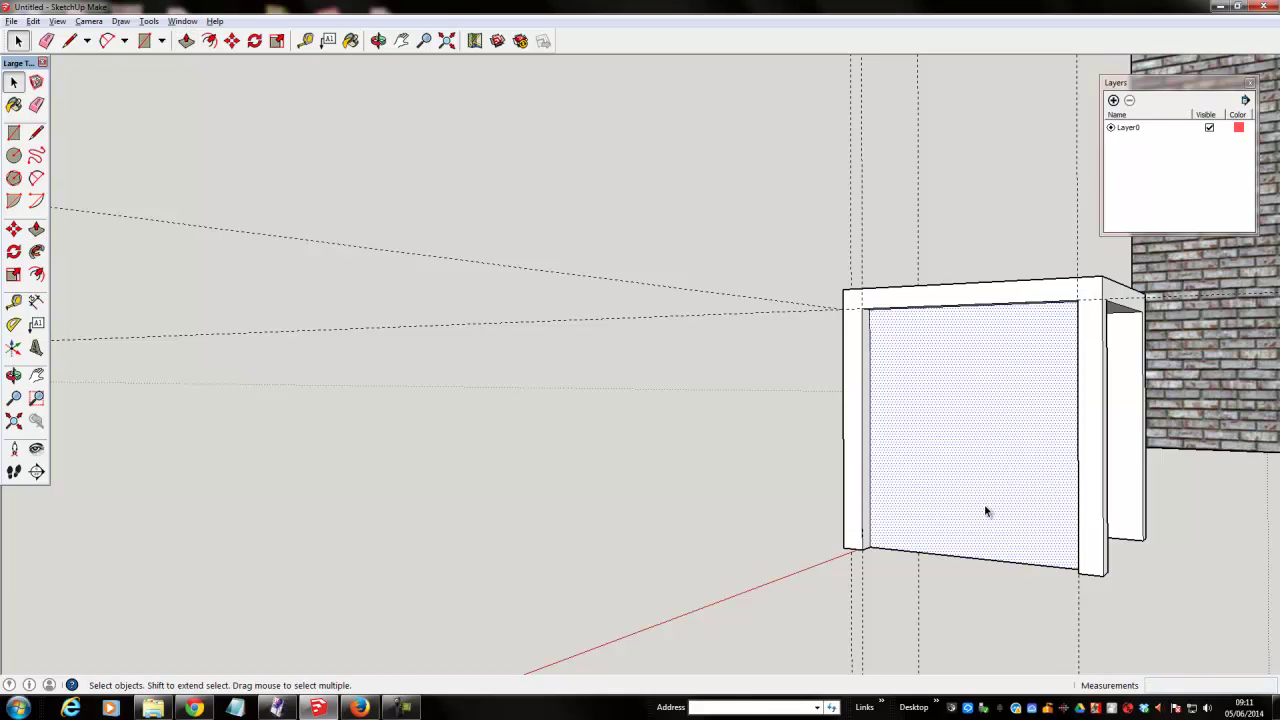
key("Delete")
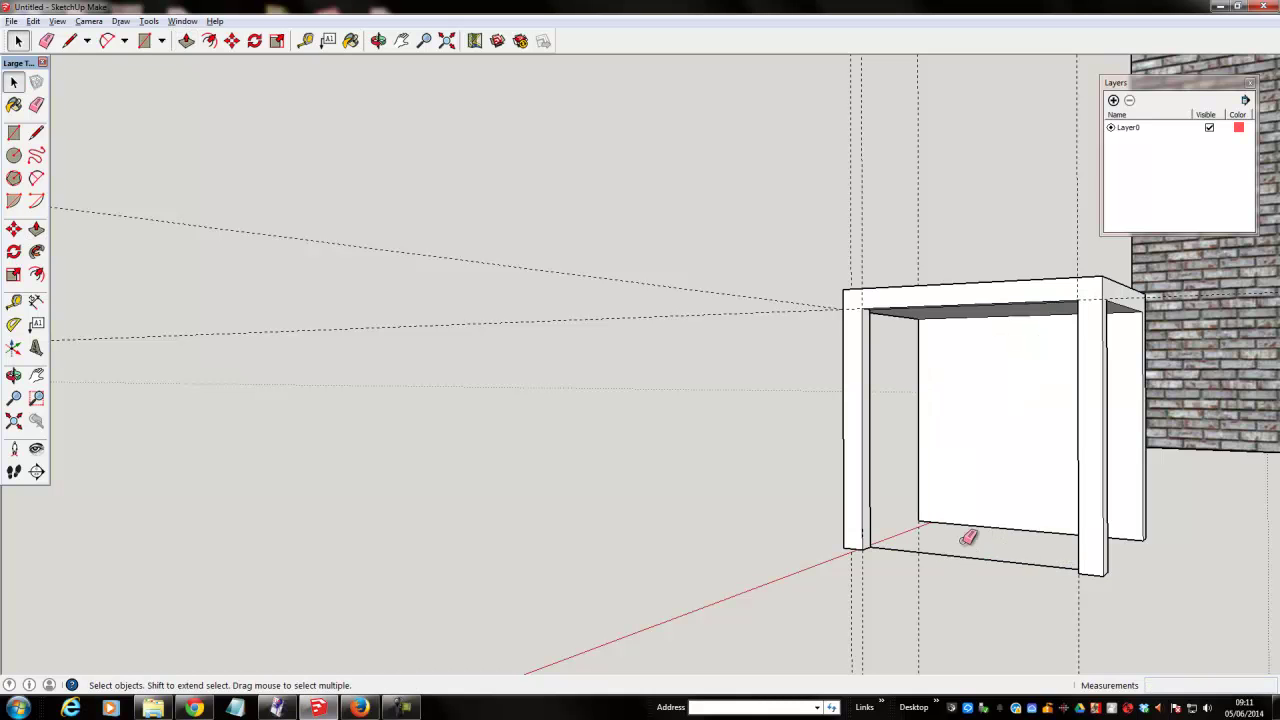
key("e")
left_click_drag(971, 534, 995, 573)
Step: Place guides 50 mm inside both vertical edges and the top edge of the remaining solid side face
middle_click_drag(1000, 575, 1017, 580)
scroll(986, 572, "up", 10)
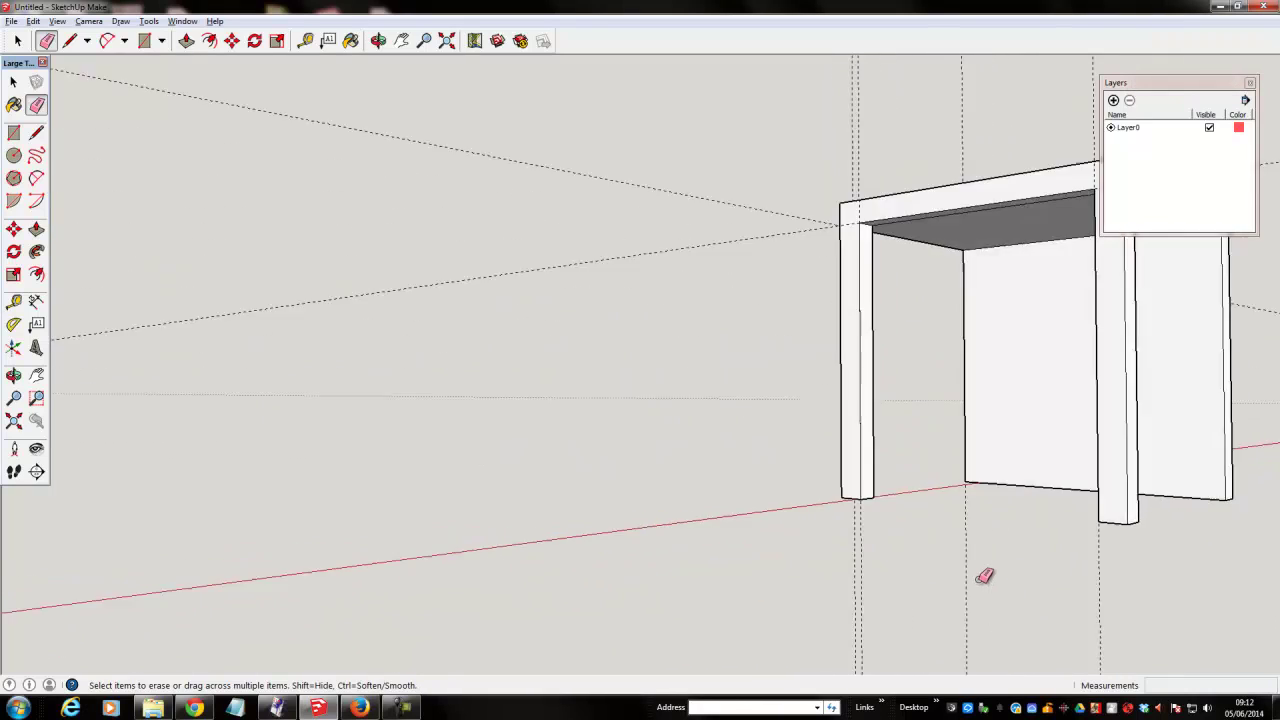
scroll(971, 574, "up", 10)
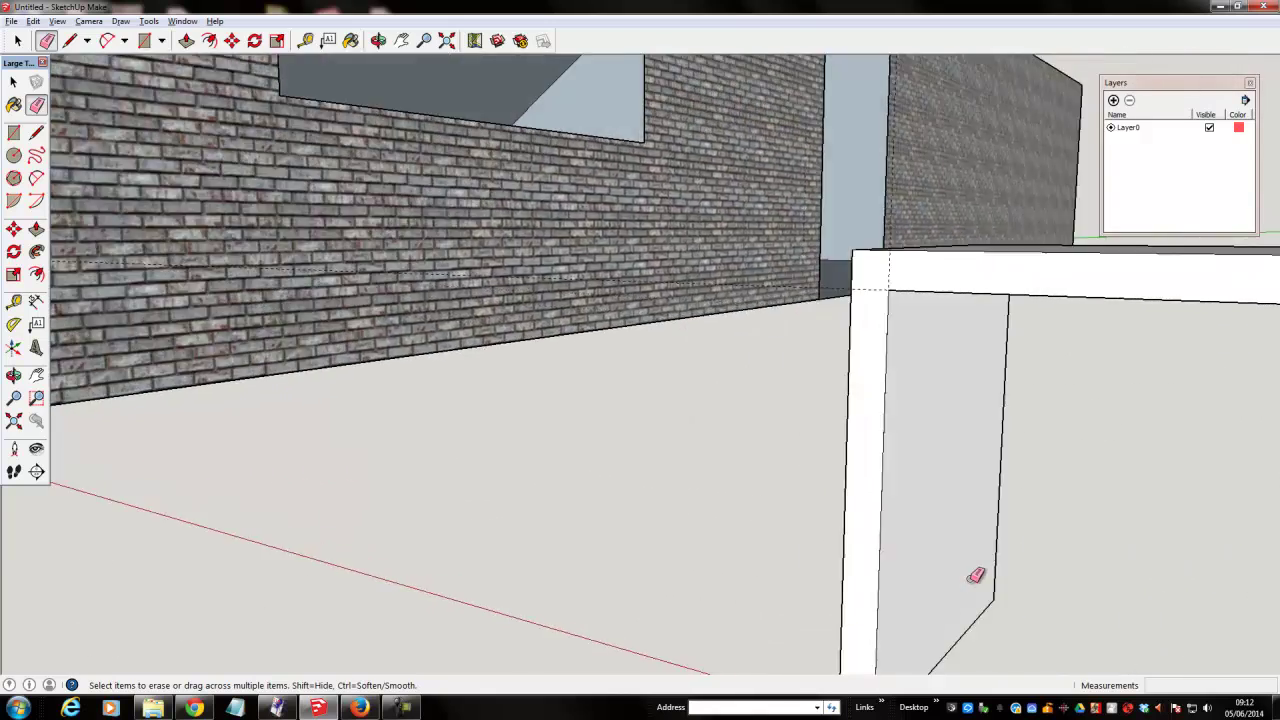
scroll(953, 562, "up", 10)
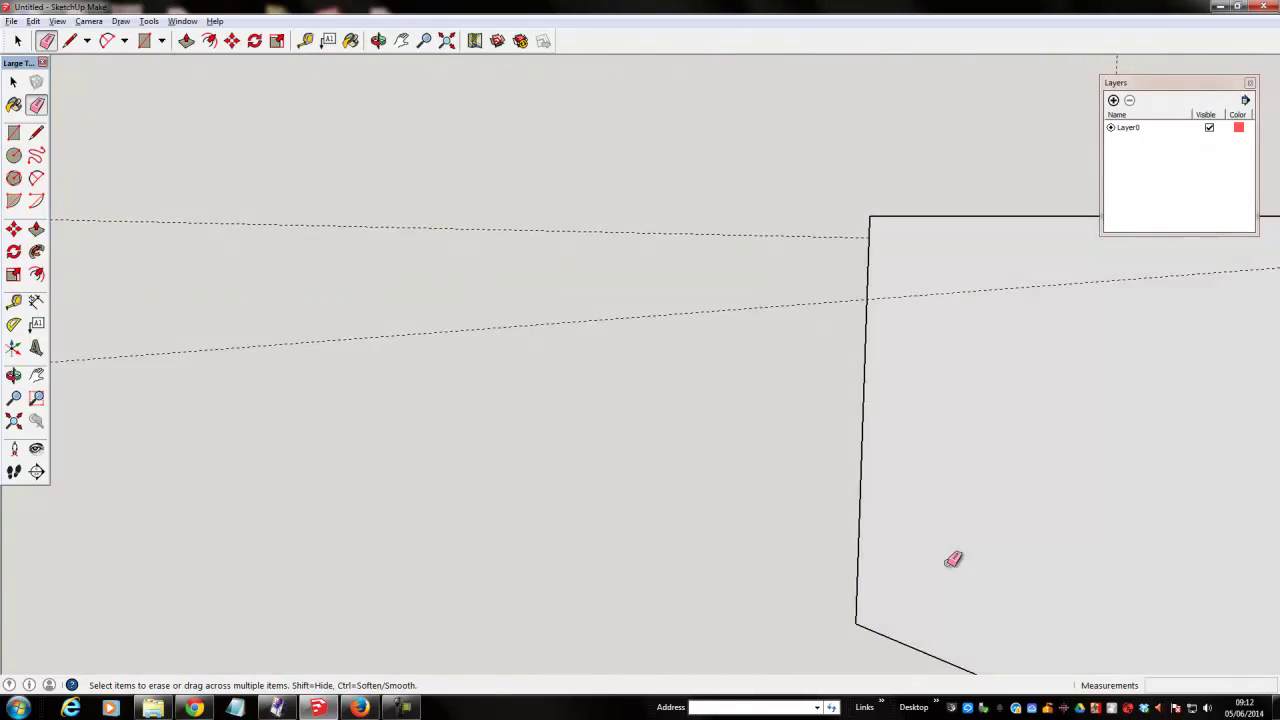
scroll(951, 564, "up", 2)
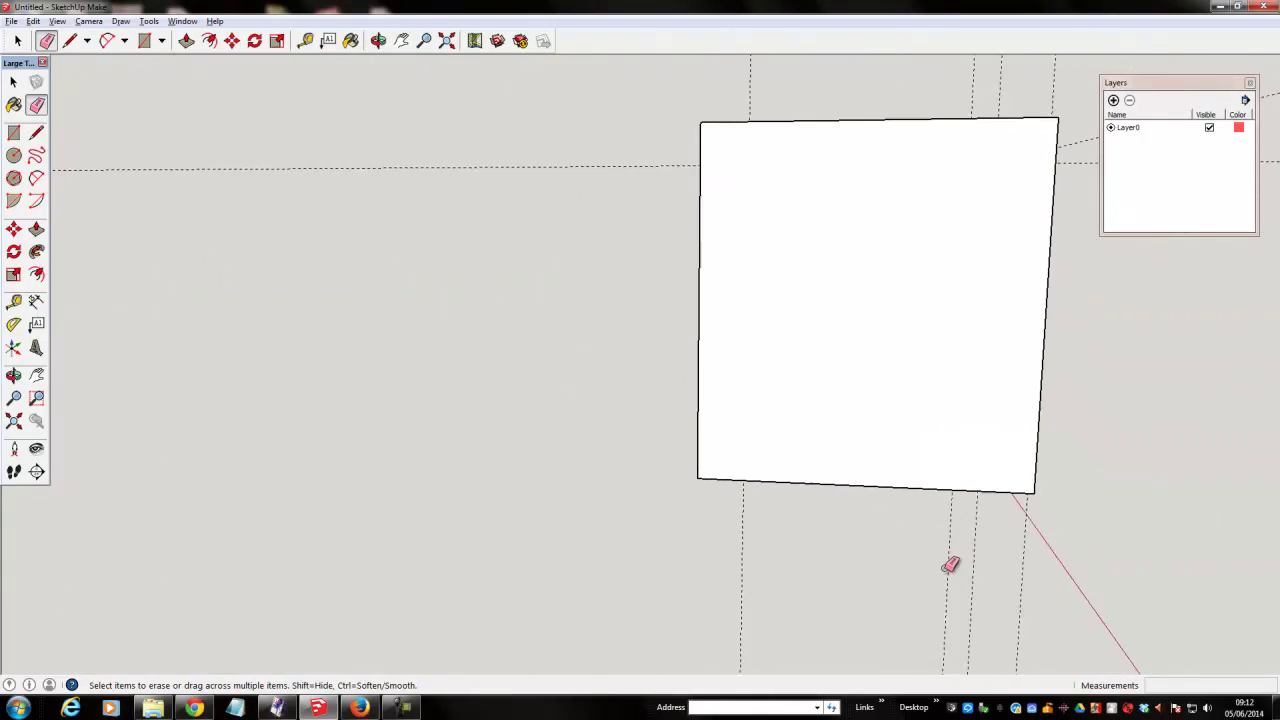
left_click(13, 301)
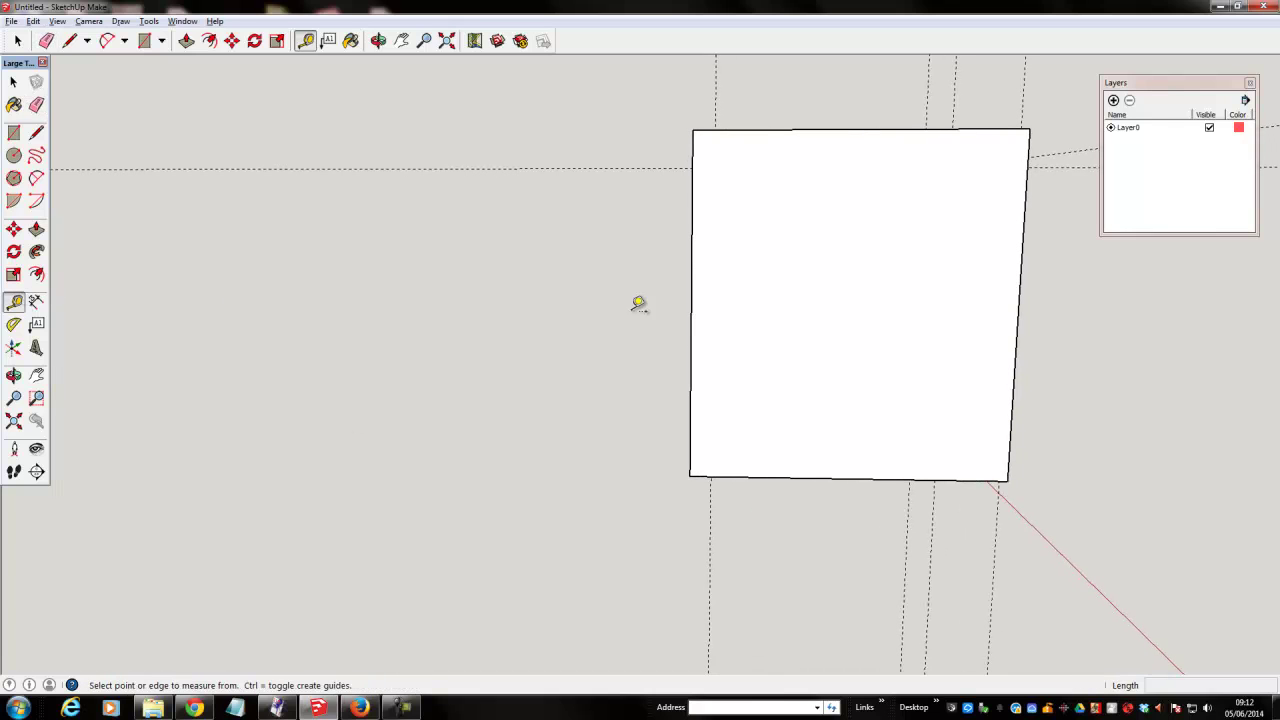
left_click(691, 285)
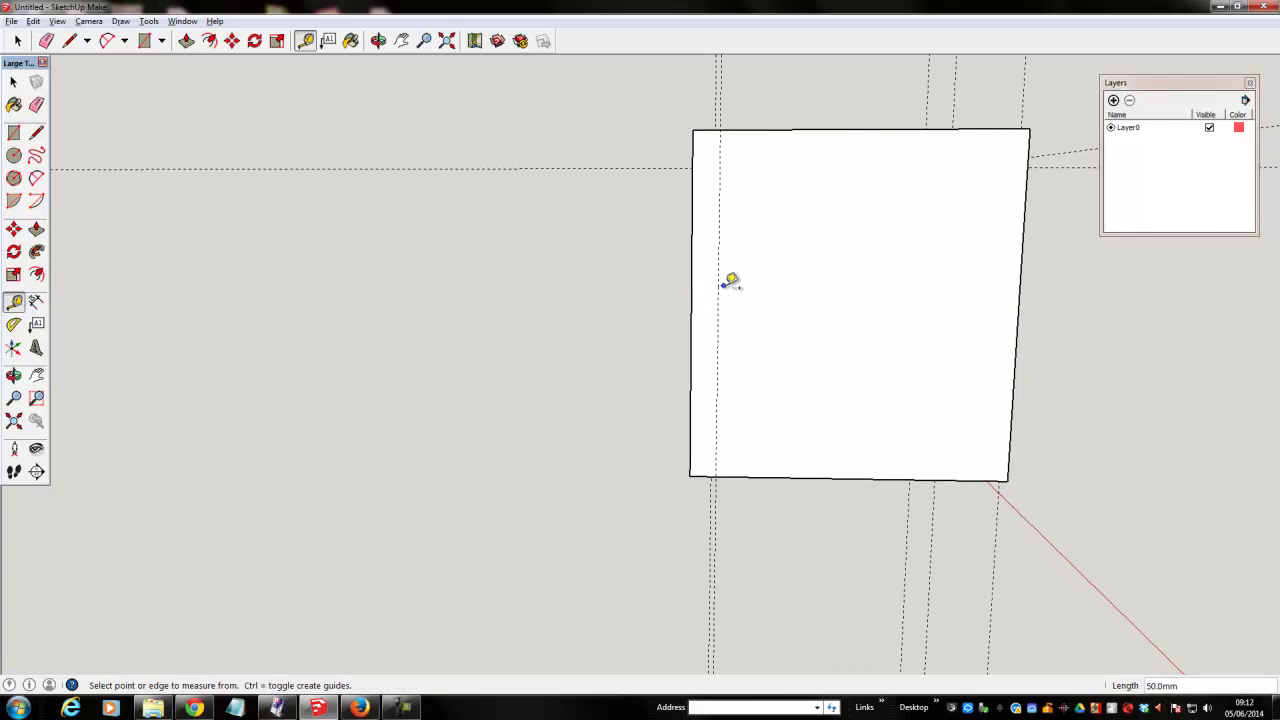
left_click(1023, 284)
left_click(994, 286)
left_click(866, 128)
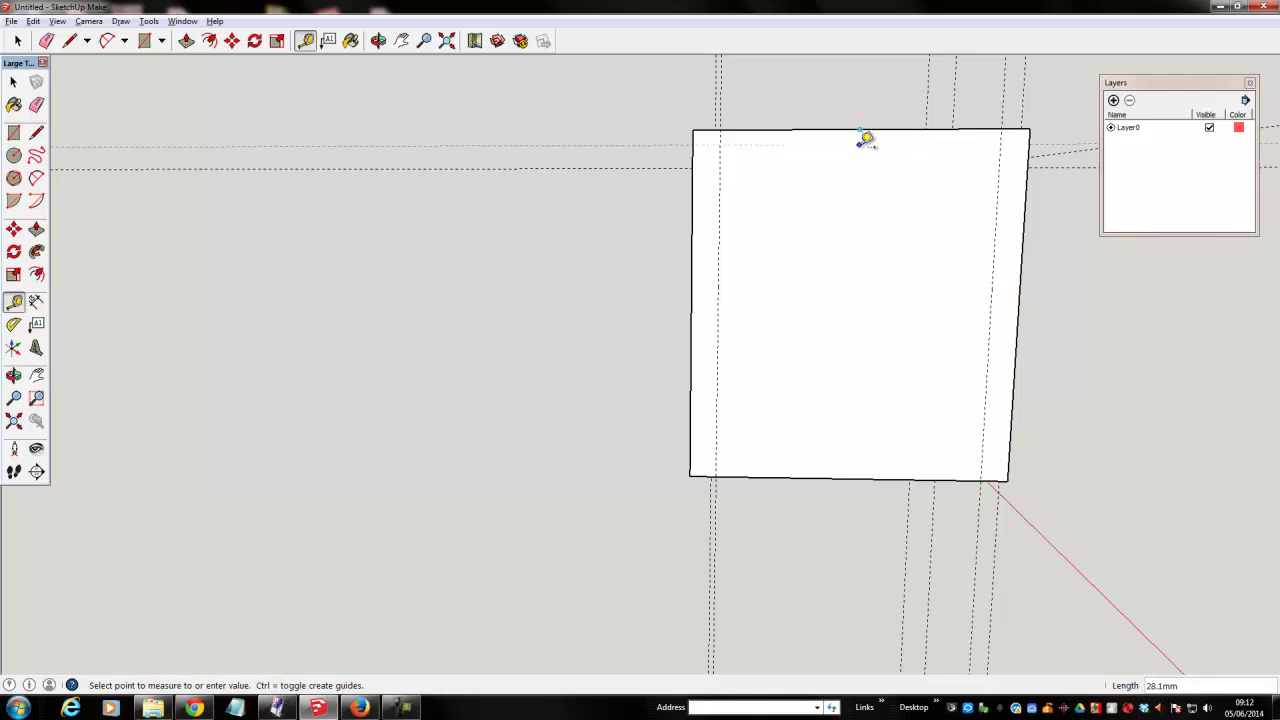
left_click(866, 157)
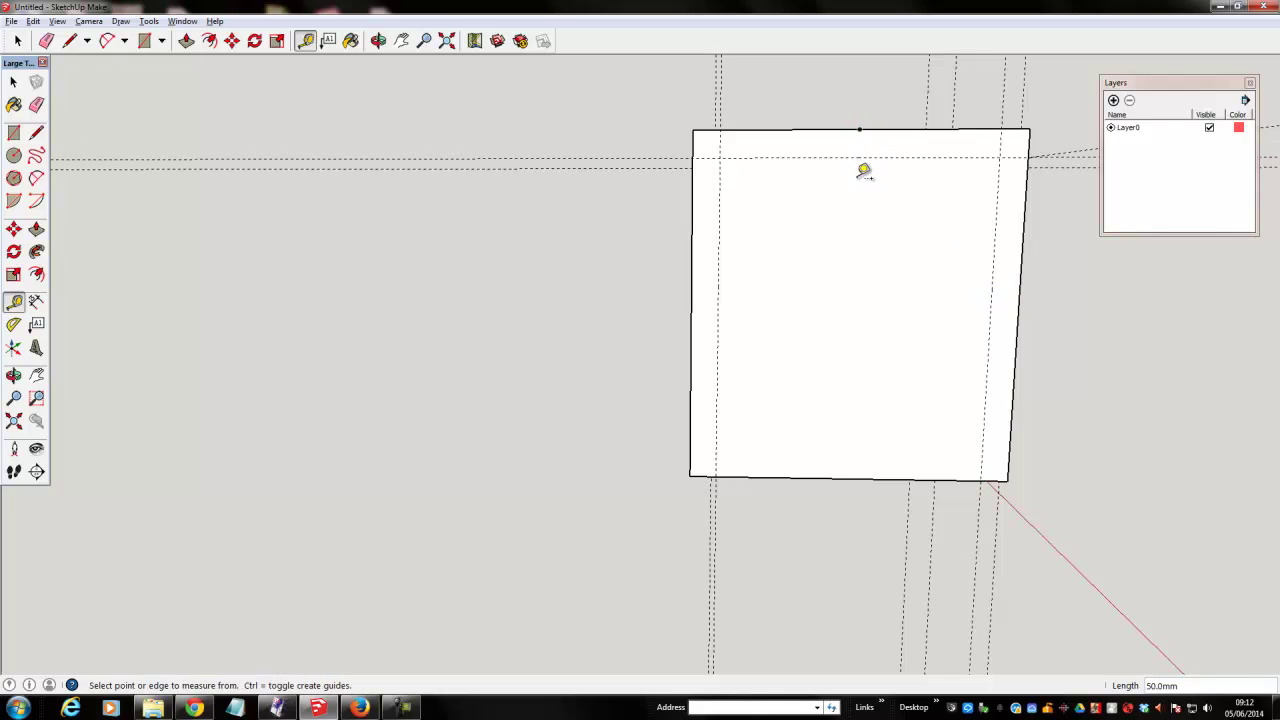
Step: Draw a rectangle between the guides on the remaining side face and push it in 50 mm
left_click(13, 132)
left_click(720, 157)
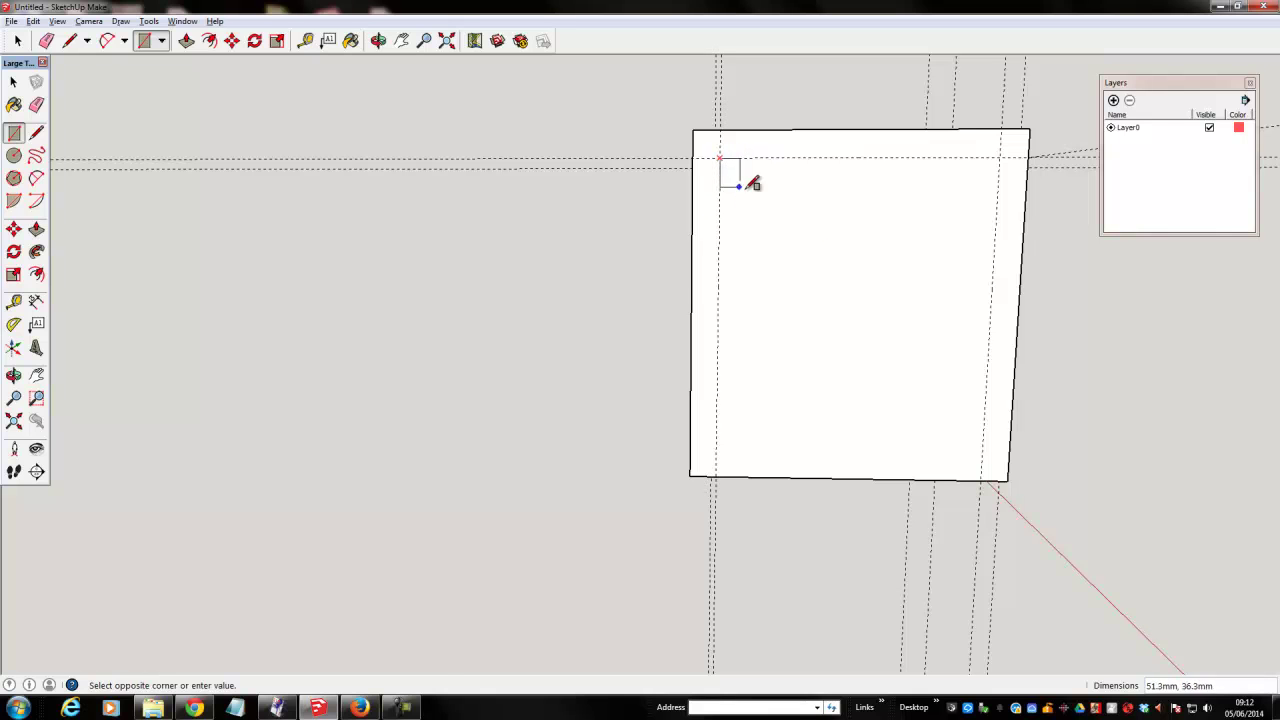
left_click(981, 480)
key("p")
left_click(906, 389)
left_click(885, 400)
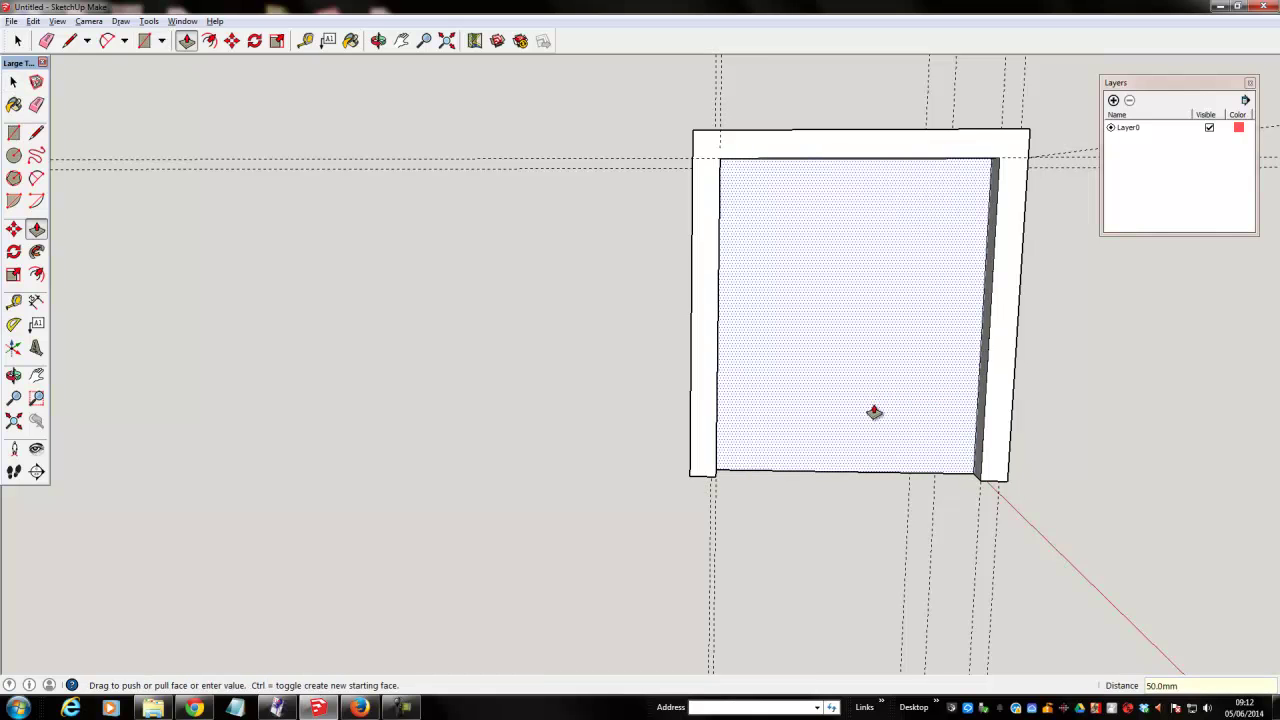
Step: Delete the recessed face on the last side and erase the leftover bottom edge between the two legs
key("space")
key("Delete")
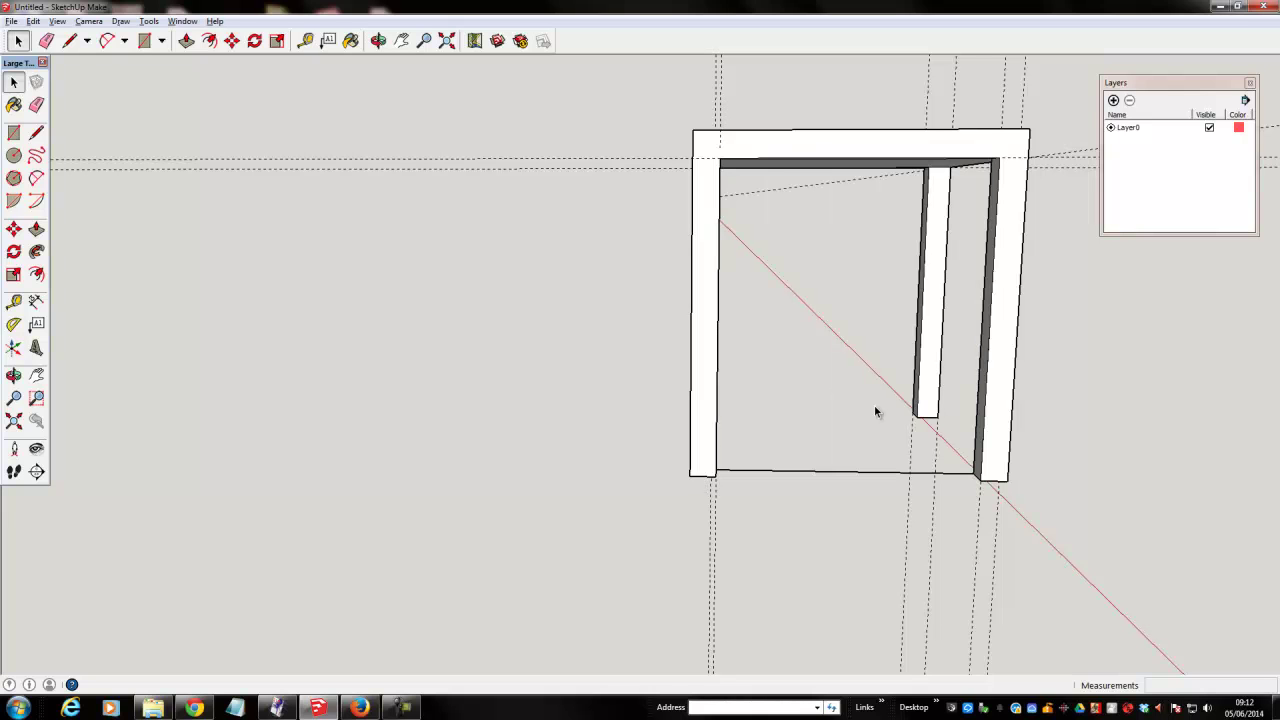
key("e")
mouse_move(886, 452)
left_mouse_down()
mouse_move(880, 477)
mouse_move(873, 465)
left_mouse_up()
Step: Delete all guides from the model and view the table top from above
middle_click_drag(873, 465, 687, 466)
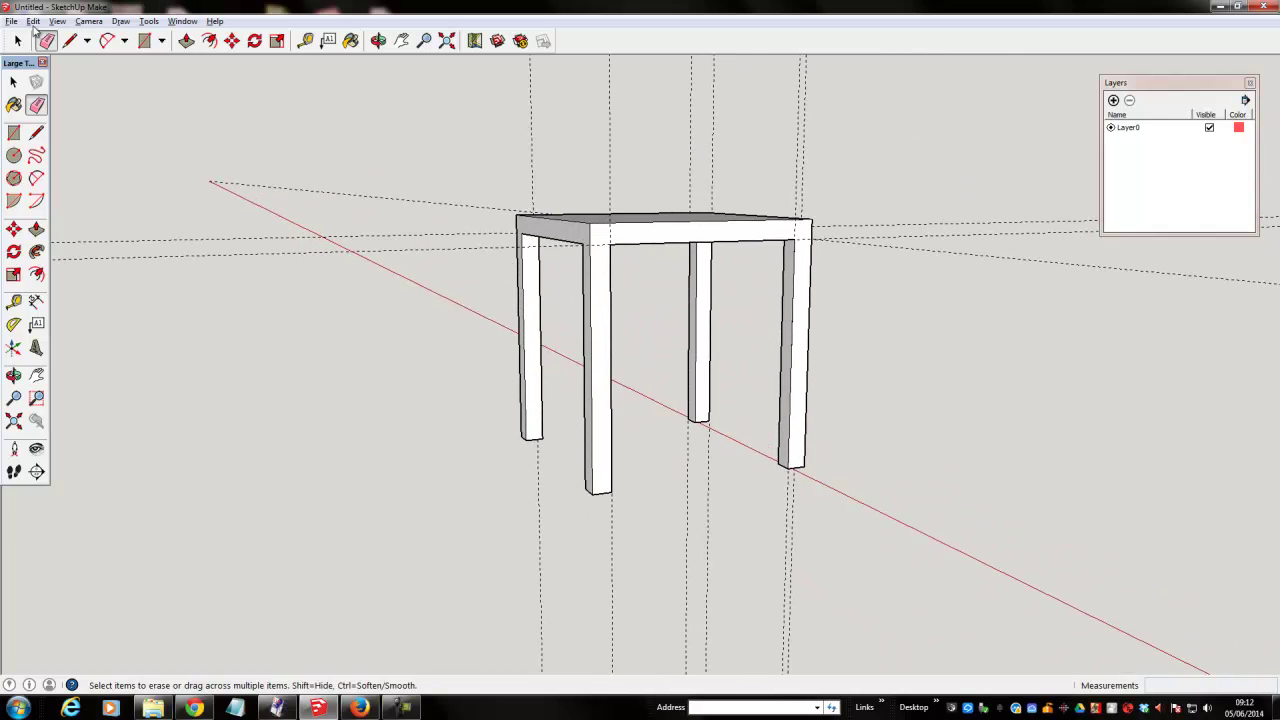
left_click(33, 21)
left_click(107, 141)
middle_click_drag(127, 151, 300, 170)
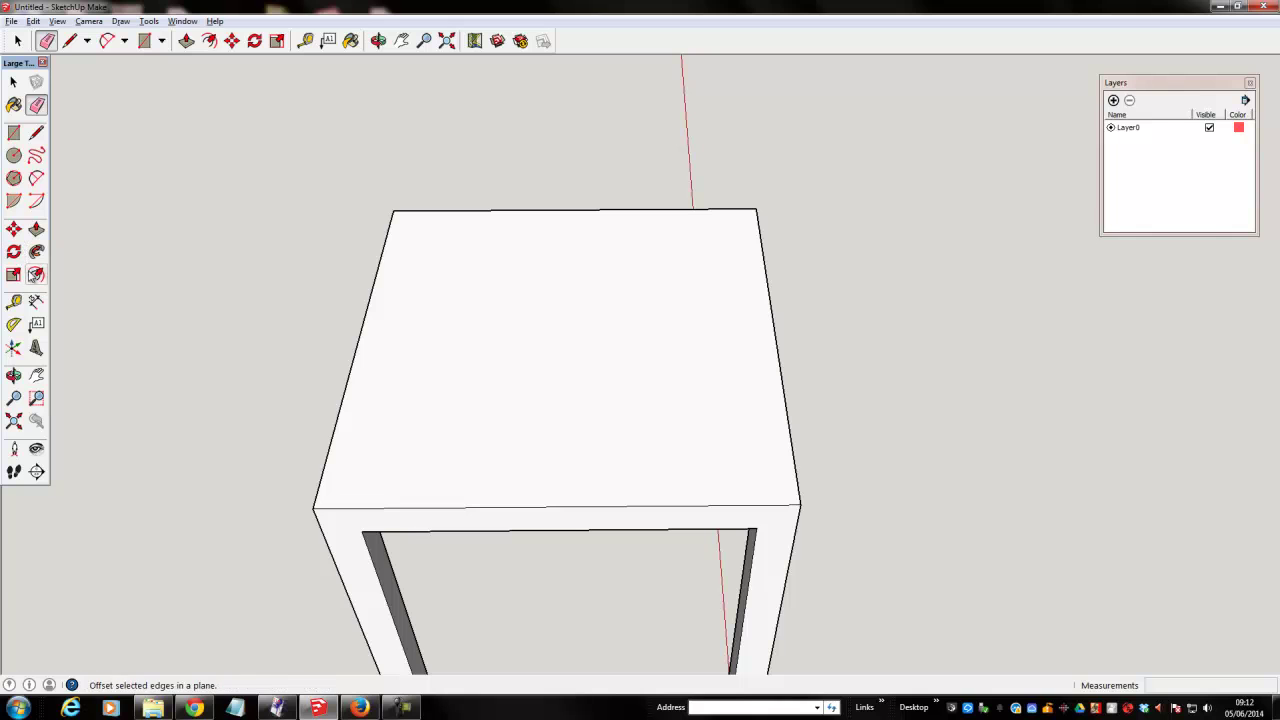
Step: Place a guide 50 mm inside one side edge of the top face and draw a 50 x 600 mm rectangle along that edge
left_click(15, 301)
left_click(786, 379)
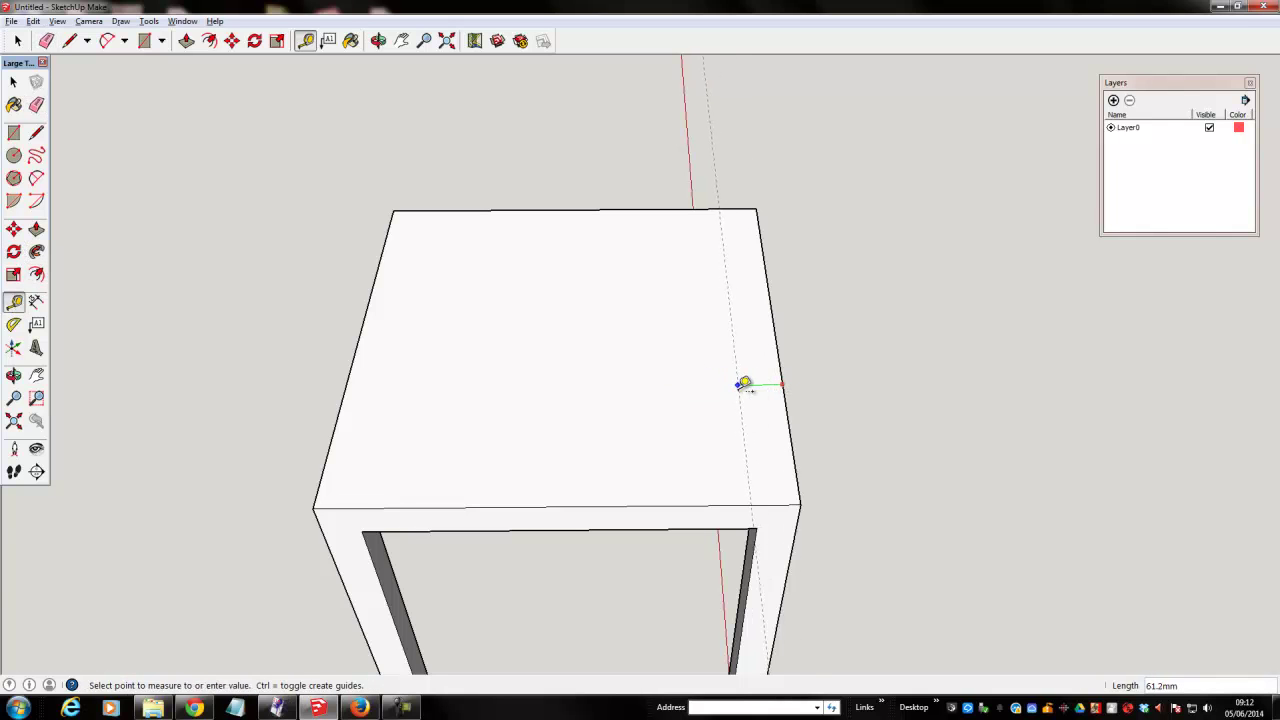
left_click(750, 385)
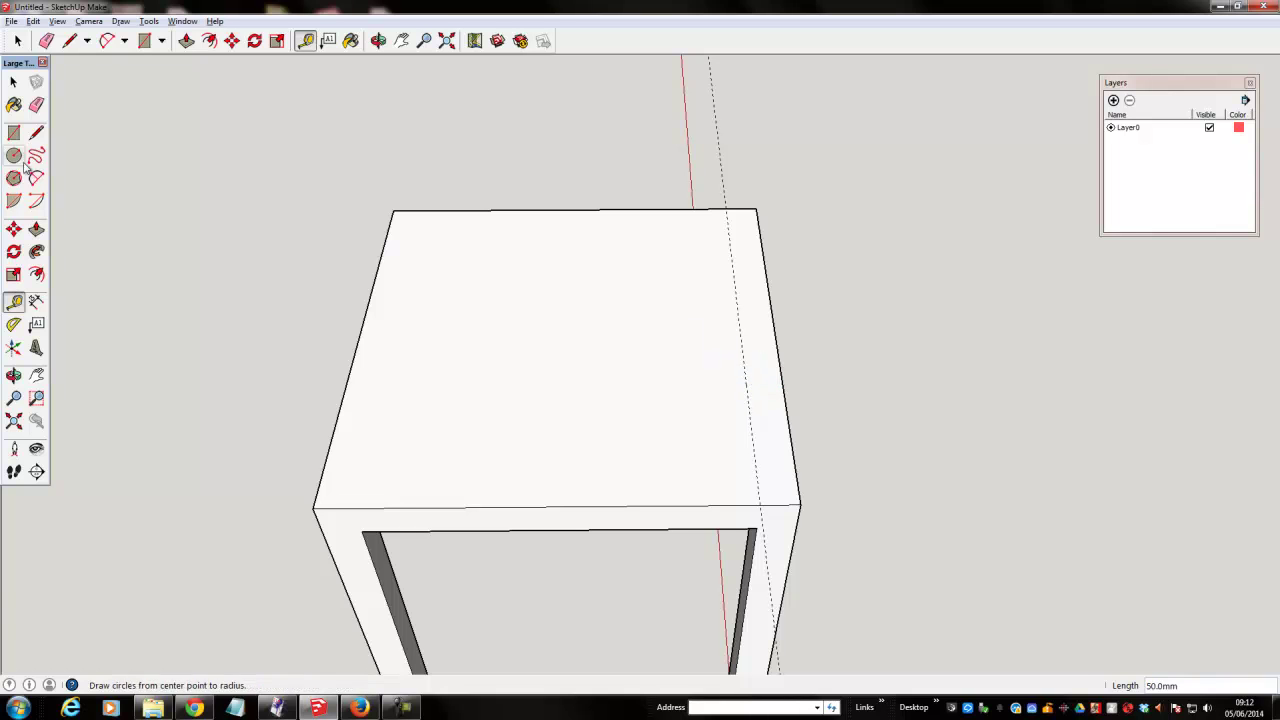
left_click(14, 132)
left_click(727, 209)
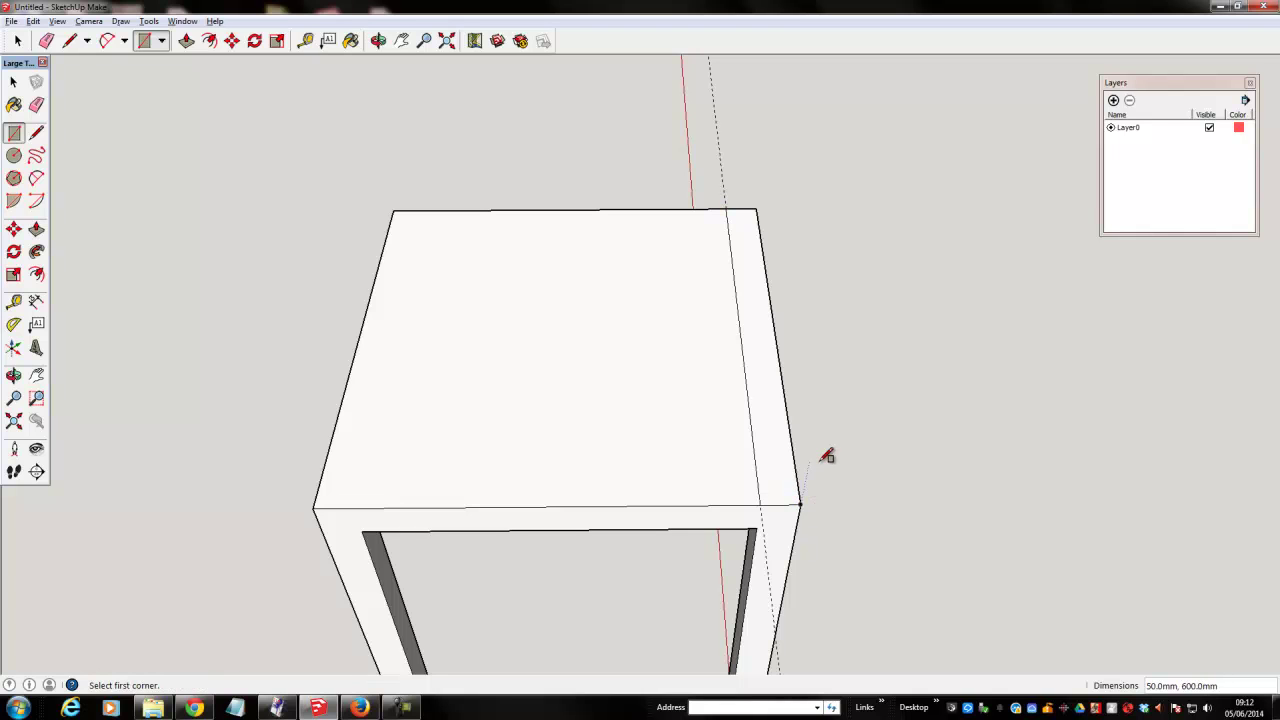
Step: Pull the narrow 50 mm strip on the top face up 750 mm to form a chair backrest
key("space")
left_click(772, 470)
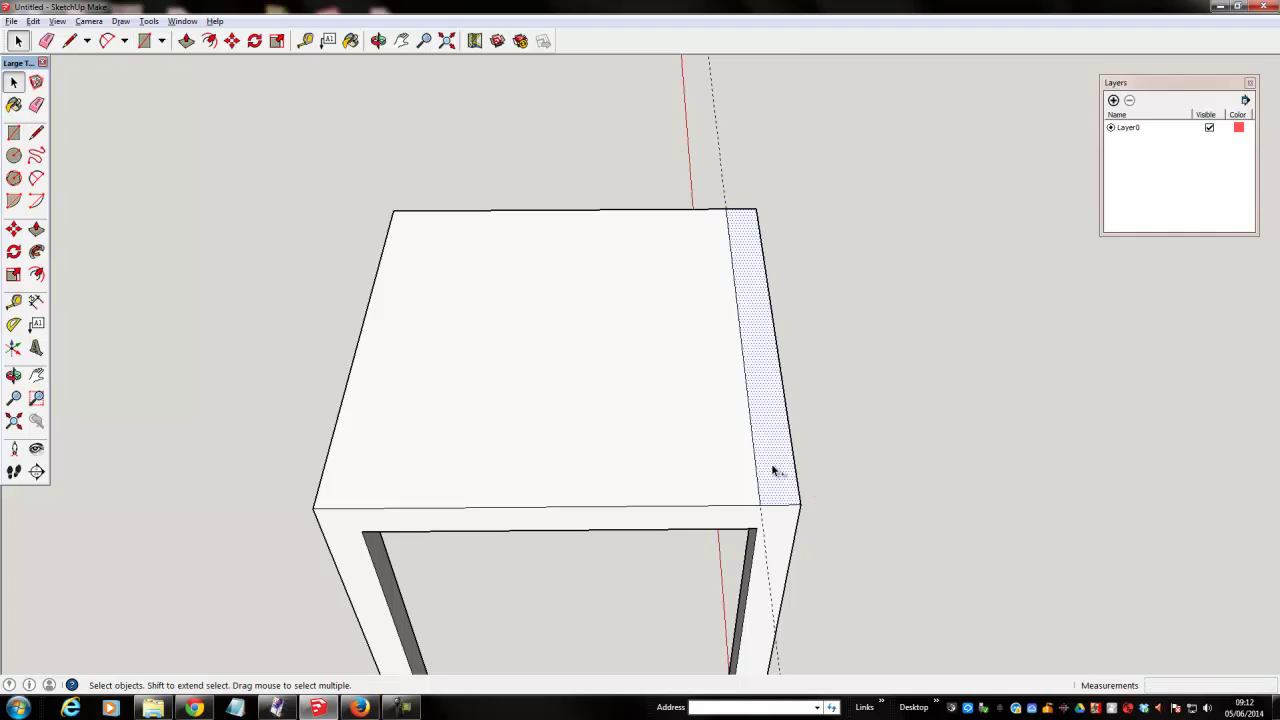
key("p")
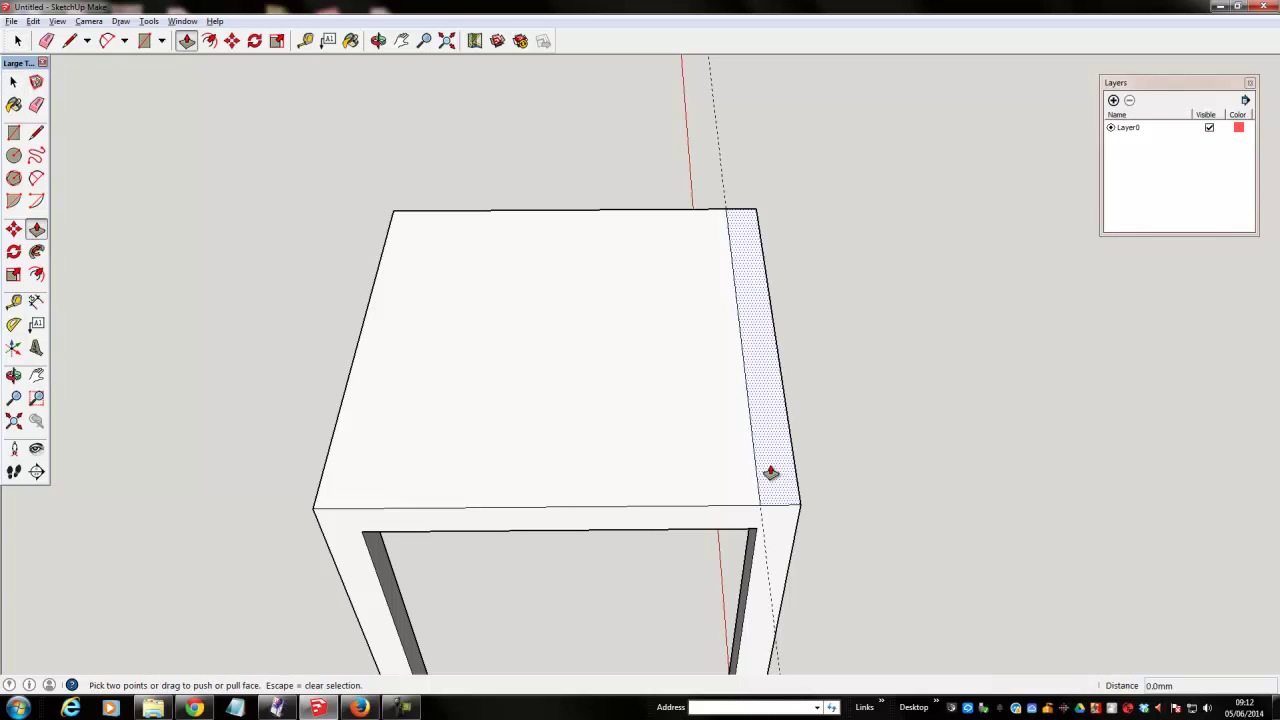
left_click(770, 473)
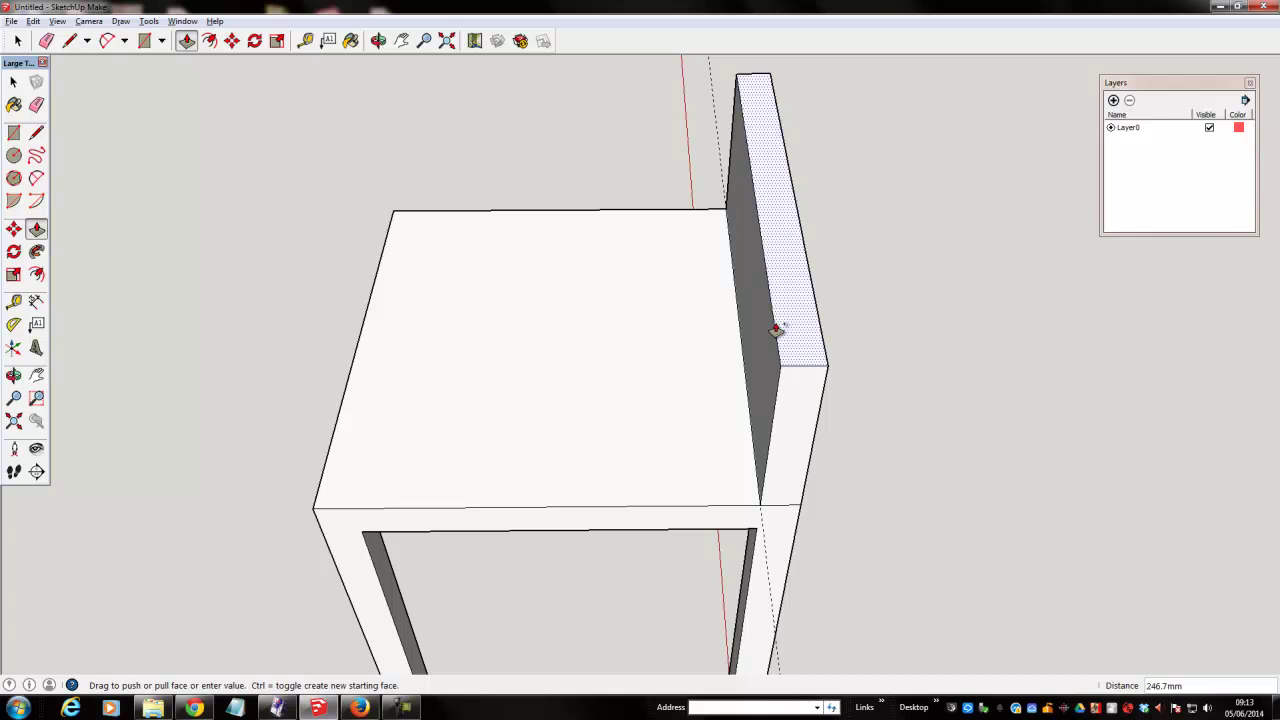
left_click(776, 330)
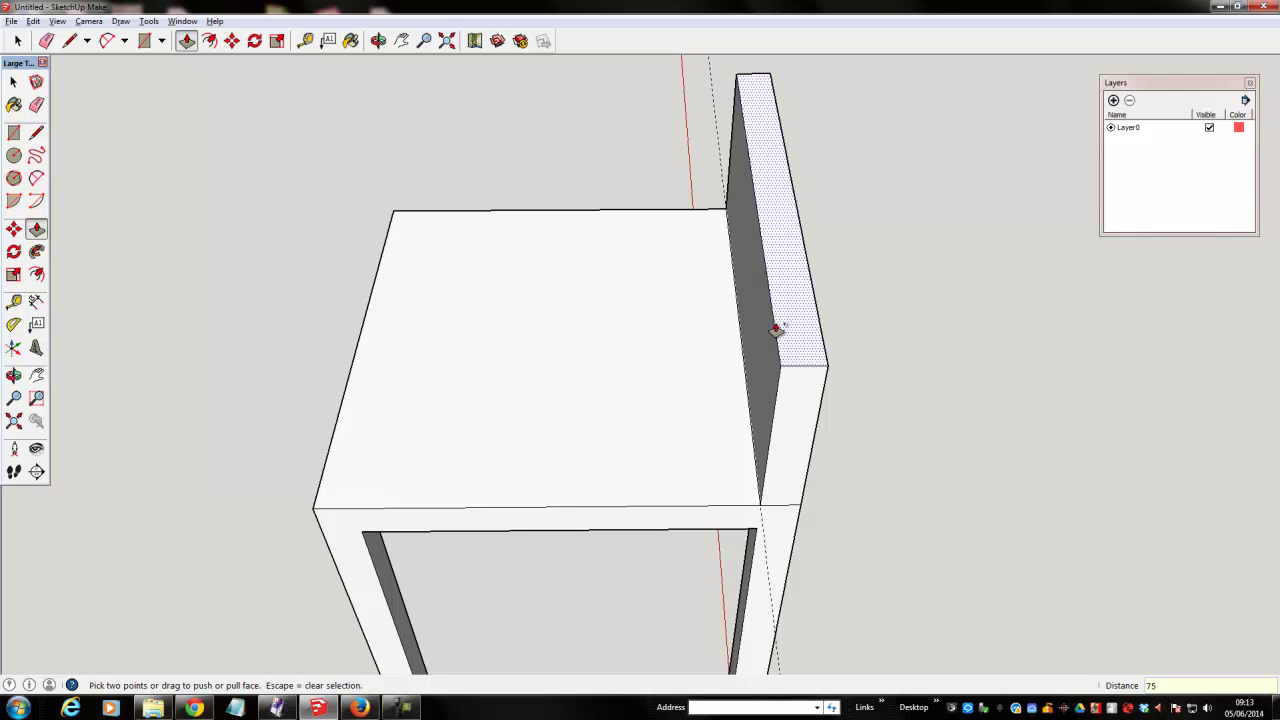
left_click(776, 330)
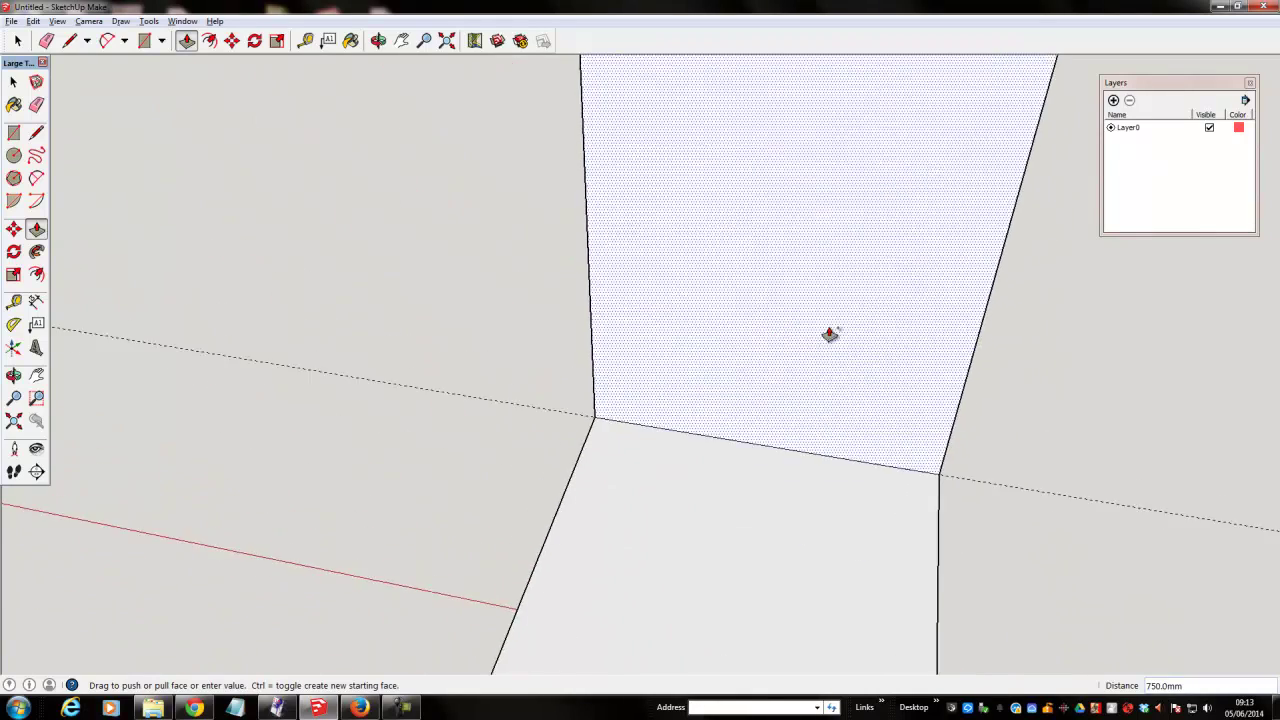
Step: Select the entire chair and make it a group
key("space")
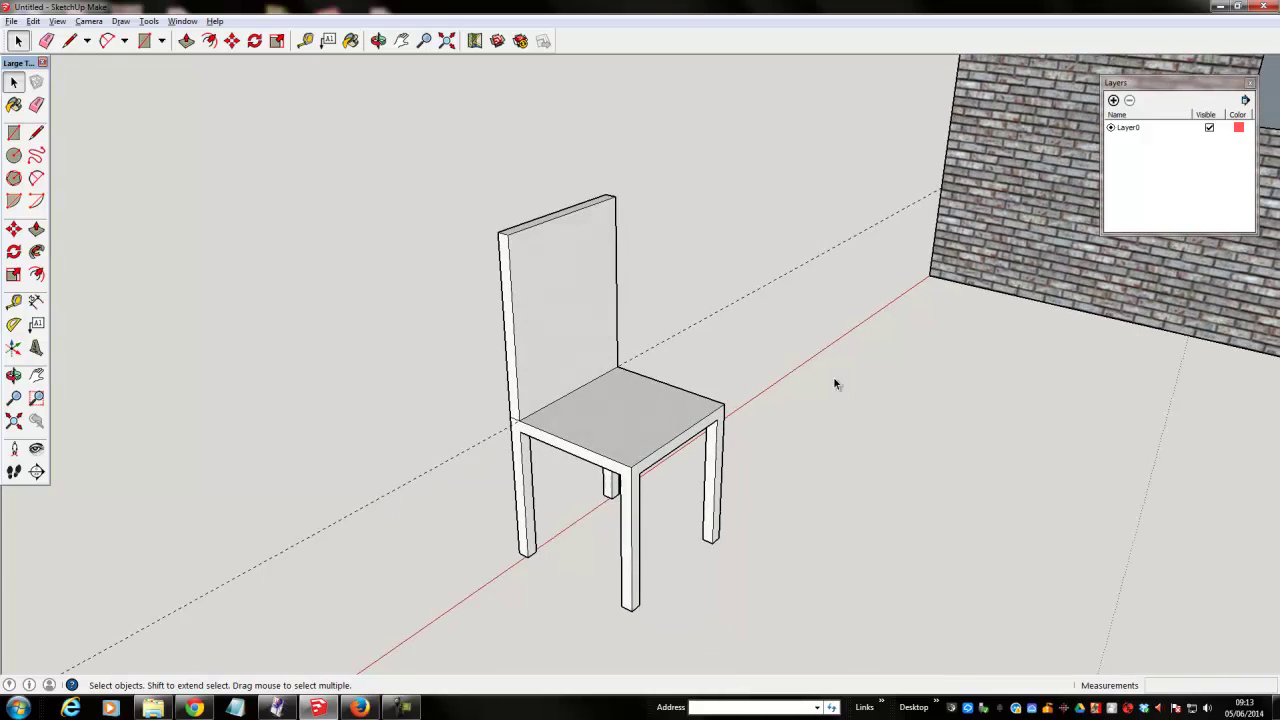
left_click_drag(434, 172, 840, 630)
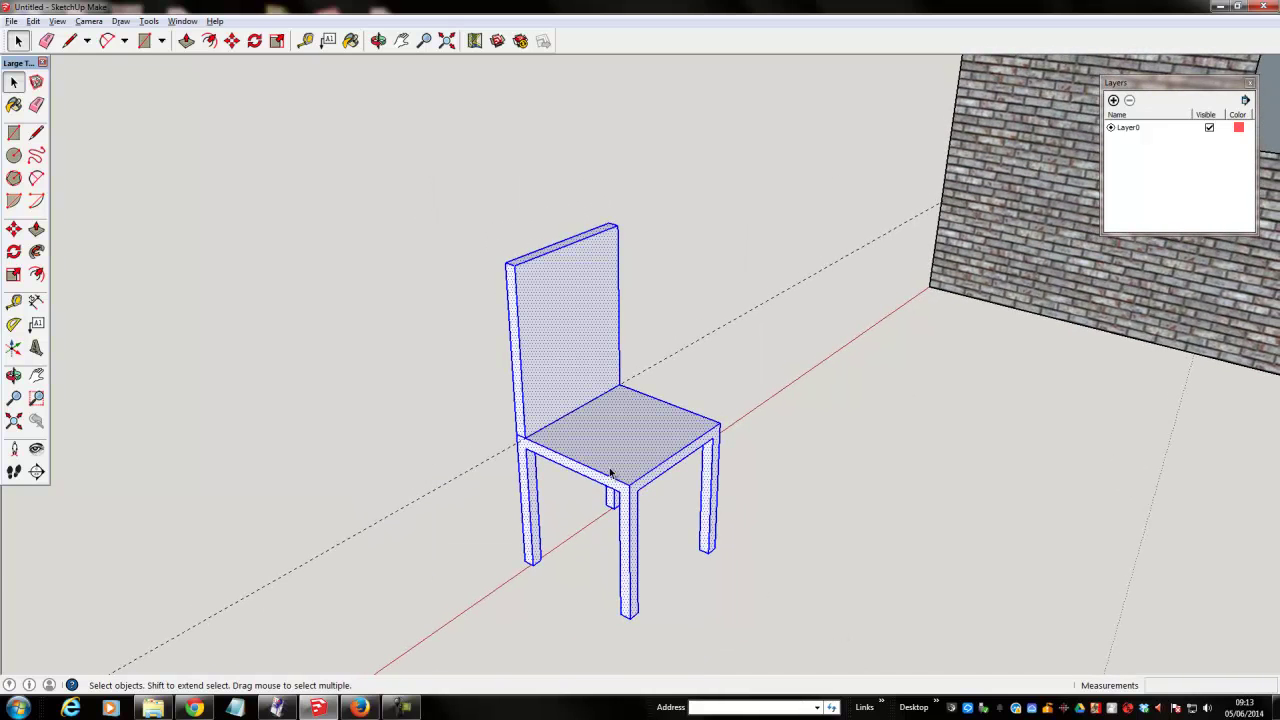
right_click(567, 424)
left_click(637, 540)
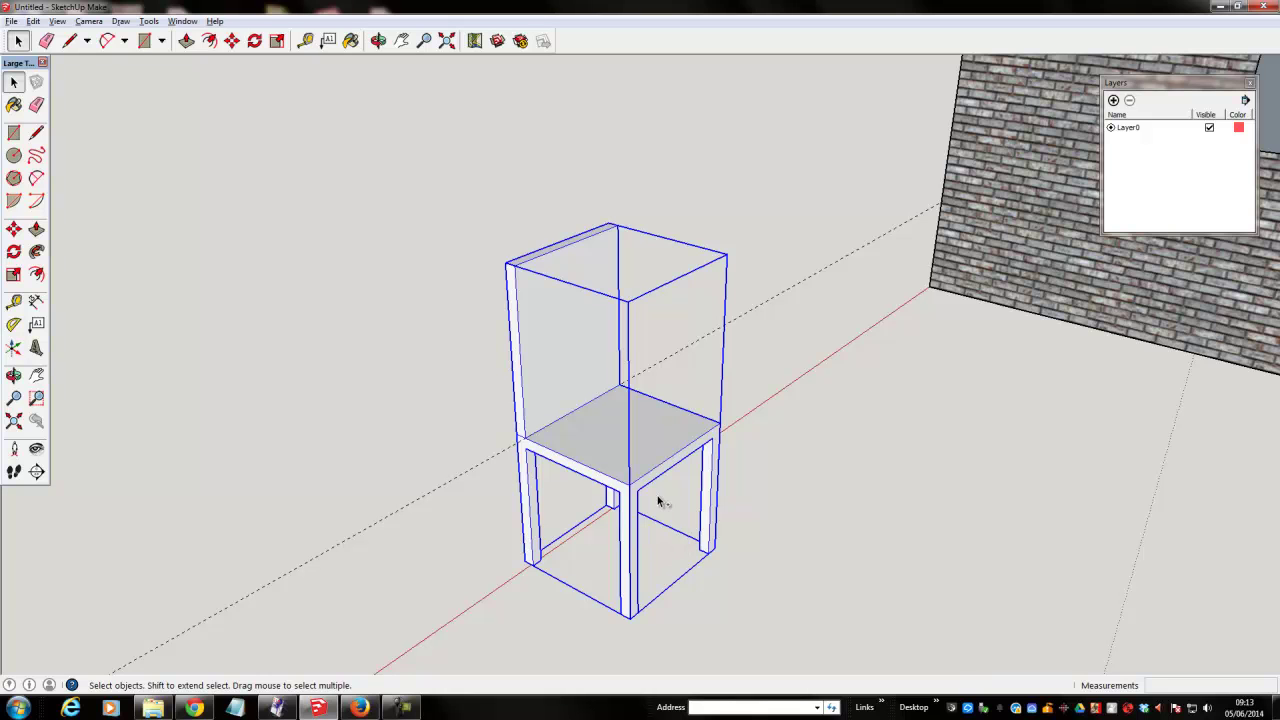
Step: Make three copies of the chair group, one on each side of the original and one farther behind
key("m")
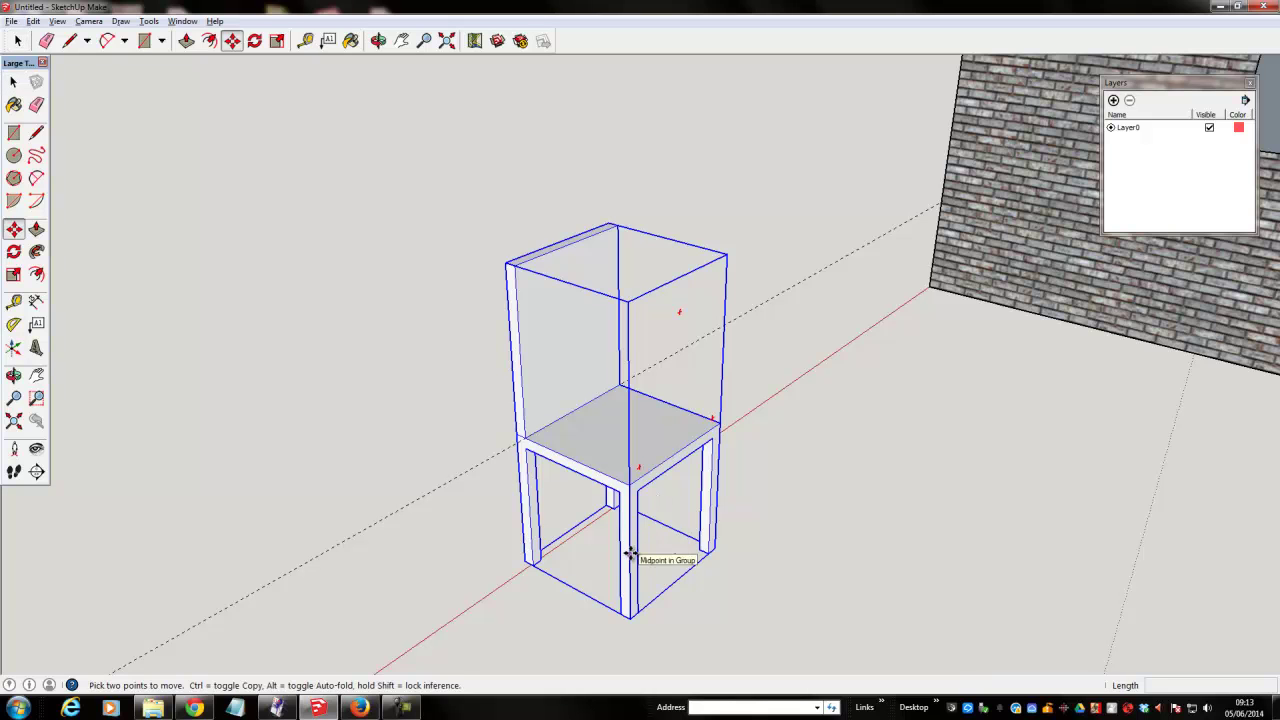
left_click(630, 553)
key("ctrl")
left_click(905, 540)
key("ctrl")
left_click(534, 493)
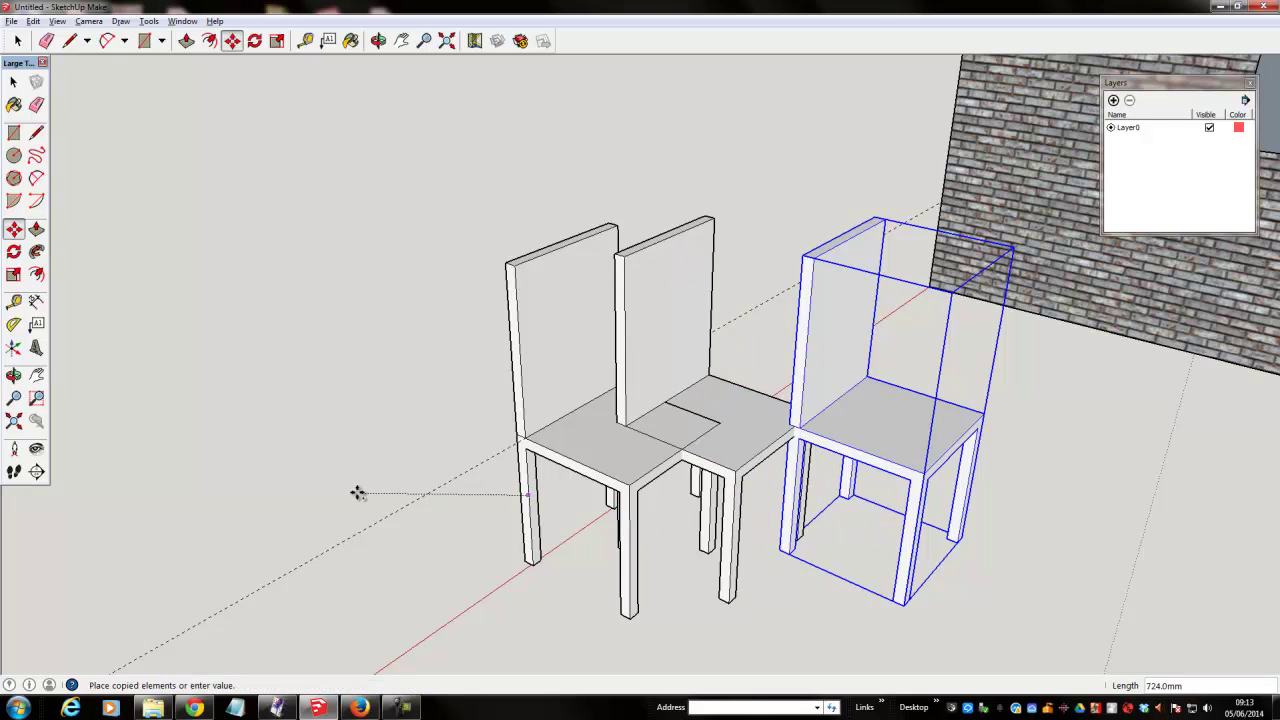
left_click(45, 488)
left_click(384, 427)
key("ctrl")
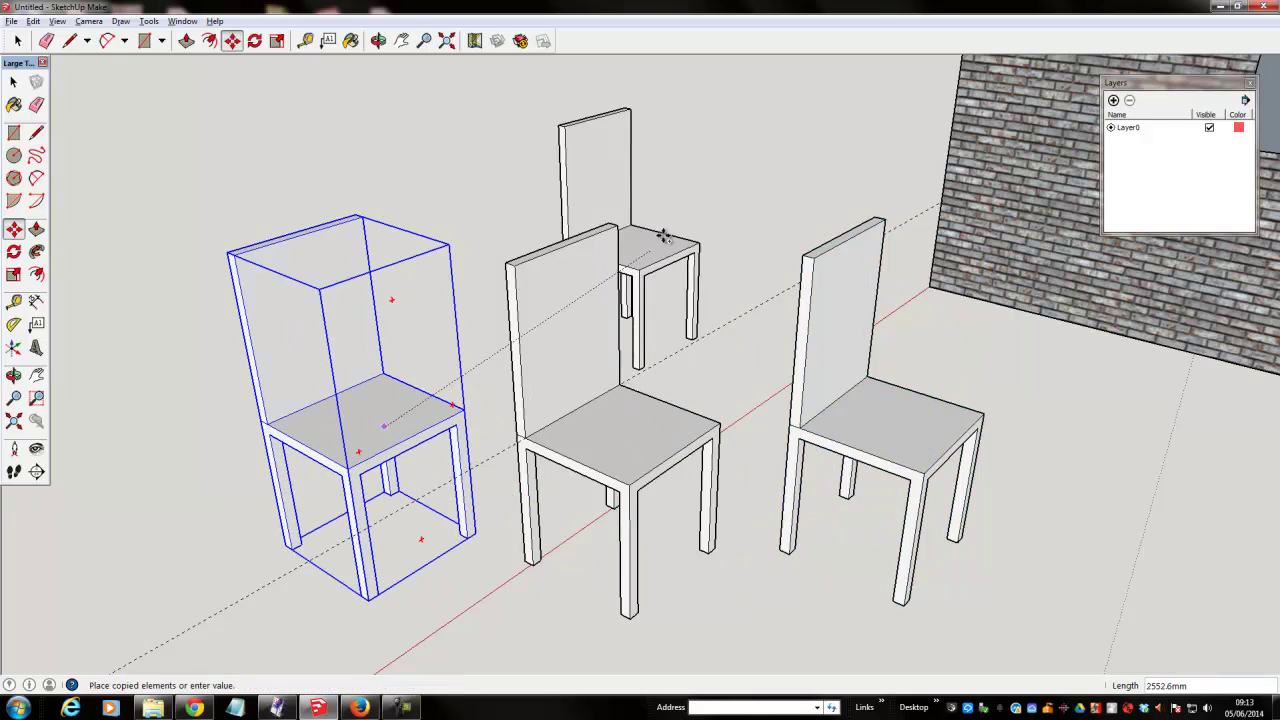
left_click(716, 208)
key("space")
left_click(789, 609)
left_click(898, 457)
middle_click_drag(515, 328, 506, 325)
left_click(254, 41)
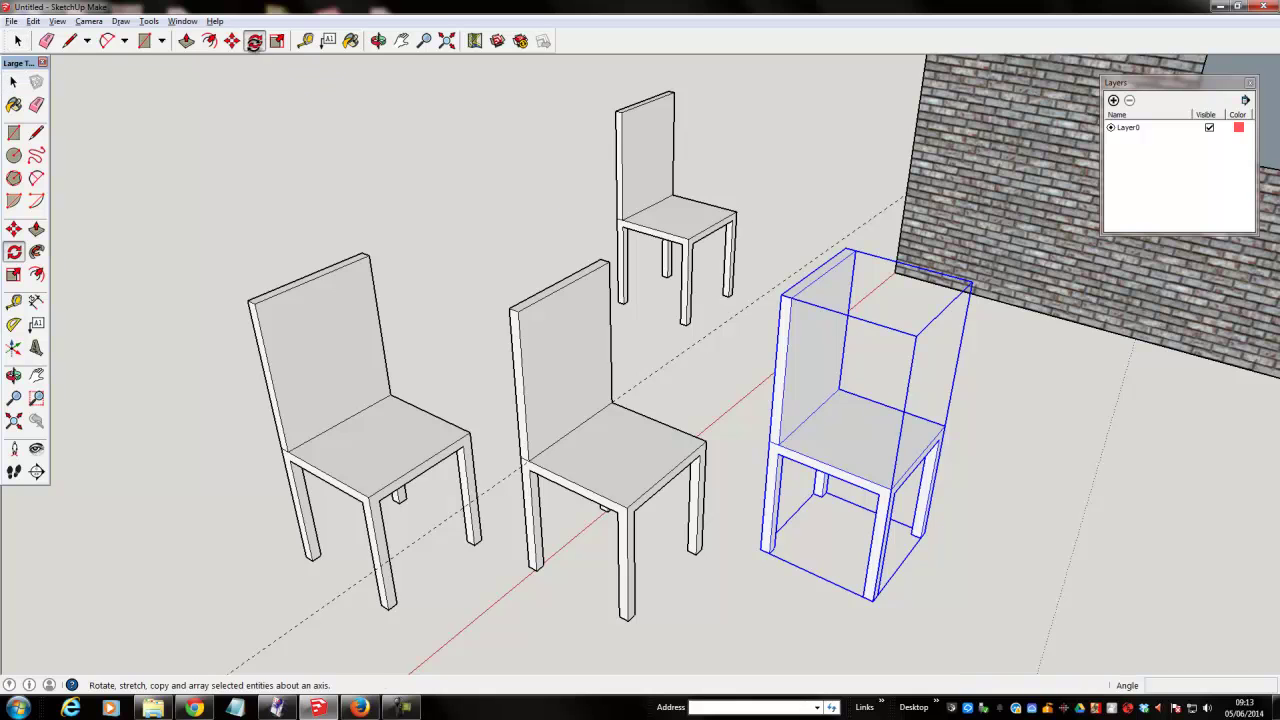
left_click_drag(877, 290, 879, 233)
left_click(890, 234)
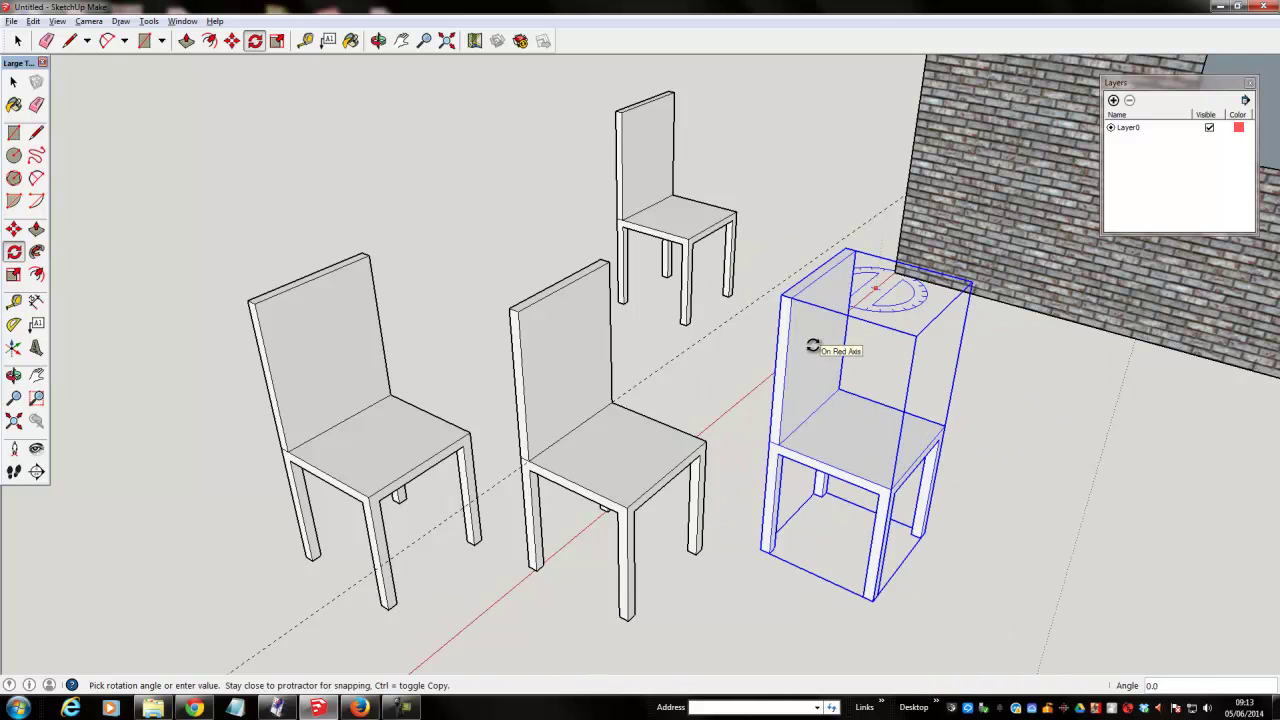
key("space")
left_click(760, 349)
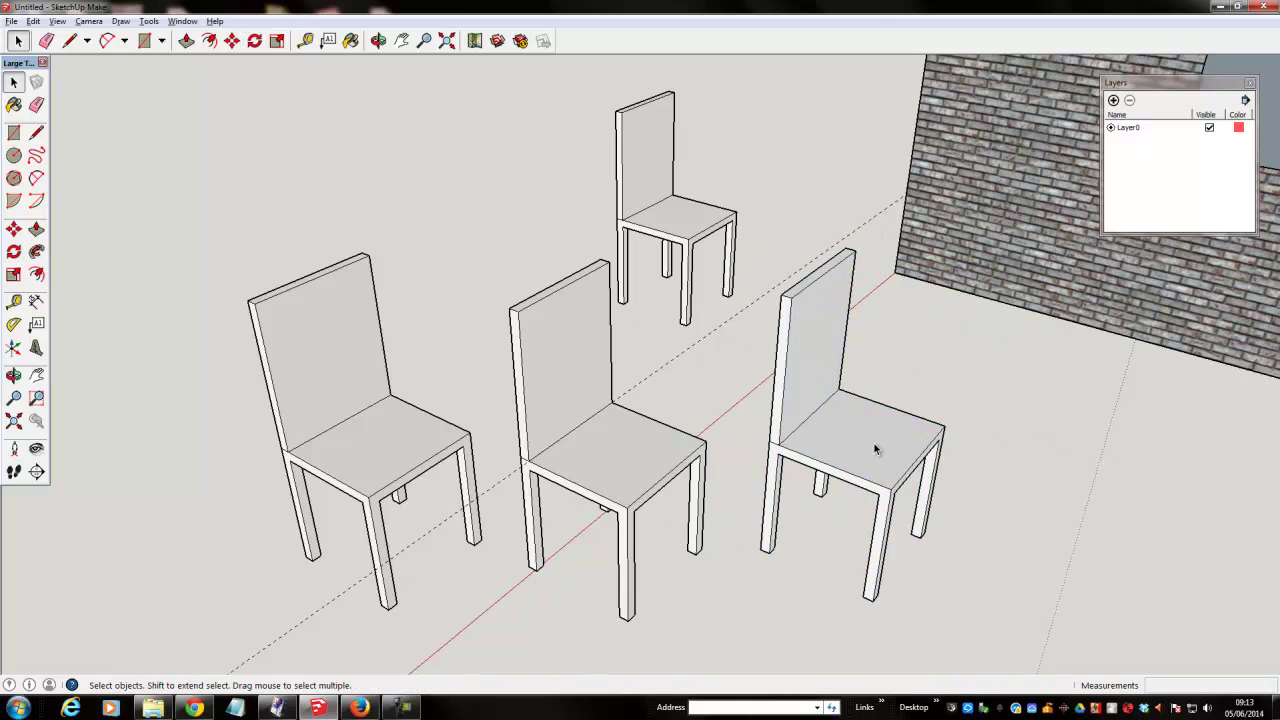
Step: Rotate the chair nearest the house 180 degrees in the horizontal plane about the midpoint of its backrest's top edge
middle_click_drag(897, 431, 812, 431)
left_click(812, 431)
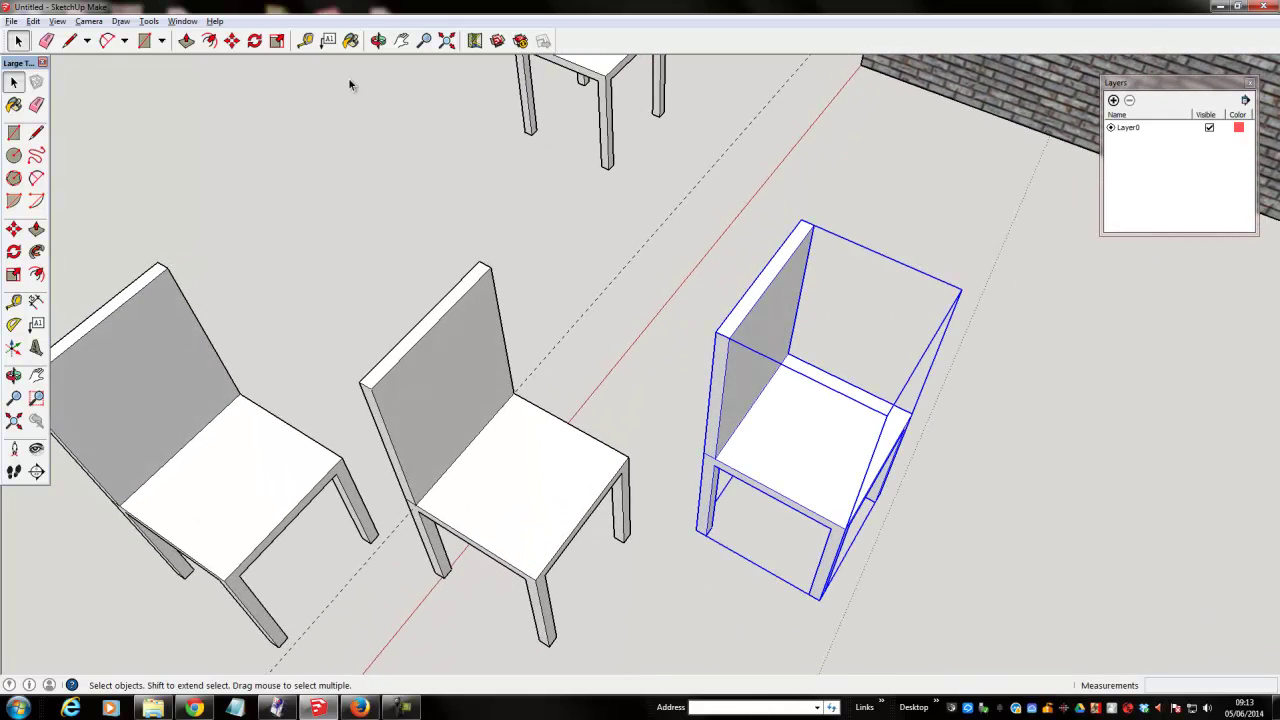
left_click(254, 40)
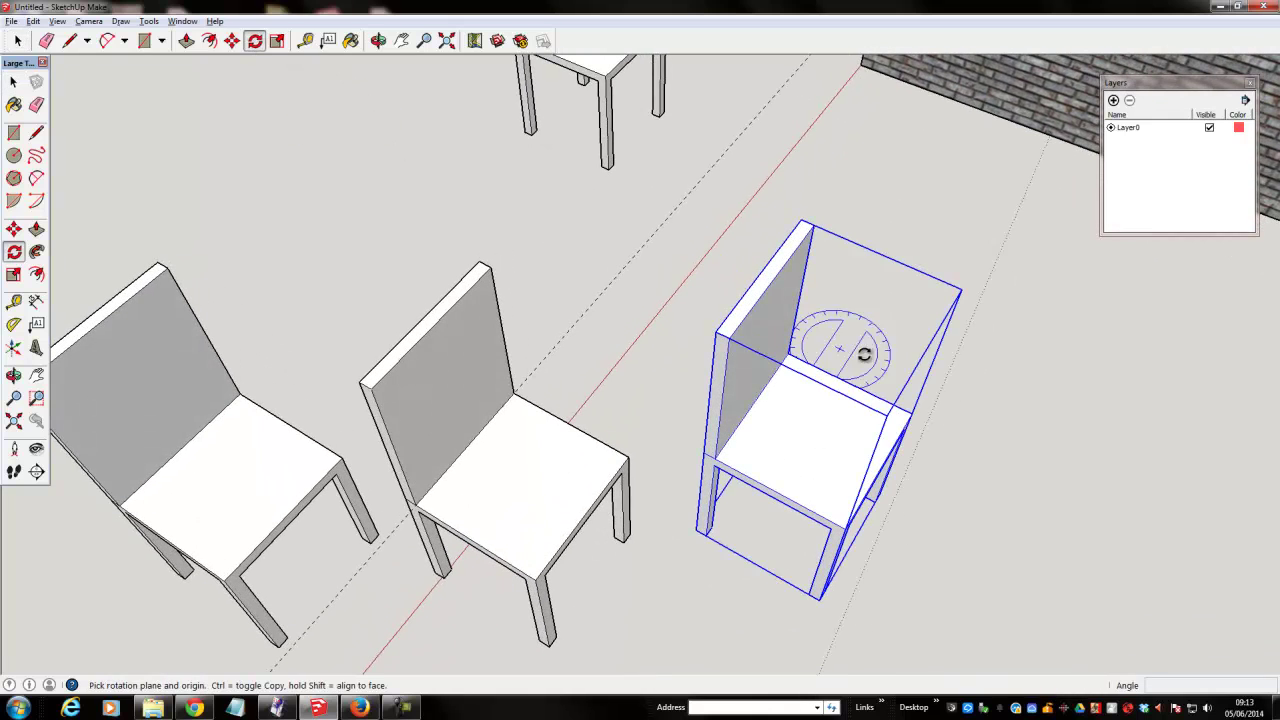
left_click(750, 296)
left_click(806, 222)
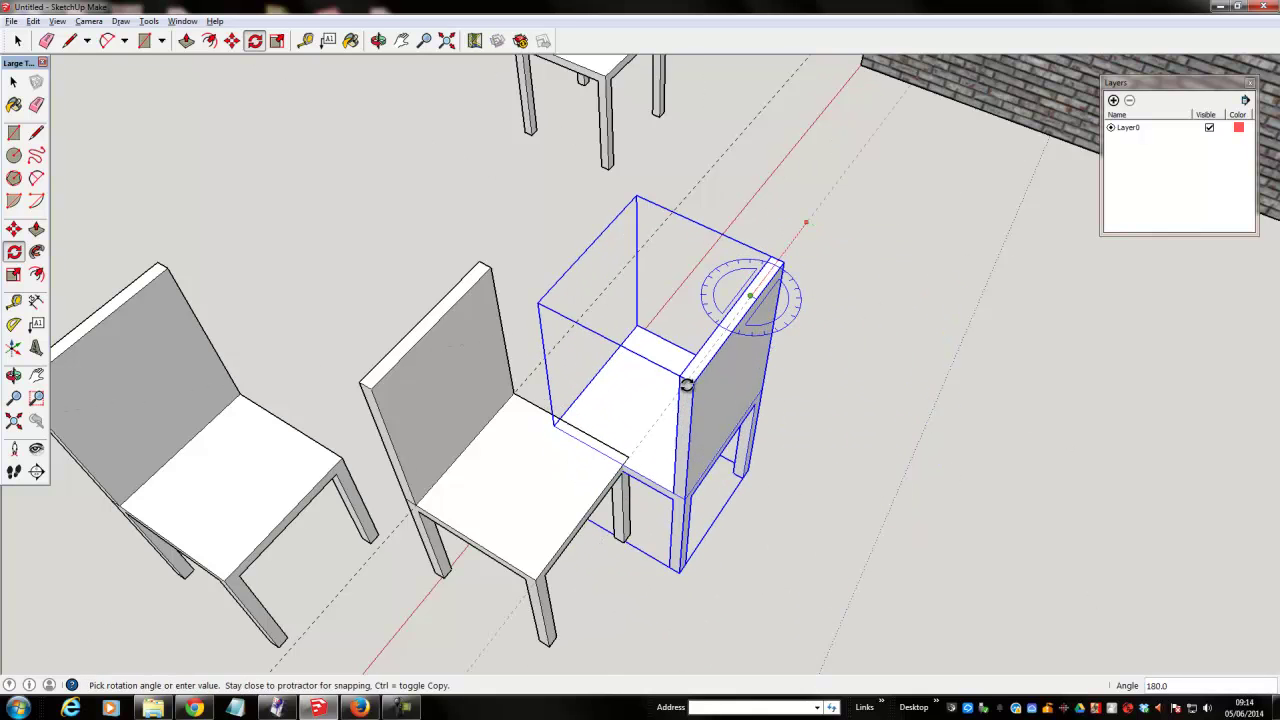
left_click(686, 385)
key("space")
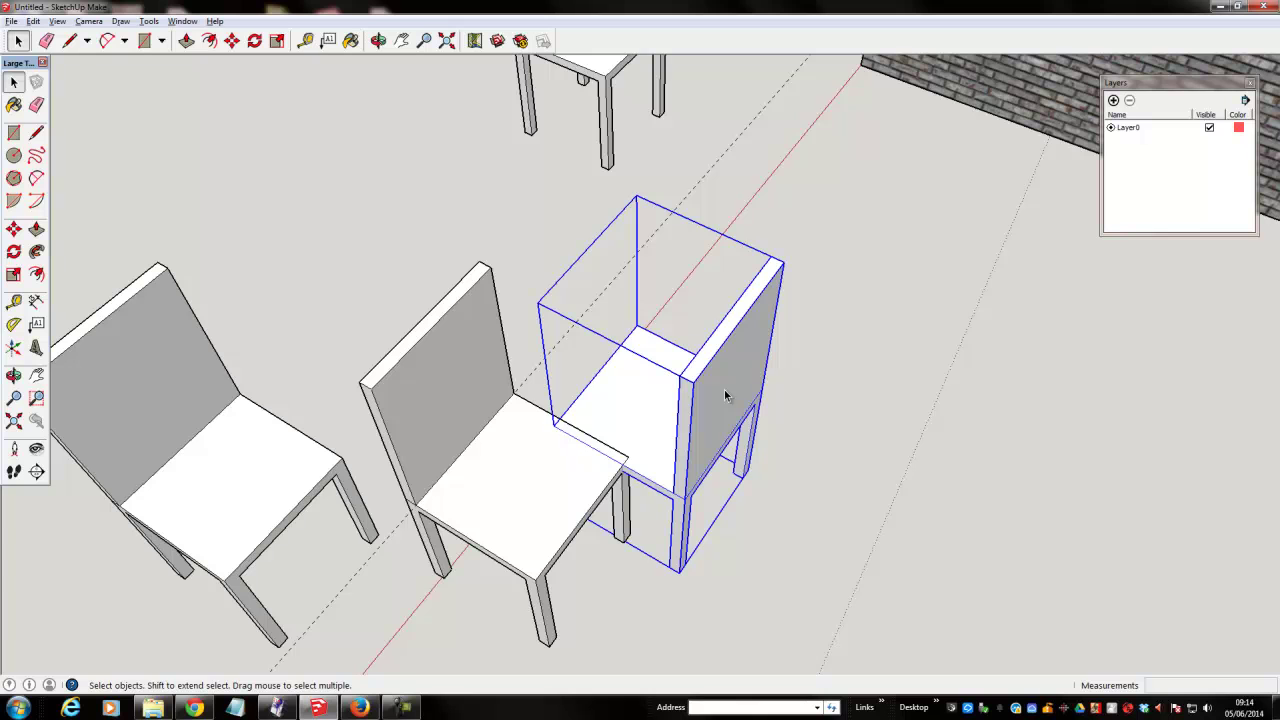
Step: Move the rotated chair about 761 mm away from the middle chair, leaving a gap between them
key("m")
left_click(713, 395)
left_click(941, 431)
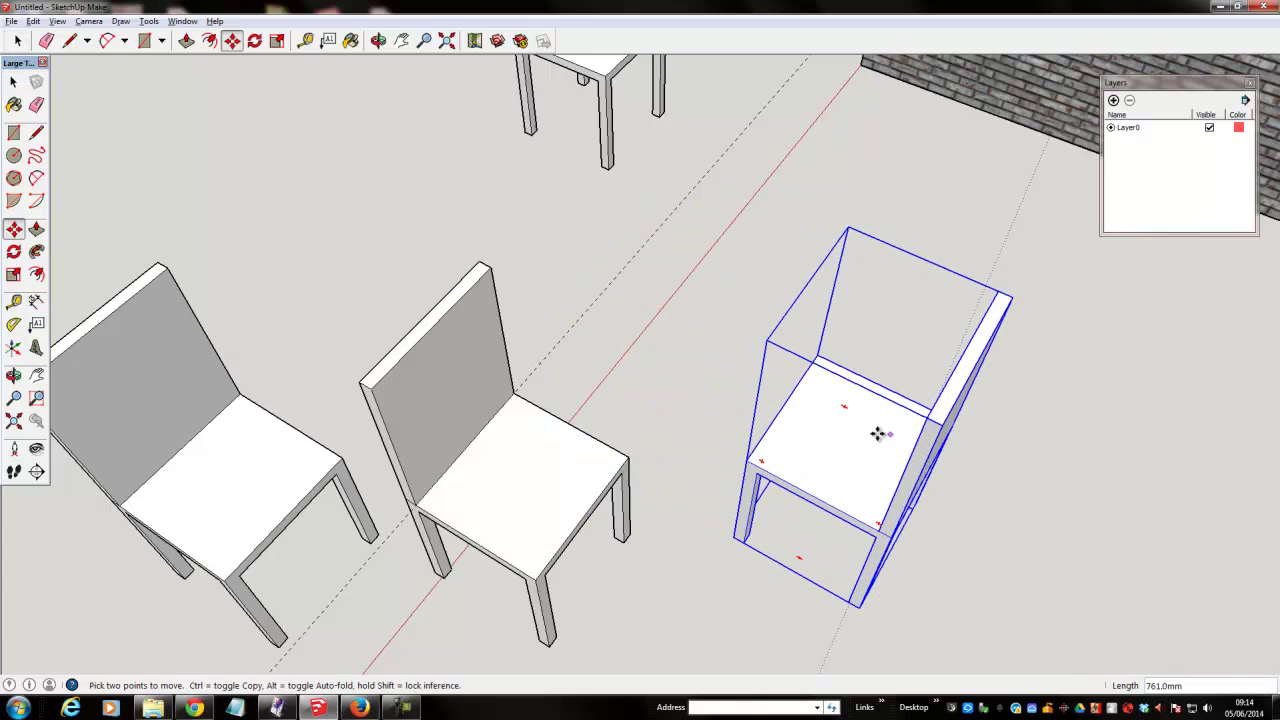
Step: Move the middle chair about 447 mm to adjust its place opposite the rotated chair
key("space")
left_click(529, 453)
key("m")
left_click(527, 448)
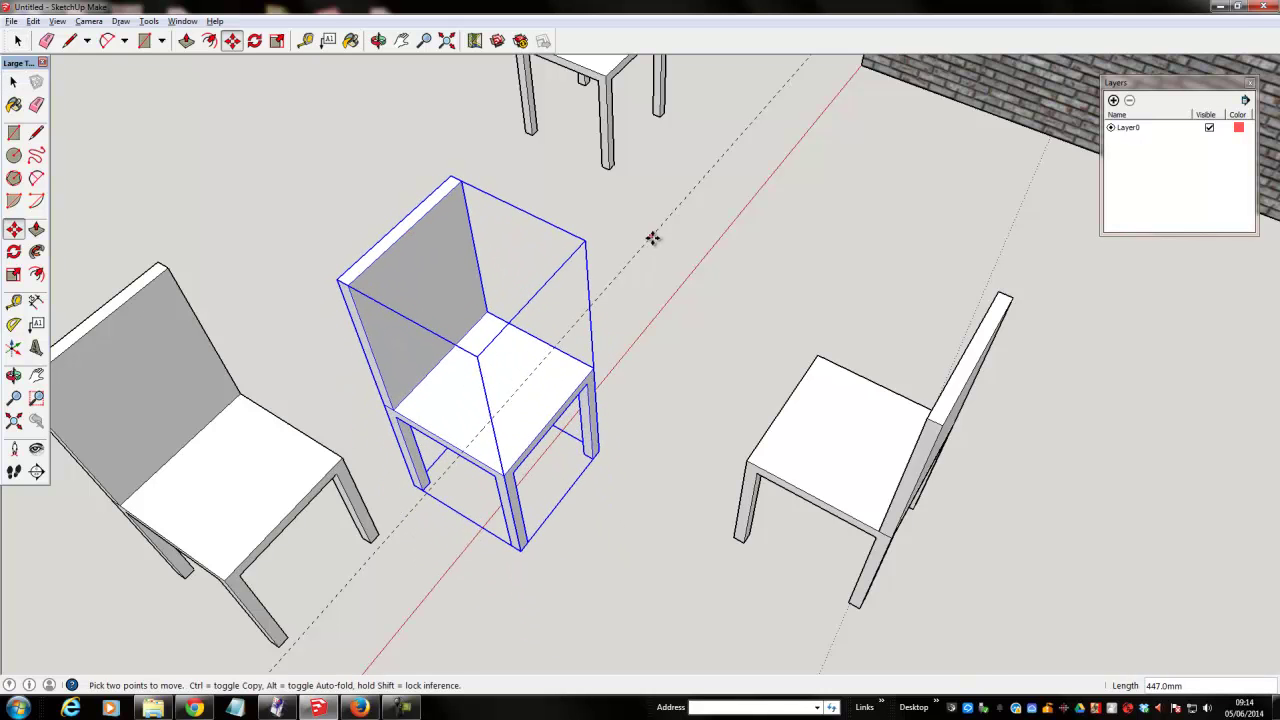
Step: Move the farthest chair forward, in front of the other three chairs
middle_click_drag(666, 214, 617, 104)
left_click(617, 104)
key("space")
key("m")
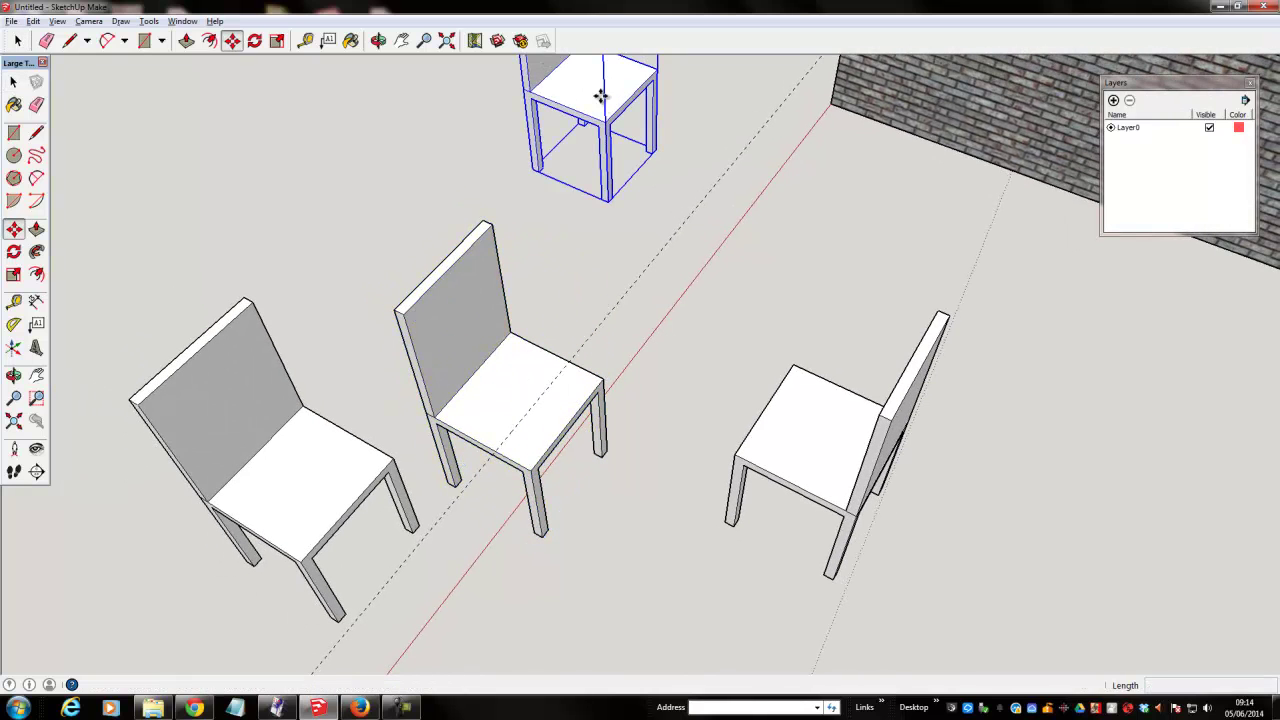
left_click(600, 96)
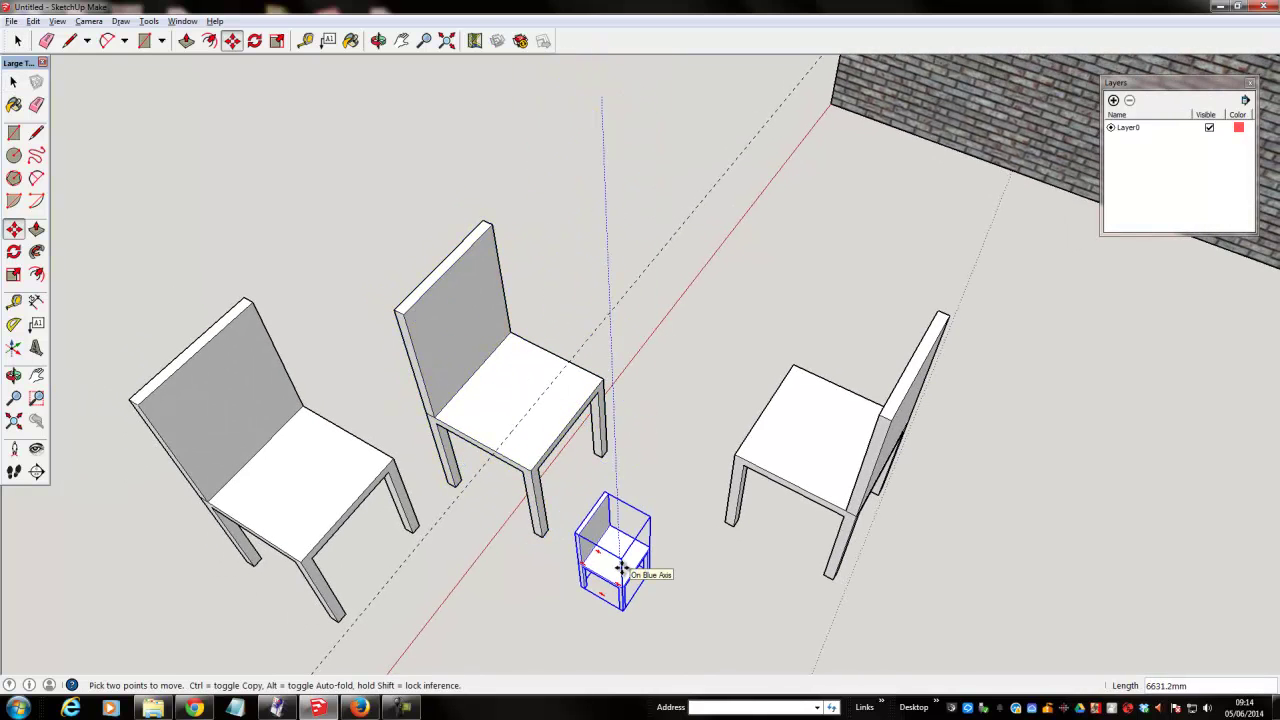
middle_click_drag(621, 568, 706, 529)
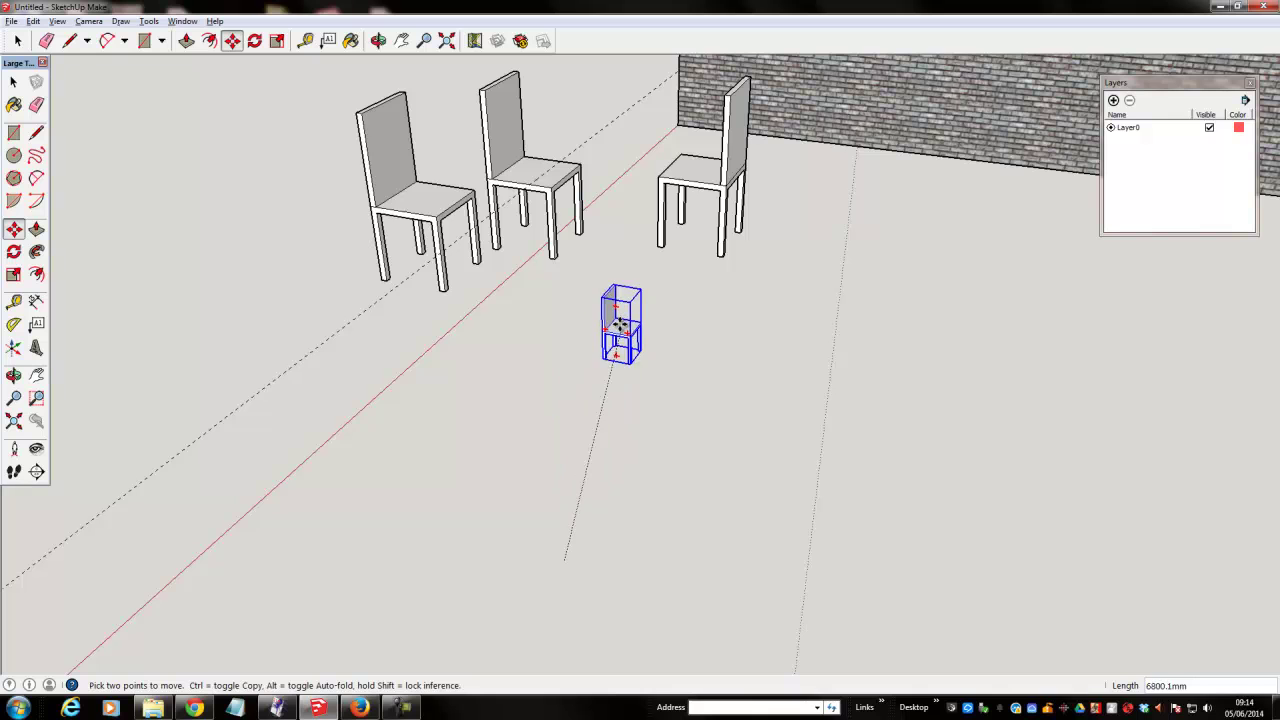
left_click(615, 278)
scroll(789, 398, "up", 5)
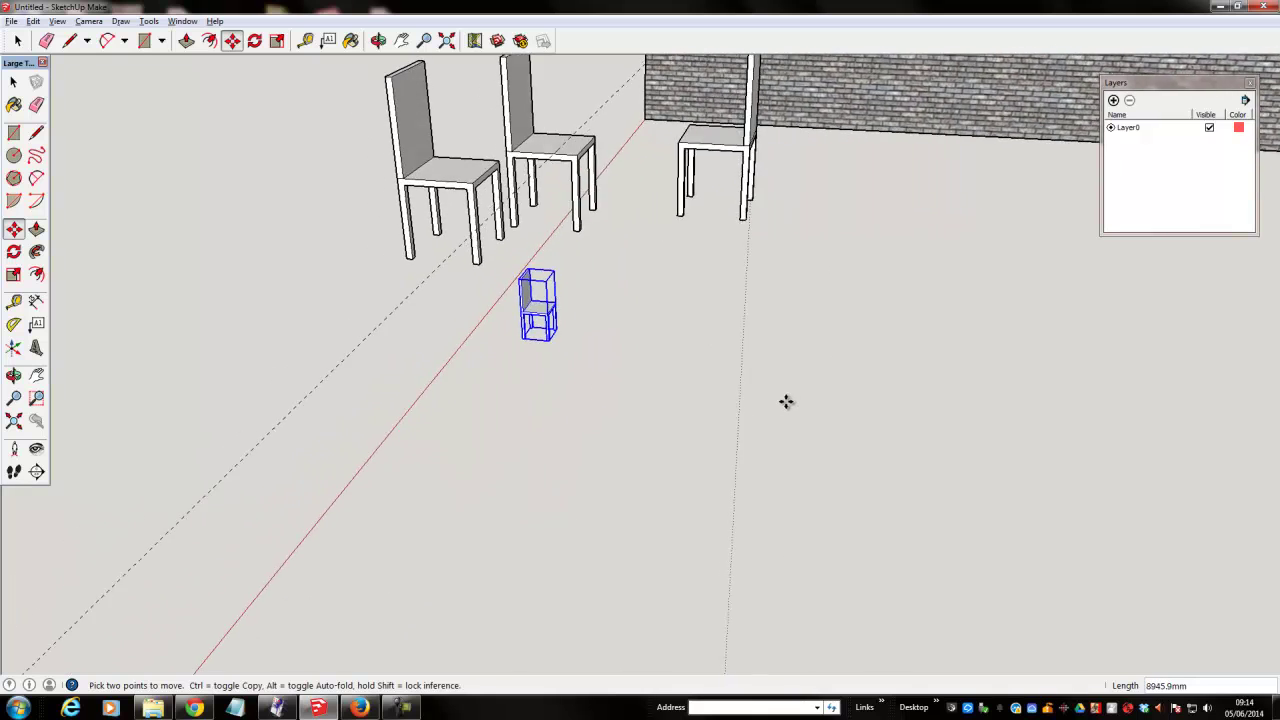
Step: Reposition the fourth chair near the other three chairs as seen from above
middle_click_drag(776, 404, 727, 250)
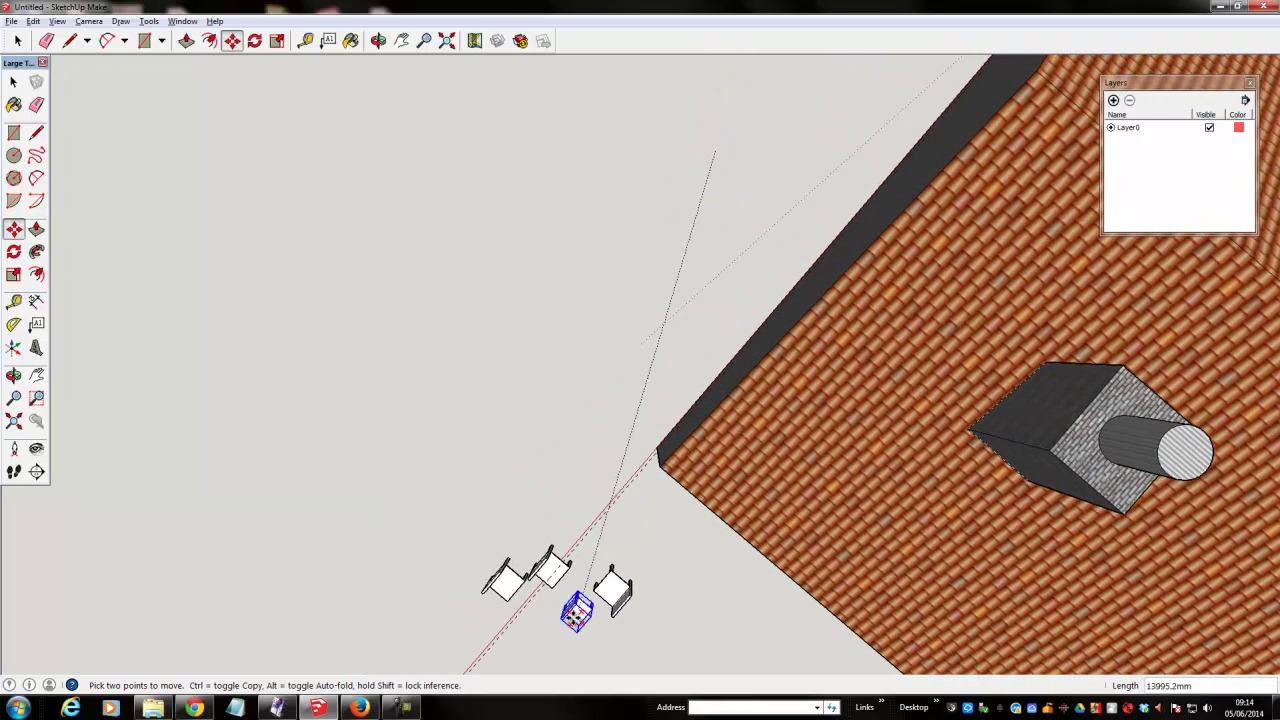
left_click(605, 617)
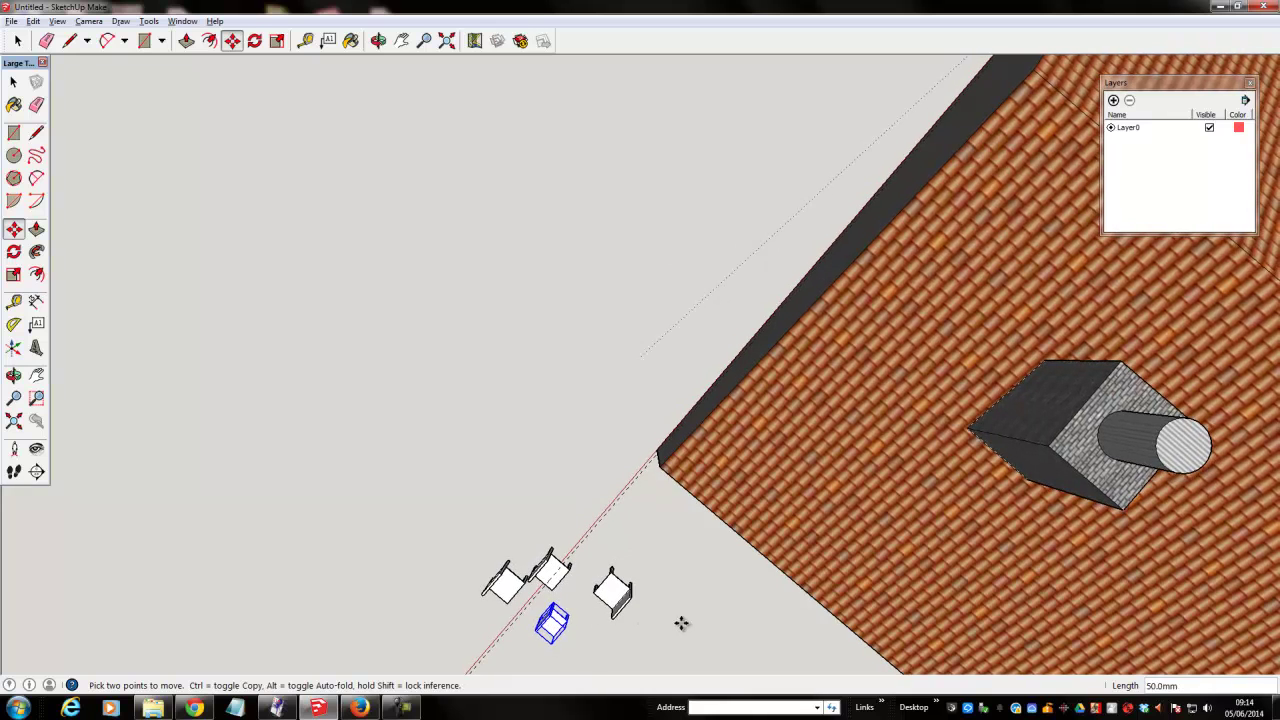
key("space")
left_click(680, 617)
Step: Raise the low-lying chair about 6559 mm along the blue axis to the level of the other chairs
middle_click_drag(680, 617, 976, 540)
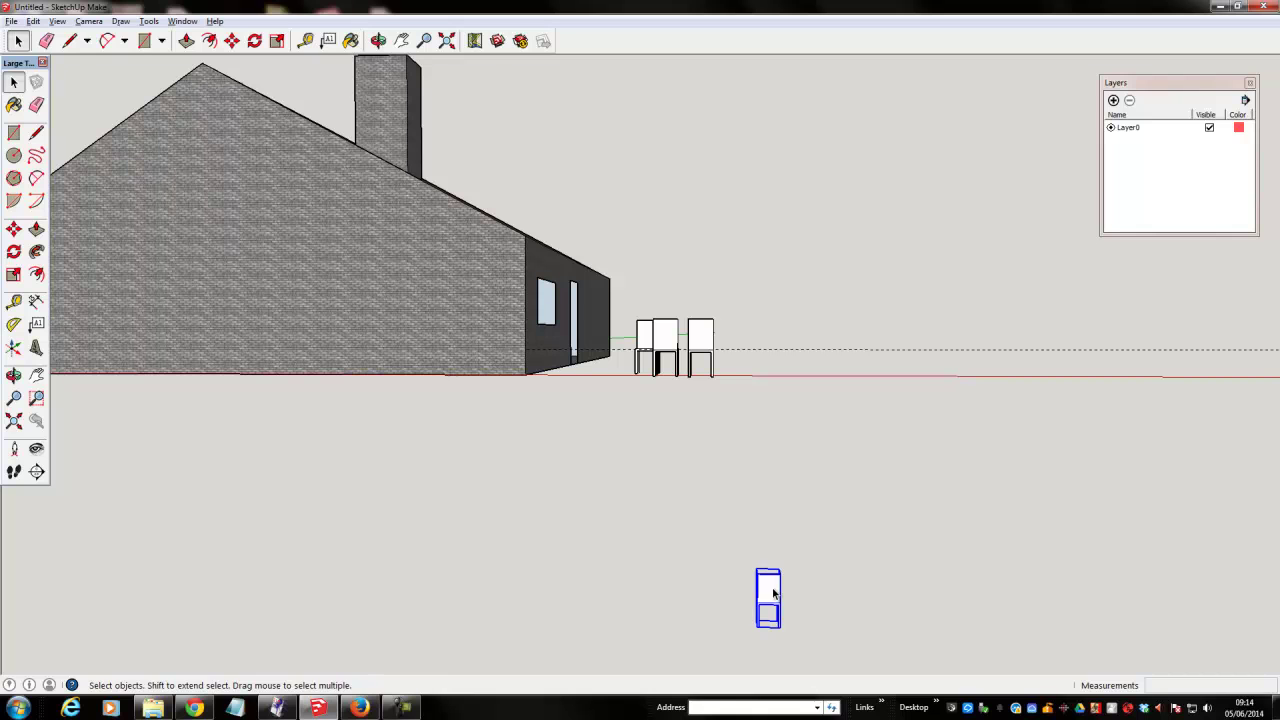
key("m")
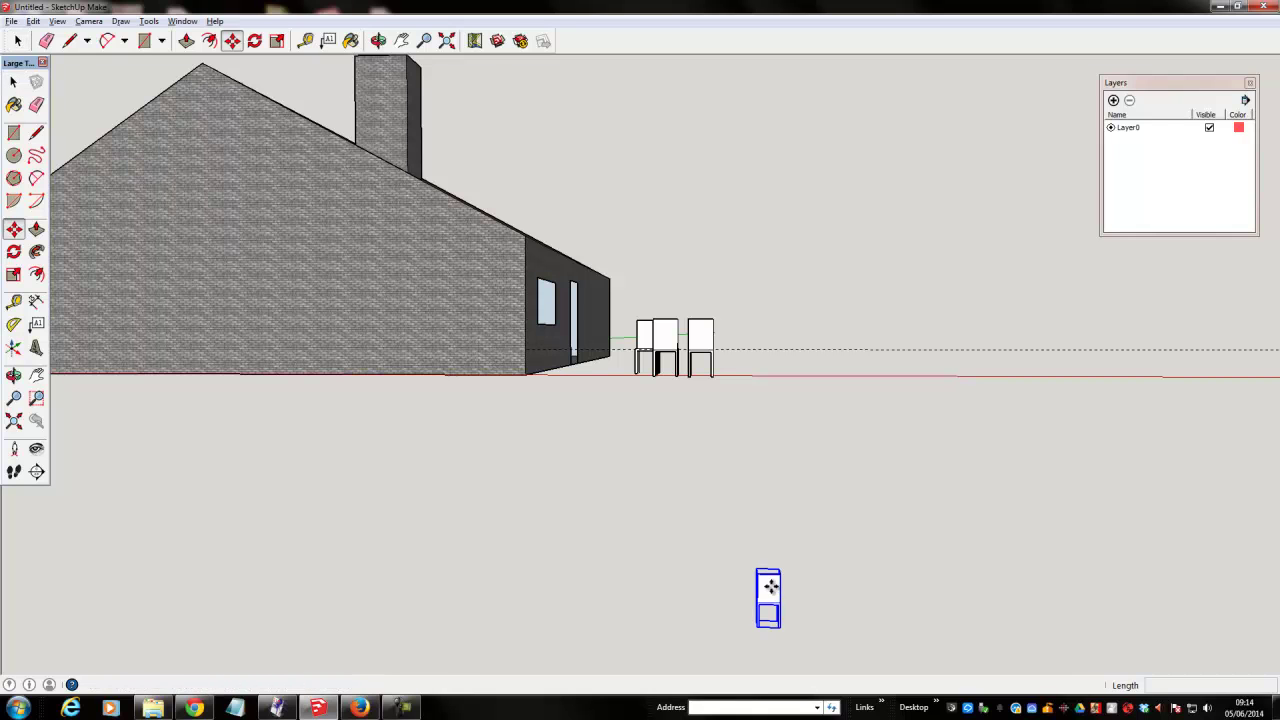
left_click(769, 585)
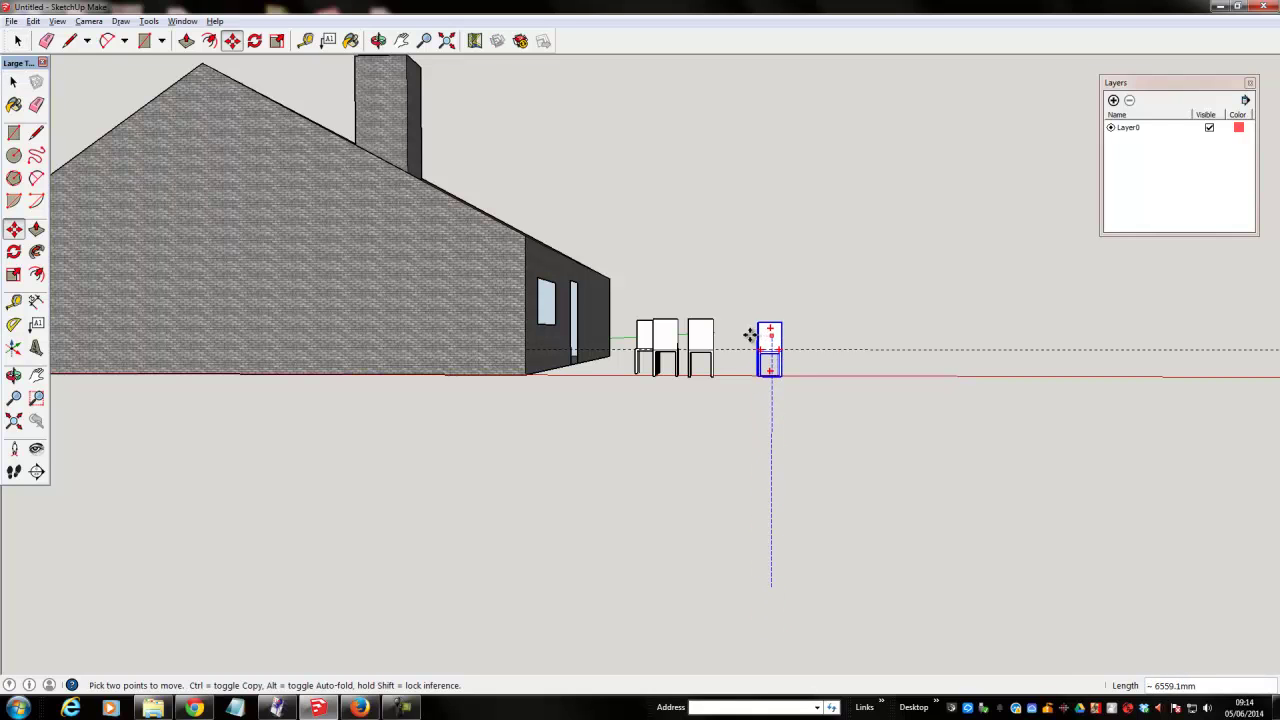
Step: Move the raised chair across the ground to sit close in front of the other three chairs
middle_click_drag(772, 437, 616, 511)
key("F4")
left_click_drag(616, 511, 704, 458)
key("space")
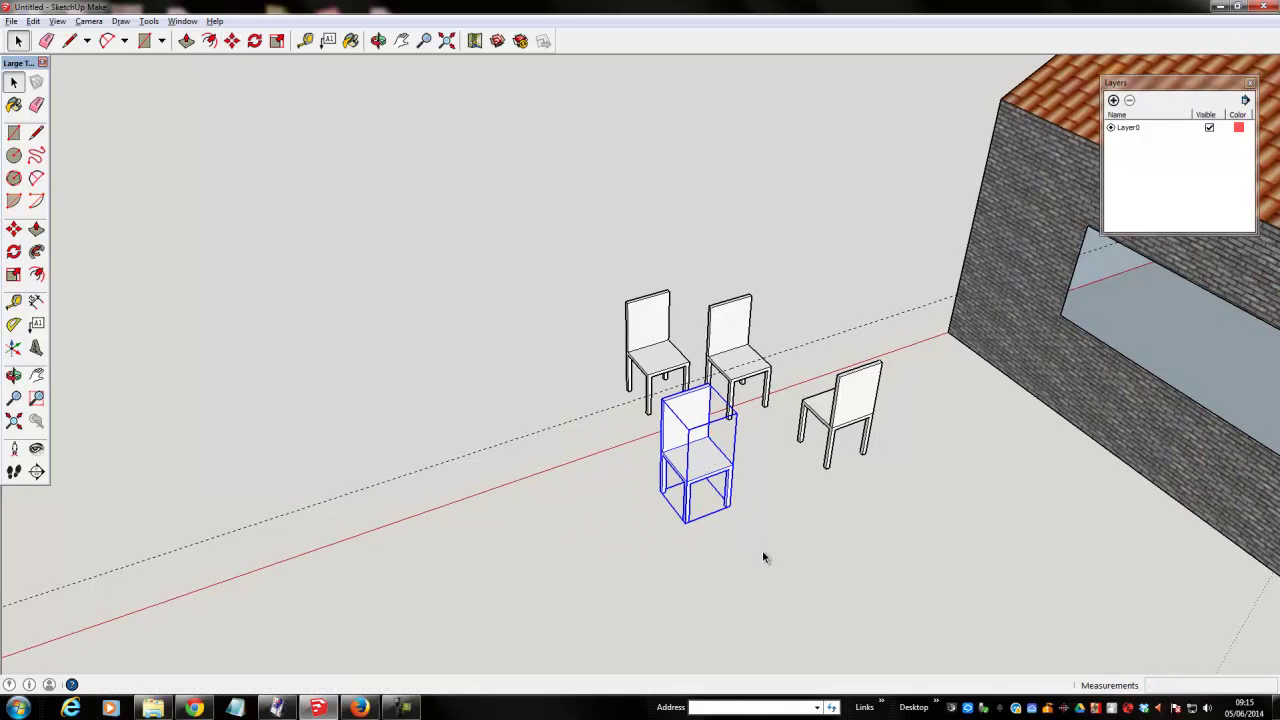
Step: Rotate the front chair about the vertical axis so that it faces the other chairs
left_click(254, 40)
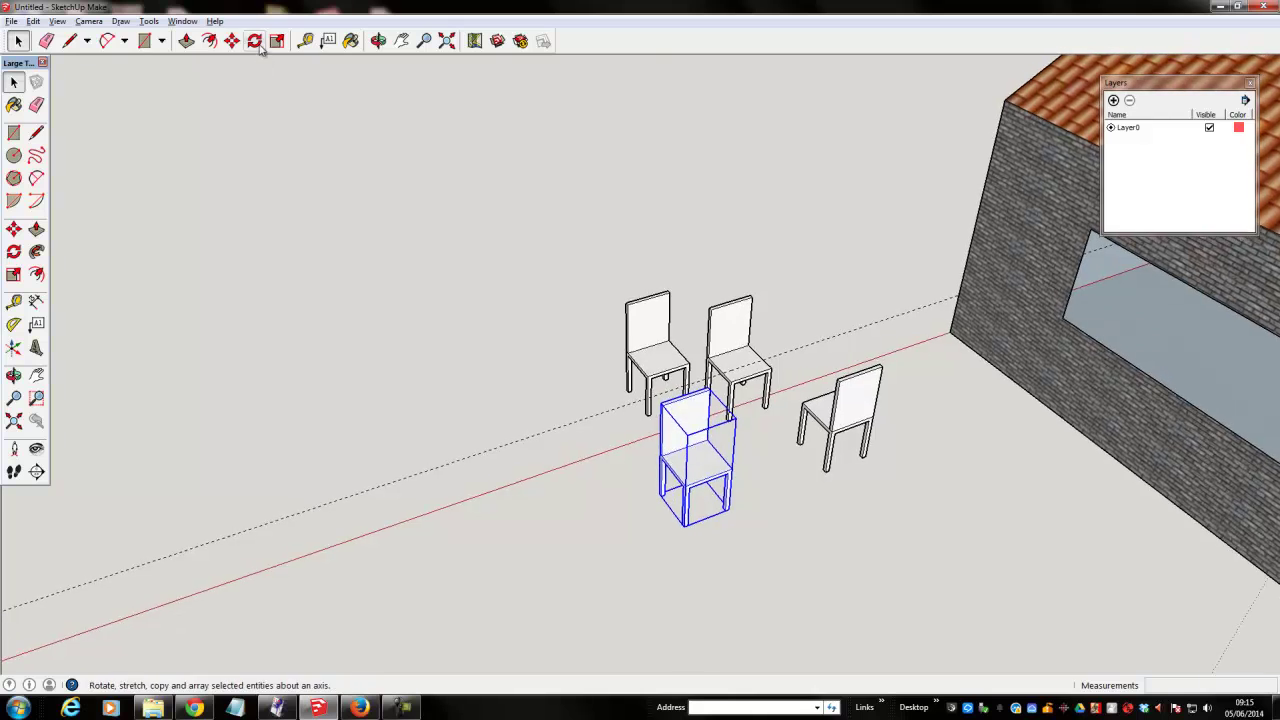
scroll(760, 450, "up", 1)
middle_click_drag(810, 455, 775, 419)
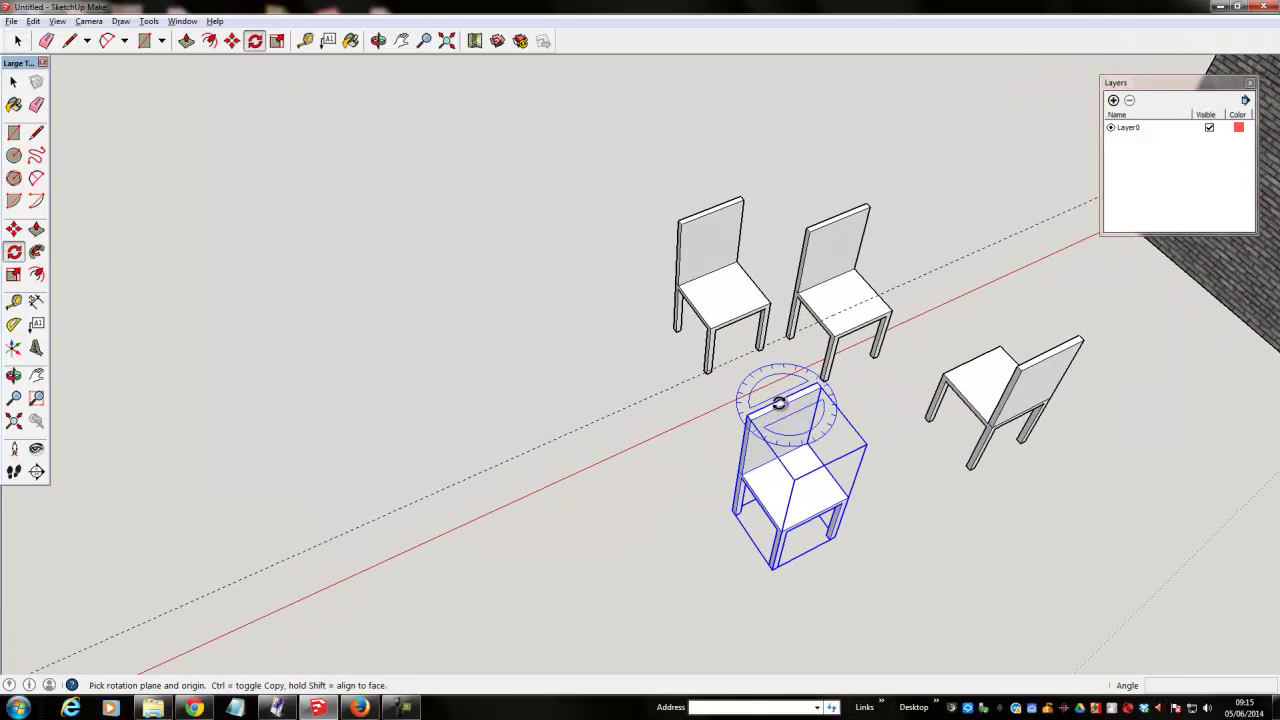
left_click(727, 424)
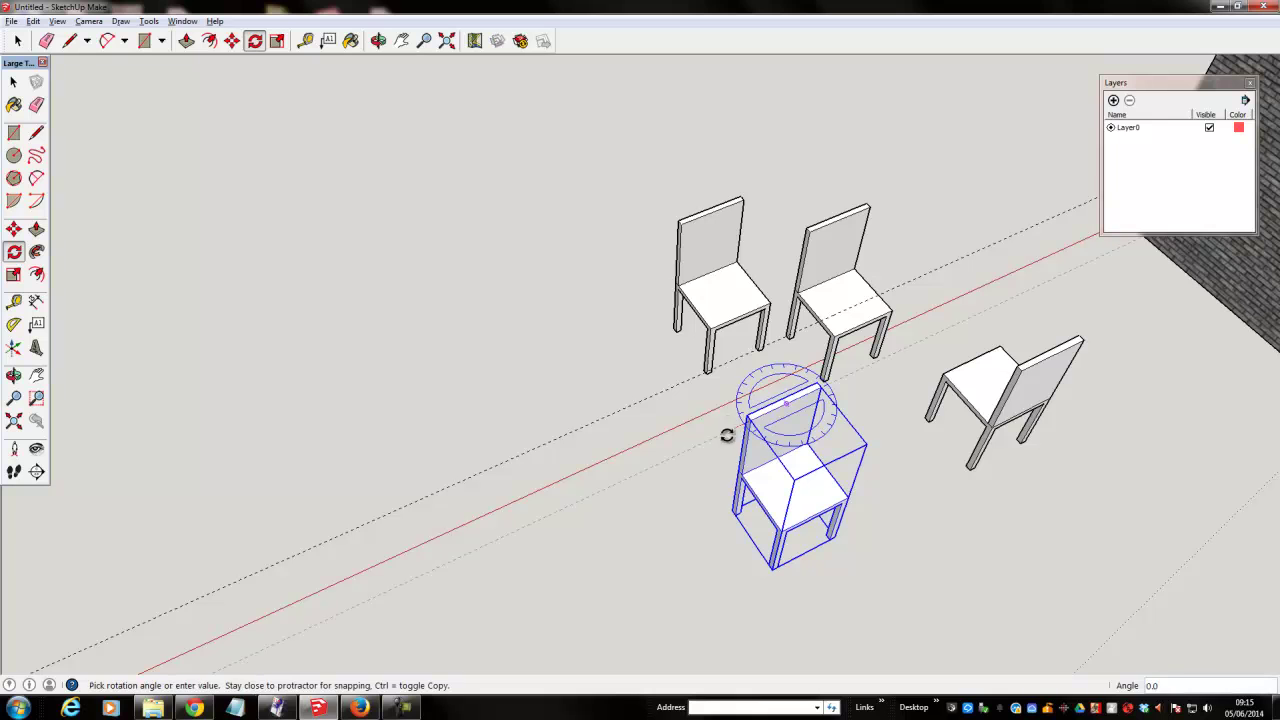
left_click(891, 446)
key("space")
left_click(886, 492)
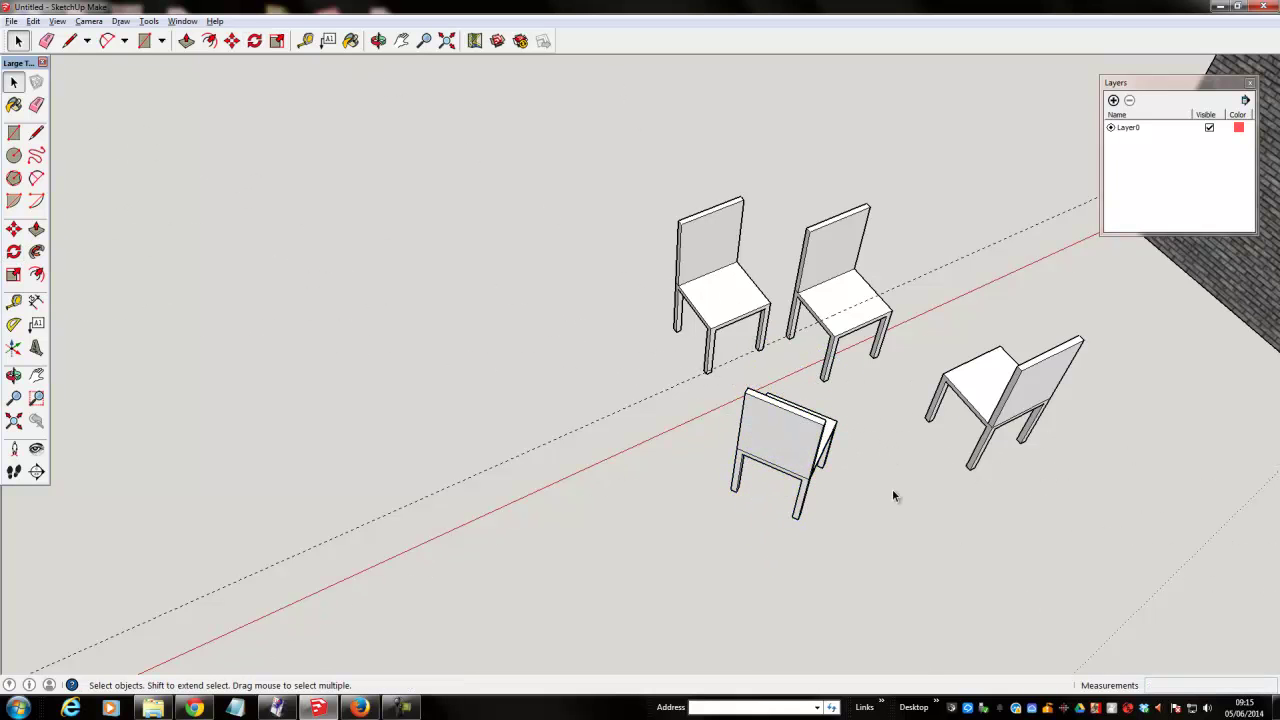
Step: Select all four chairs outside the house and make them a single group
middle_click_drag(903, 500, 334, 332)
left_click_drag(334, 332, 690, 603)
mouse_move(543, 500)
middle_mouse_down()
mouse_move(582, 545)
mouse_move(596, 460)
middle_mouse_up()
right_click(596, 460)
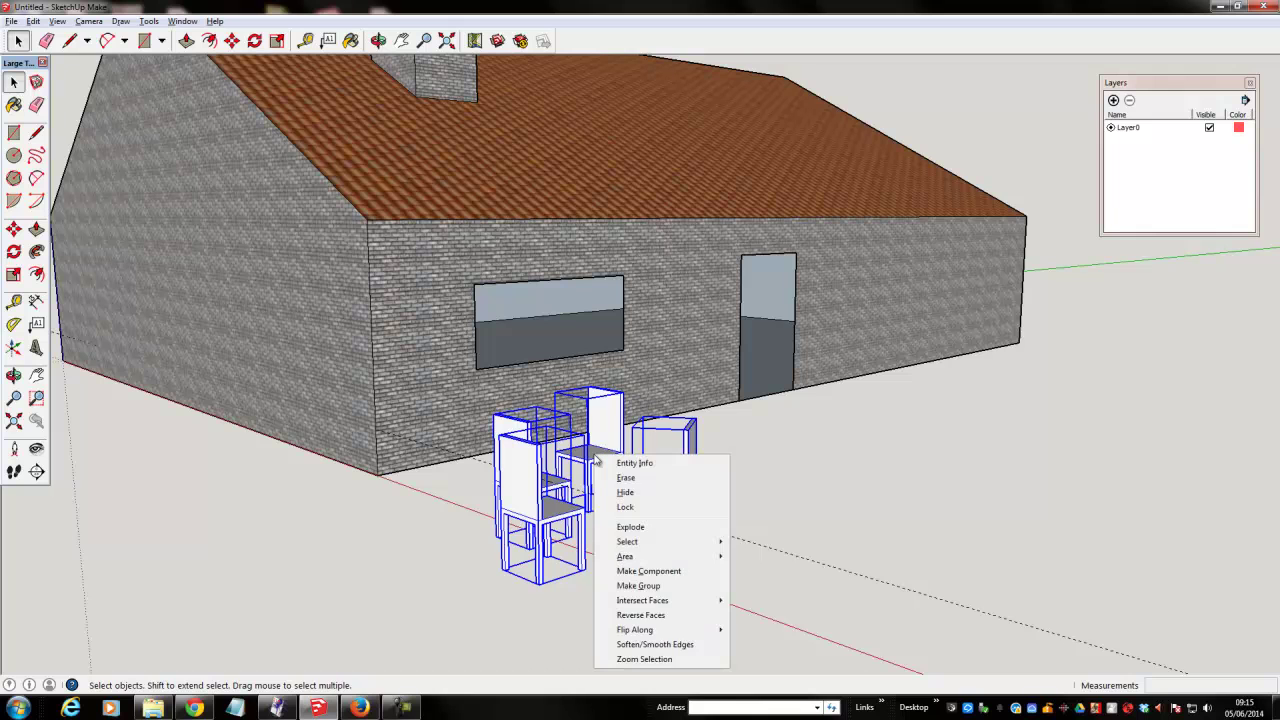
left_click(655, 588)
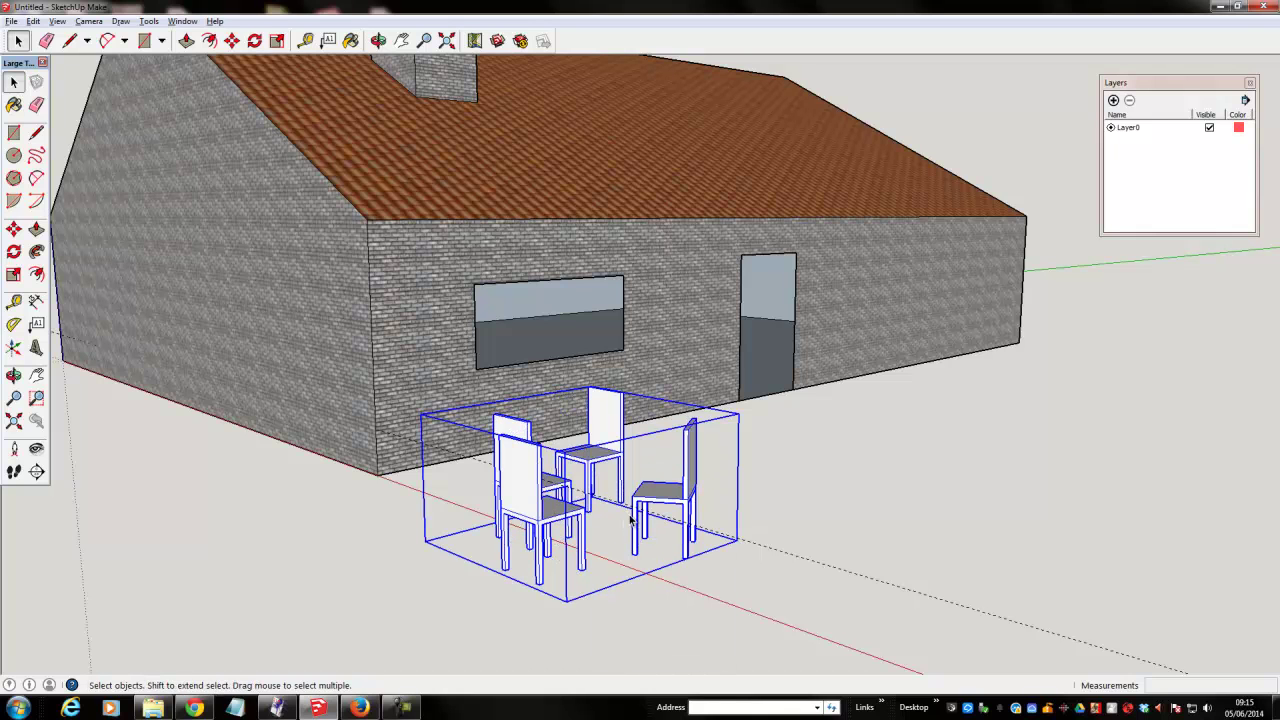
Step: Move the chair group about 15370 mm through the window opening into the house
key("m")
left_click(557, 510)
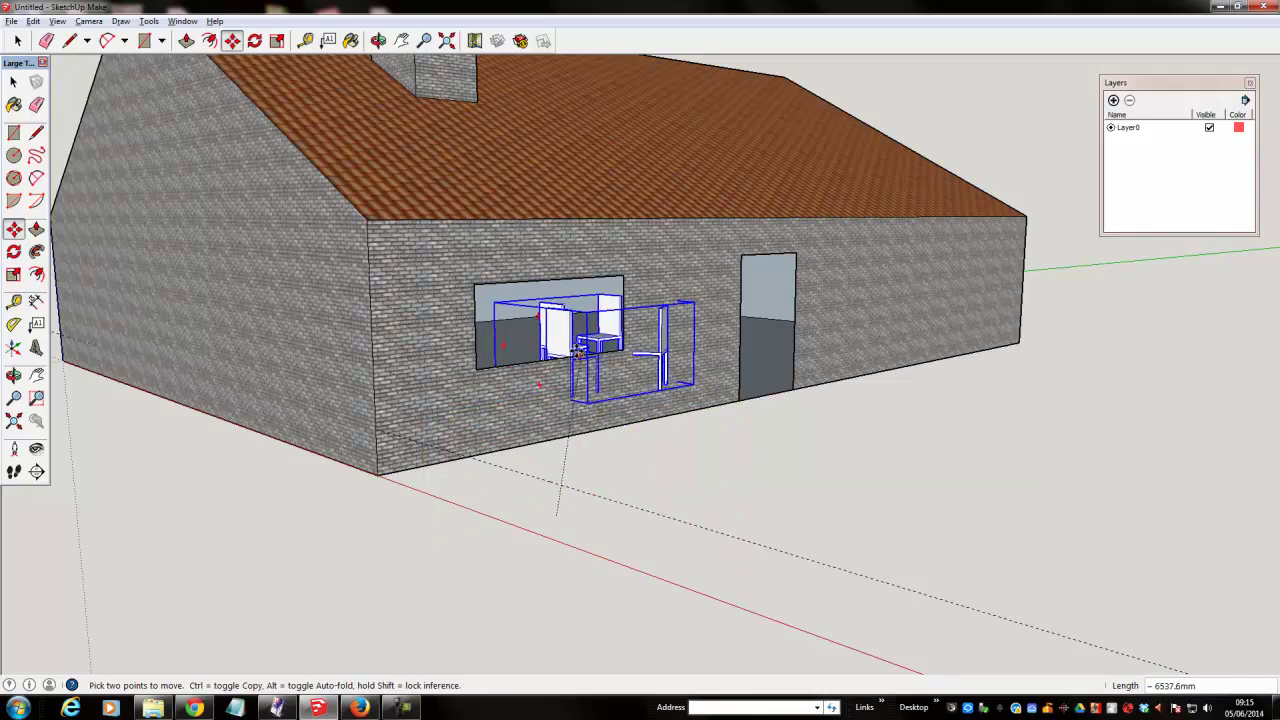
middle_click_drag(563, 337, 565, 338)
Step: Shift the chair group slightly across the floor inside the house and clear the selection
scroll(637, 492, "up", 5)
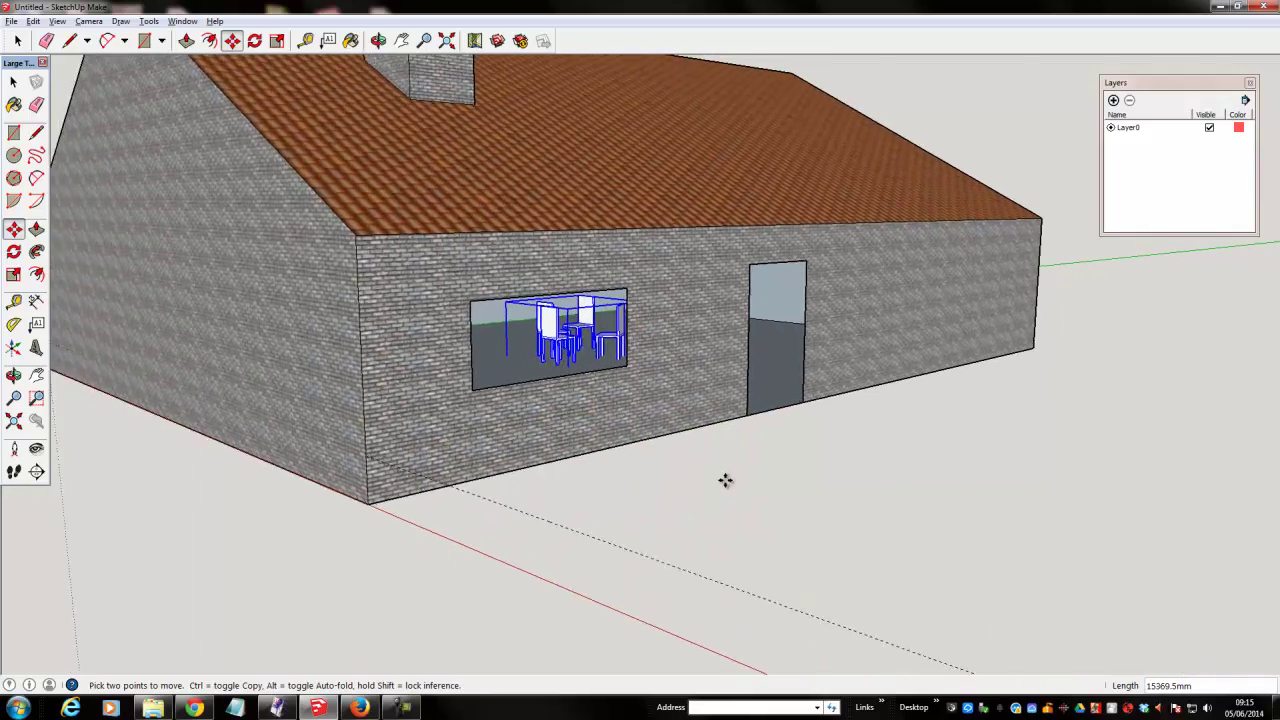
scroll(637, 492, "up", 4)
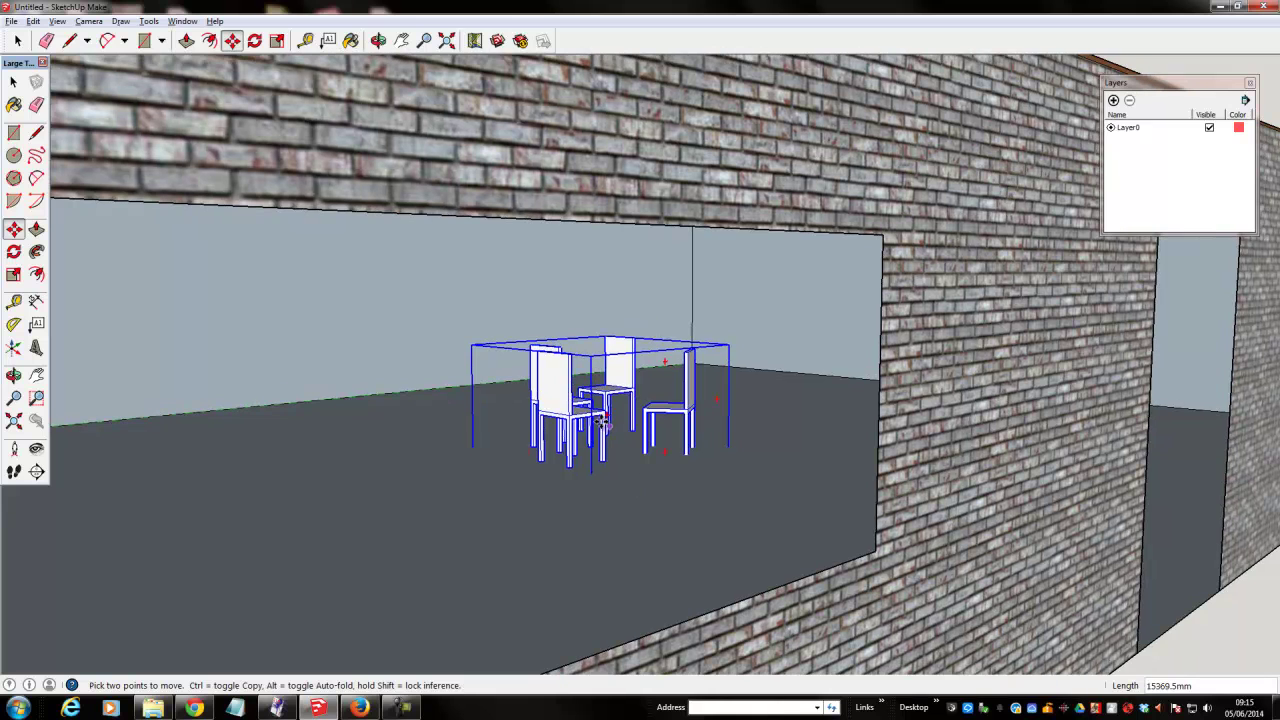
left_click(606, 388)
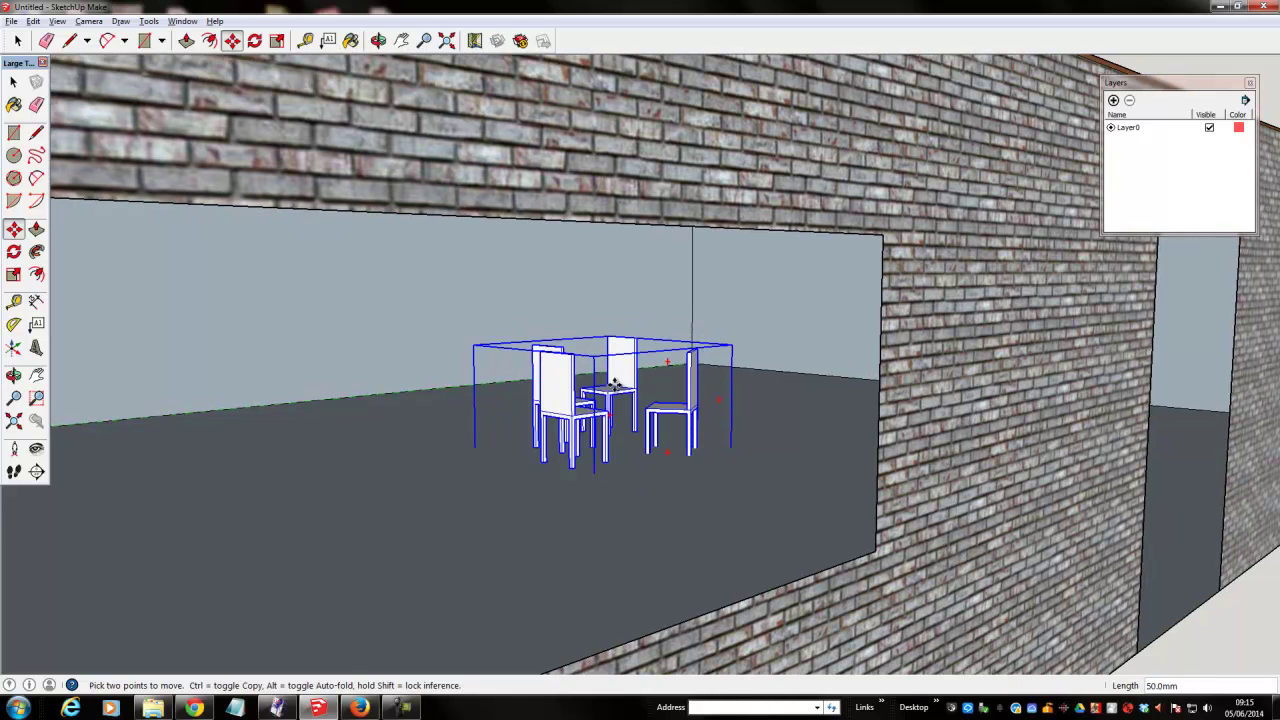
key("space")
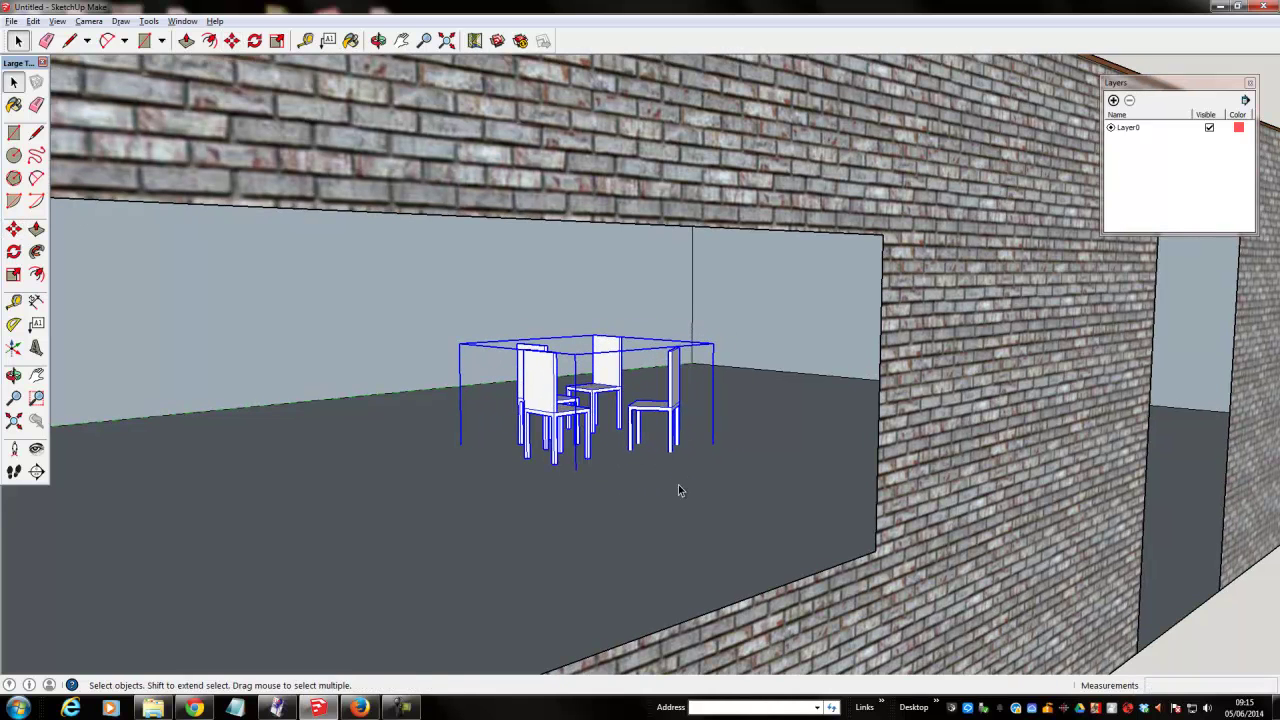
left_click(679, 484)
middle_click_drag(691, 489, 782, 513)
scroll(782, 513, "down", 5)
scroll(827, 520, "down", 5)
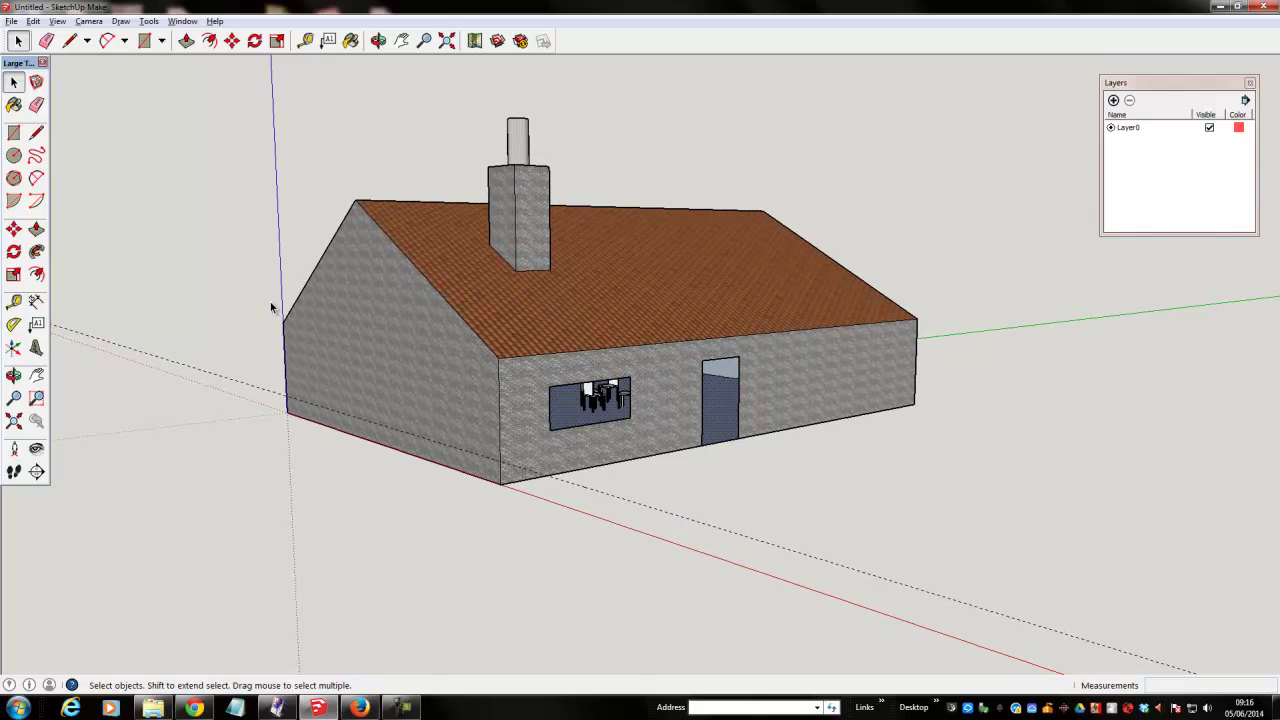
Step: Erase the dashed guide lines and delete the entire house together with the chairs
left_click(36, 105)
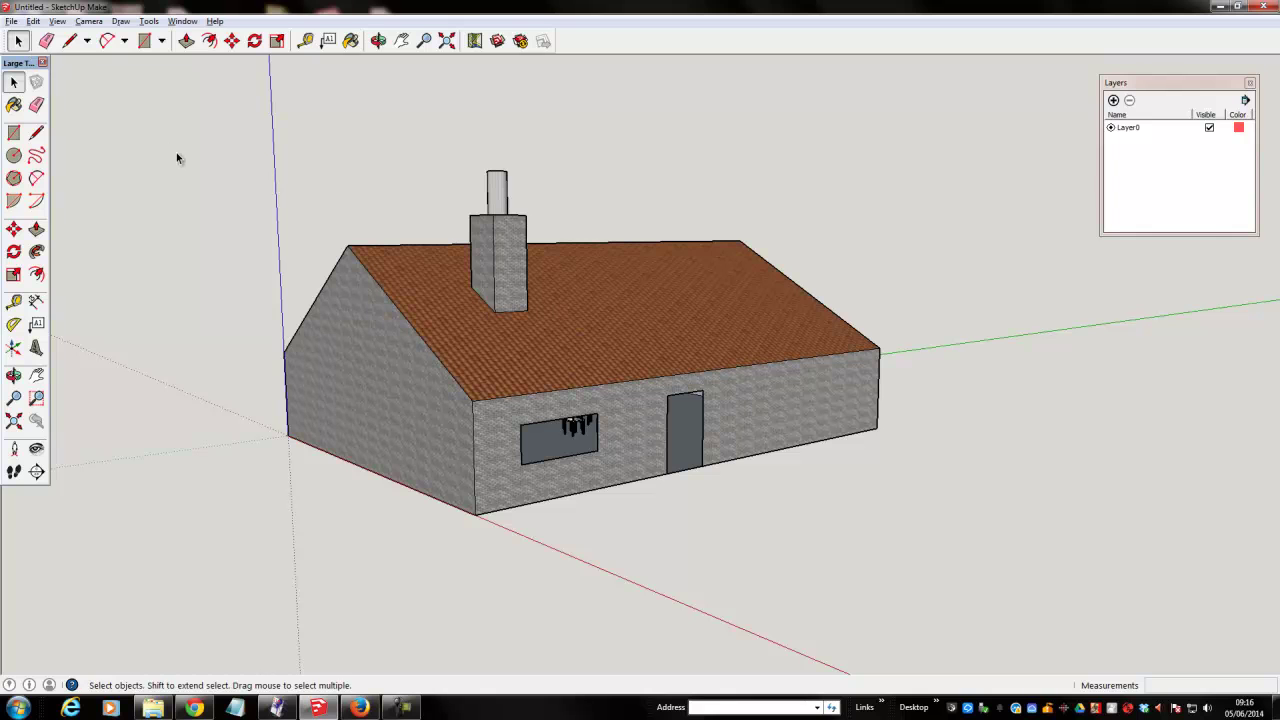
left_click_drag(142, 121, 965, 663)
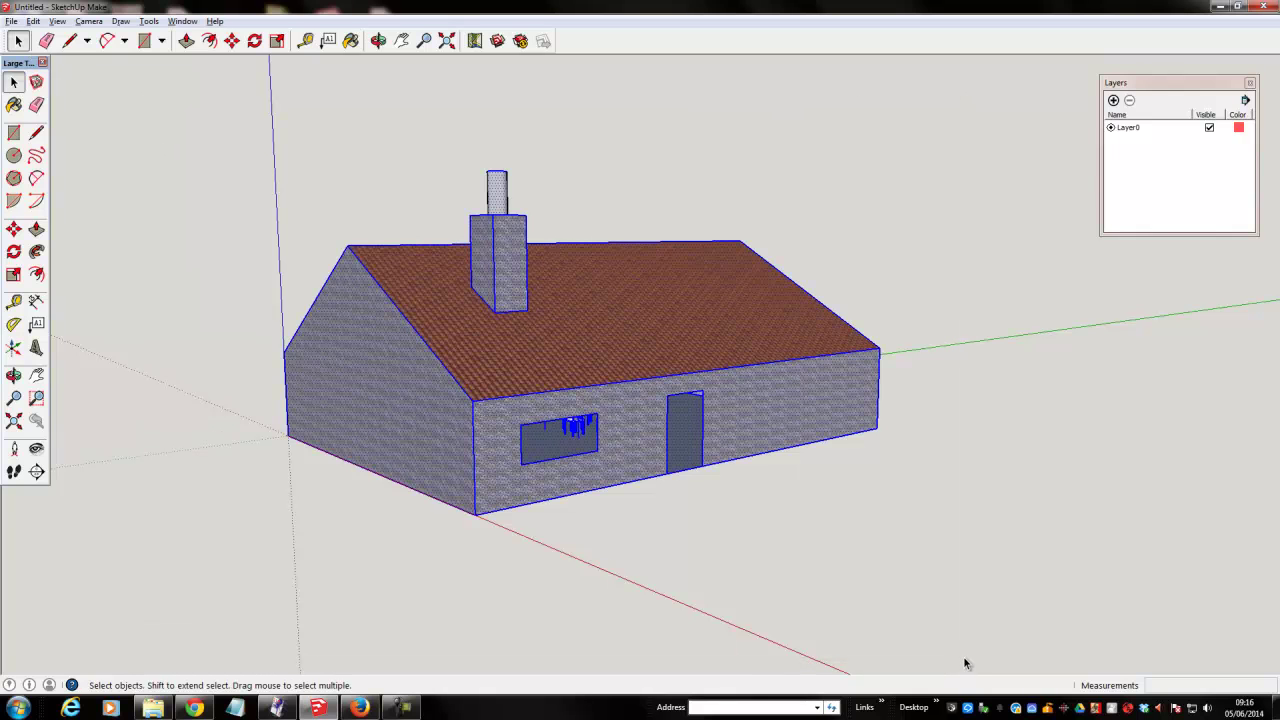
key("Delete")
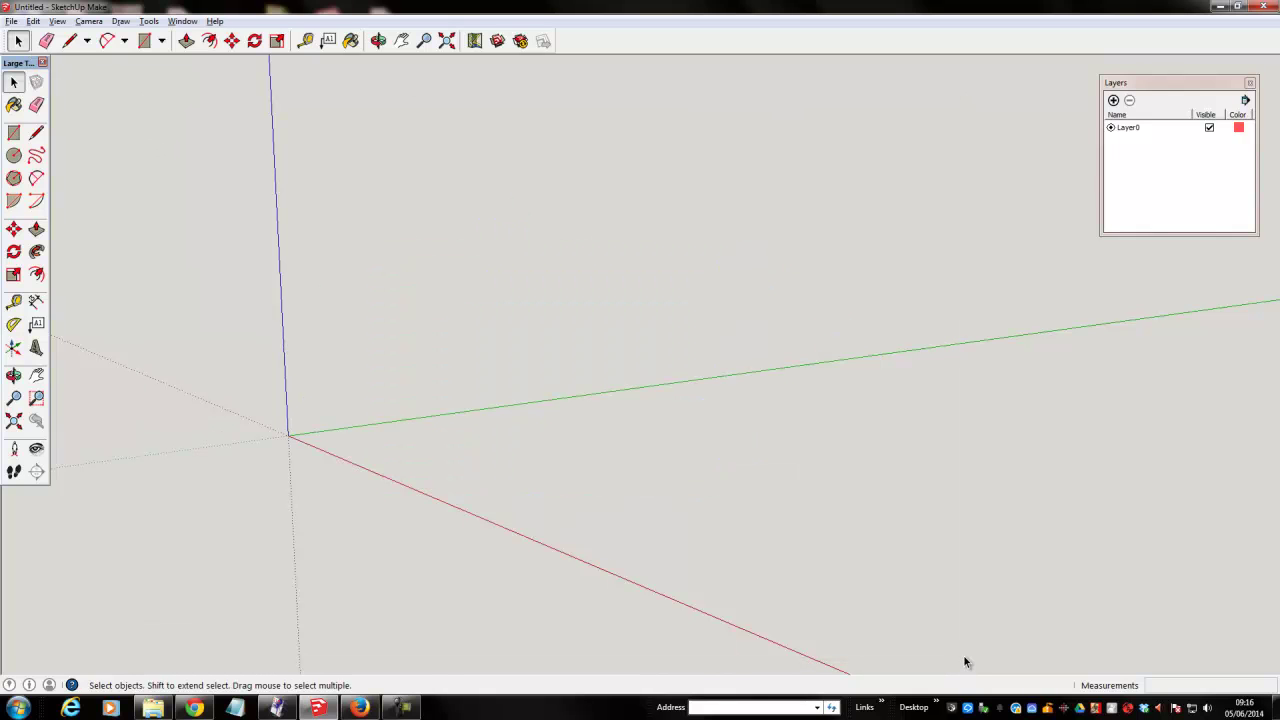
scroll(826, 583, "down", 2)
scroll(826, 583, "down", 2)
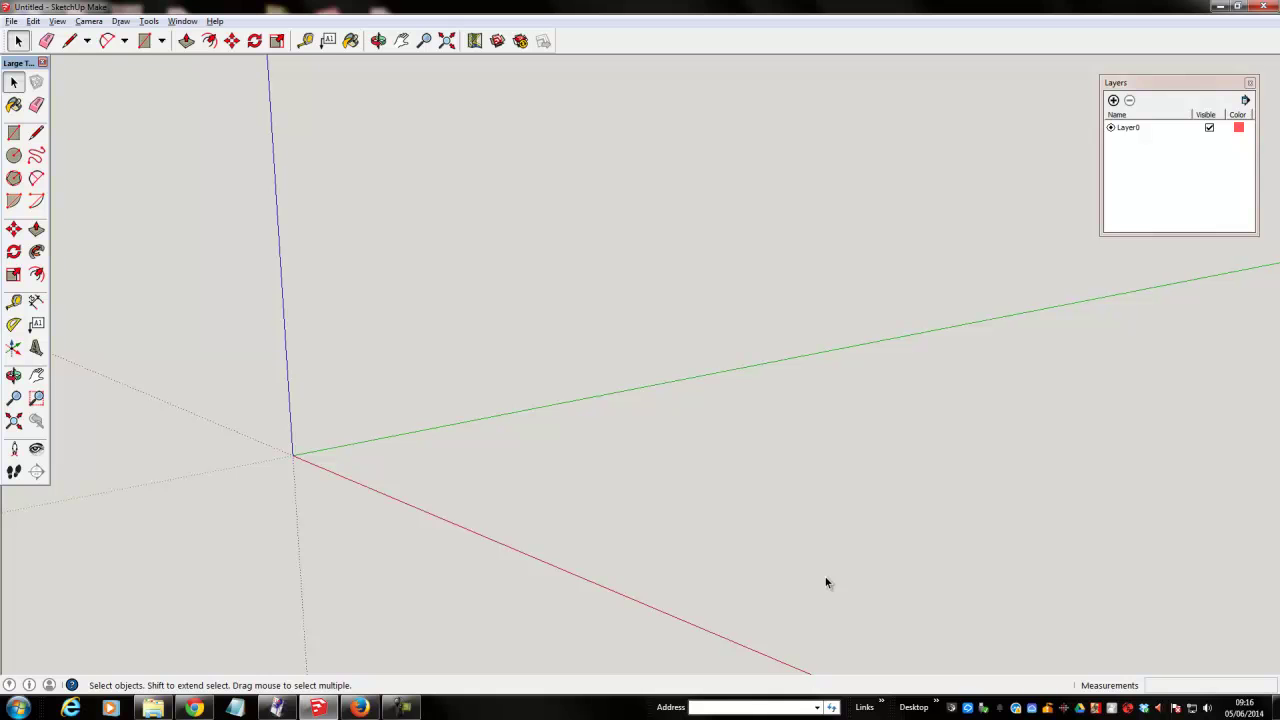
scroll(826, 583, "down", 3)
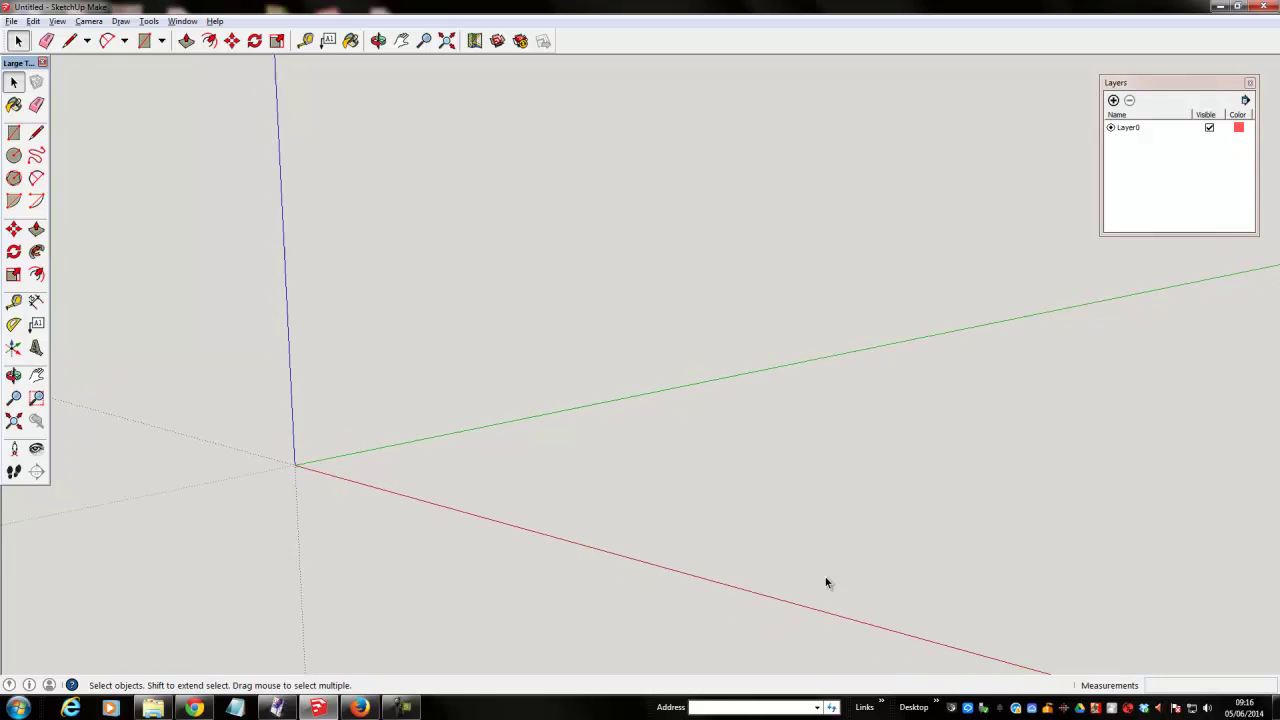
scroll(826, 583, "up", 4)
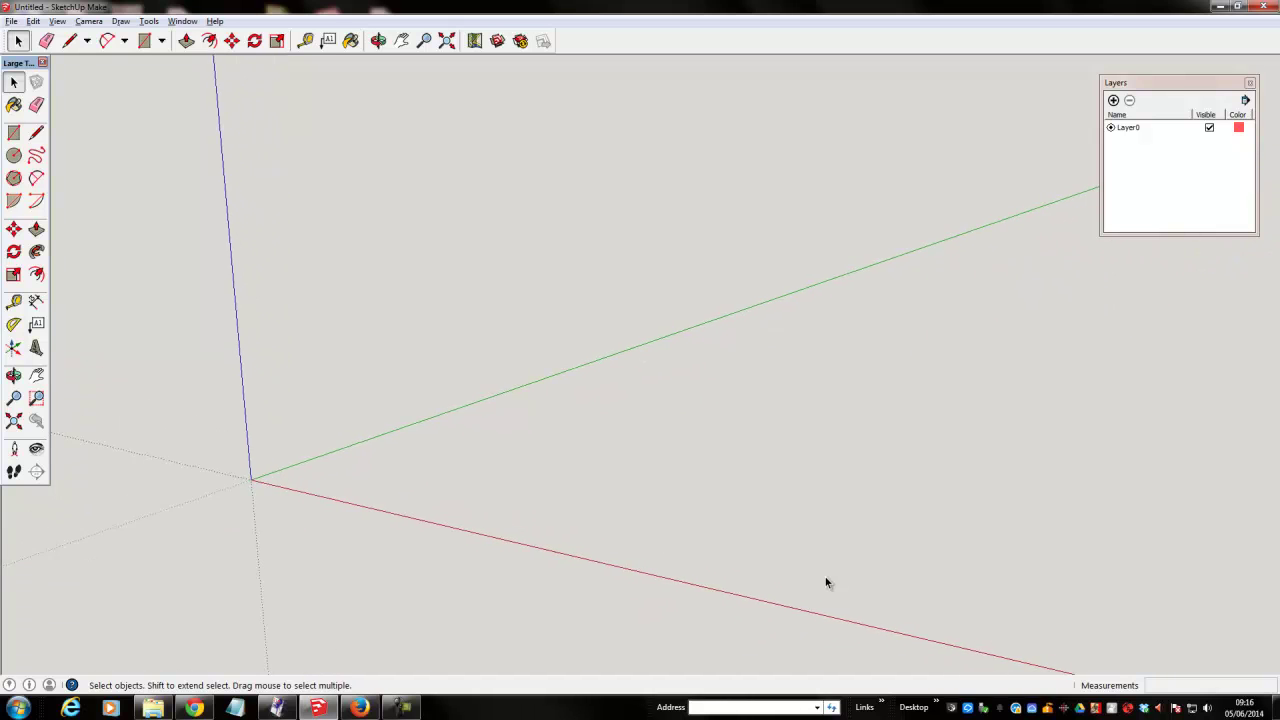
scroll(826, 583, "up", 2)
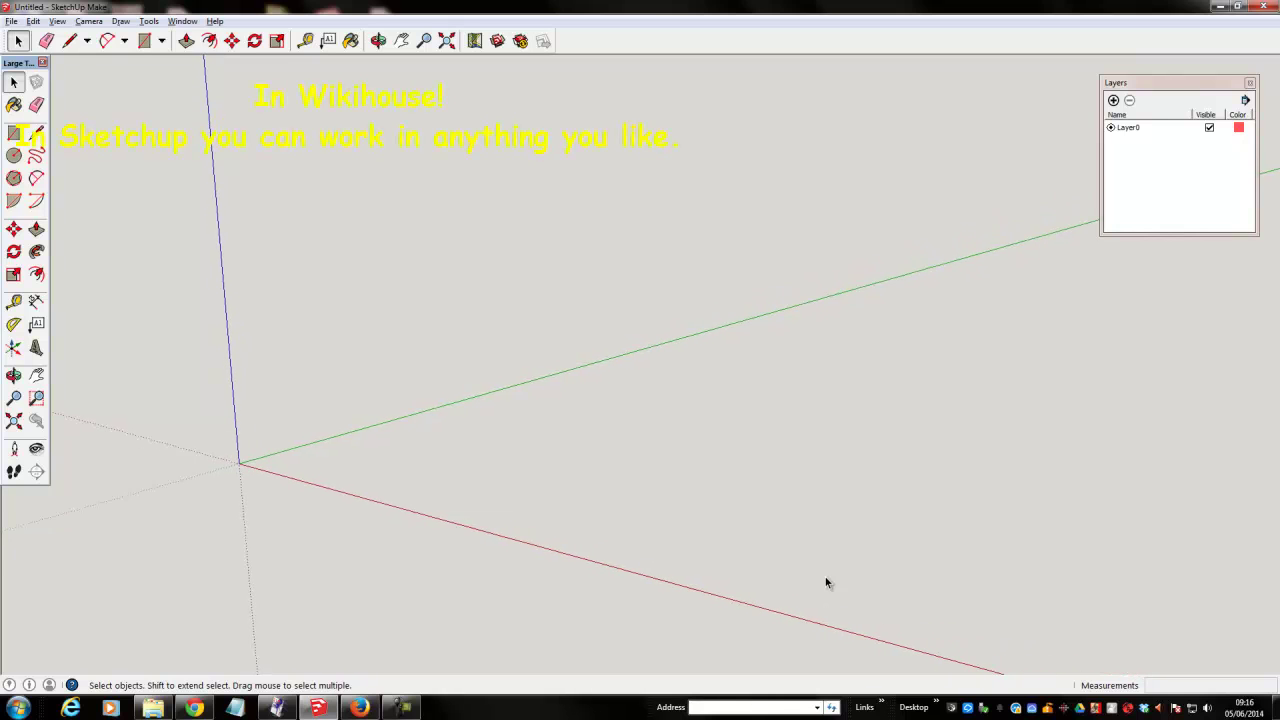
scroll(826, 583, "down", 2)
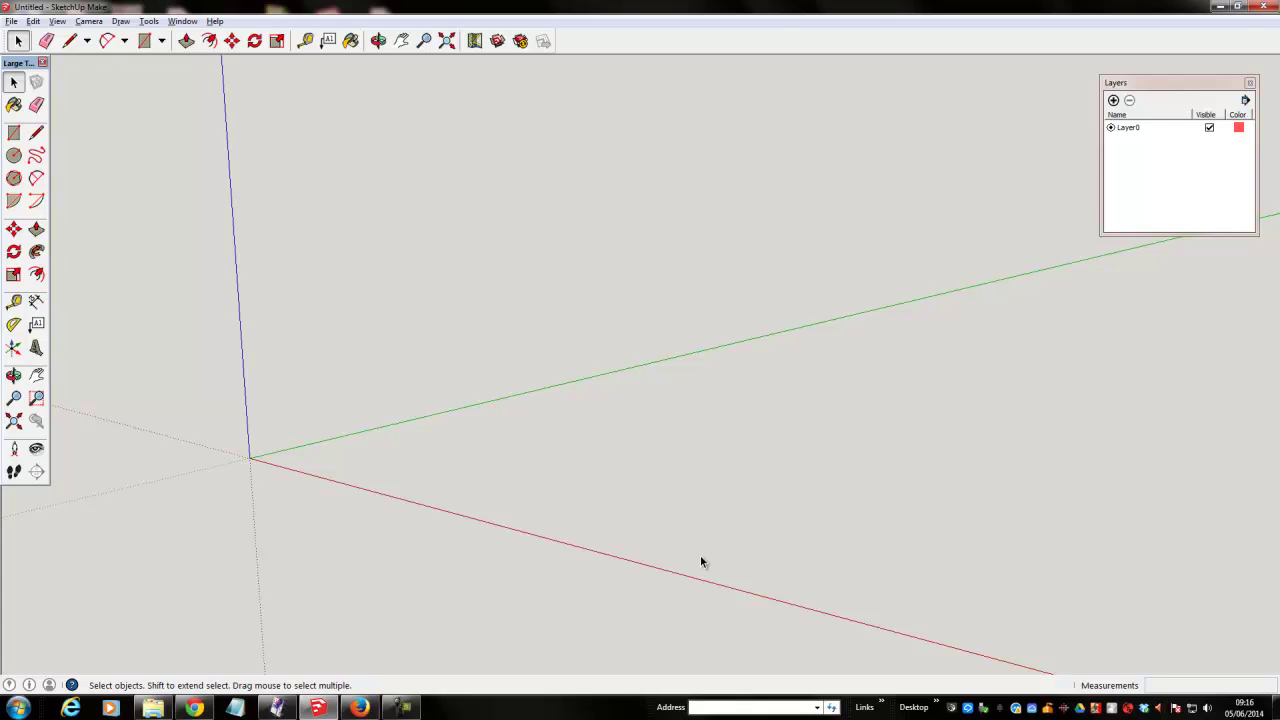
Step: Draw a 1500 by 2000 mm rectangle on the ground from the origin and push/pull it up 18 mm into a board
left_click(15, 131)
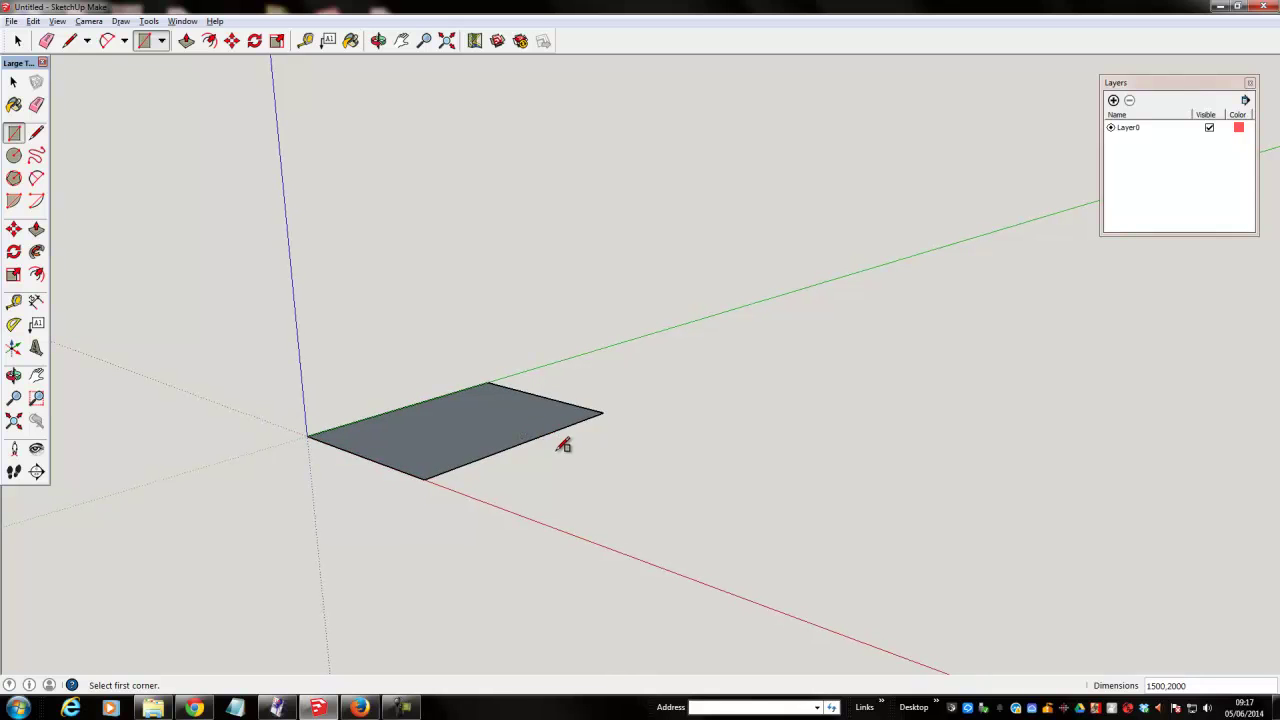
key("p")
left_click(491, 437)
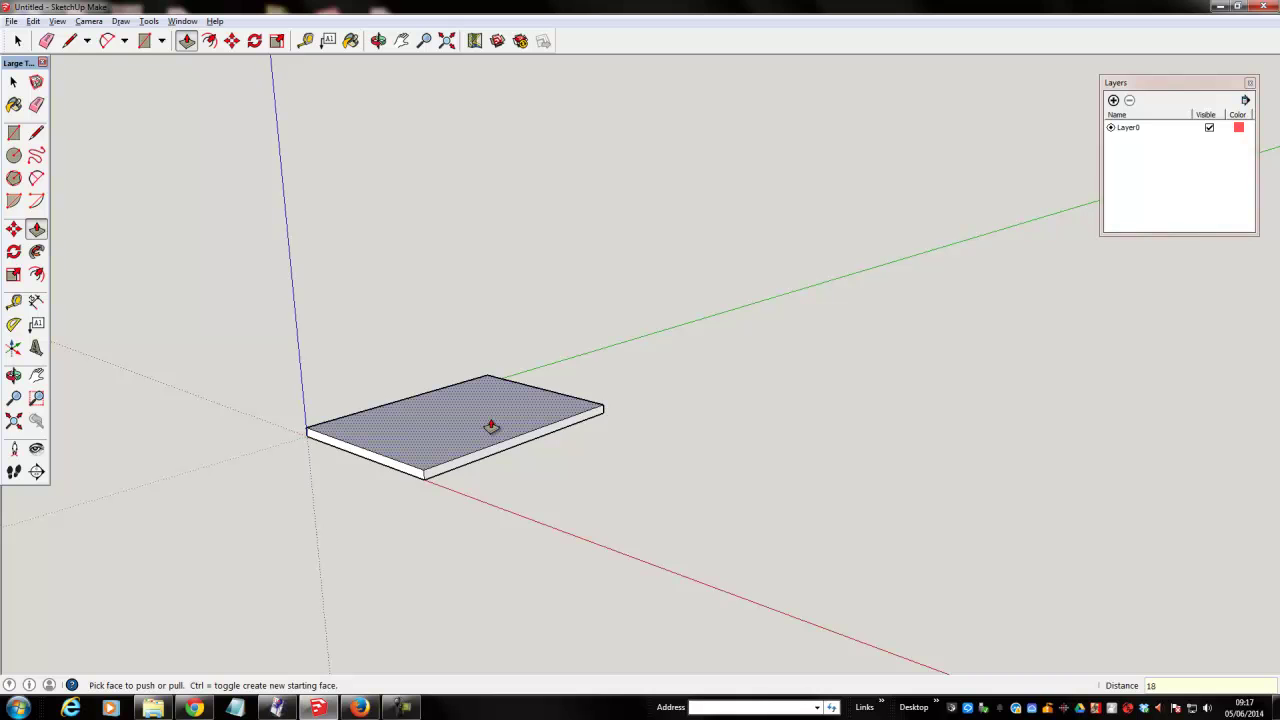
left_click(491, 426)
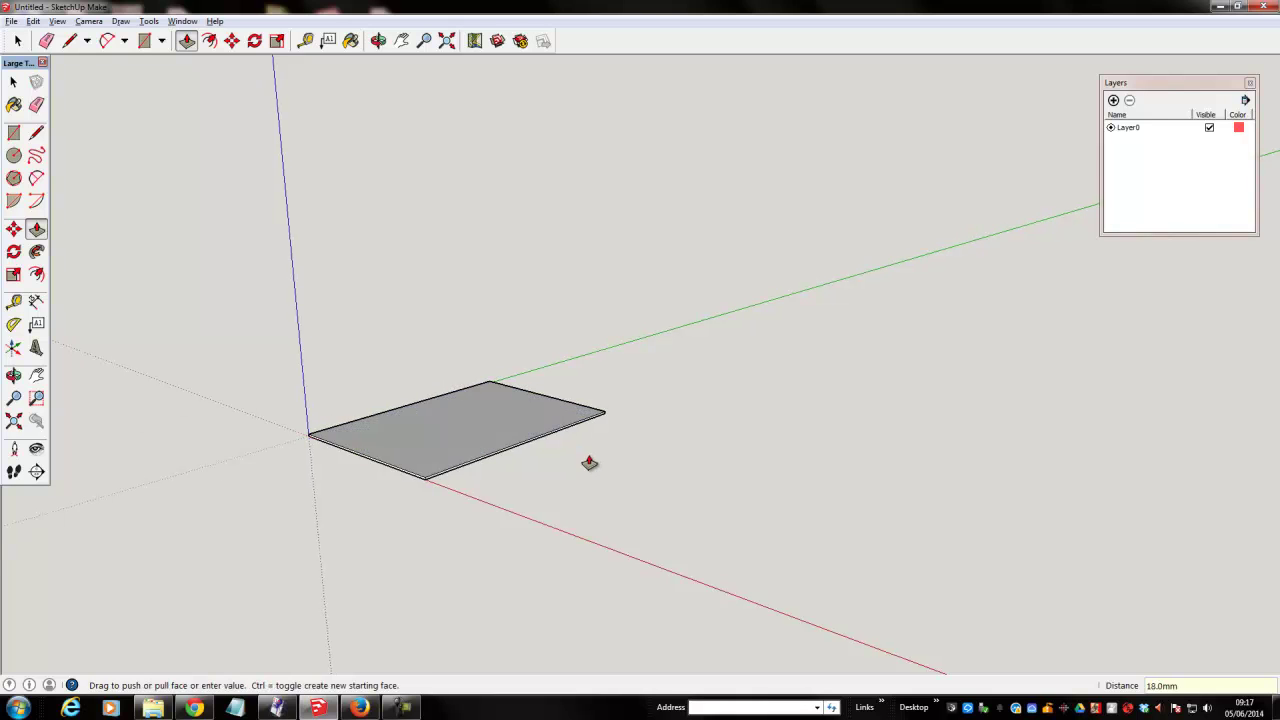
scroll(620, 460, "up", 4)
scroll(620, 460, "up", 5)
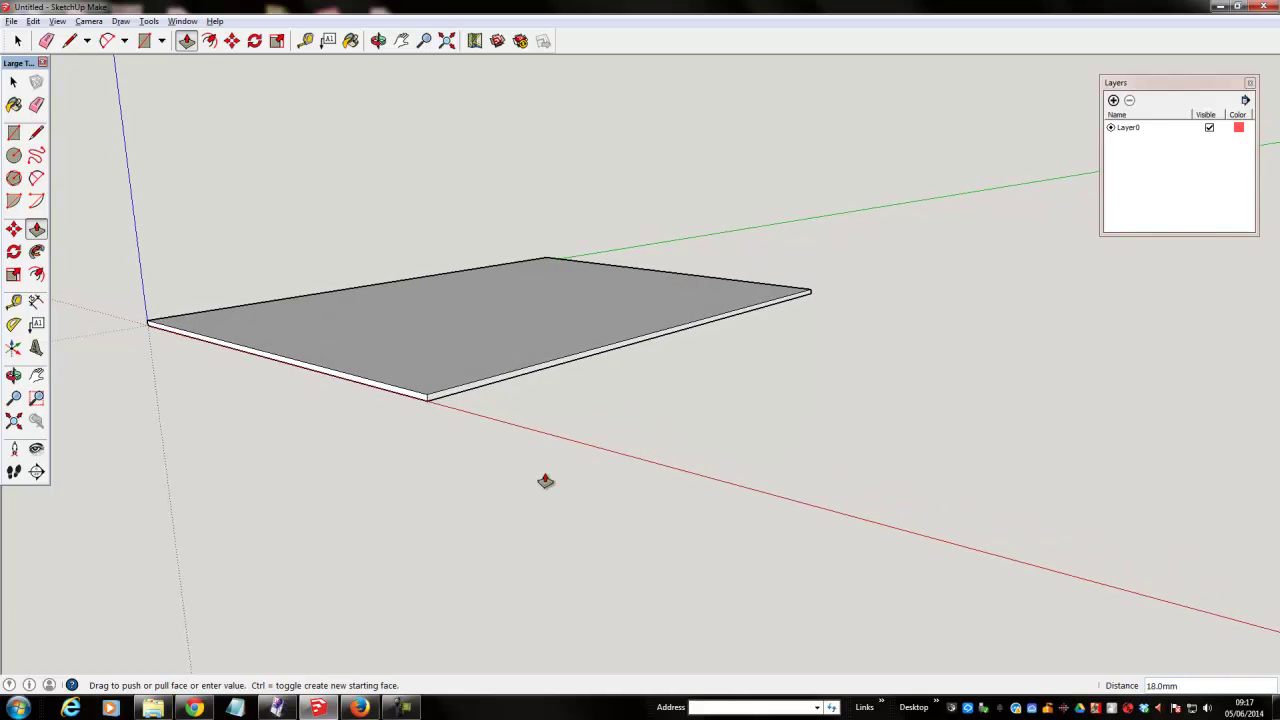
key("space")
scroll(525, 476, "up", 3)
middle_click_drag(594, 480, 619, 495)
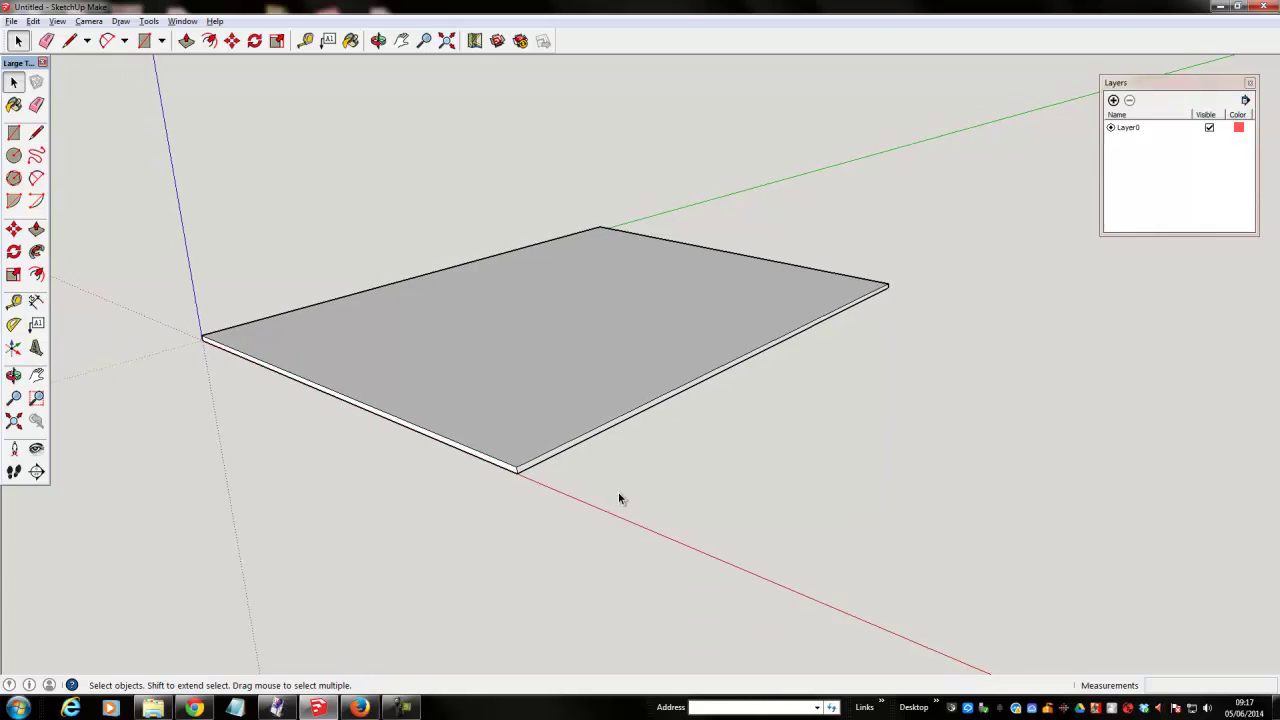
Step: Paint the entire board with the Wood_Plywood_Knots material from the Wood collection
left_click(14, 105)
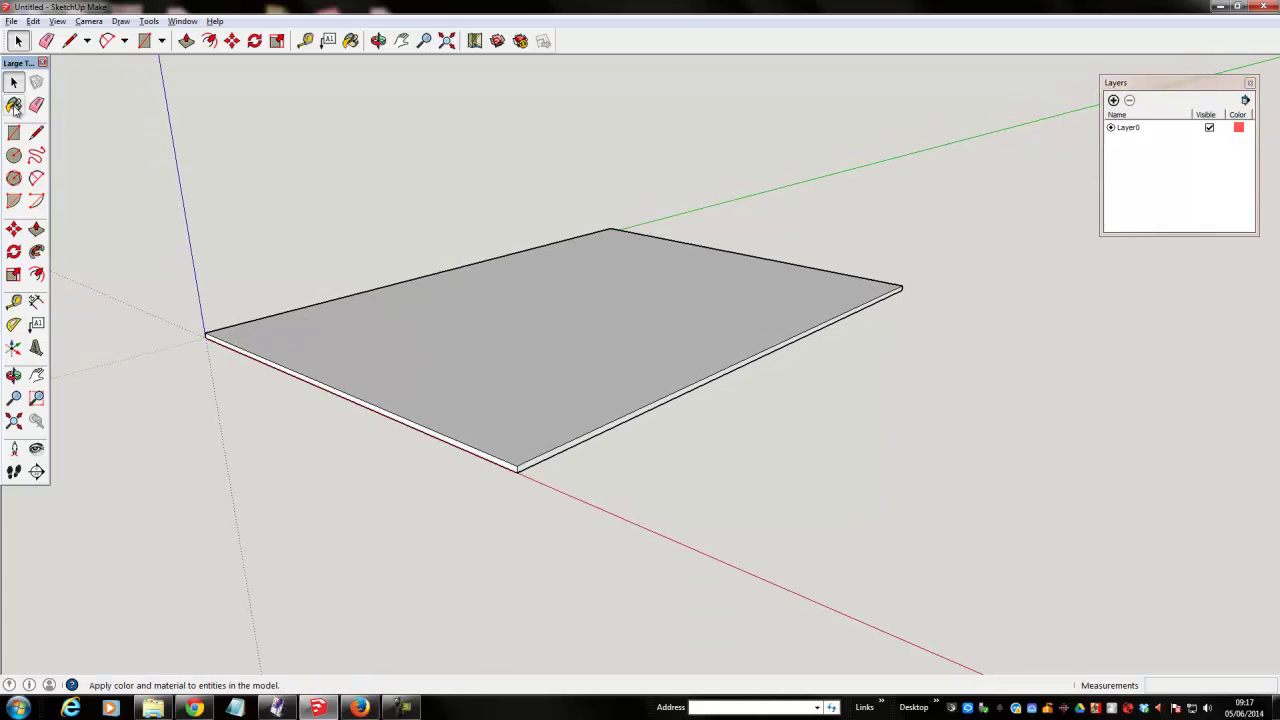
left_click(270, 209)
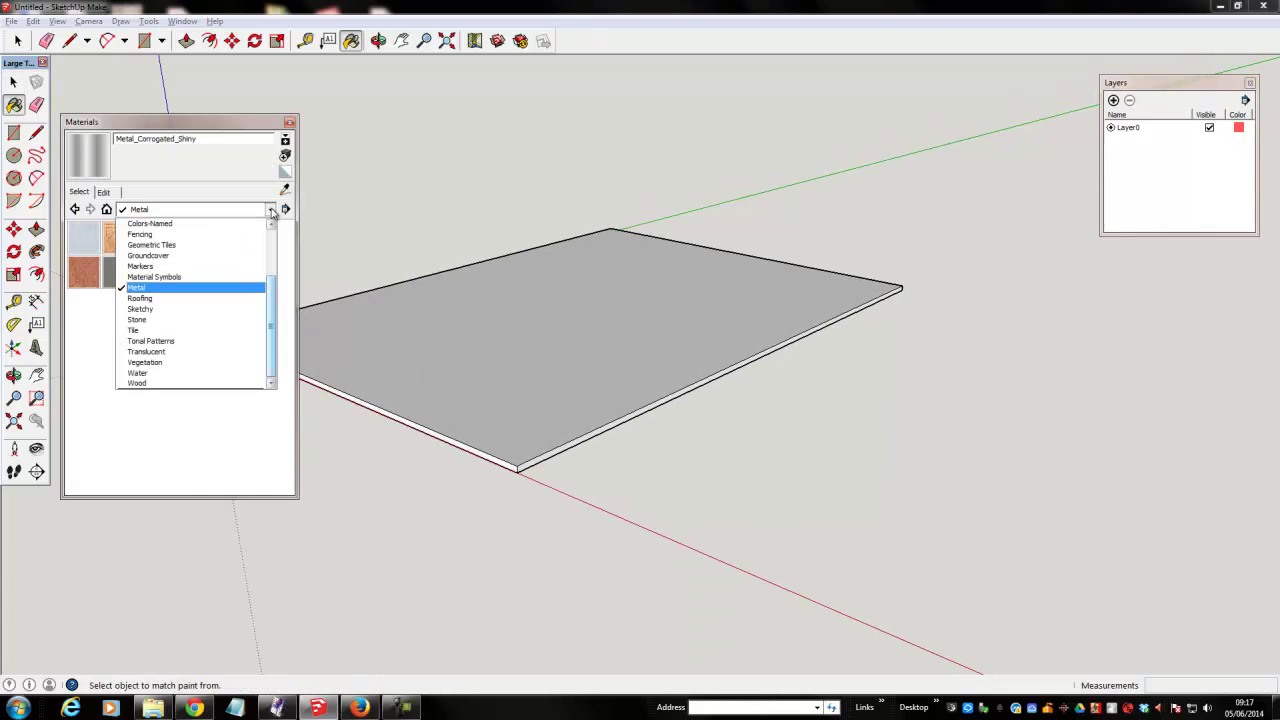
left_click(199, 384)
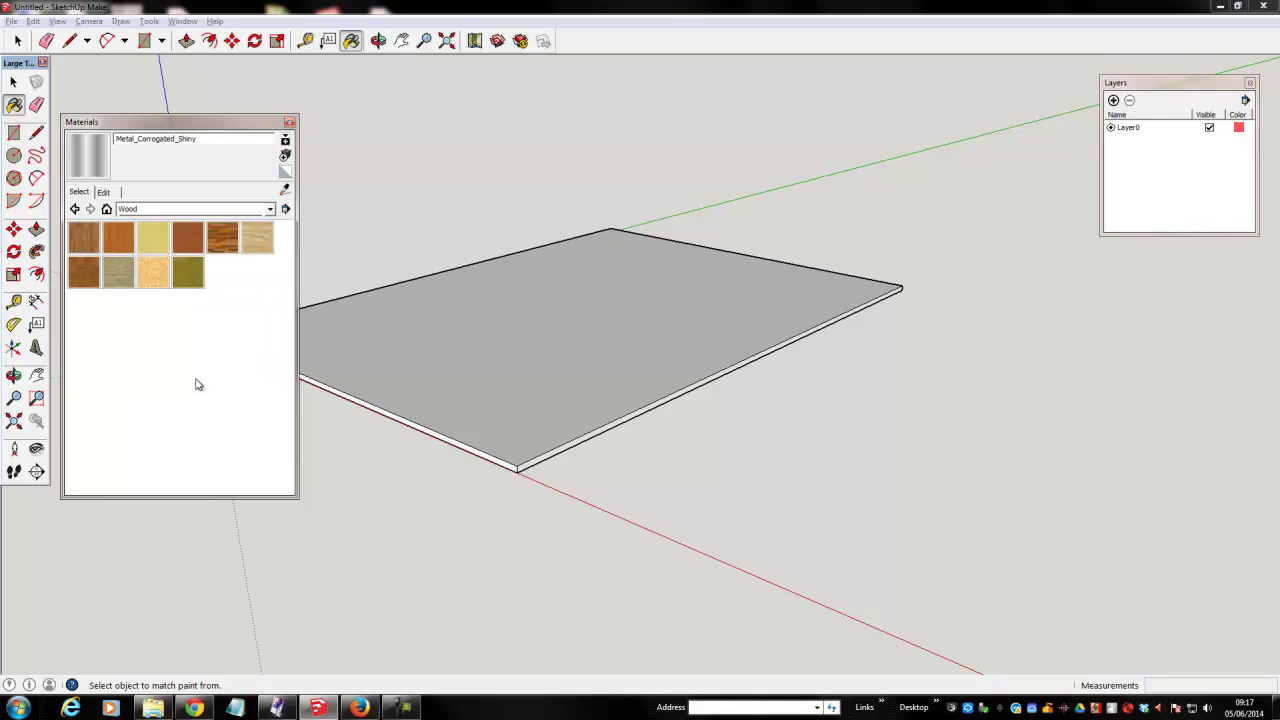
left_click(189, 274)
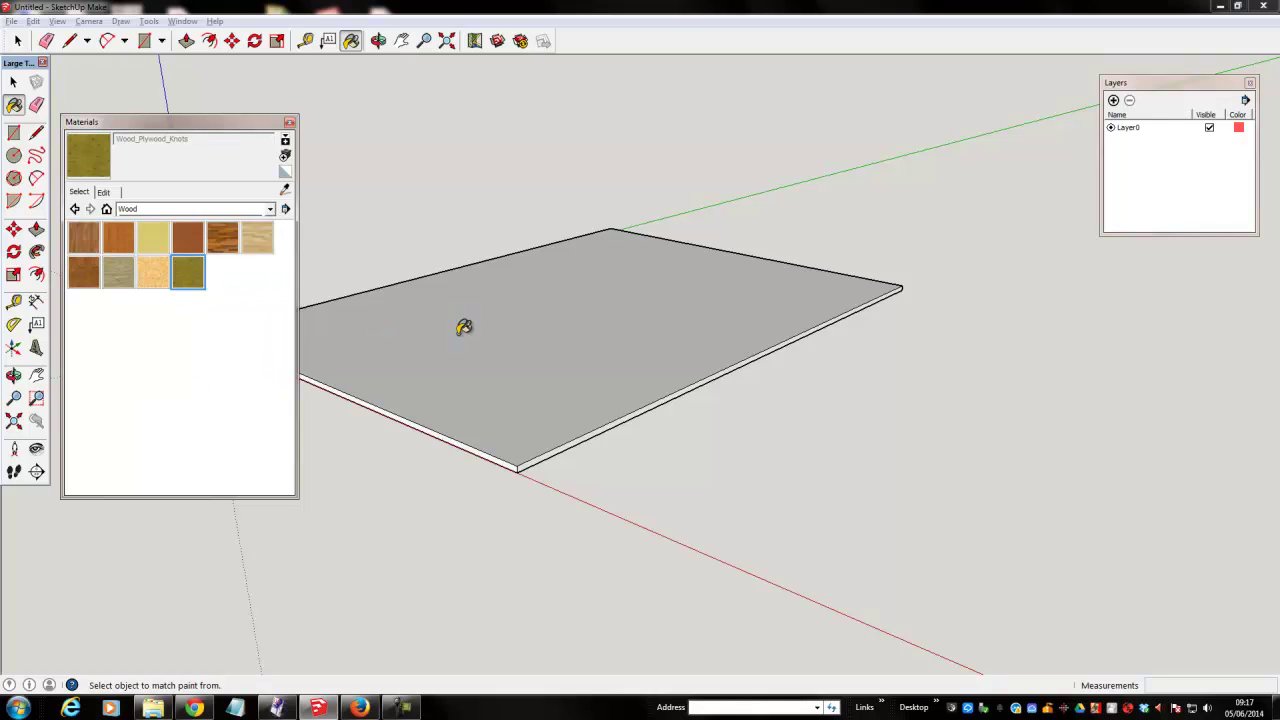
left_click(13, 83)
left_click(13, 84)
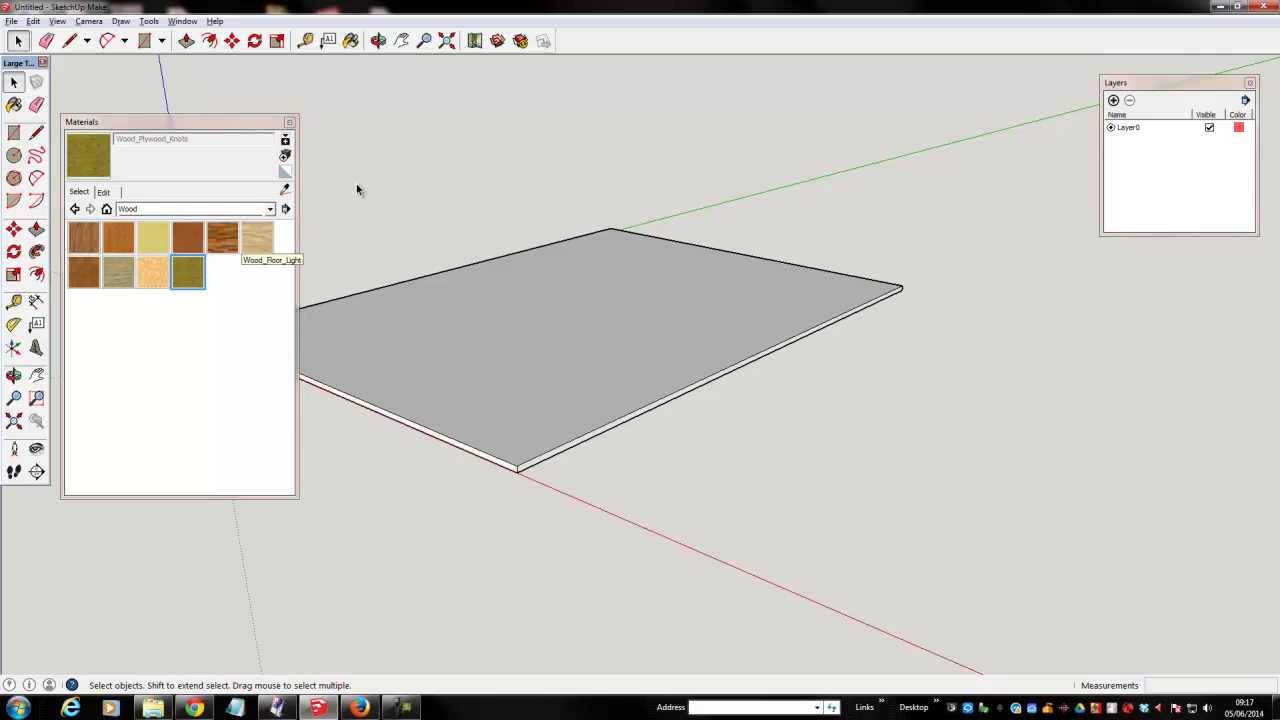
left_click(638, 390)
double_click(638, 393)
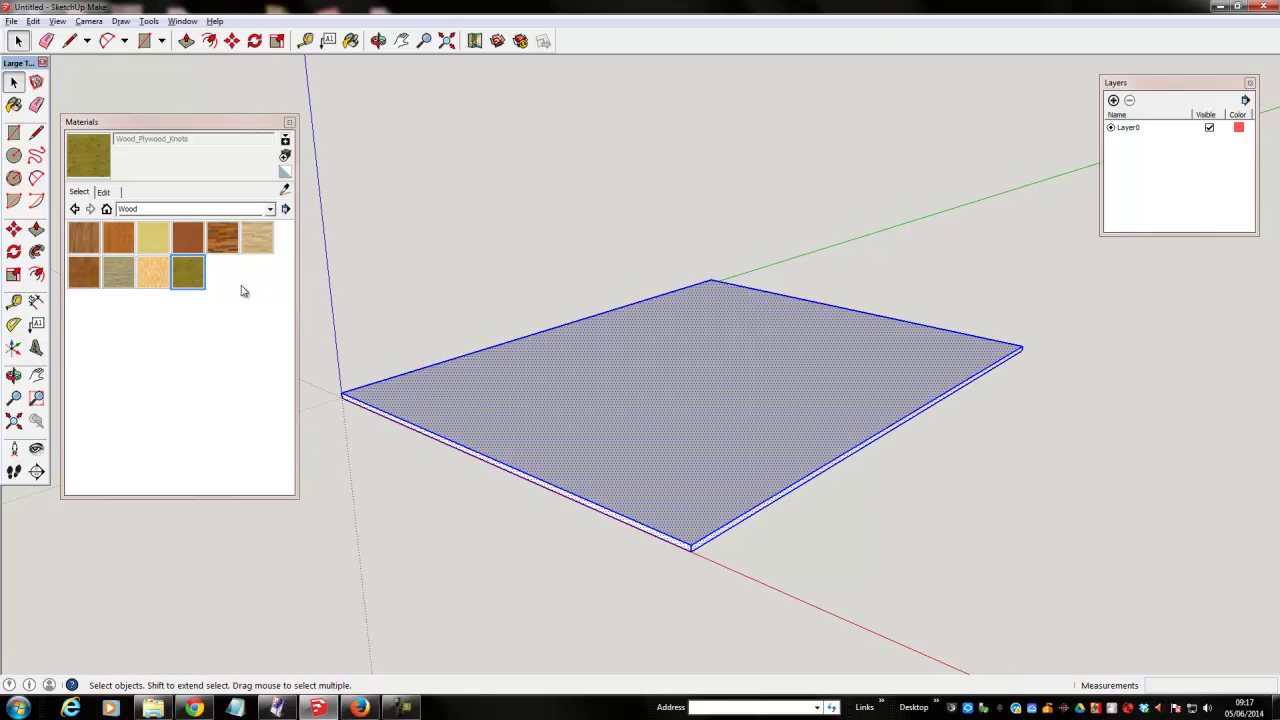
left_click(187, 271)
left_click(715, 405)
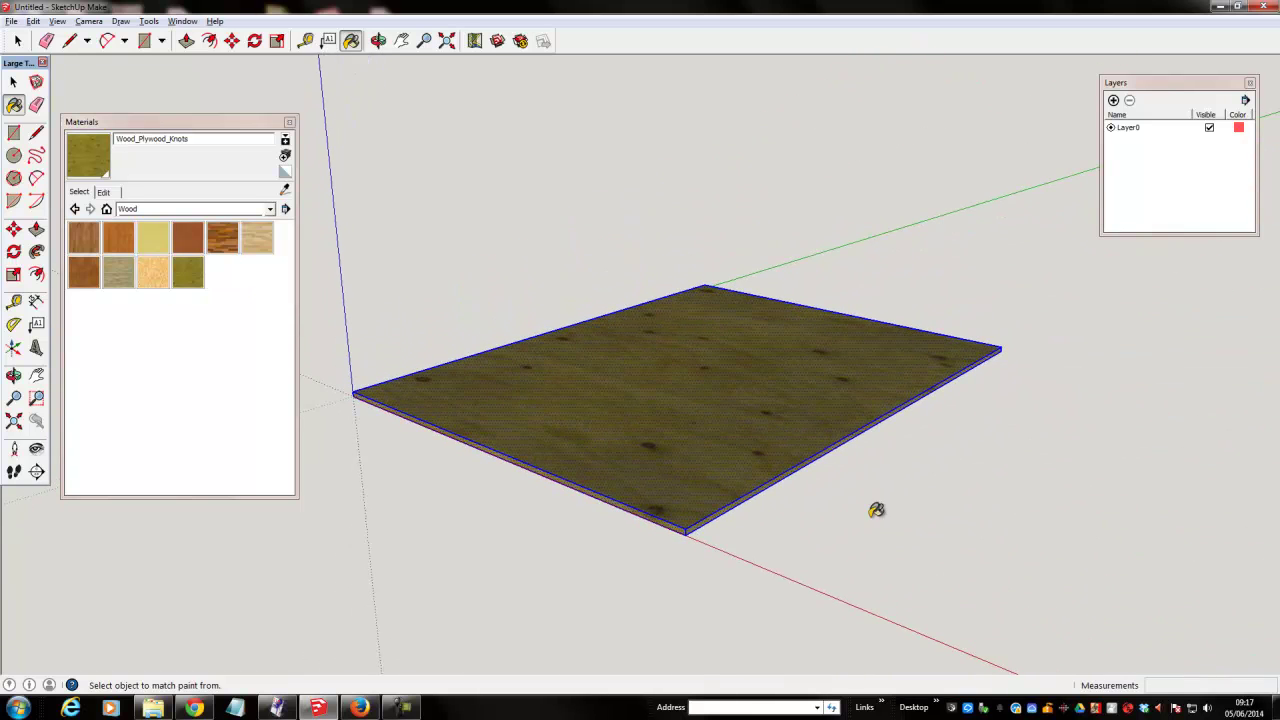
key("space")
left_click(871, 518)
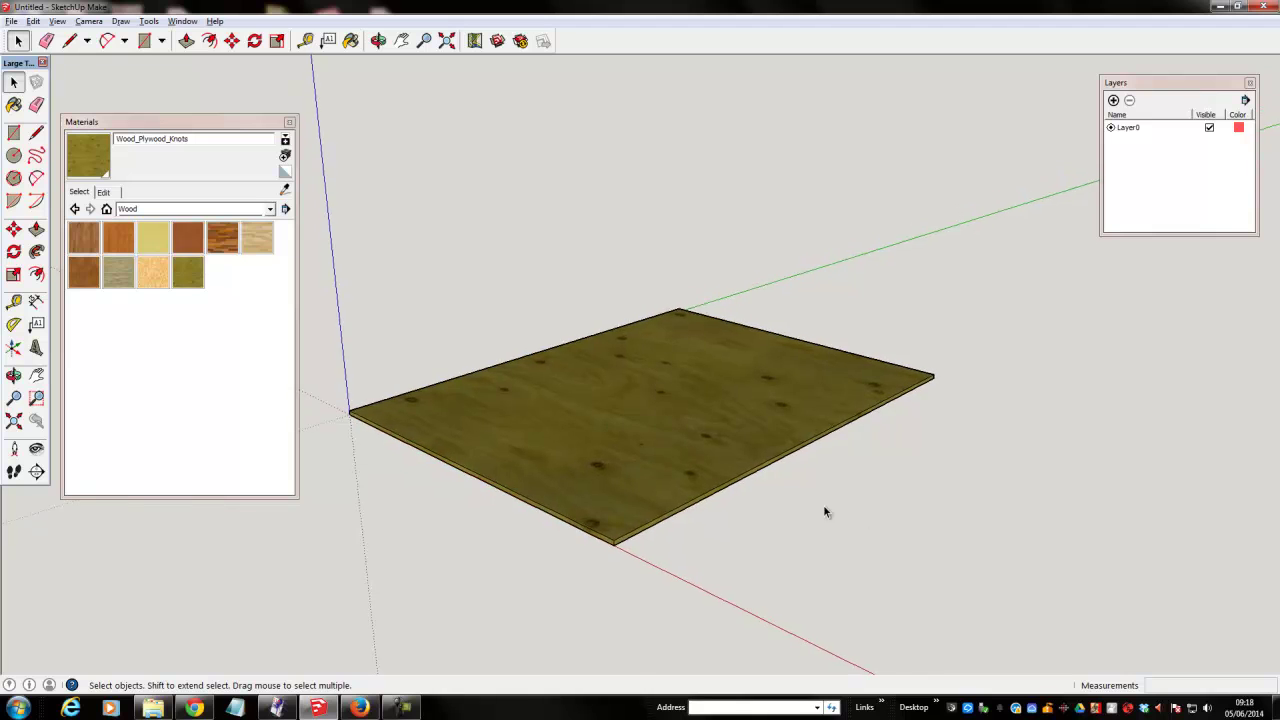
Step: Make the whole plywood board into a component named "Table top" and clear the selection
double_click(656, 437)
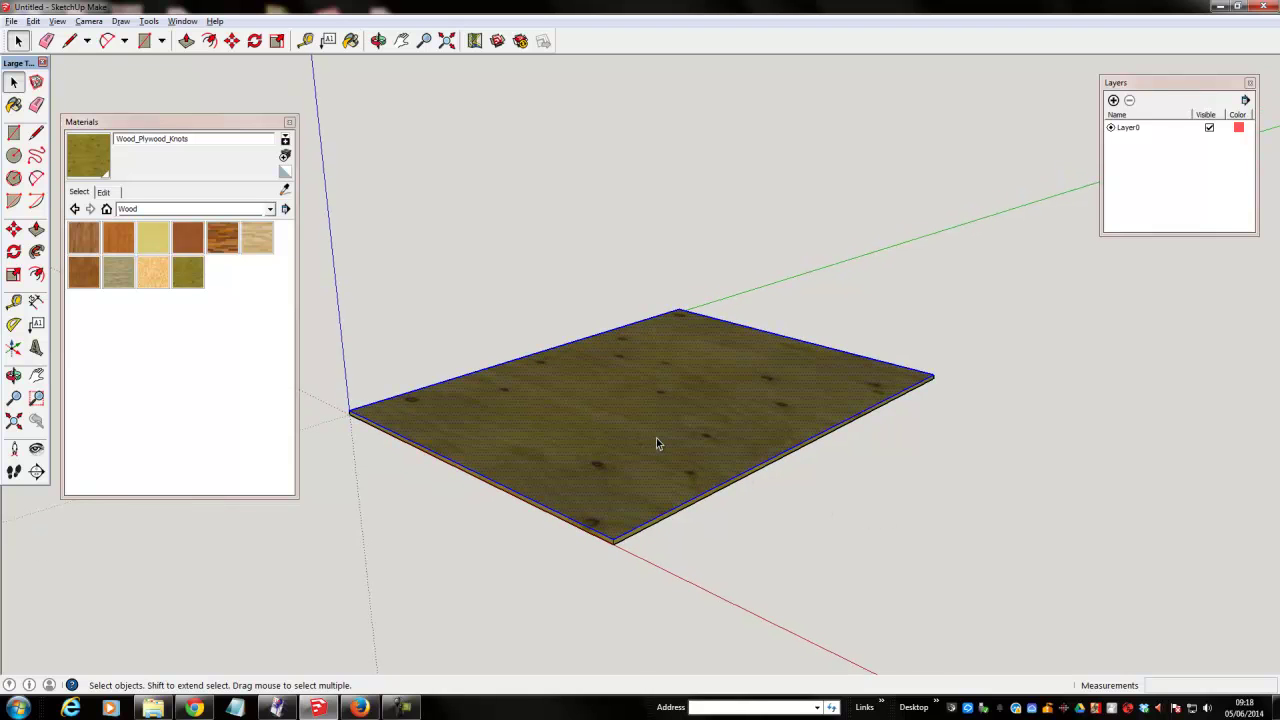
right_click(656, 437)
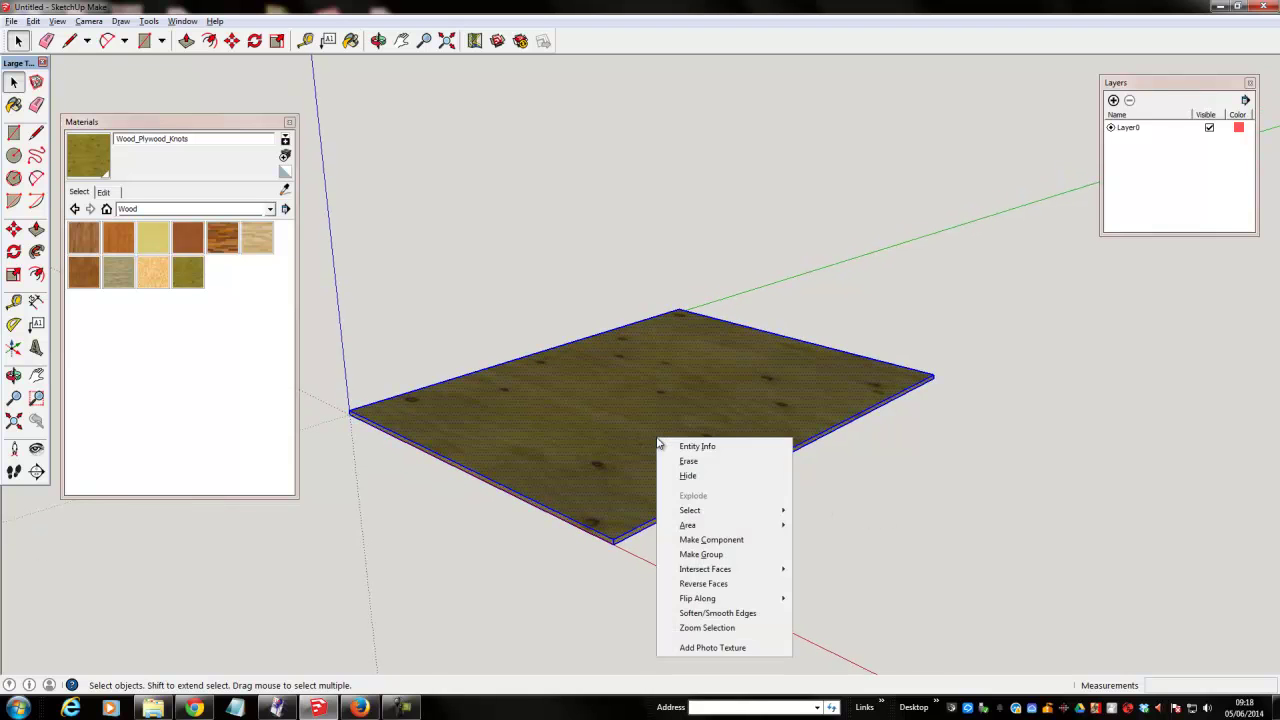
left_click(722, 539)
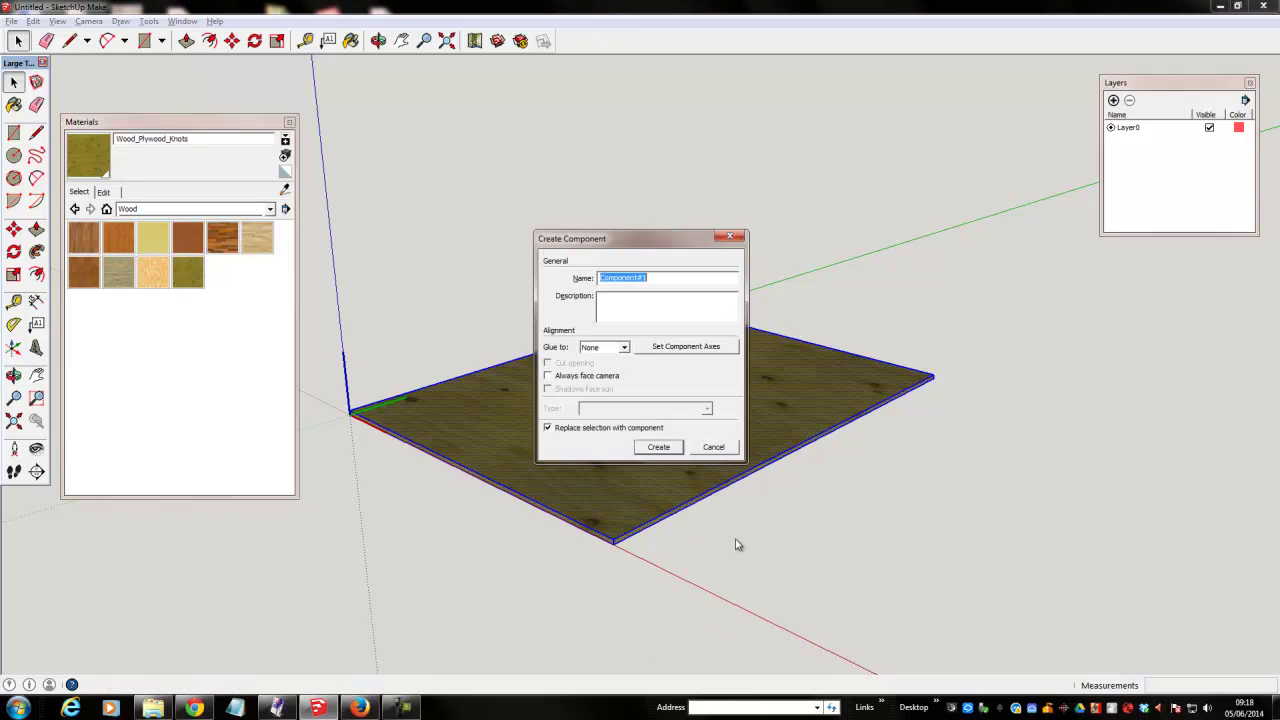
type("Table top")
key("Return")
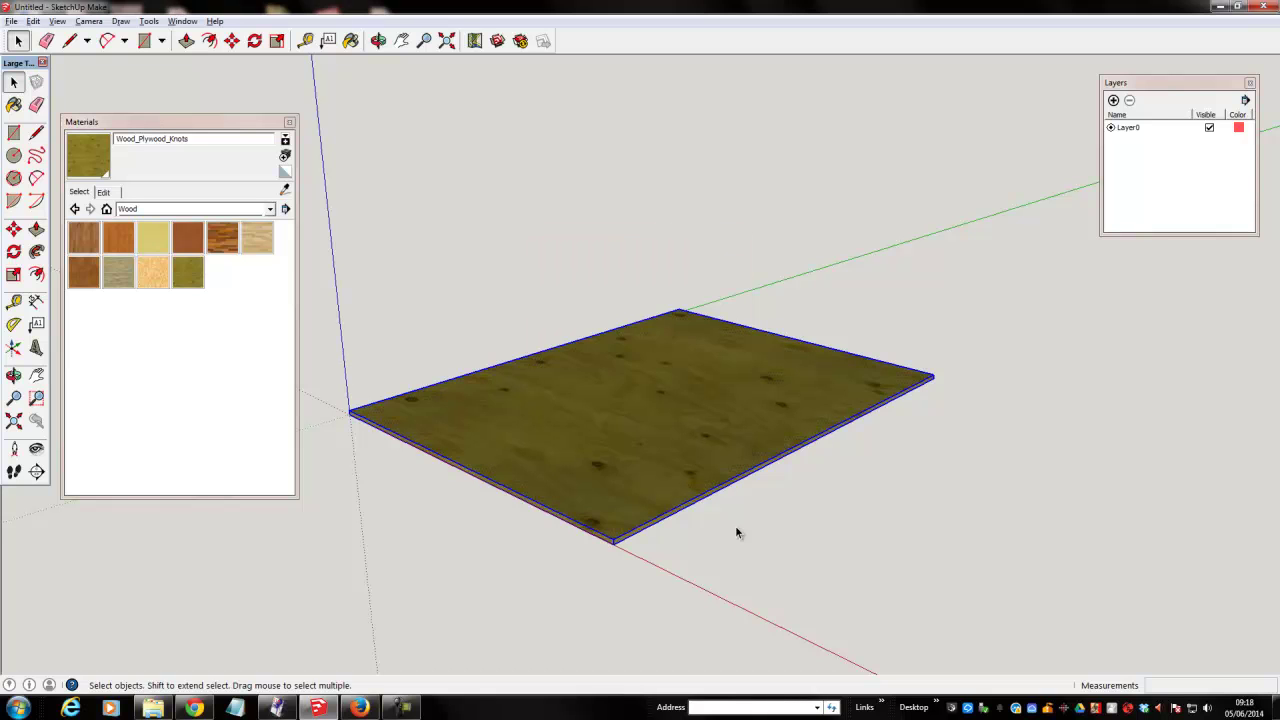
left_click(788, 535)
Step: Open the Components browser, move it clear of the board, and list the components in the model
left_click(184, 21)
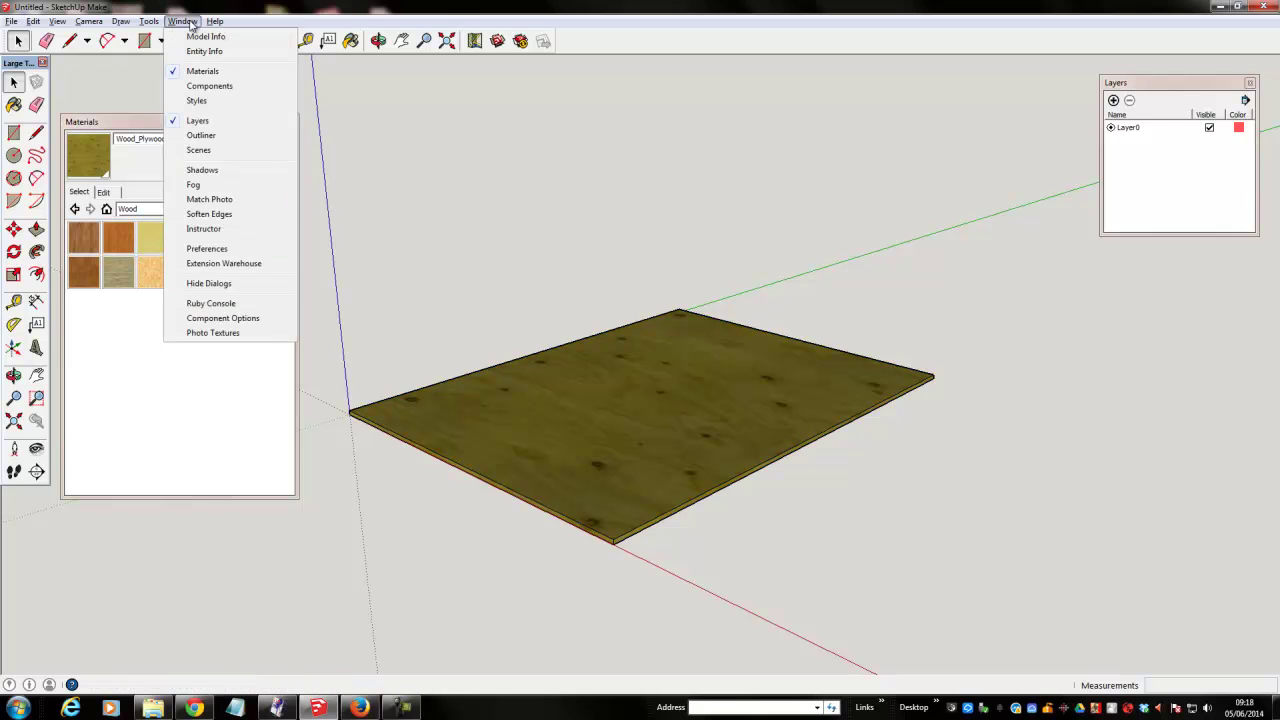
left_click(225, 86)
left_click_drag(990, 238, 1130, 249)
left_click(1066, 331)
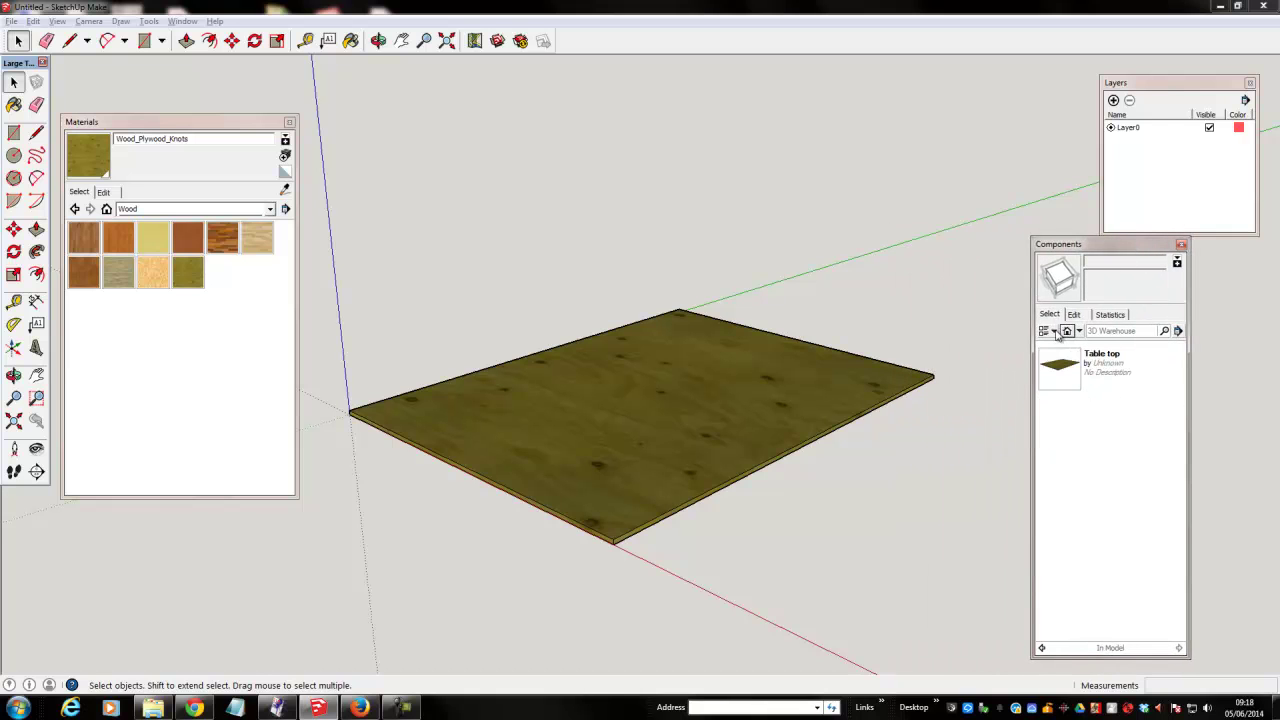
Step: Insert two more copies of the Table top component around the original board and clear the selection
left_click(1068, 375)
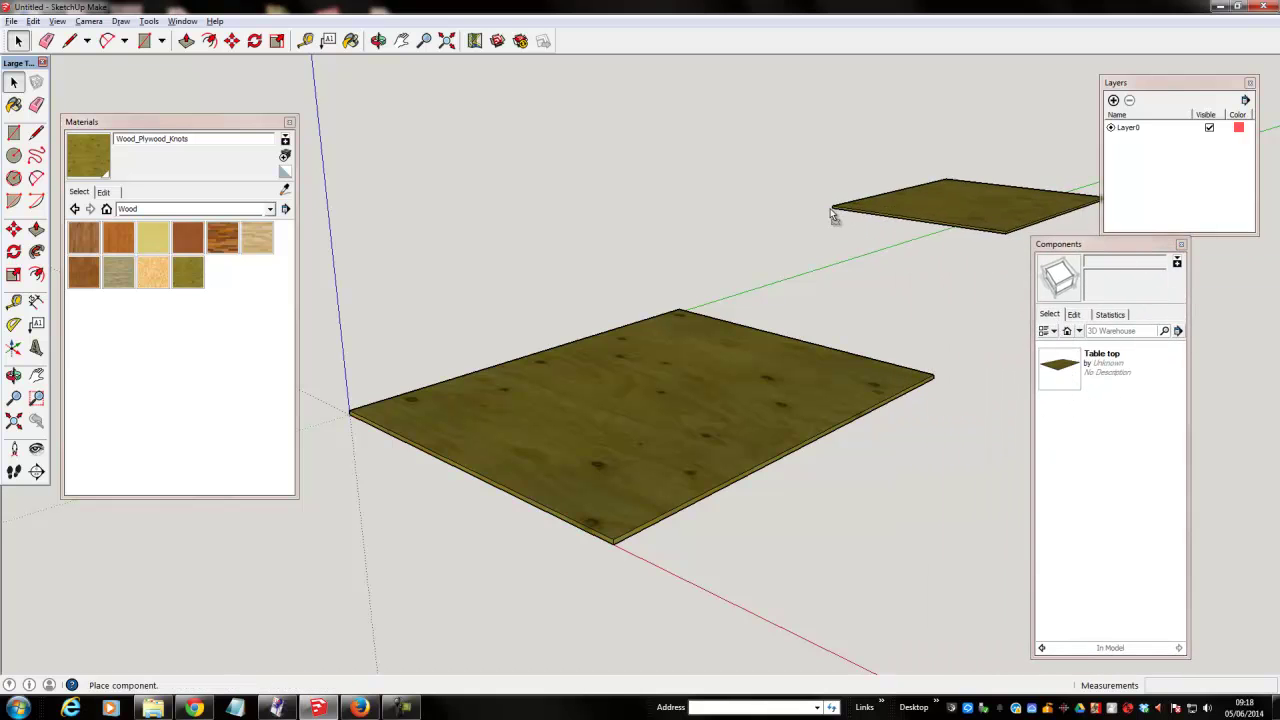
left_click(735, 215)
left_click(1075, 368)
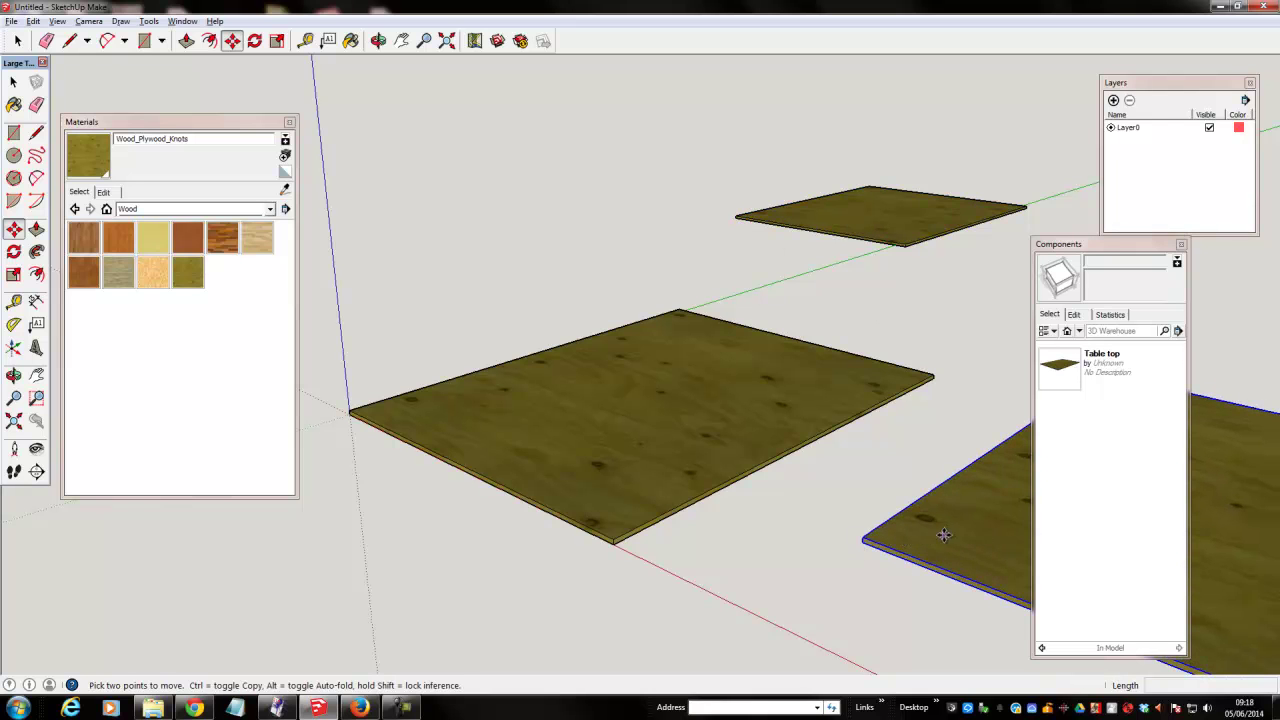
right_click(946, 536)
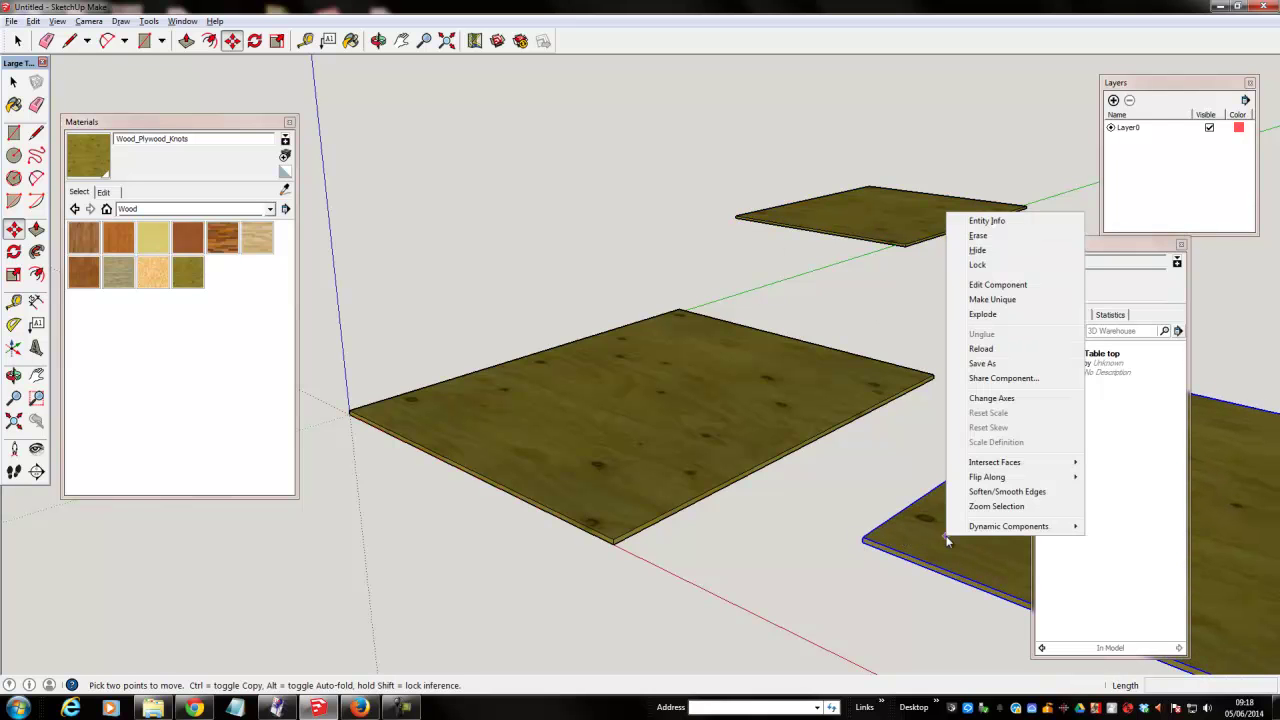
left_click(832, 571)
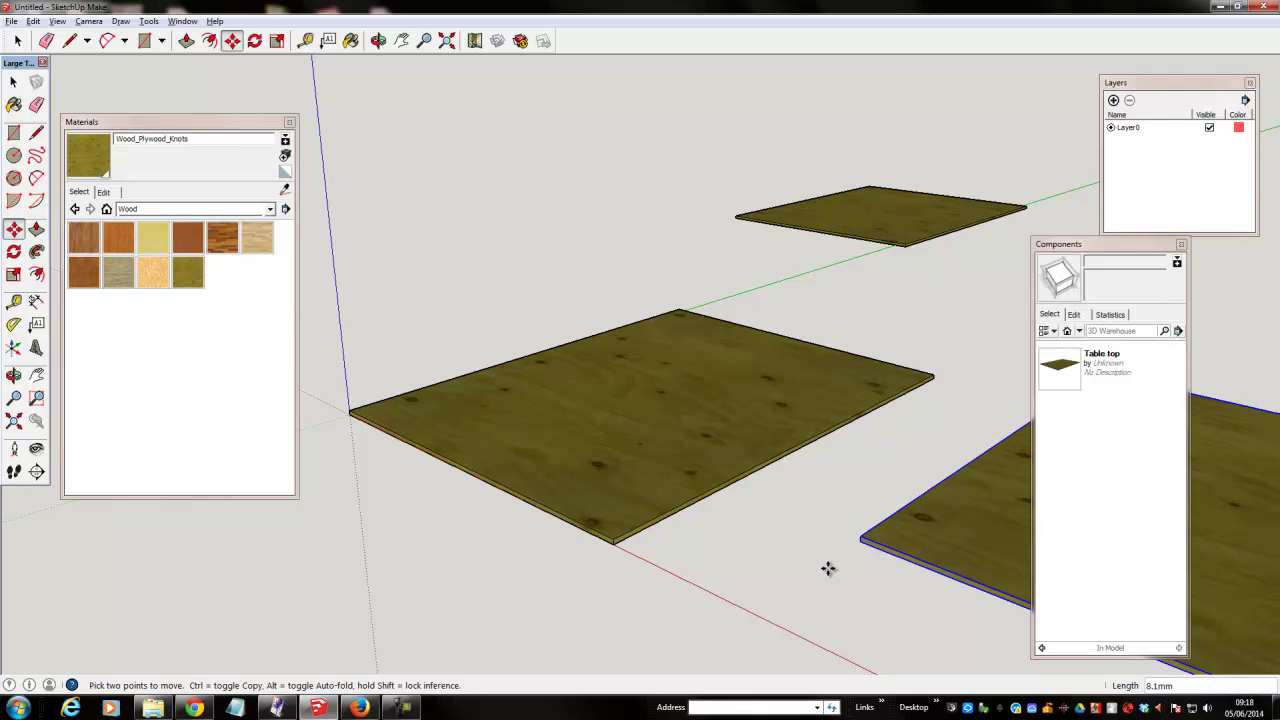
key("space")
left_click(824, 572)
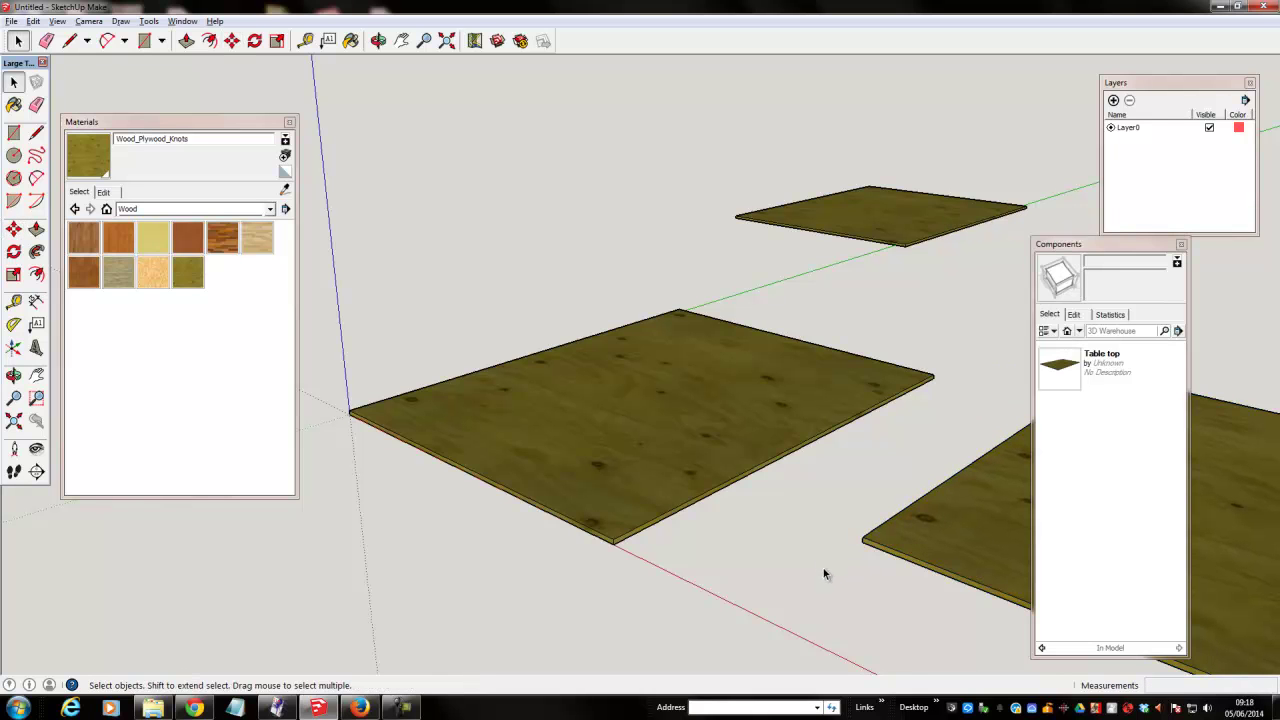
Step: Edit the original Table top component, paint its top face with Wood_OSB, and close the component
double_click(674, 461)
triple_click(674, 458)
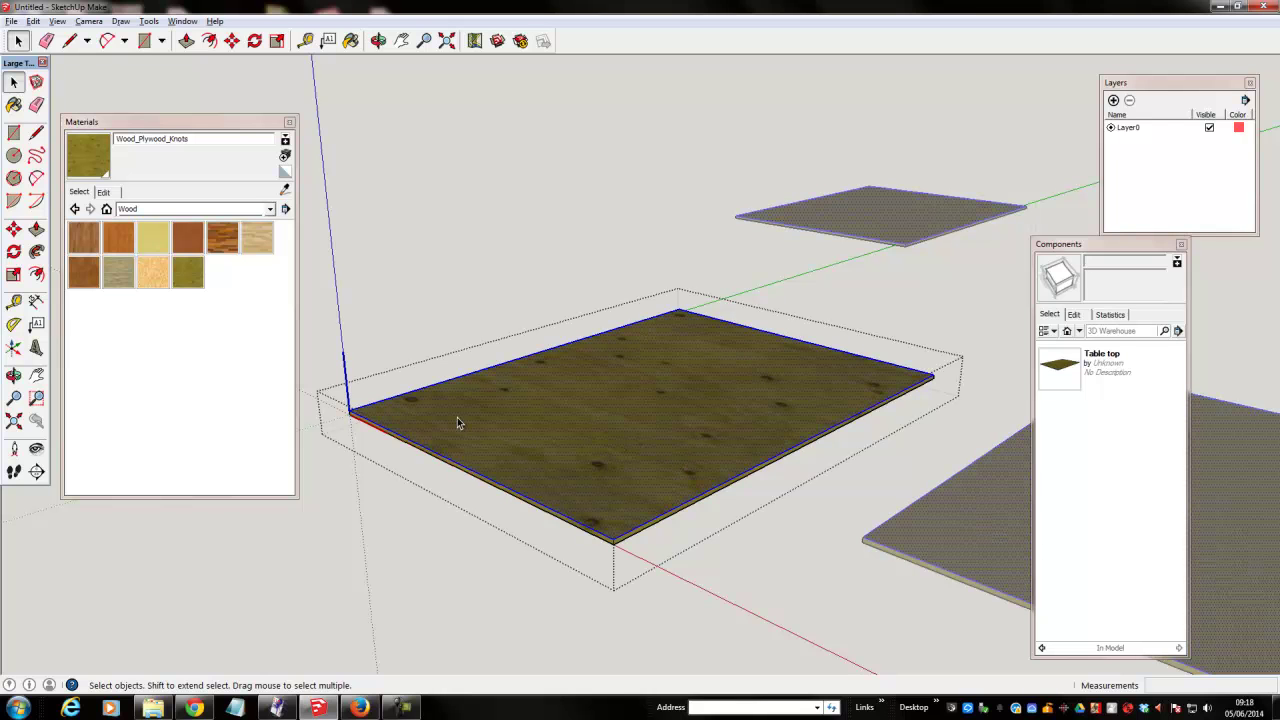
left_click(153, 271)
left_click(585, 405)
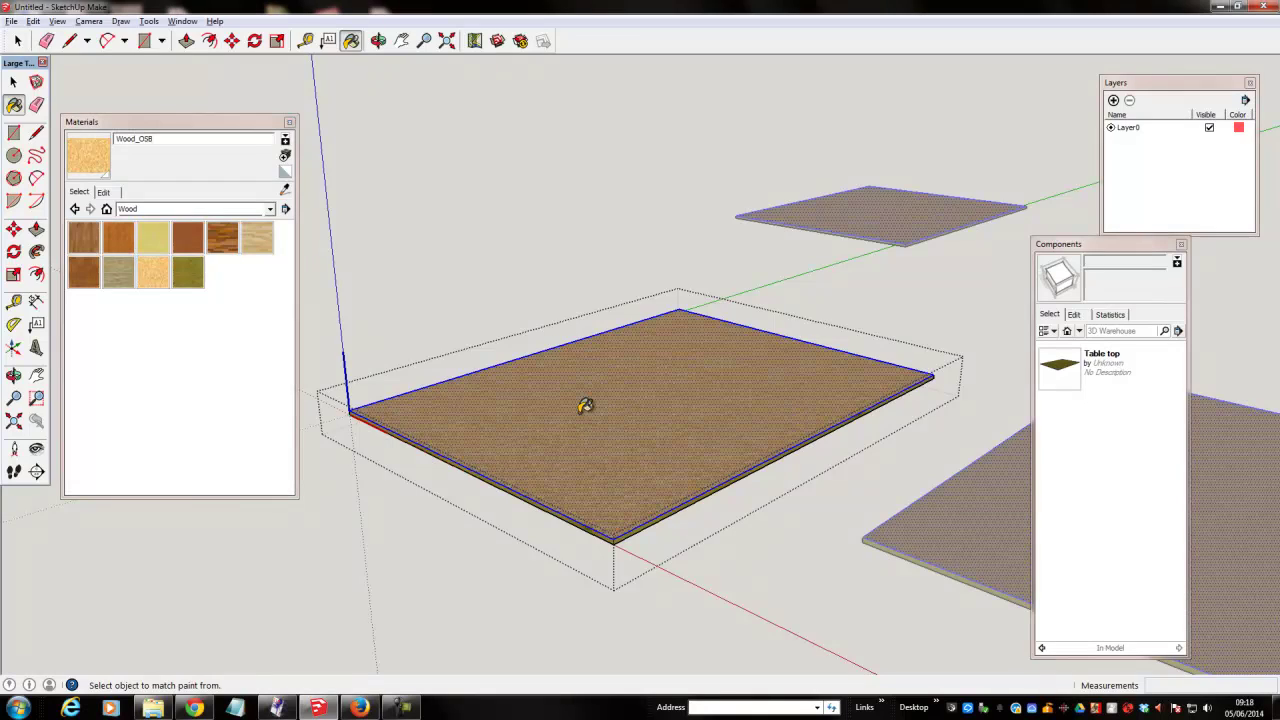
key("space")
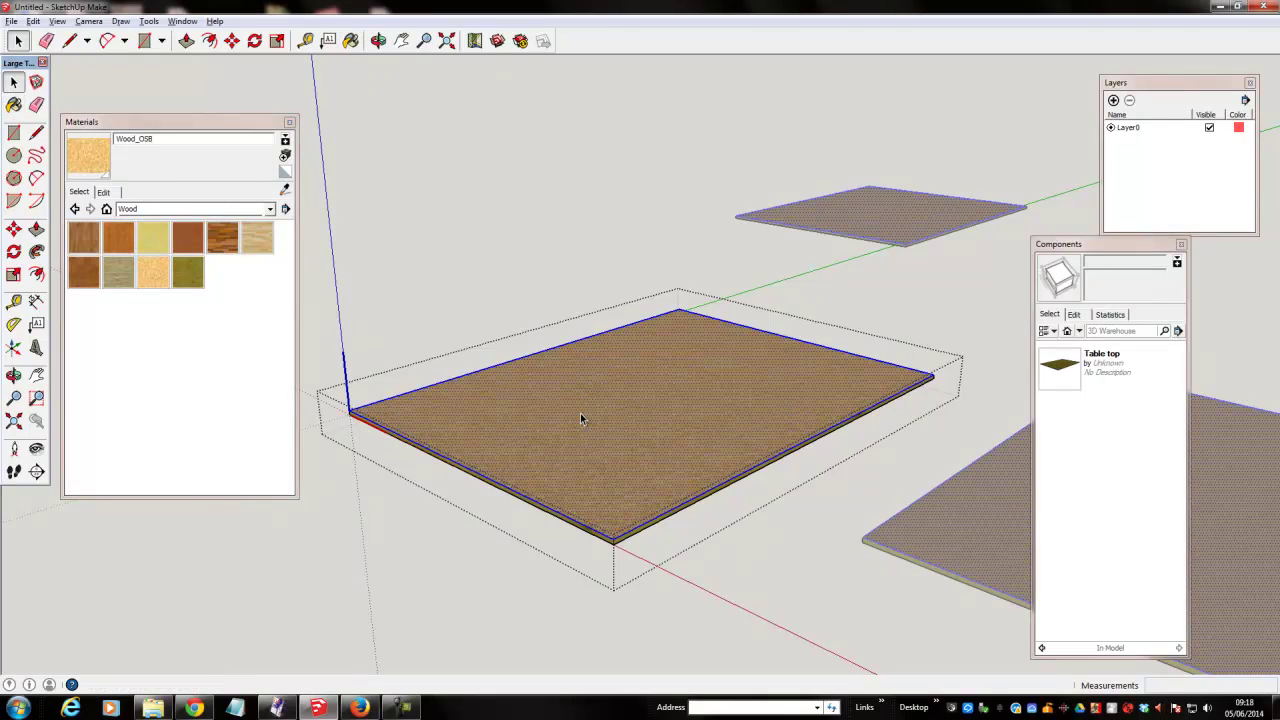
left_click(792, 585)
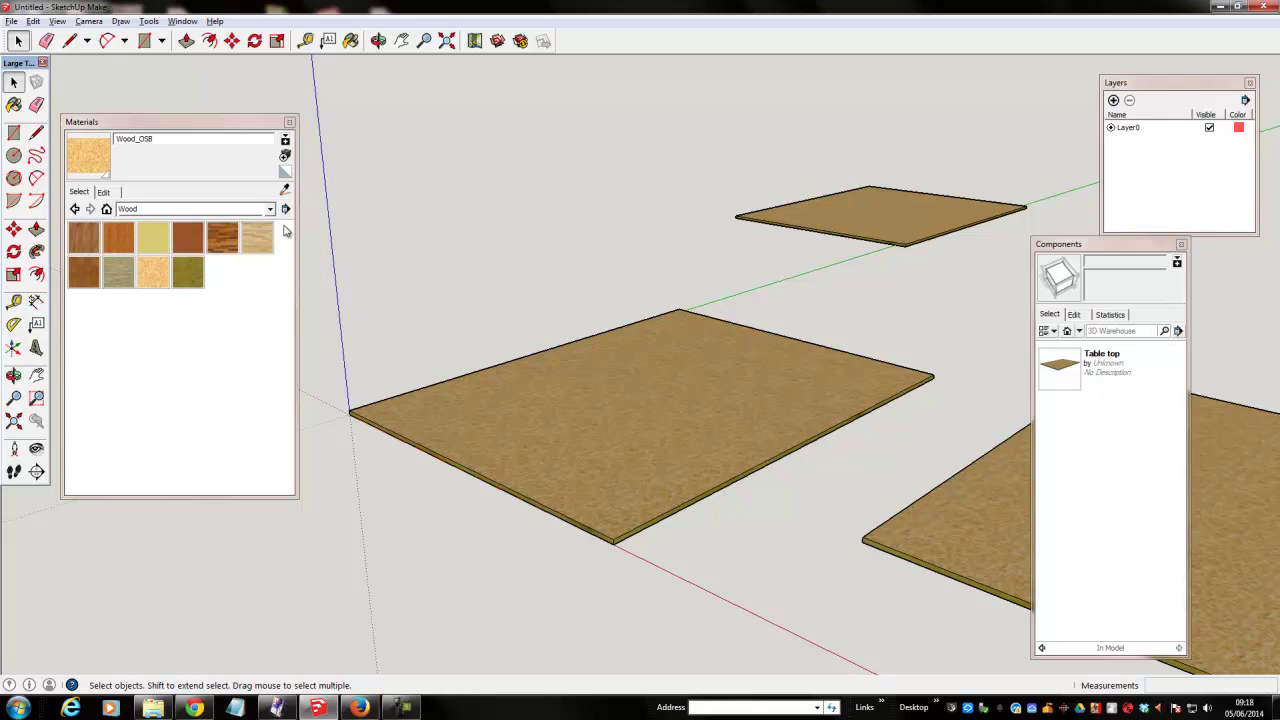
Step: Undo closing the component and the OSB paint, and leave component editing
left_click(34, 21)
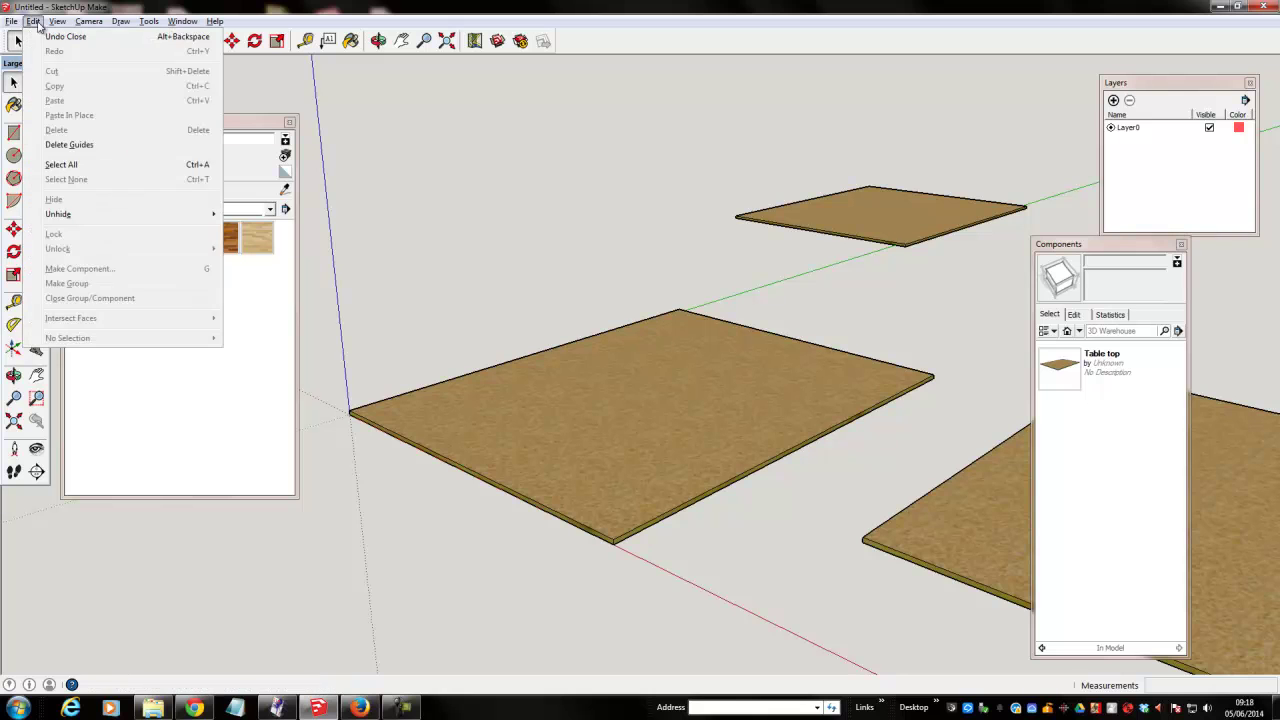
left_click(52, 37)
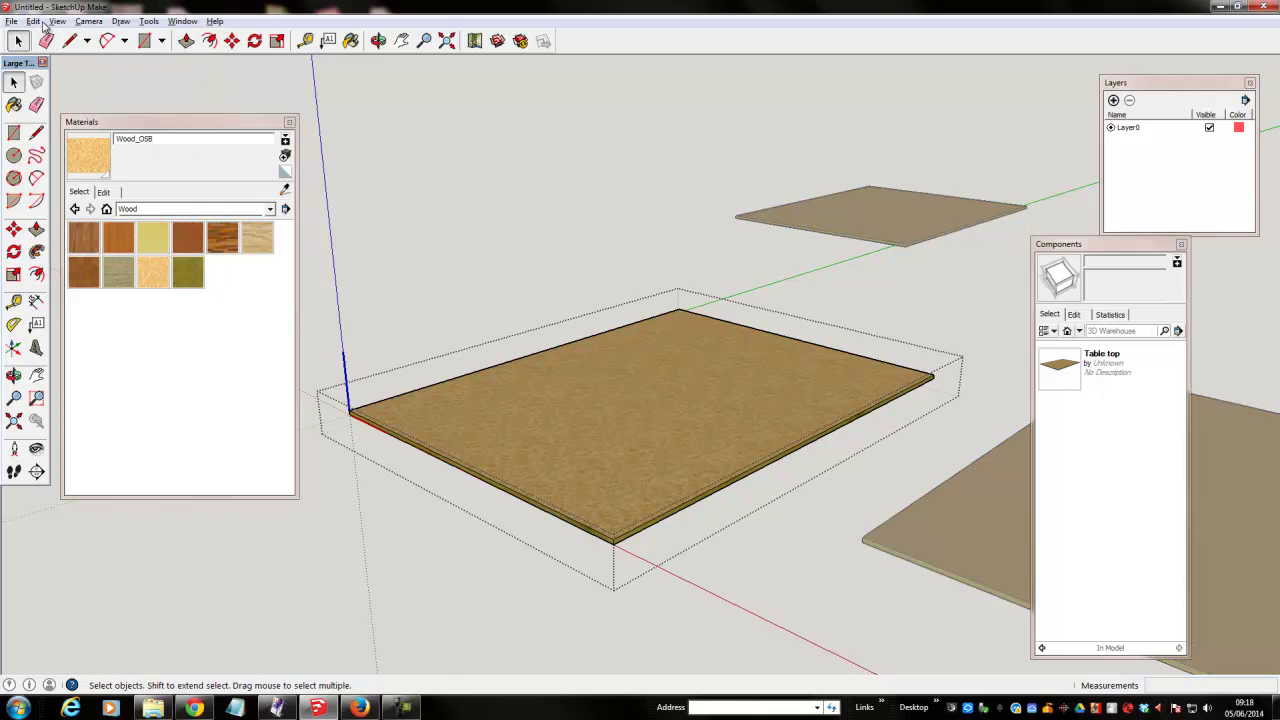
left_click(57, 21)
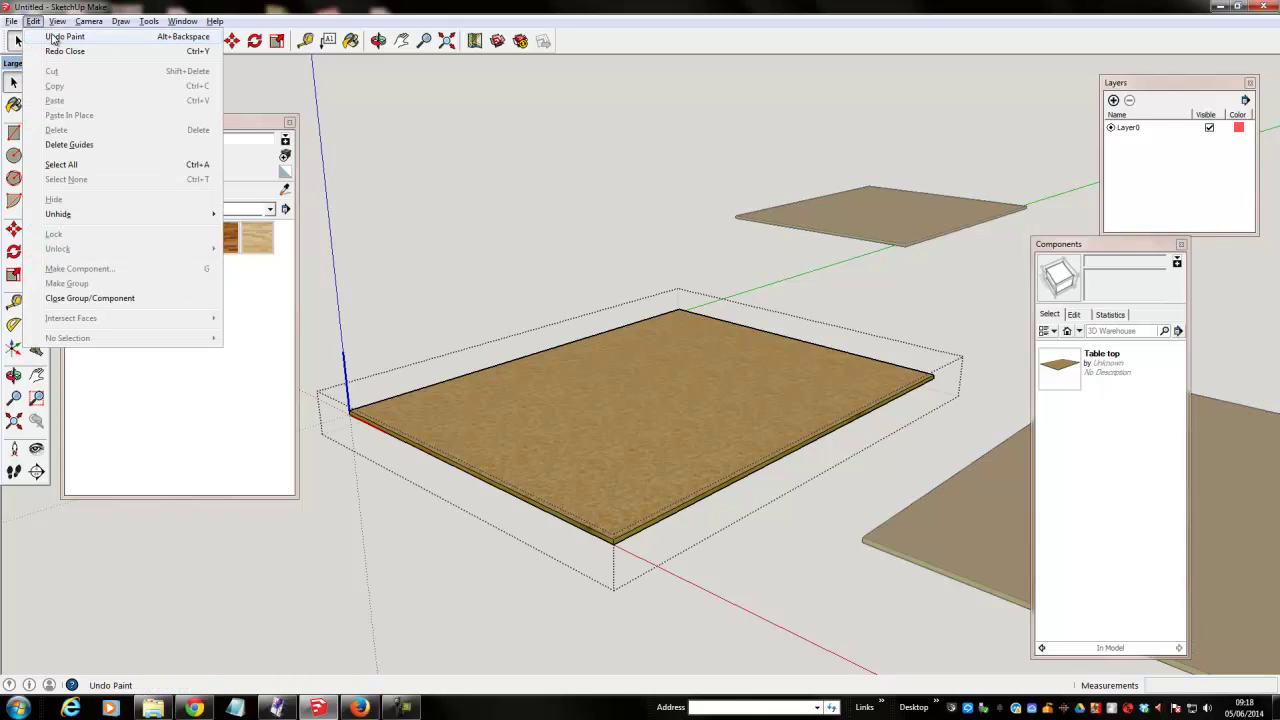
left_click(52, 36)
left_click(548, 177)
Step: Delete the two extra Table top copies, keeping only the original board at the origin
left_click(814, 215)
key("Delete")
left_click(962, 509)
key("Delete")
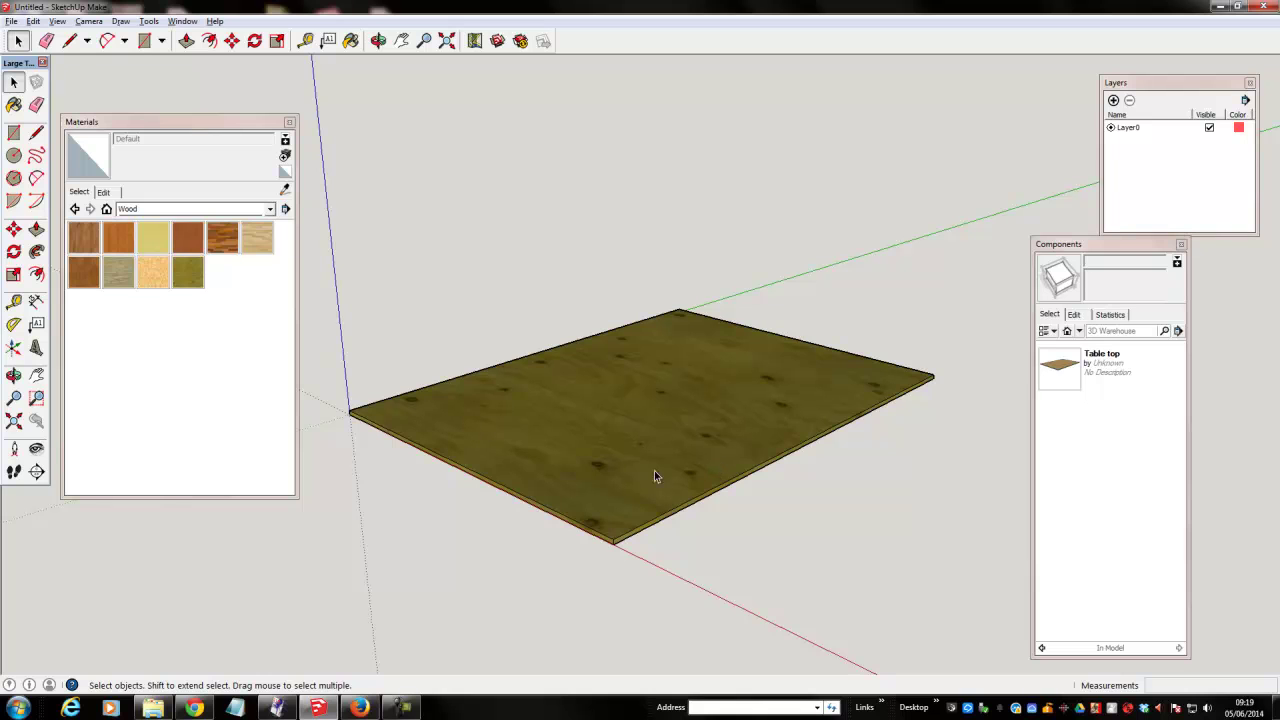
Step: Move the Table top component 650 mm straight up along the blue axis and clear the selection
left_click(589, 460)
key("m")
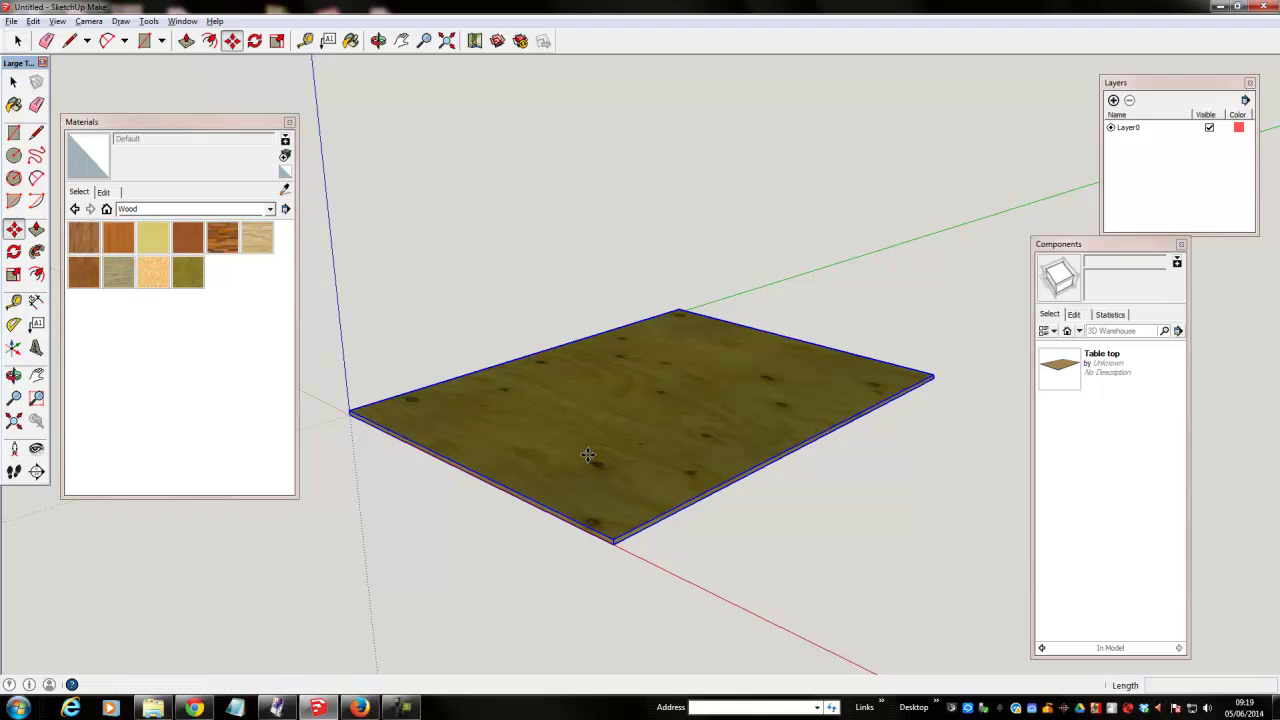
left_click(588, 455)
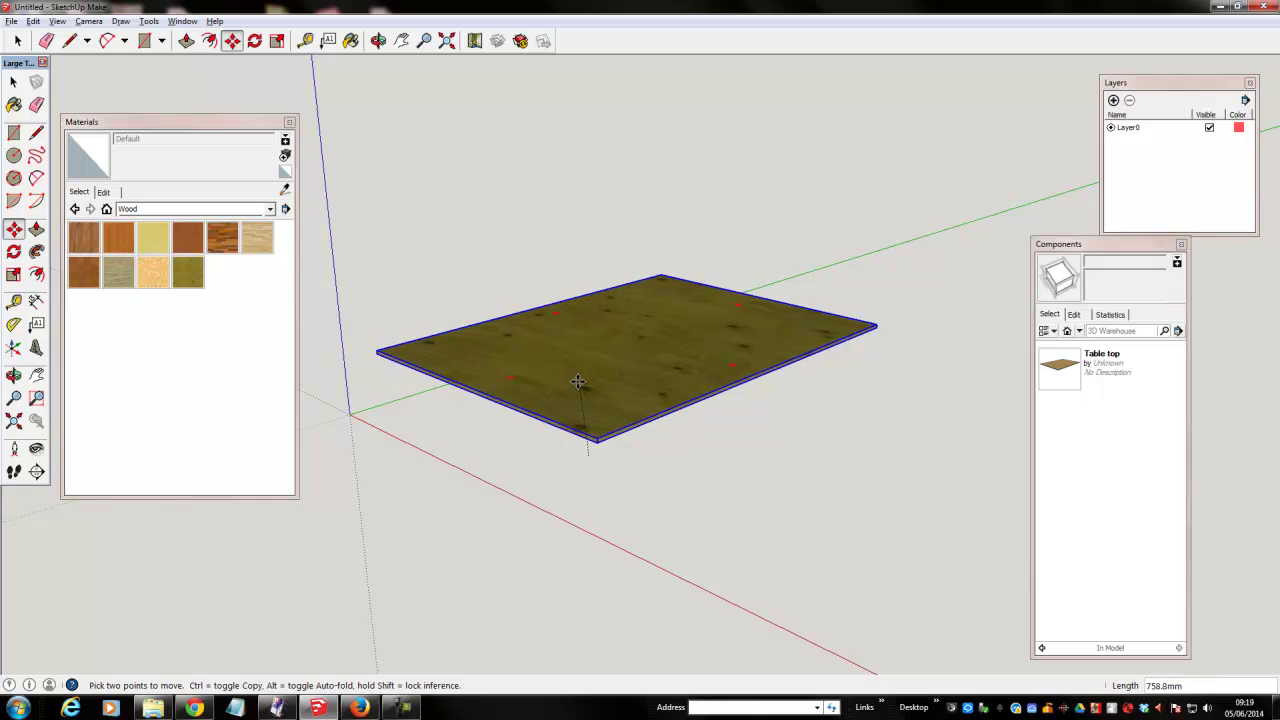
left_click(583, 373)
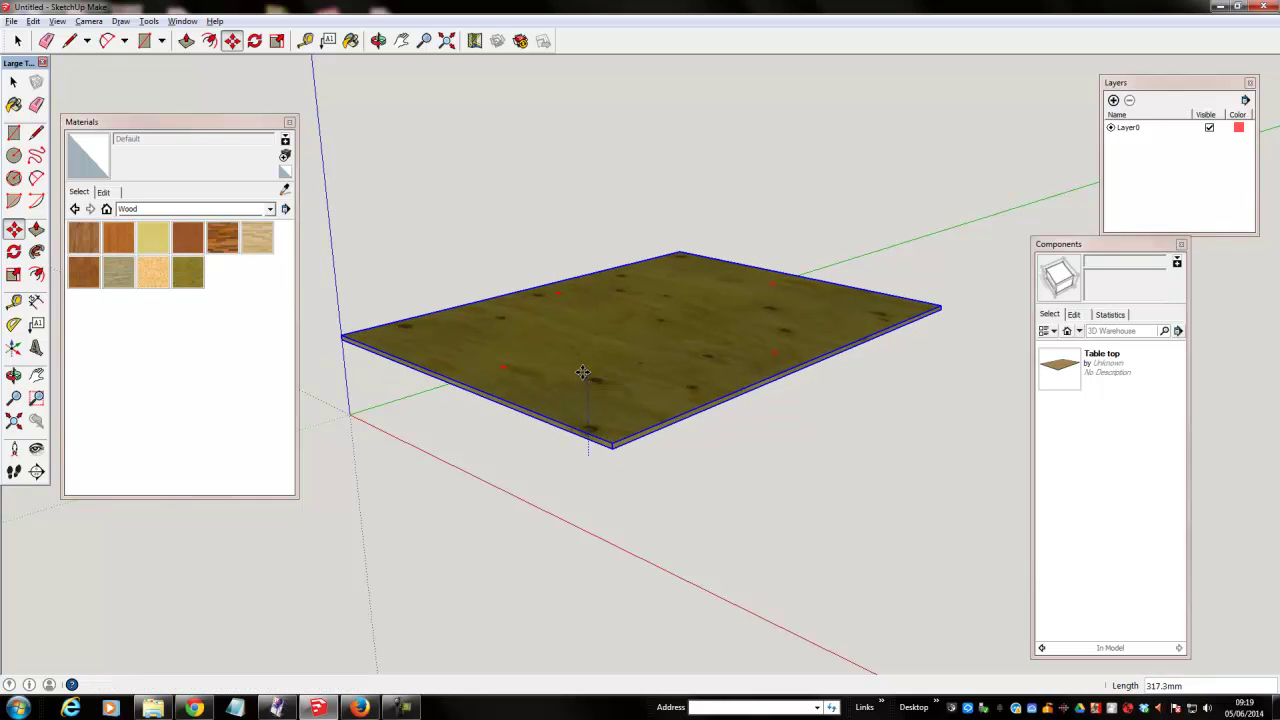
type("650")
key("Return")
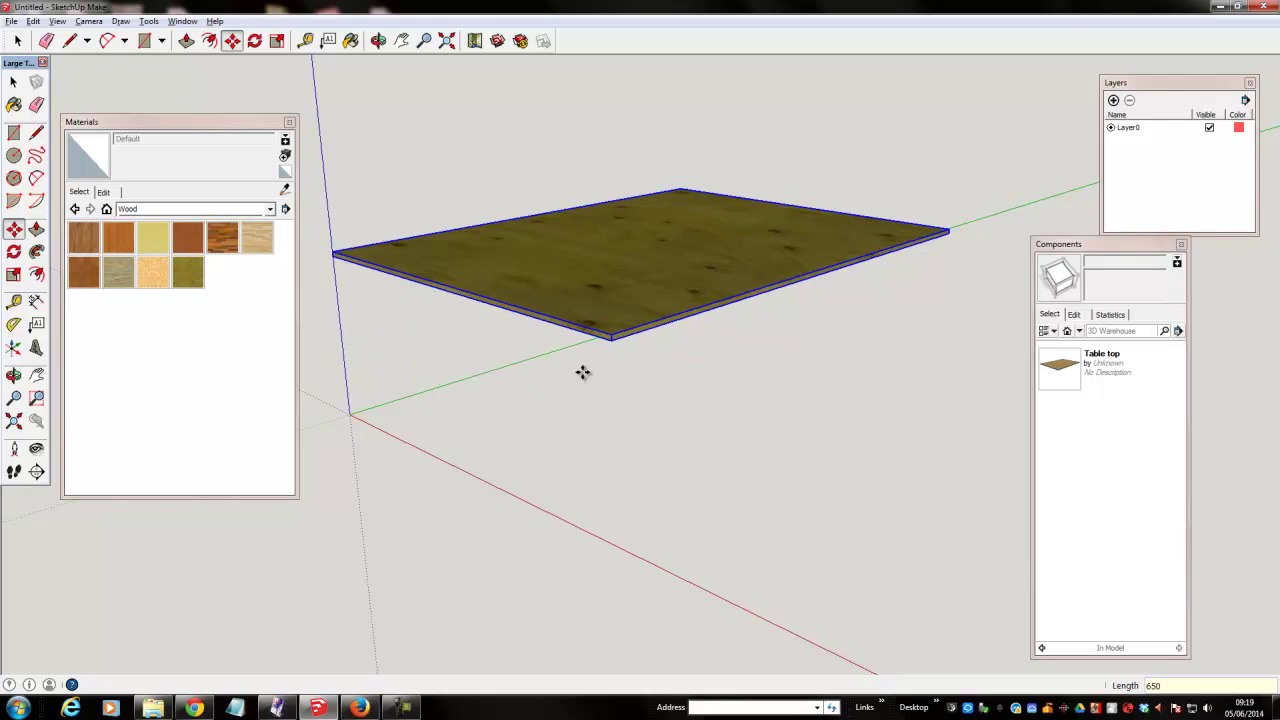
key("space")
left_click(583, 412)
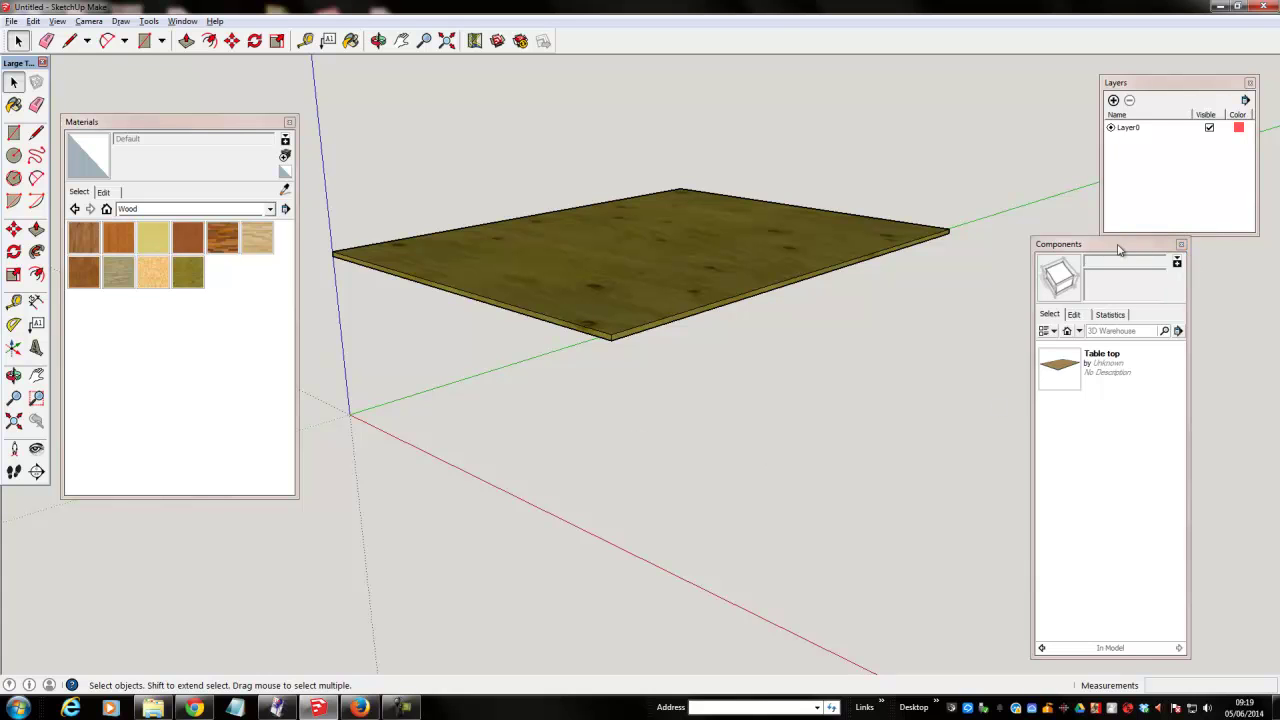
Step: Shorten the Components window, place it directly beneath the Layers window, and close the Materials window
left_click_drag(1146, 657, 1146, 408)
left_click_drag(1084, 249, 1153, 252)
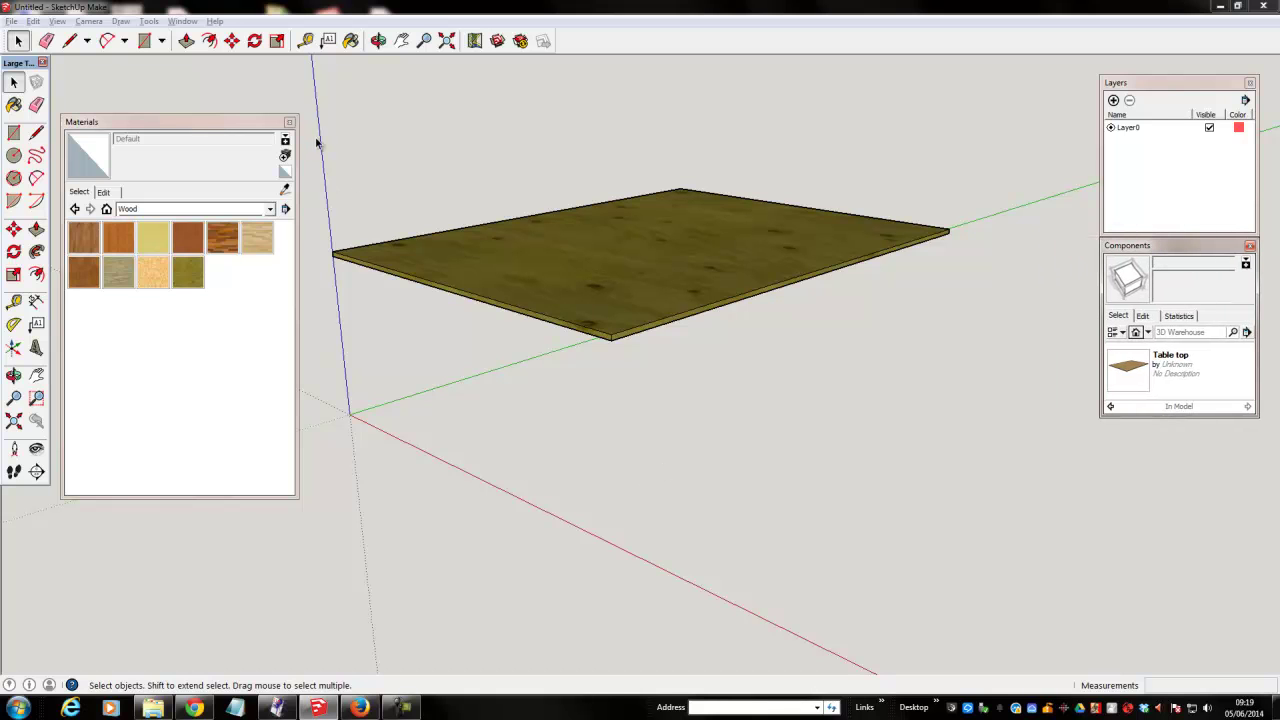
left_click(289, 122)
Step: Place guide lines on the table top's underside, 150 mm in from each of its two long edges
middle_click_drag(680, 515, 527, 358)
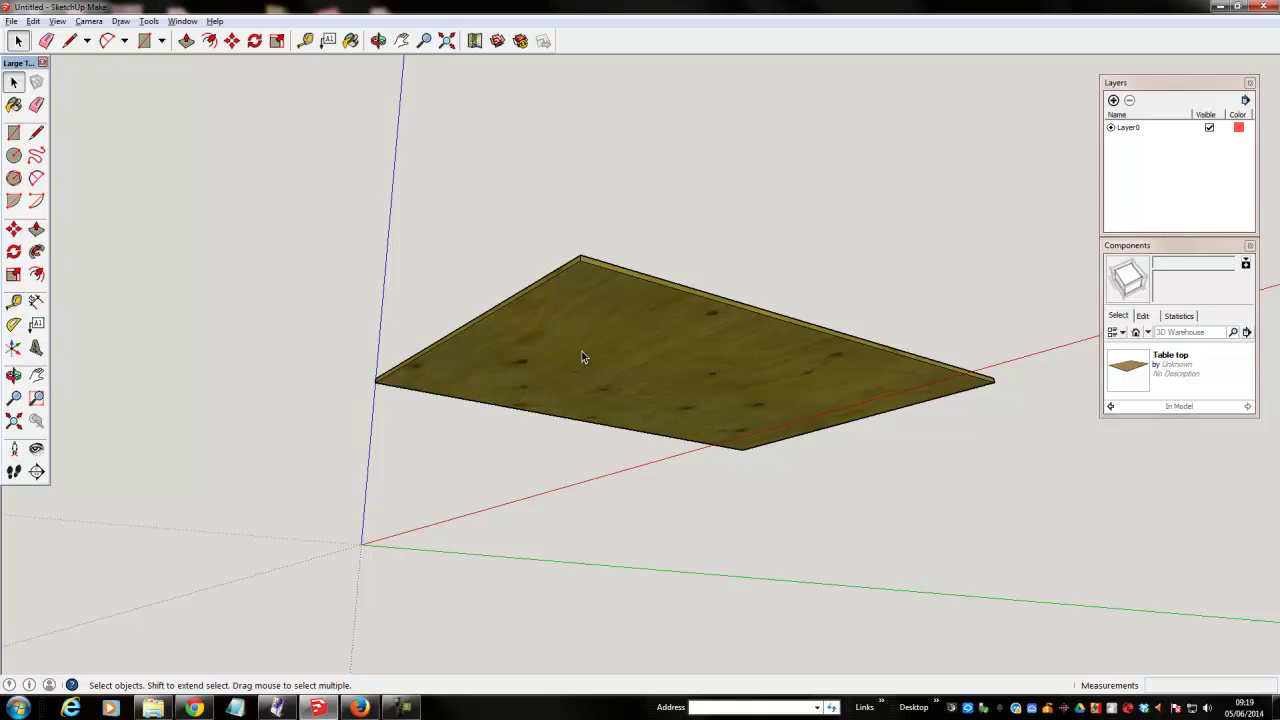
middle_click_drag(602, 454, 650, 465)
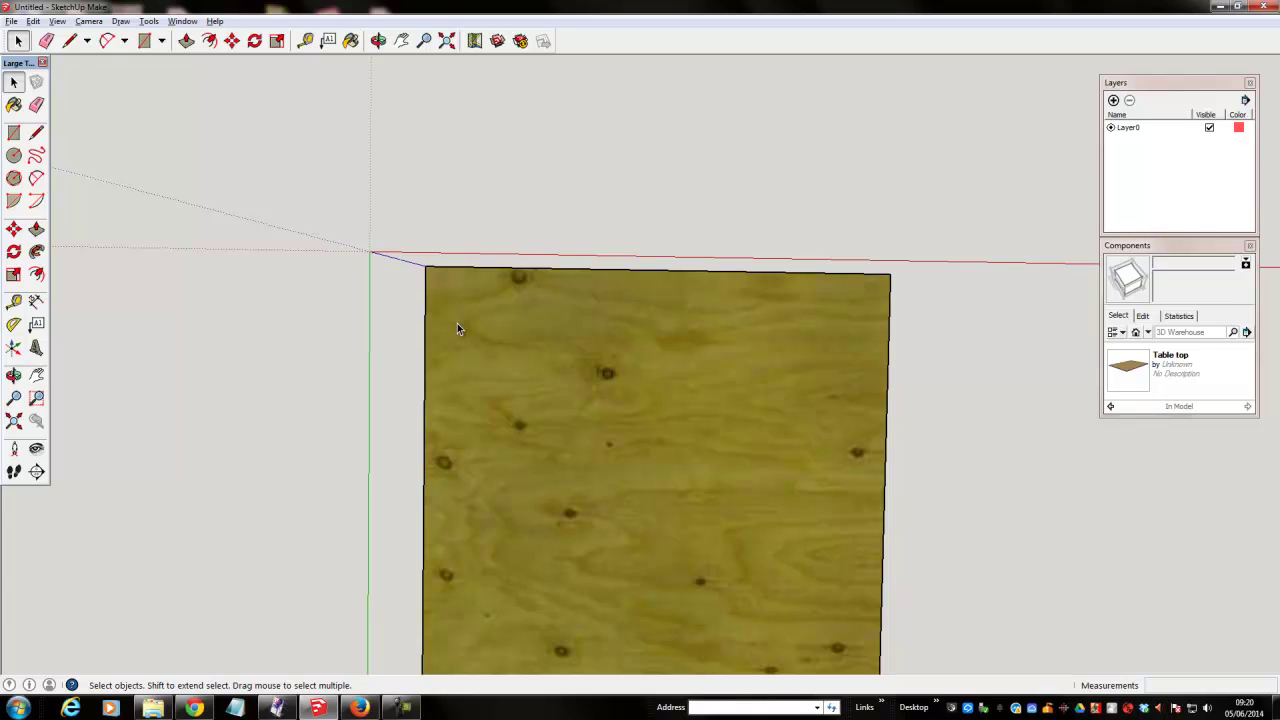
left_click(36, 132)
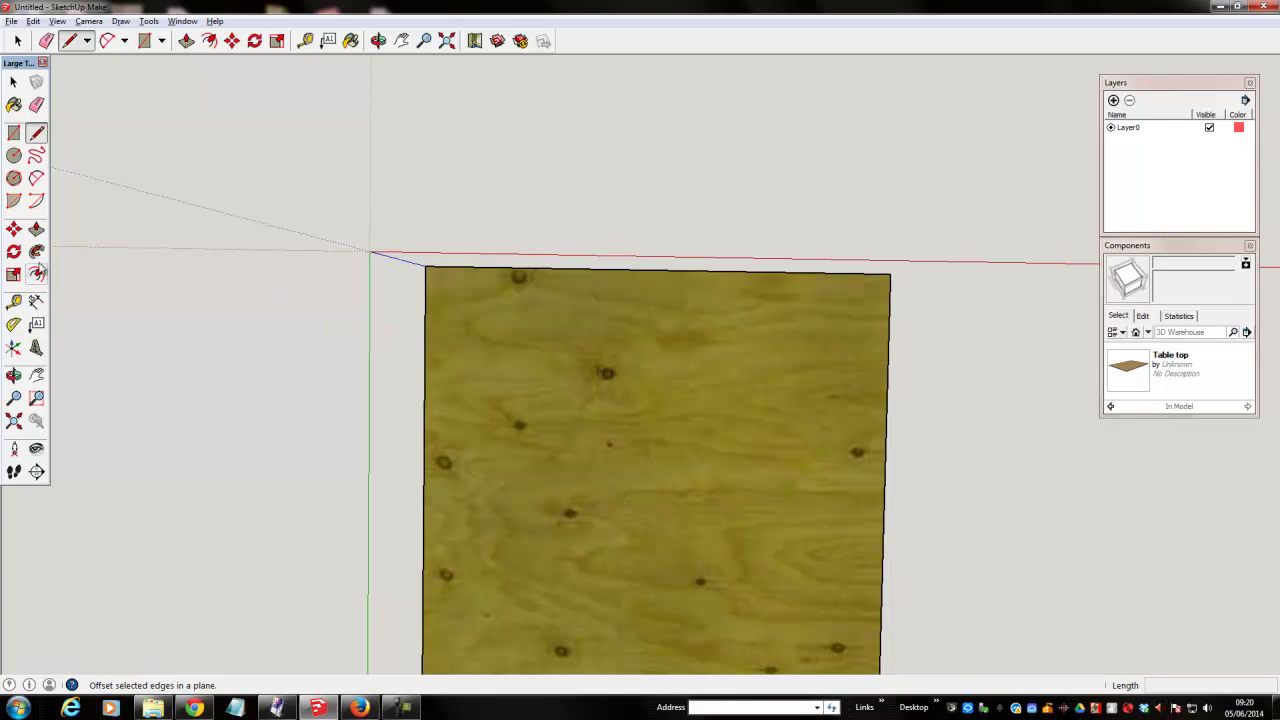
left_click(16, 300)
left_click(425, 358)
left_click(468, 357)
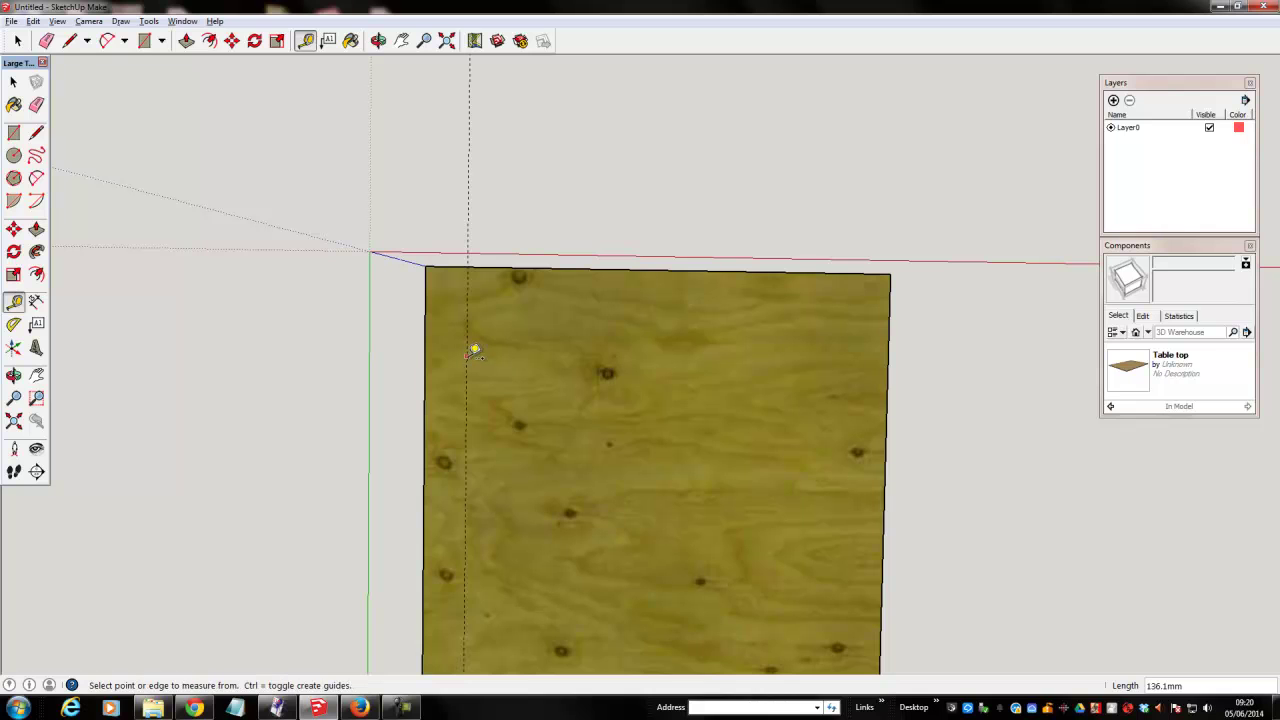
type("150")
key("Return")
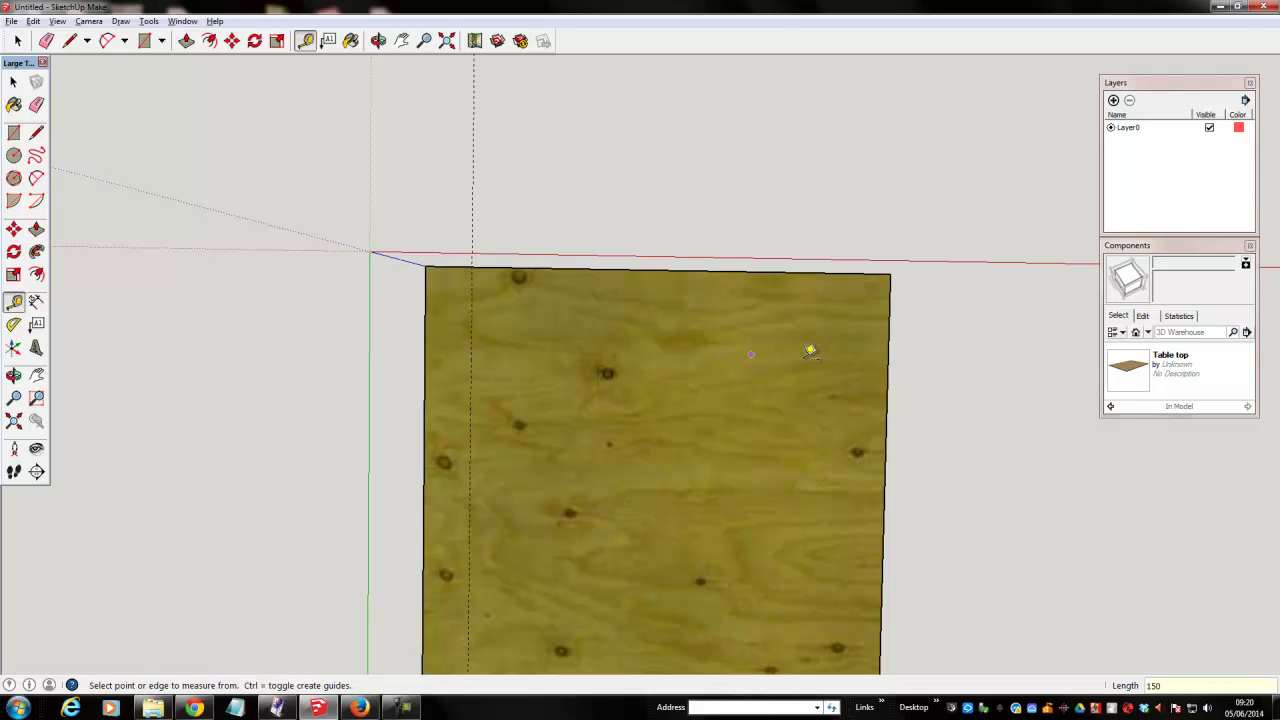
left_click(890, 337)
left_click(847, 331)
type("15")
Step: Place guide lines on the table top's underside, 150 mm in from each of its two short edges
left_click(707, 271)
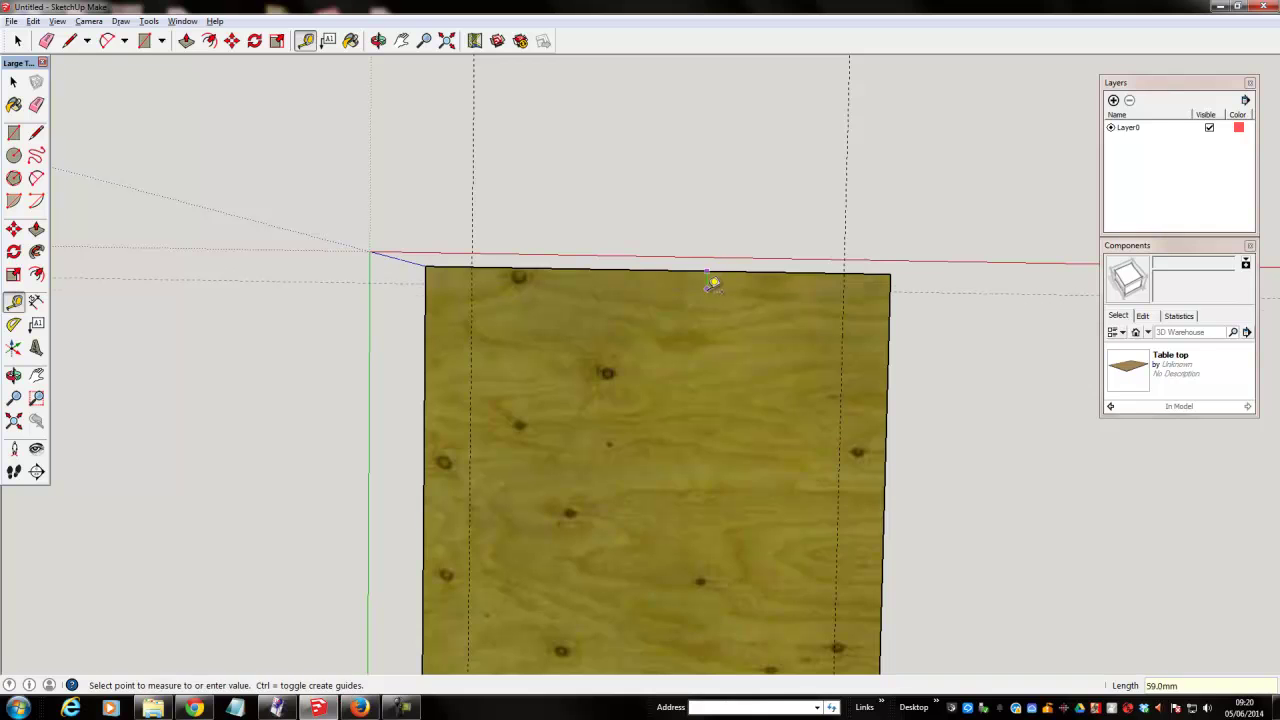
left_click(713, 297)
type("150")
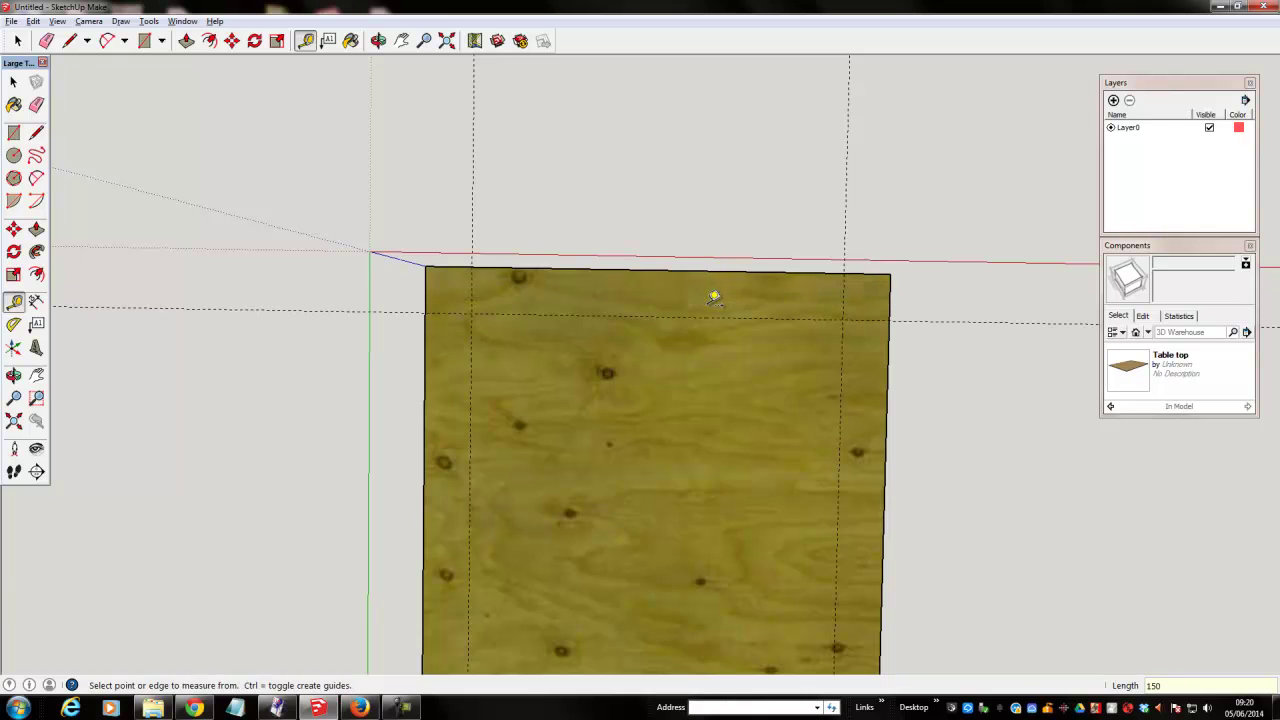
middle_click_drag(713, 297, 655, 498)
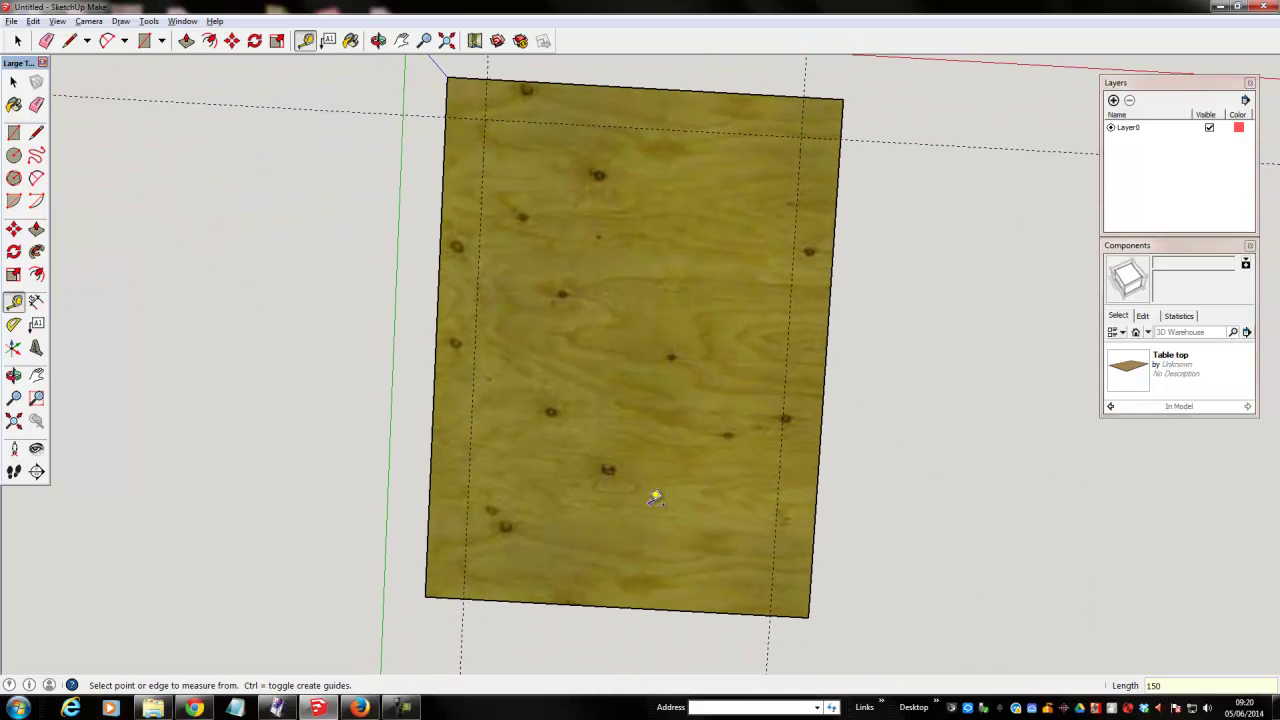
left_click(623, 597)
left_click(627, 575)
scroll(660, 509, "up", 3)
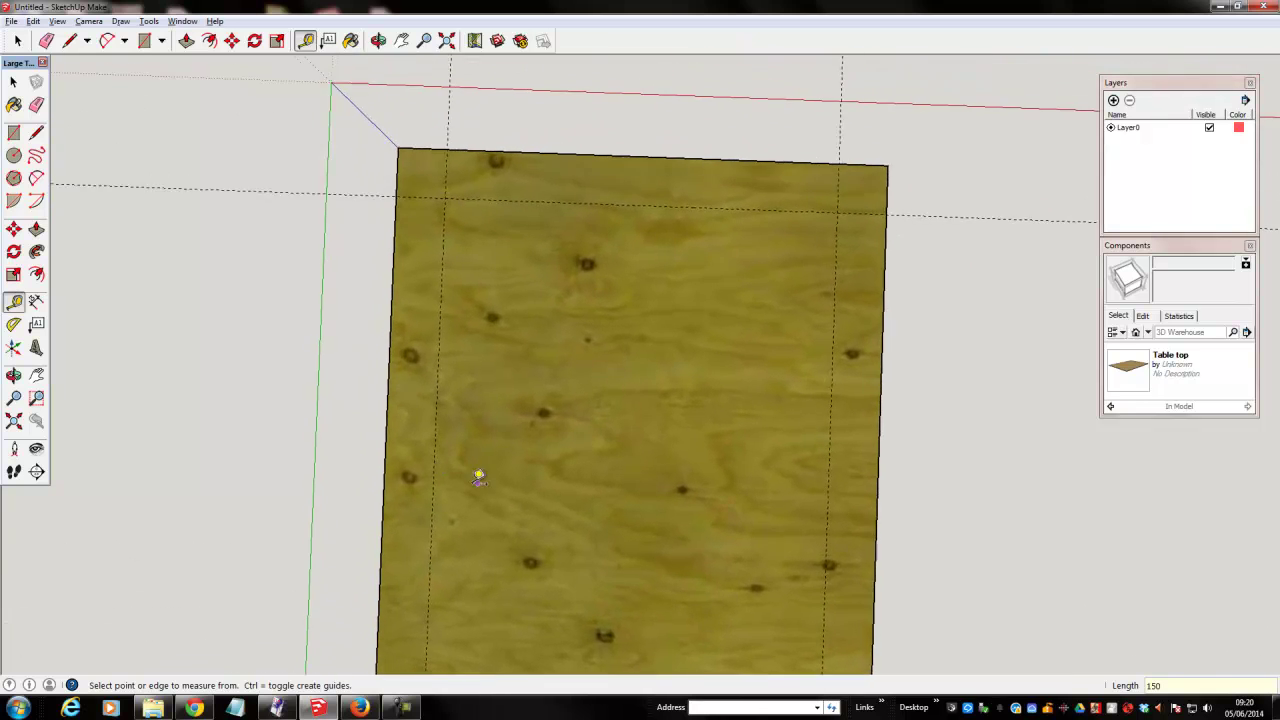
scroll(376, 487, "up", 2)
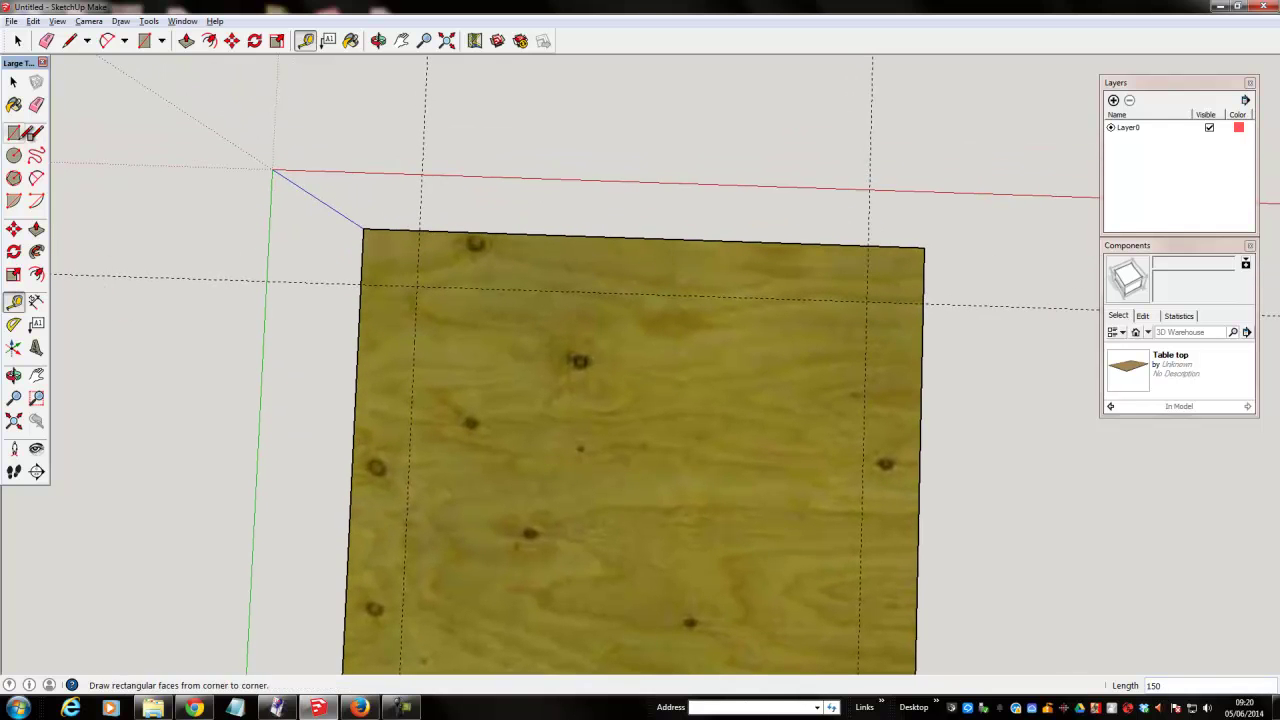
Step: Draw a 1200 by 18 mm rectangle on the table top's underside, starting at the guide intersection along one short end
left_click(14, 133)
left_click(417, 287)
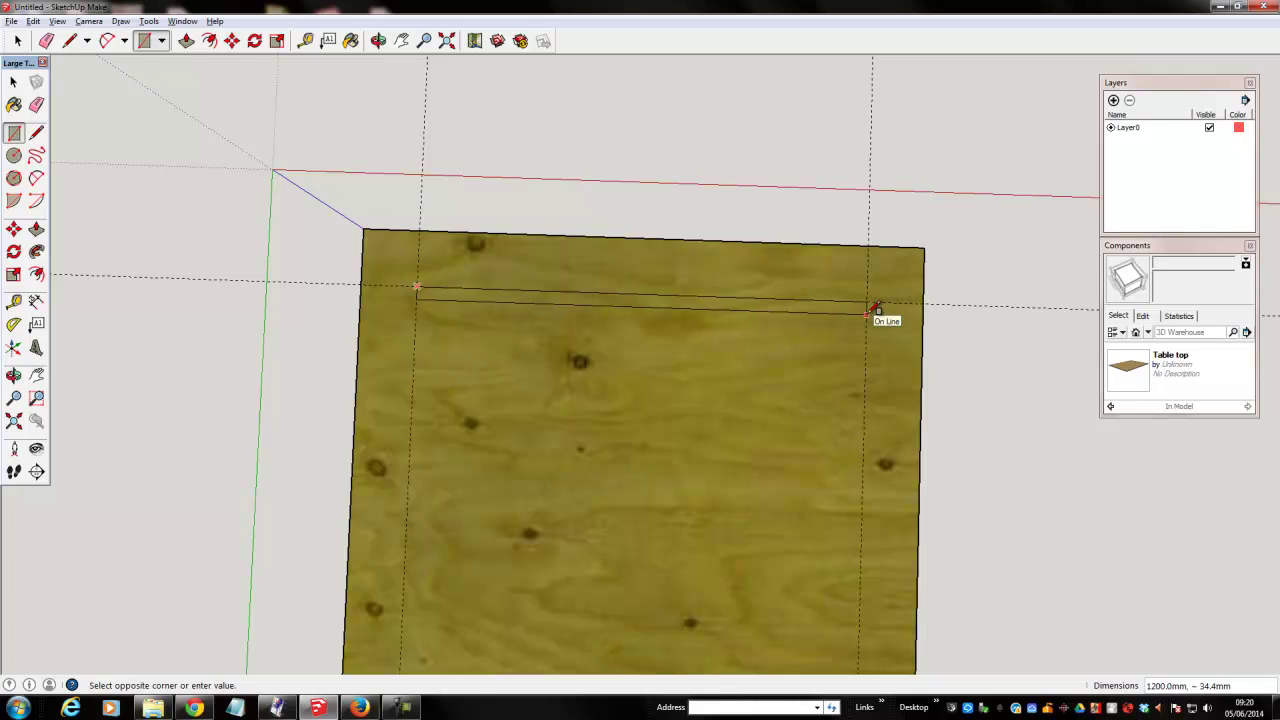
left_click(870, 310)
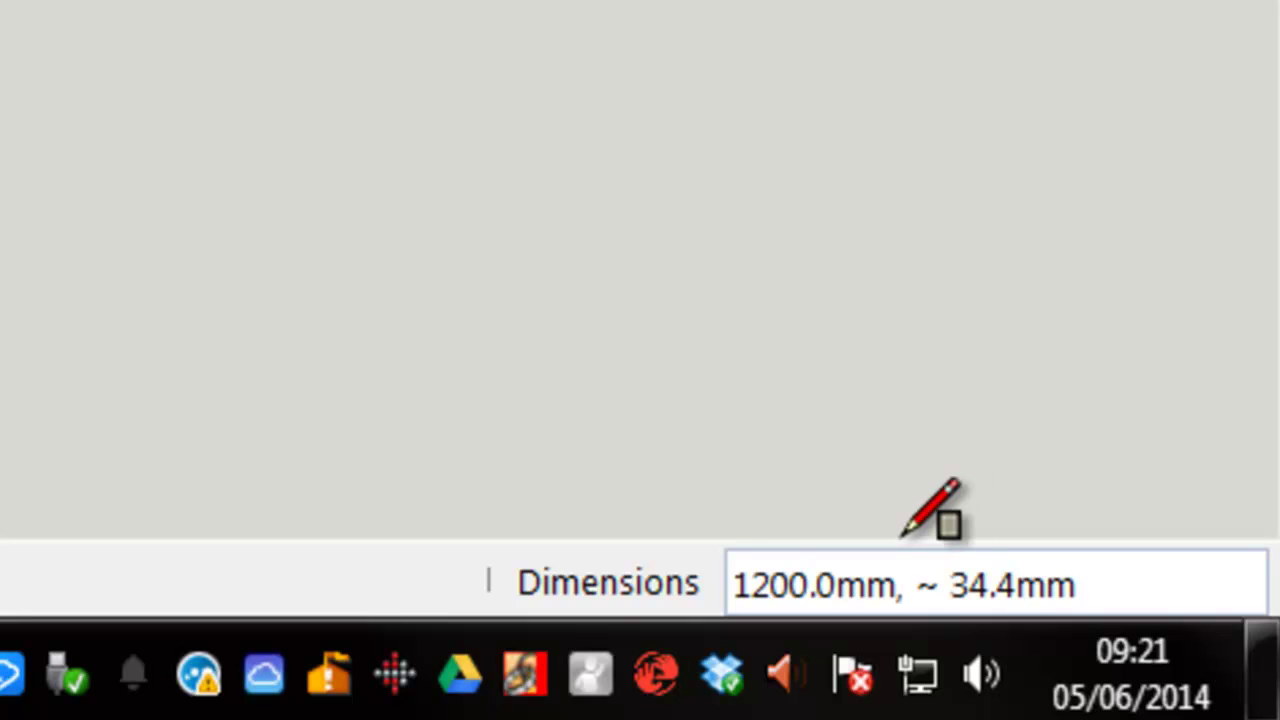
type("1200,18")
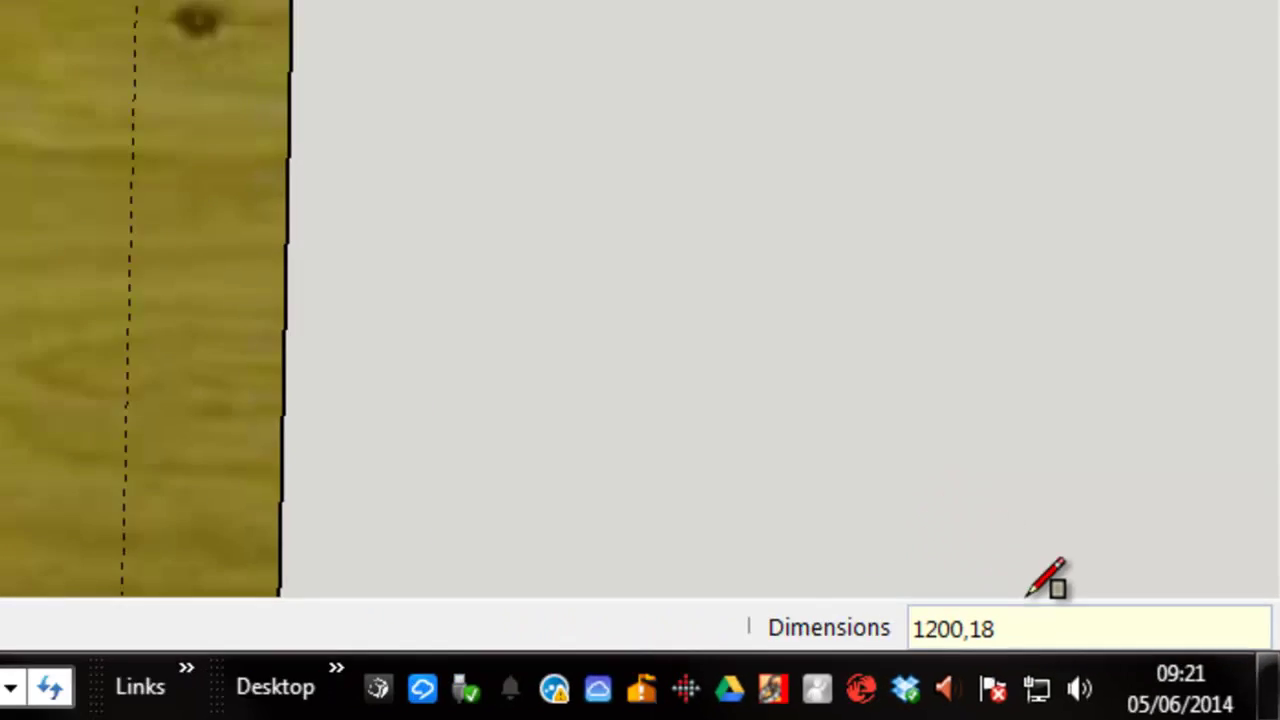
key("Return")
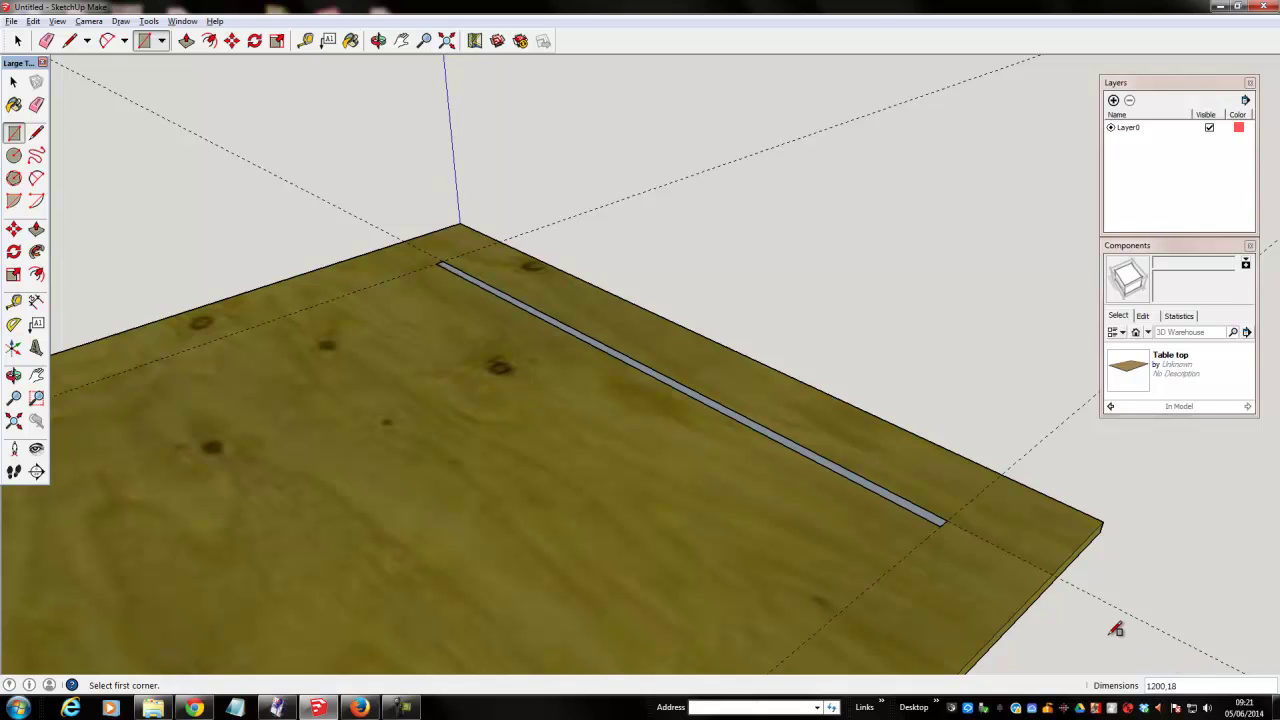
Step: Extrude the narrow rectangle 100 mm away from the table top's underside to form an end rail
key("p")
left_click_drag(926, 519, 926, 491)
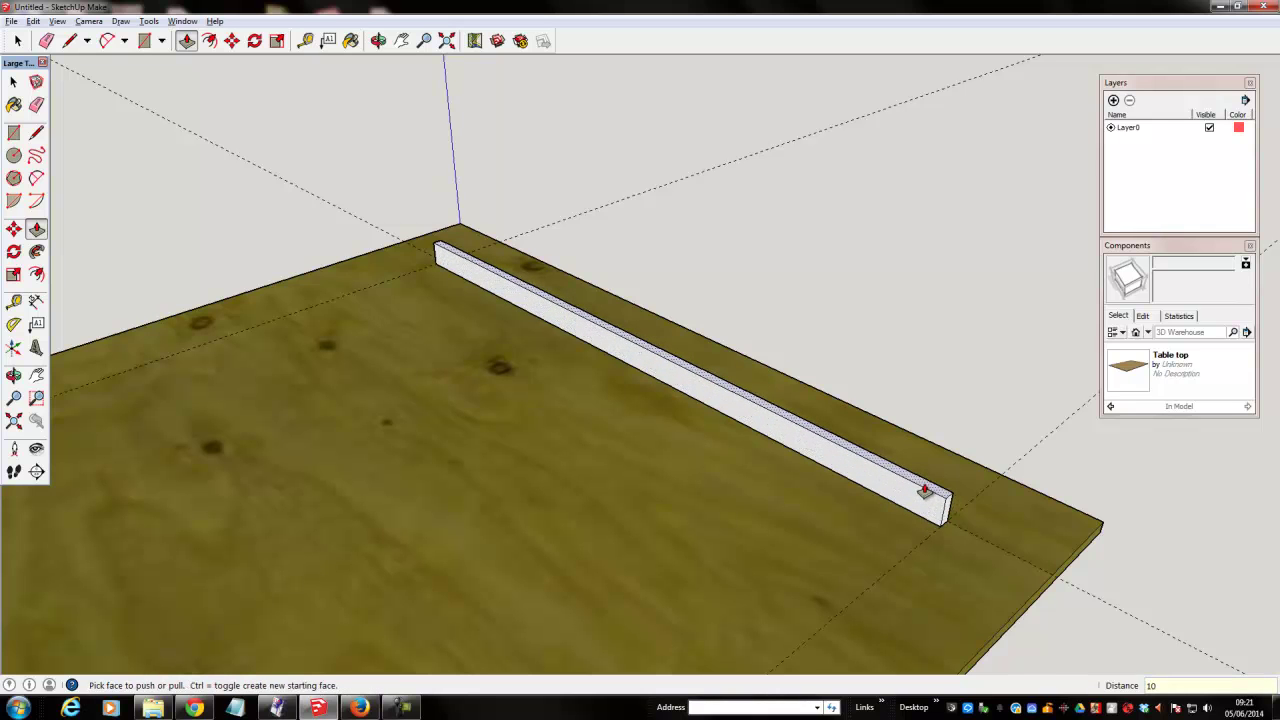
type("100")
key("Return")
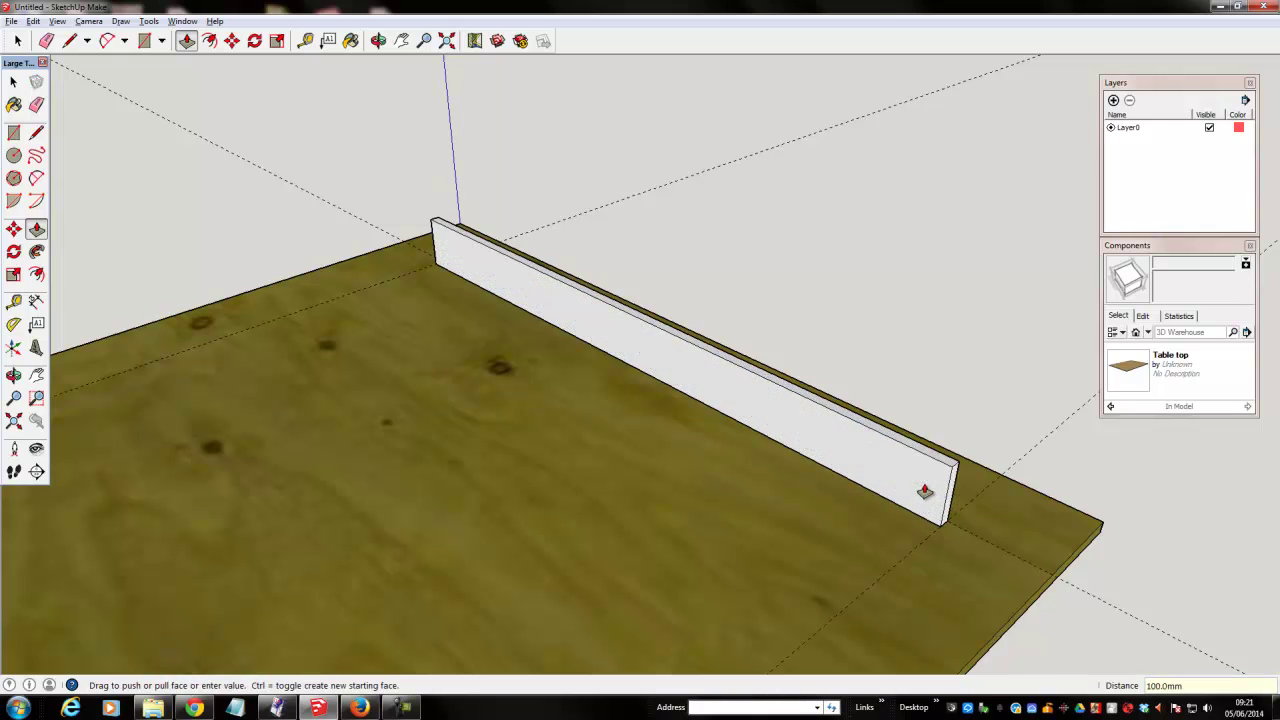
Step: Select the whole rail, sample Wood_Plywood_Knots from the table top, and apply it to the rail
key("space")
mouse_move(1068, 488)
middle_mouse_down()
mouse_move(1040, 443)
mouse_move(749, 420)
mouse_move(720, 394)
middle_mouse_up()
left_click(720, 394)
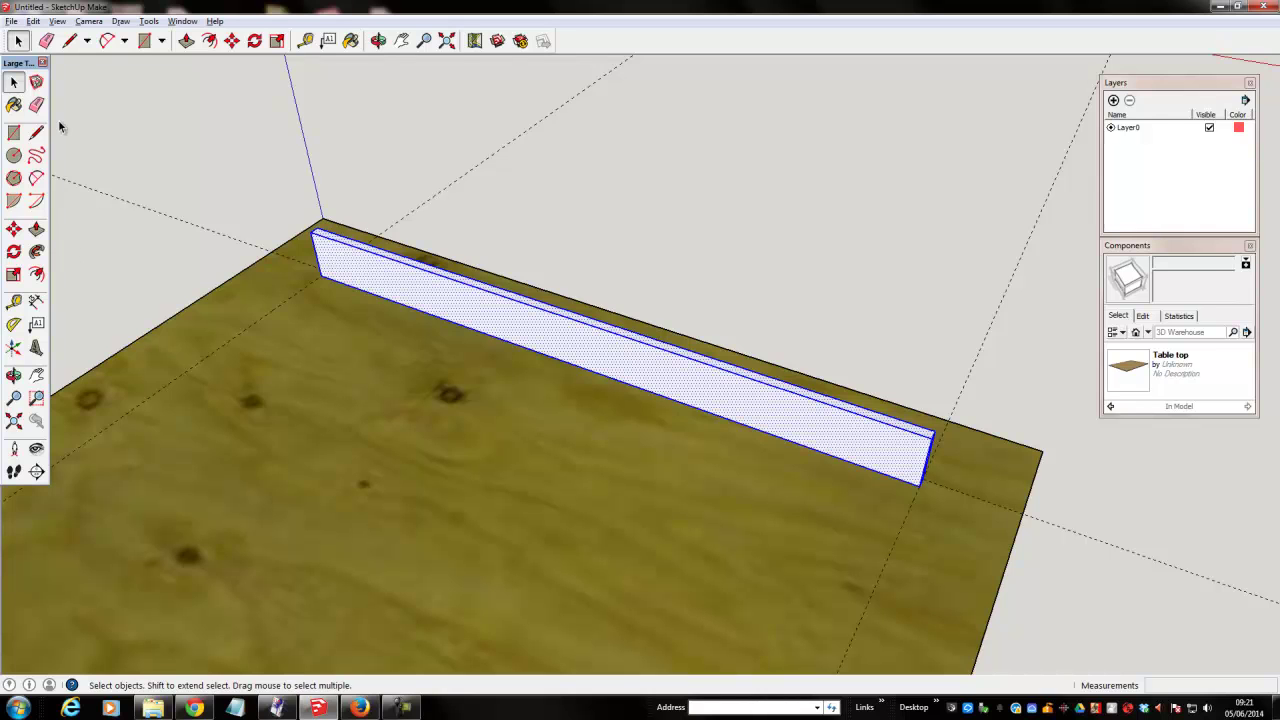
left_click(14, 104)
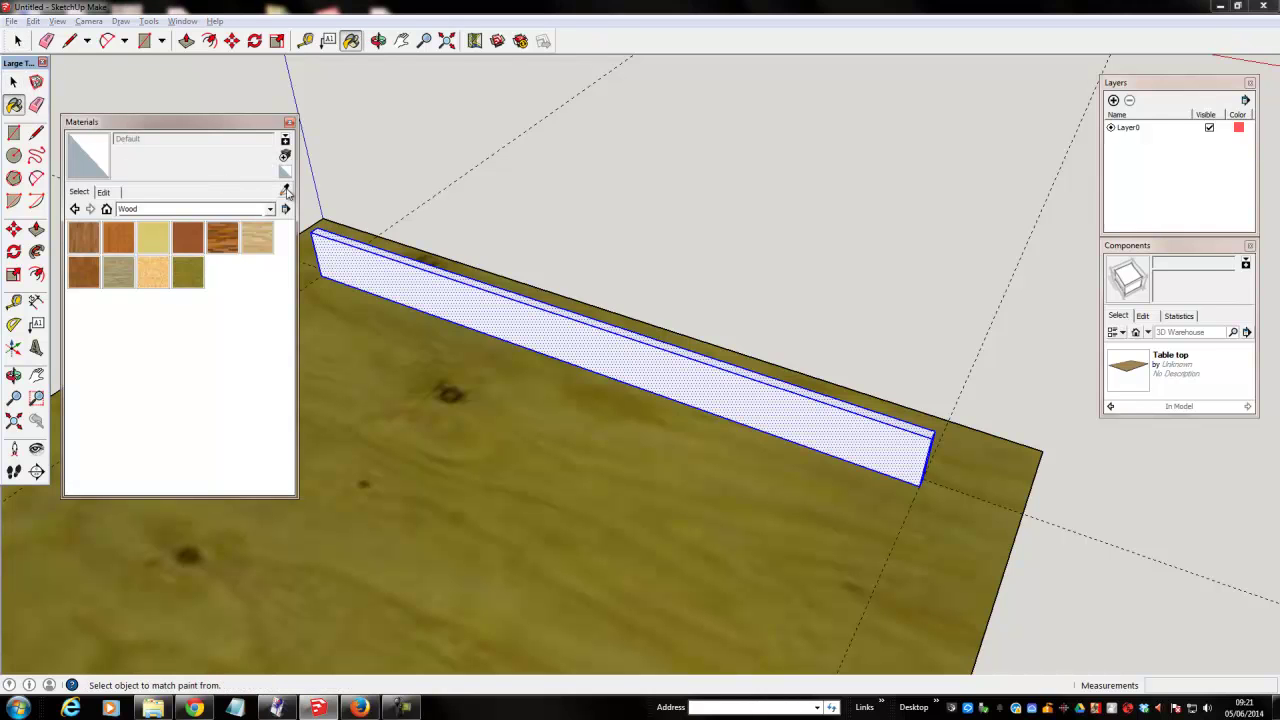
left_click(414, 380)
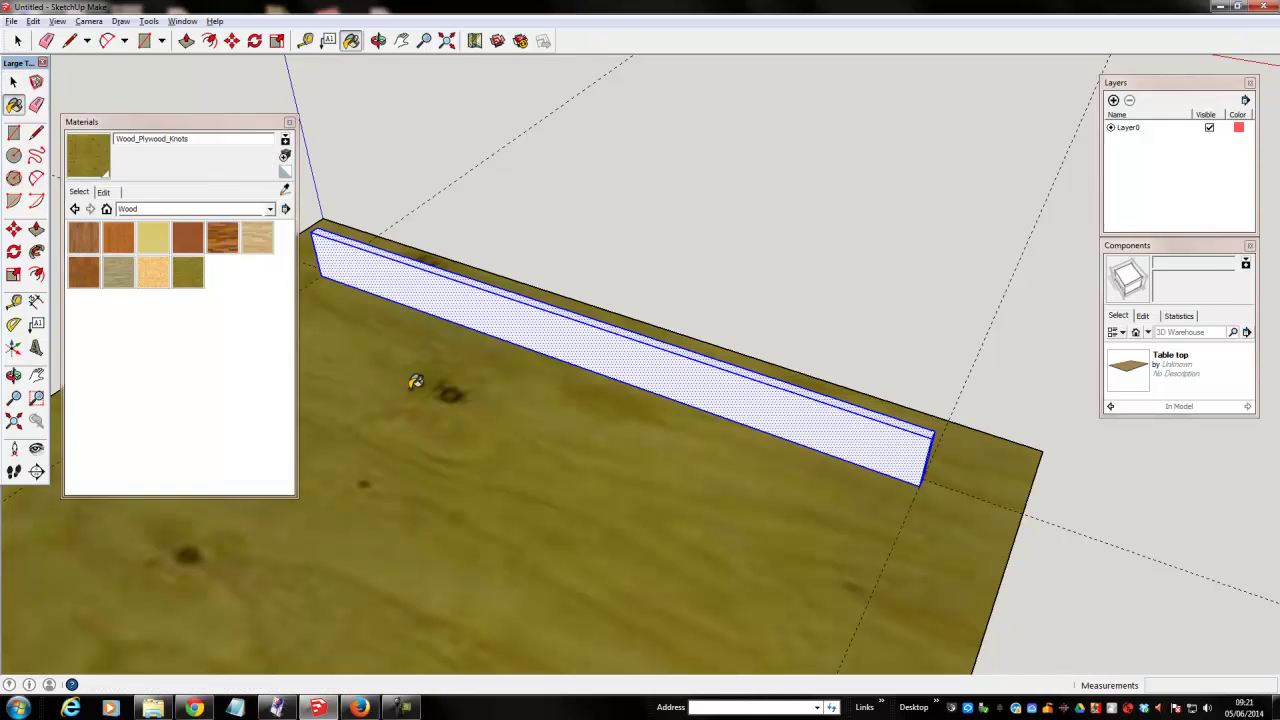
left_click(486, 302)
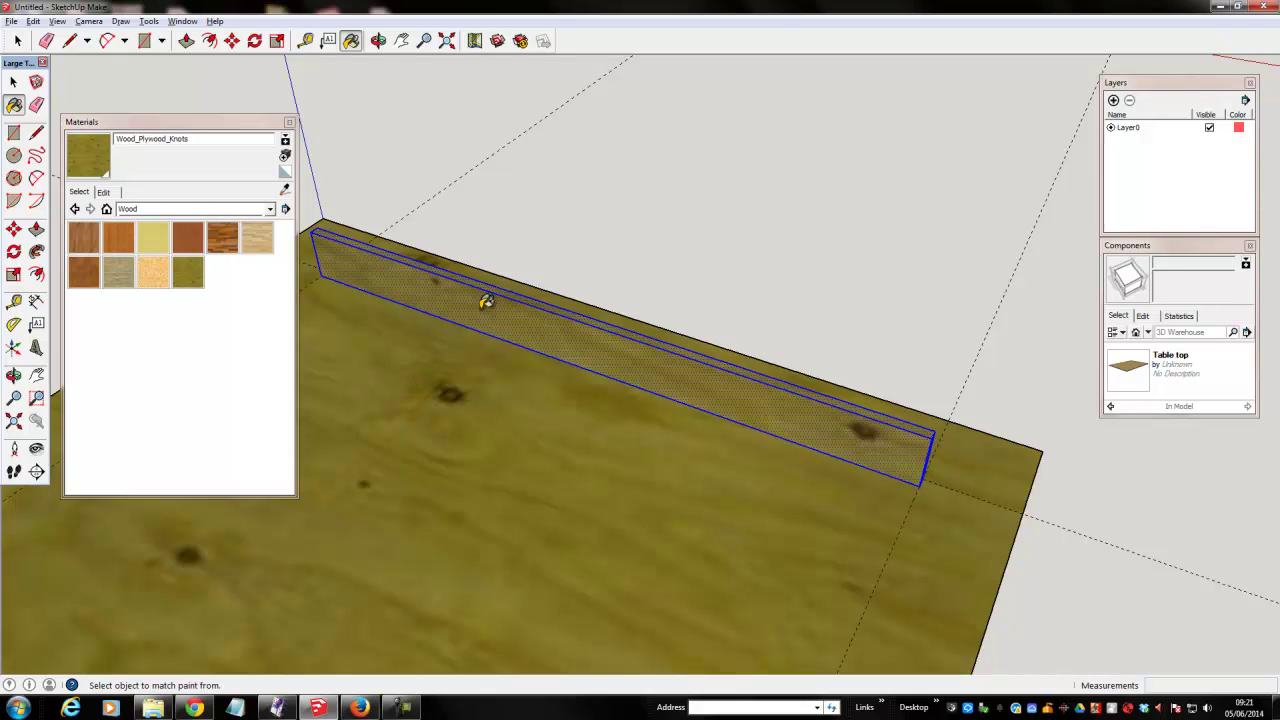
Step: Make the selected rail a component named End rail and clear the selection
key("space")
right_click(570, 348)
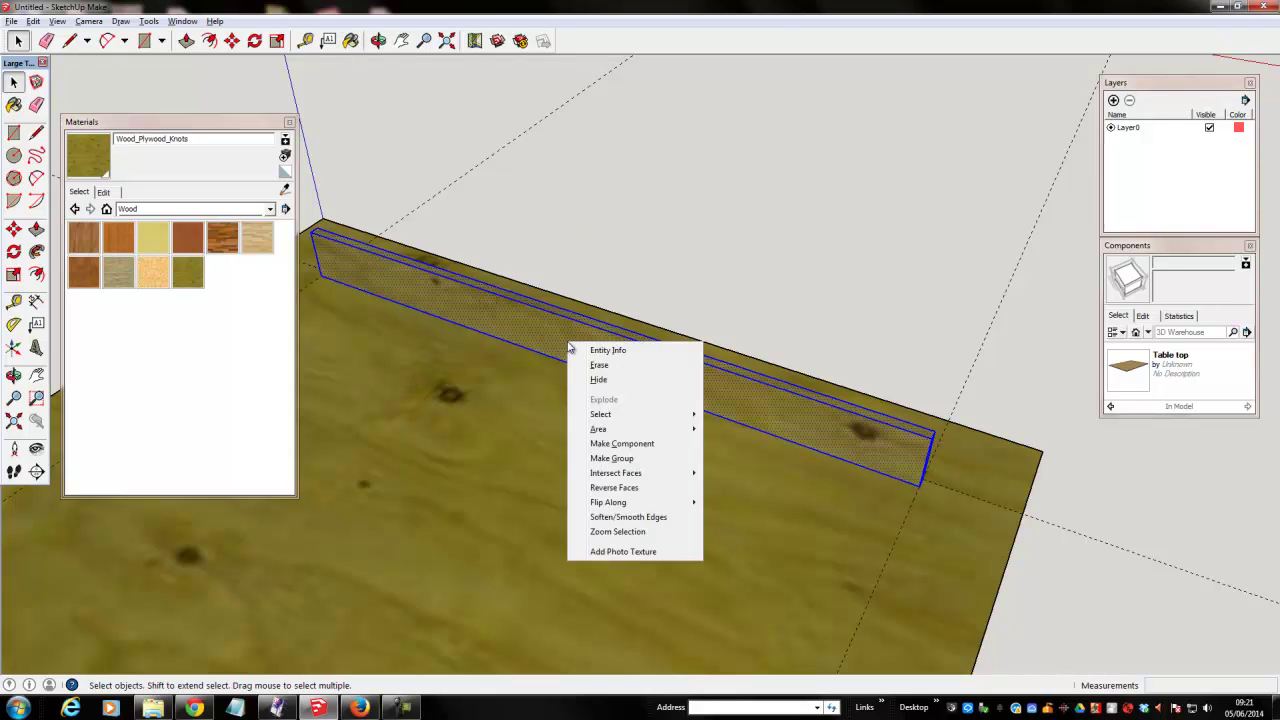
left_click(631, 444)
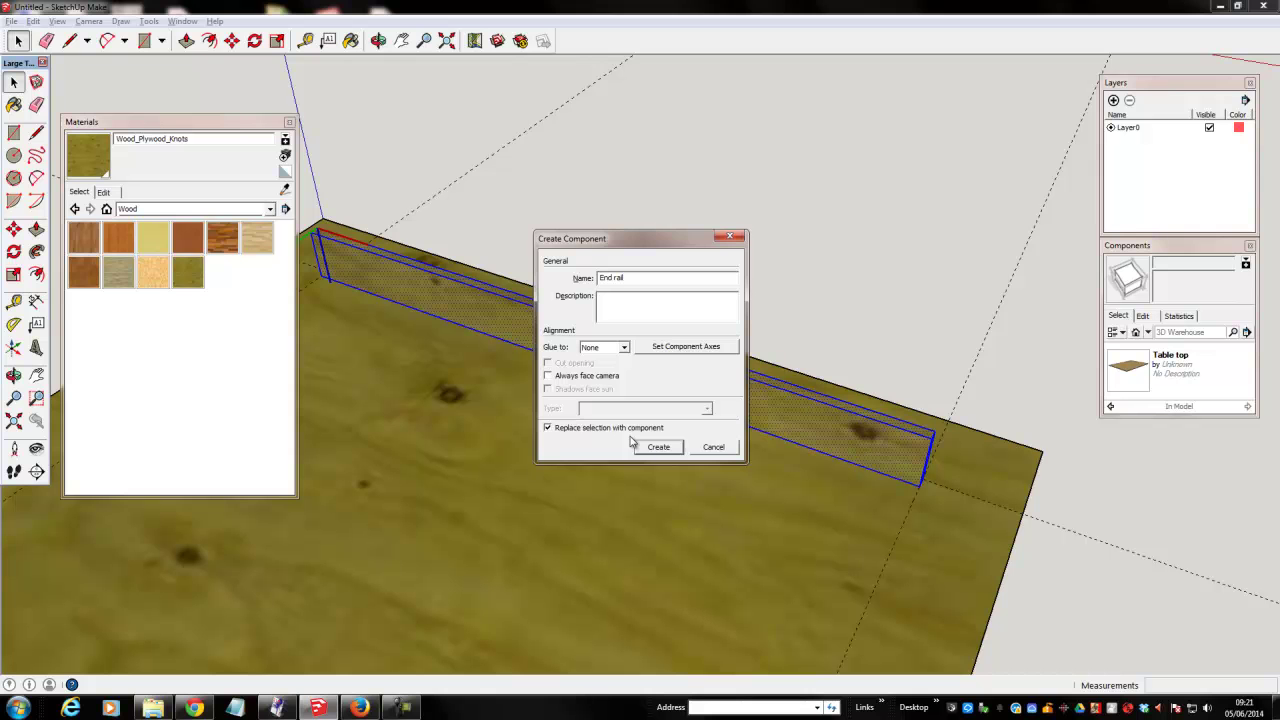
left_click(660, 447)
left_click(817, 307)
Step: Insert a second End rail component from the model's components, beside the table top
middle_click_drag(961, 423, 737, 545)
left_click(1128, 368)
left_click(943, 457)
middle_click_drag(943, 457, 1081, 493)
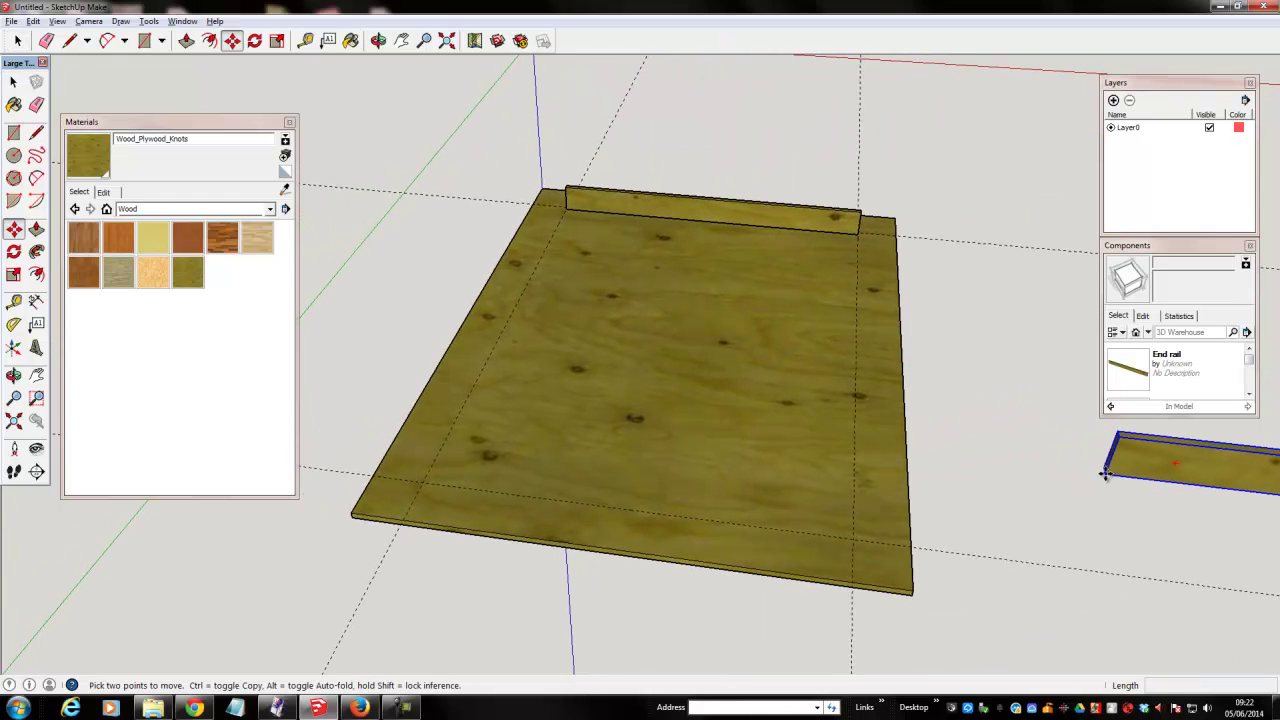
Step: Try to move the second end rail 650 mm, starting from its lower corner
left_click(1106, 474)
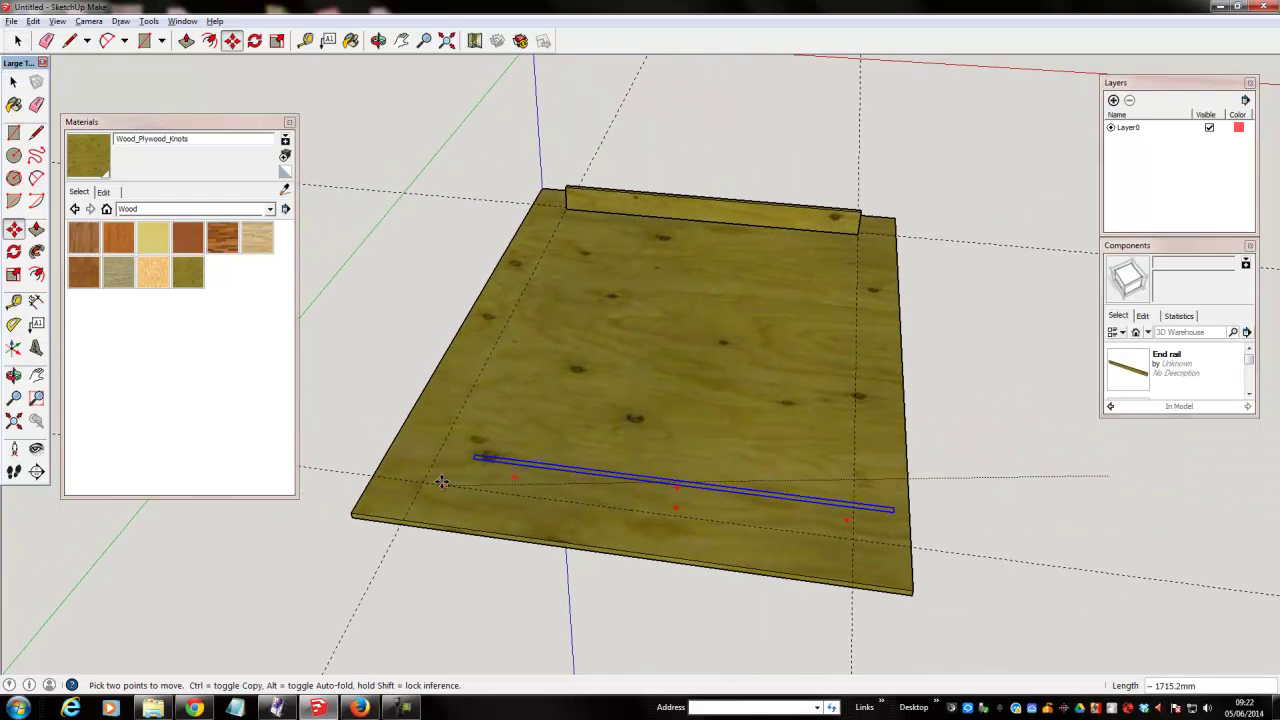
middle_click_drag(436, 433, 710, 394)
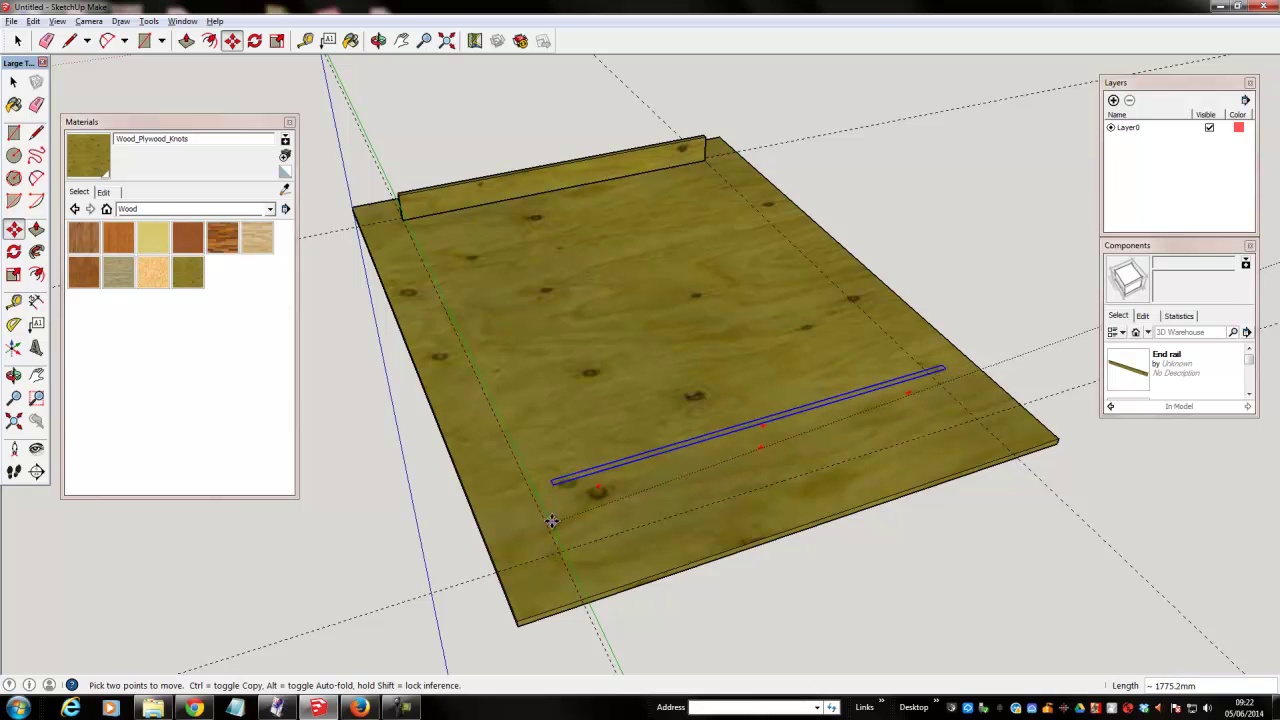
type("650")
key("Return")
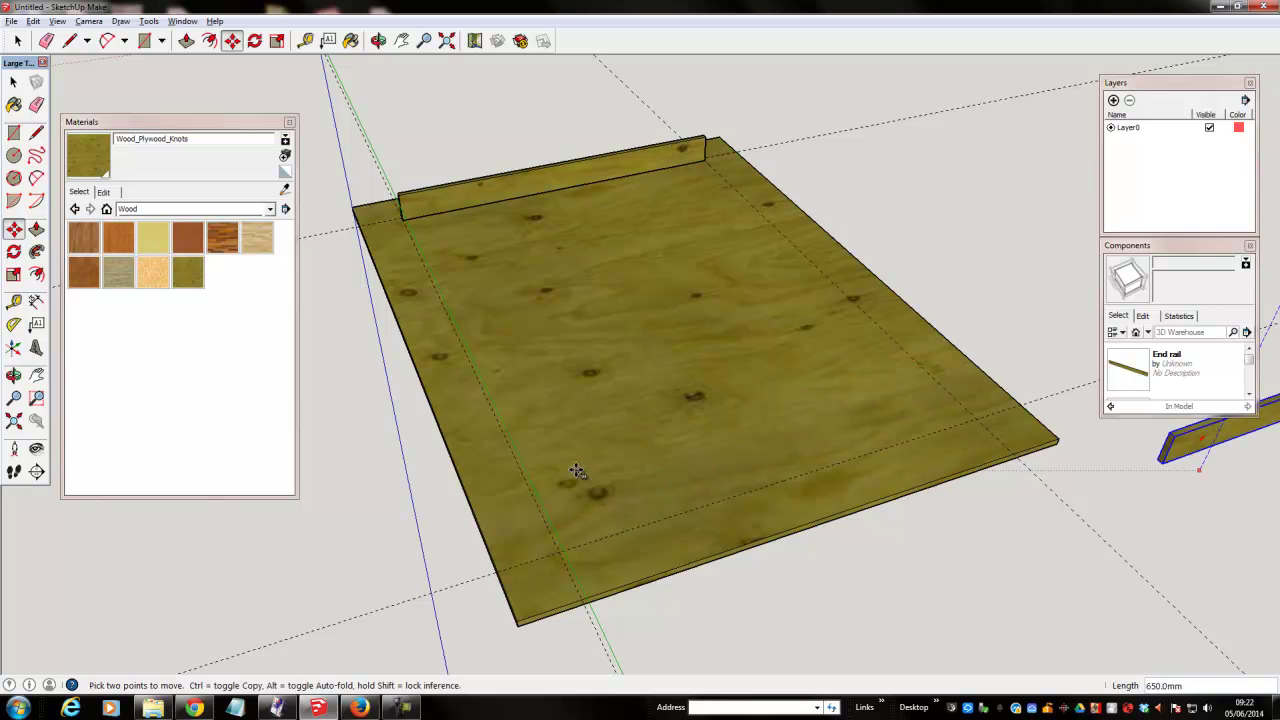
Step: Move the second end rail by its outer lower corner onto the guide intersection at the table top's opposite short end
middle_click_drag(966, 616, 1020, 402)
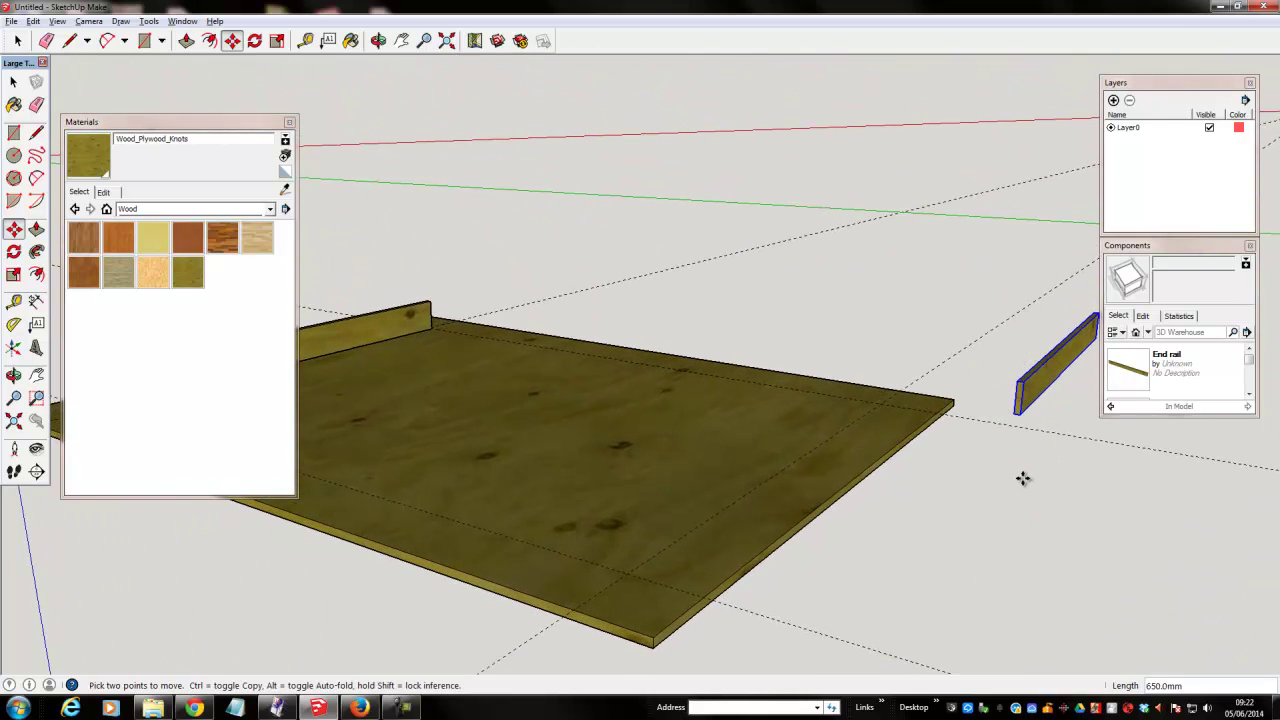
key("space")
middle_click_drag(1040, 390, 1040, 472)
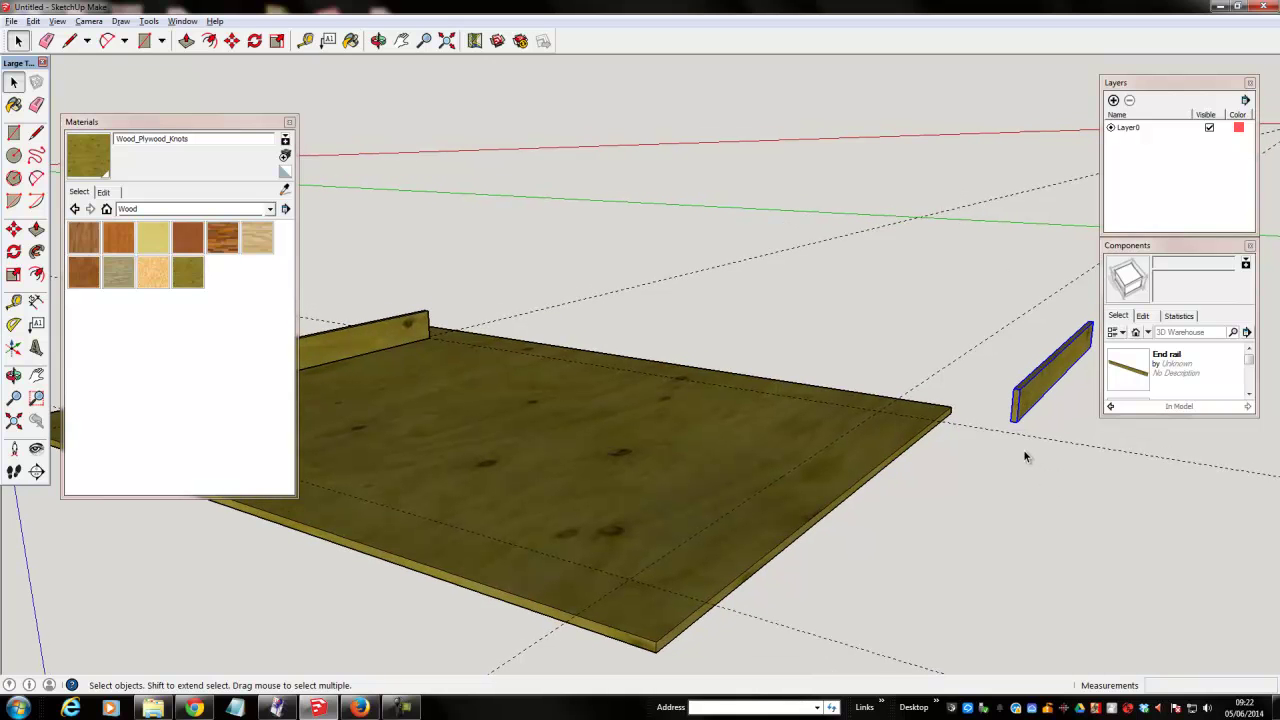
key("m")
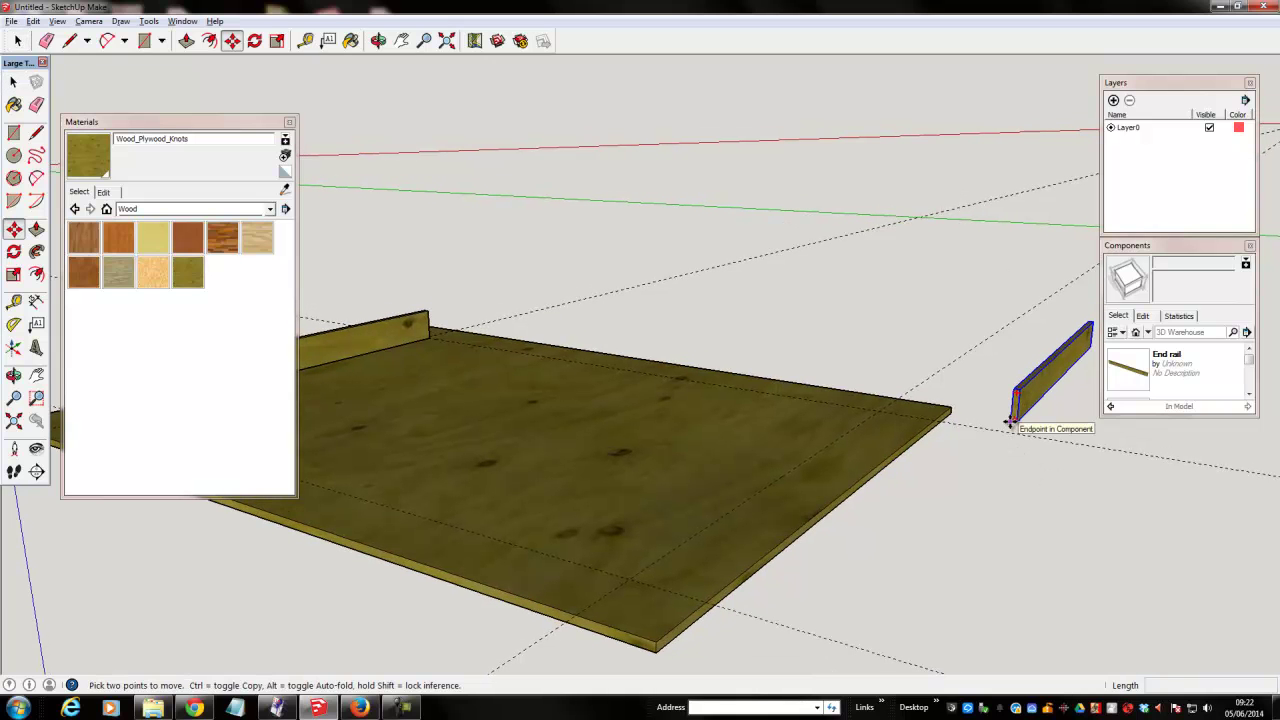
left_click(1010, 423)
left_click(625, 568)
scroll(743, 568, "up", 5)
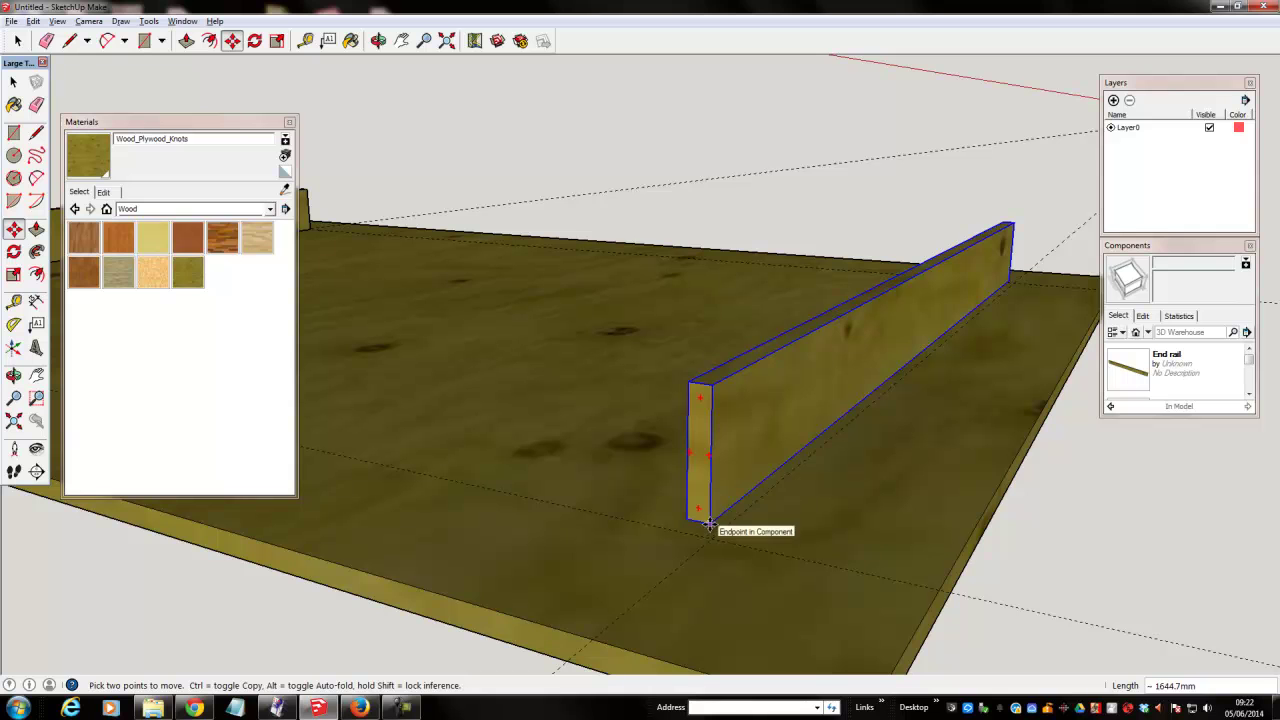
left_click(708, 523)
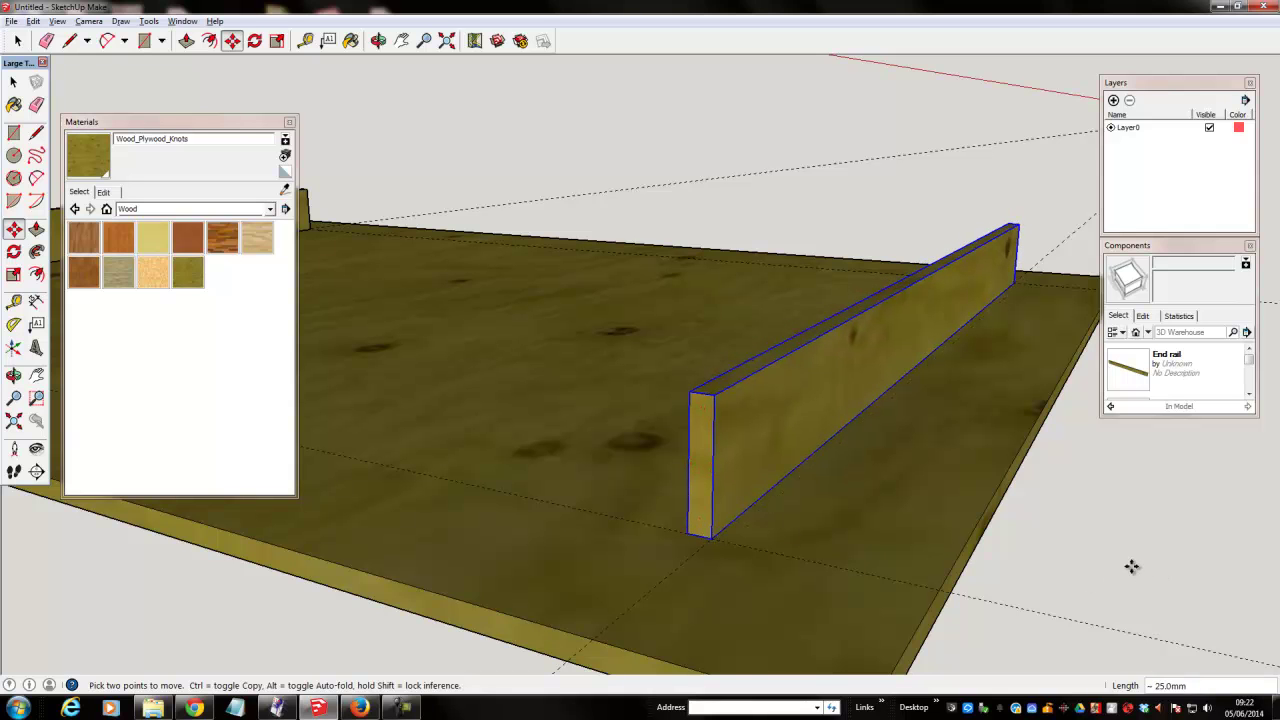
key("space")
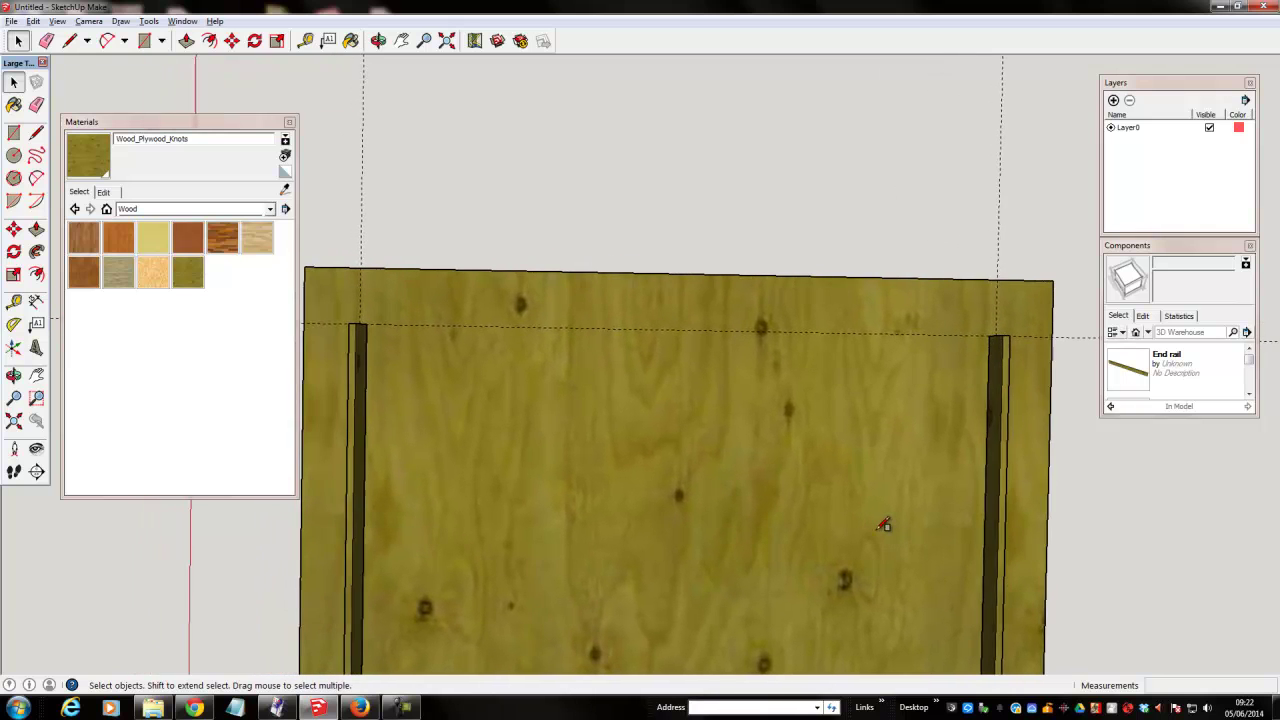
Step: Draw an 18 by 1664 mm rectangle between the two end rails, along the guide line on one long side
left_click(14, 132)
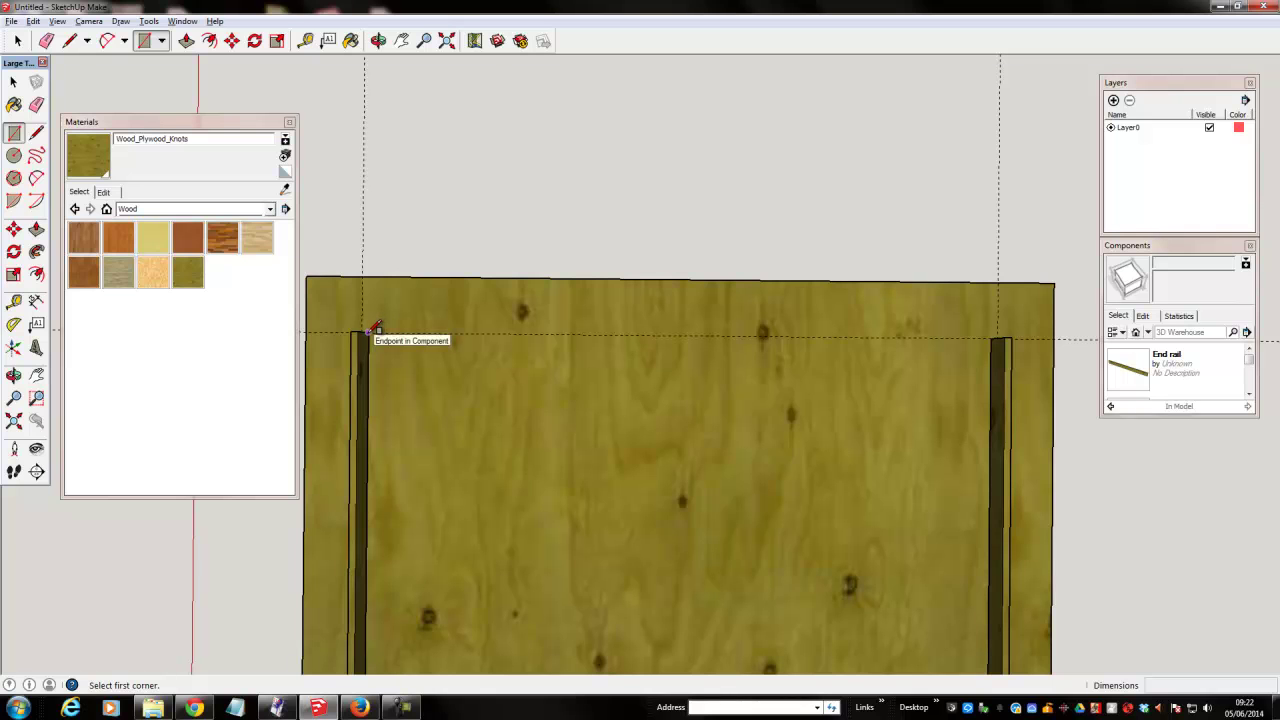
left_click(368, 333)
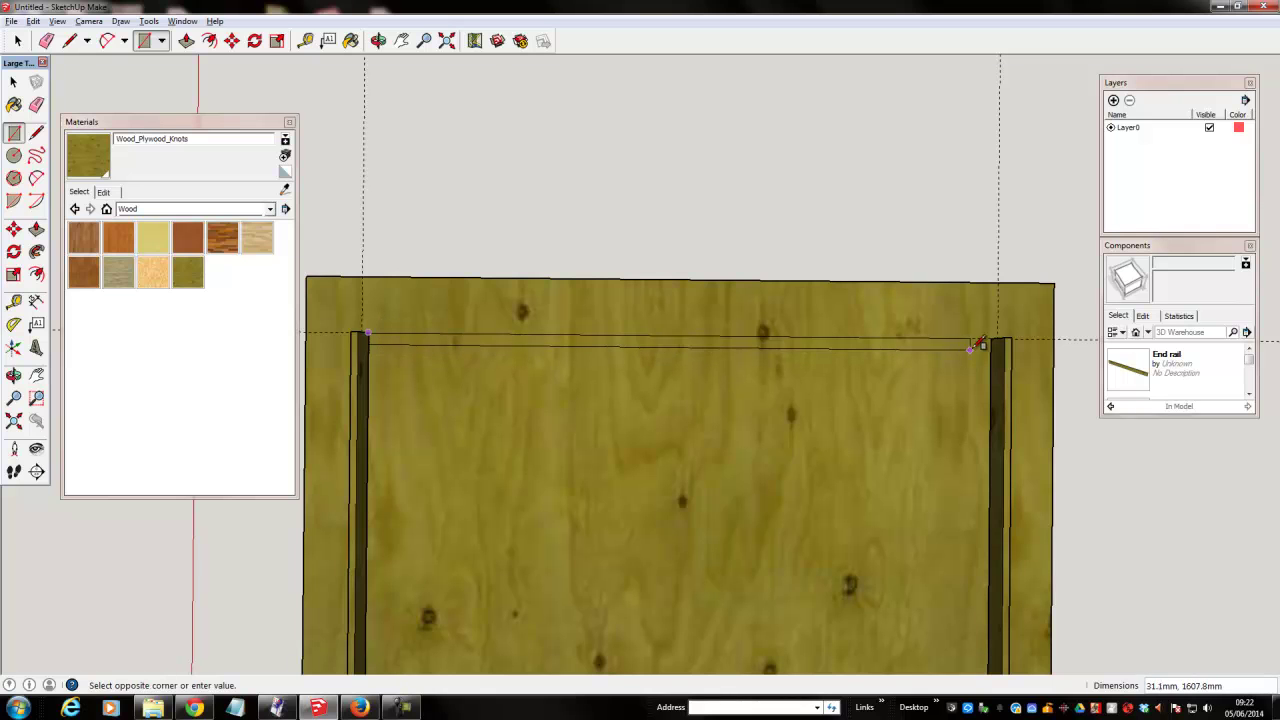
left_click(998, 343)
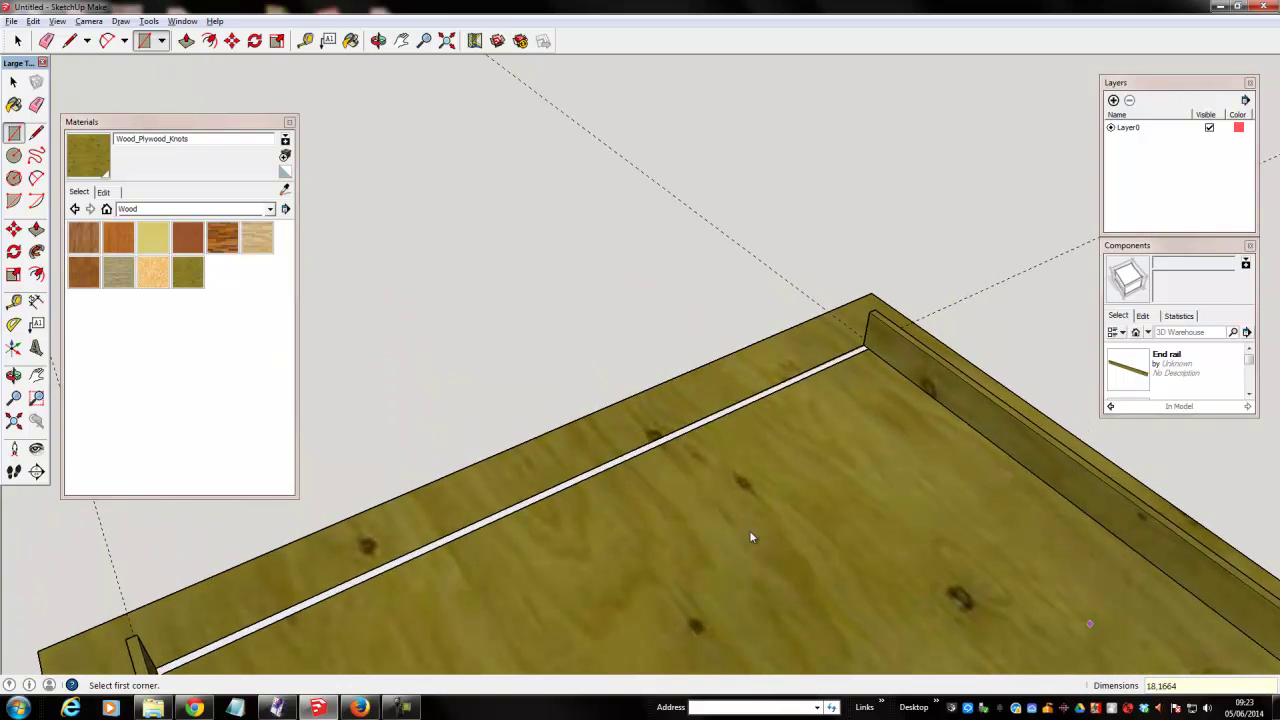
Step: Extrude the long strip 100 mm to the height of the end rails to form a side rail
key("p")
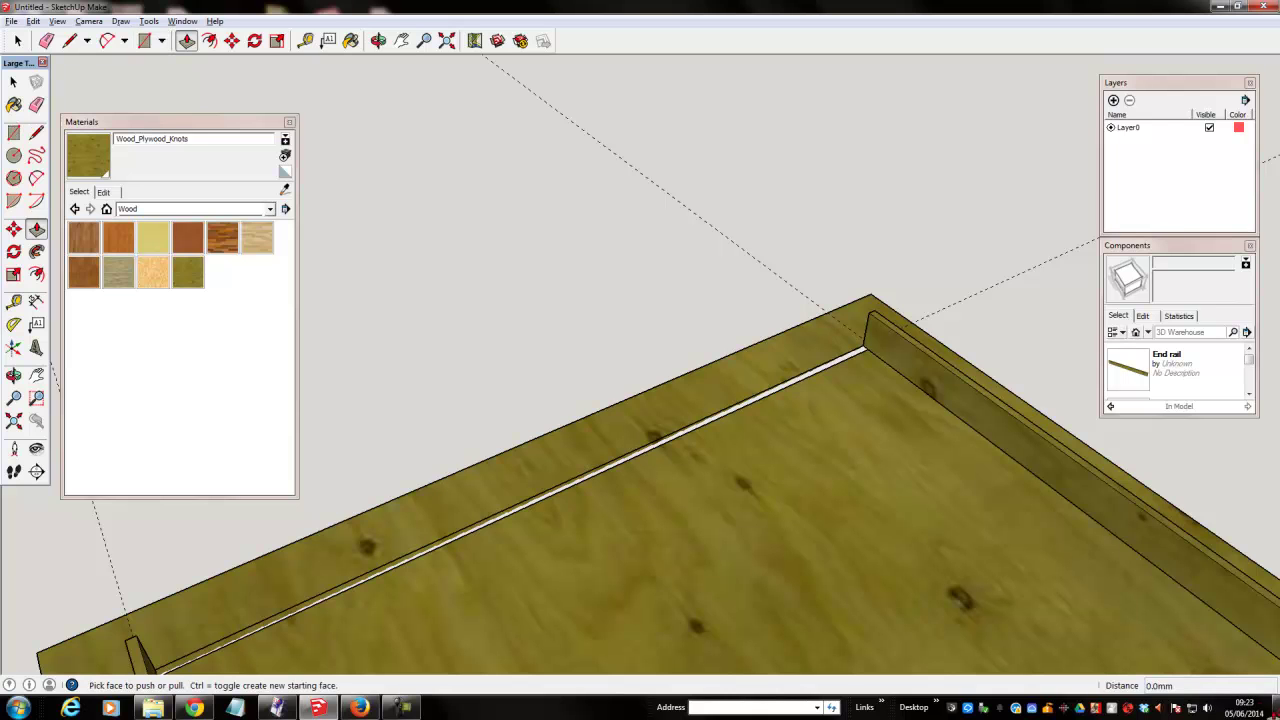
left_click(835, 366)
left_click(904, 340)
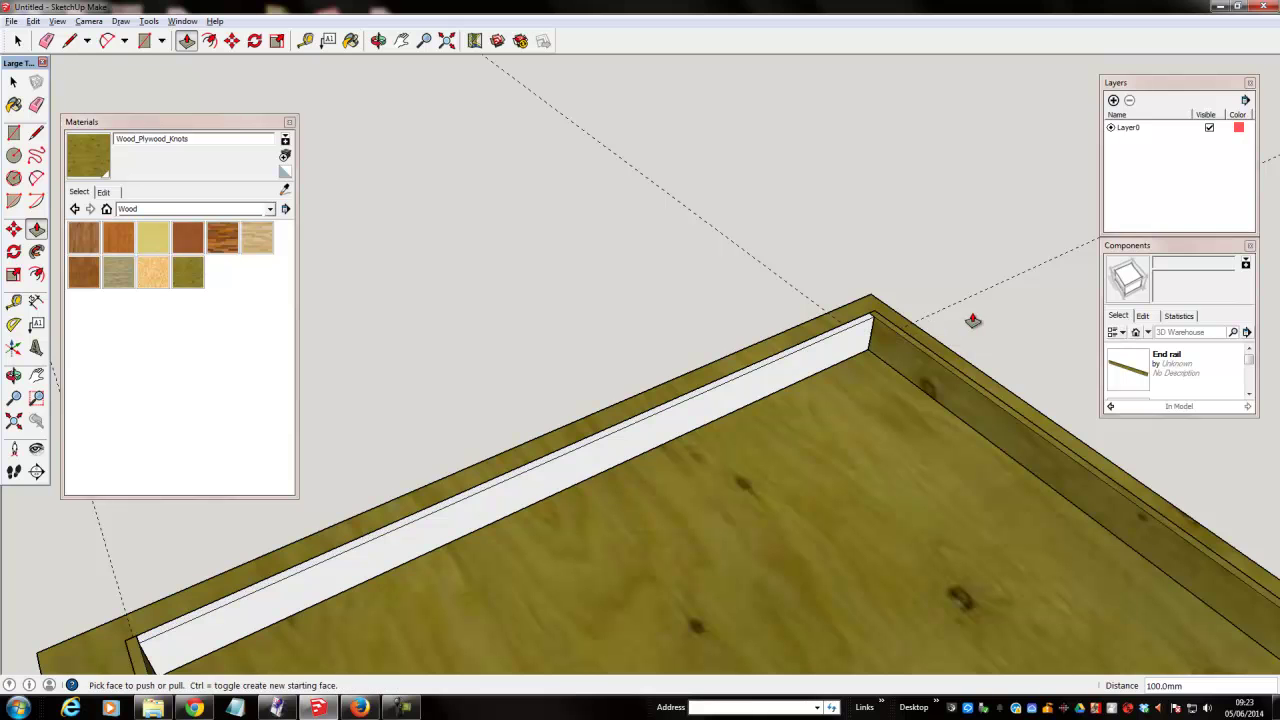
Step: Select the whole side rail and apply the Wood_Plywood_Knots material to it
scroll(914, 262, "down", 5)
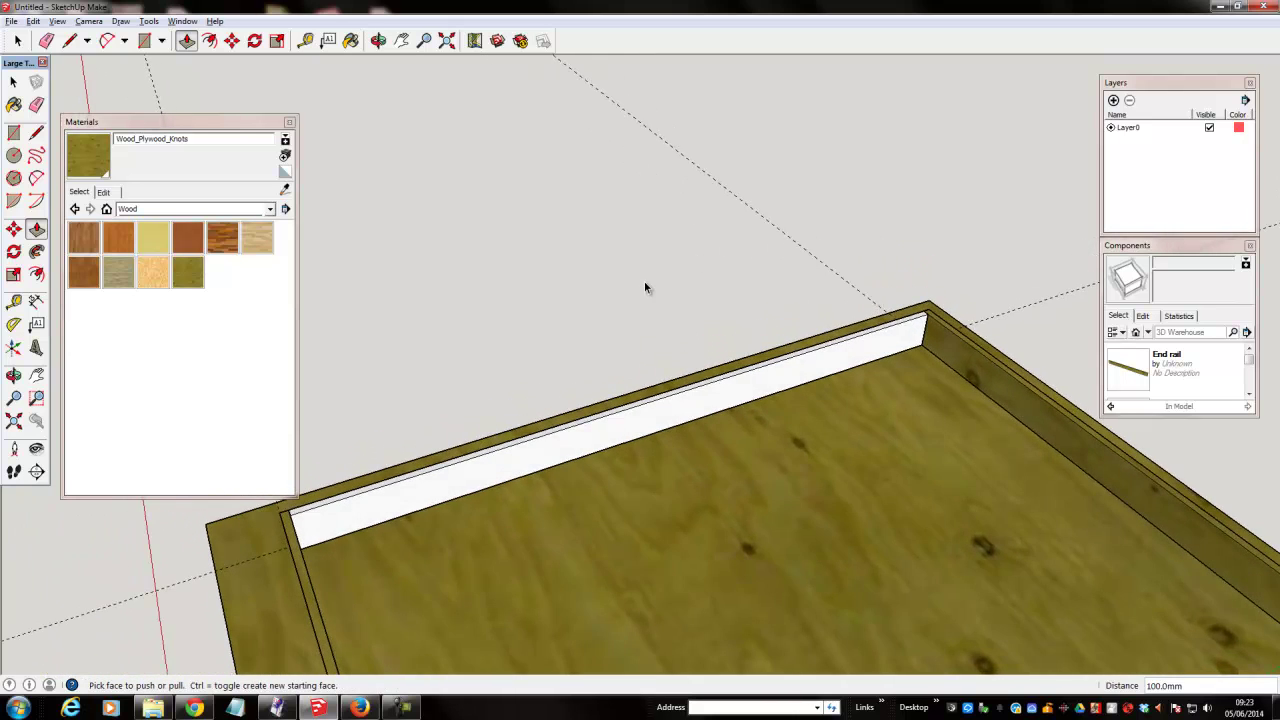
key("space")
left_click(700, 402)
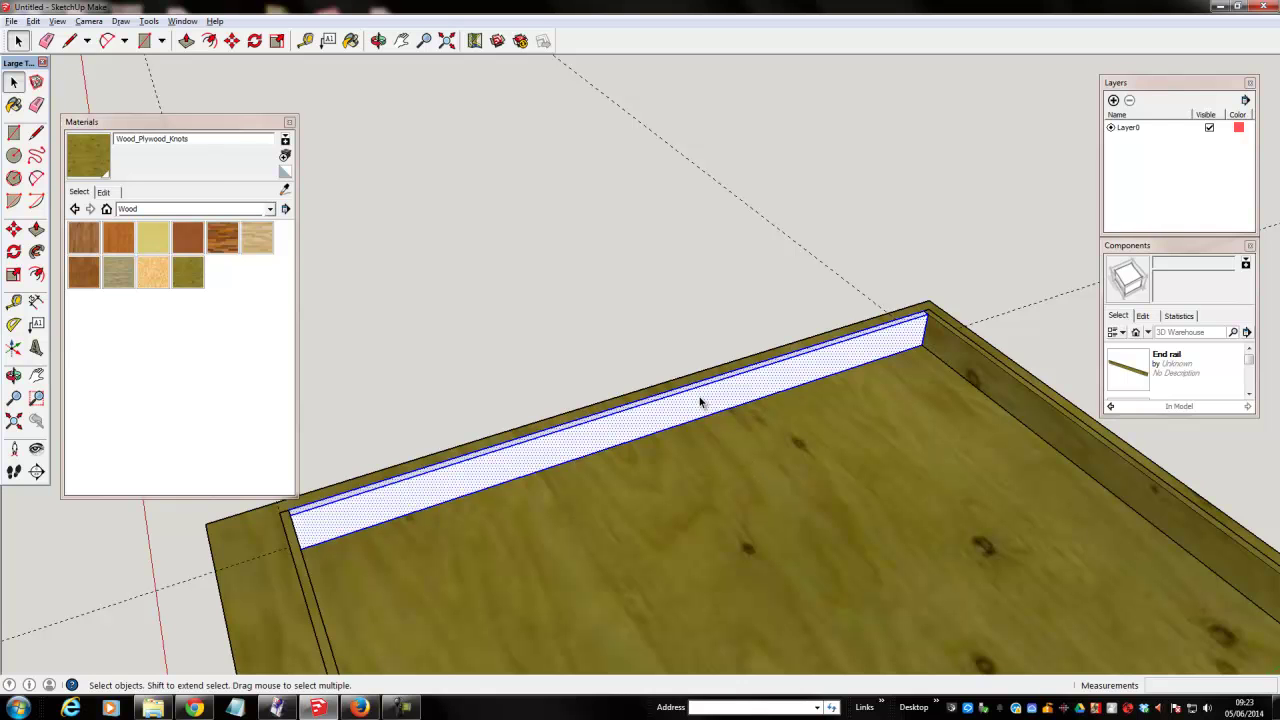
left_click(285, 189)
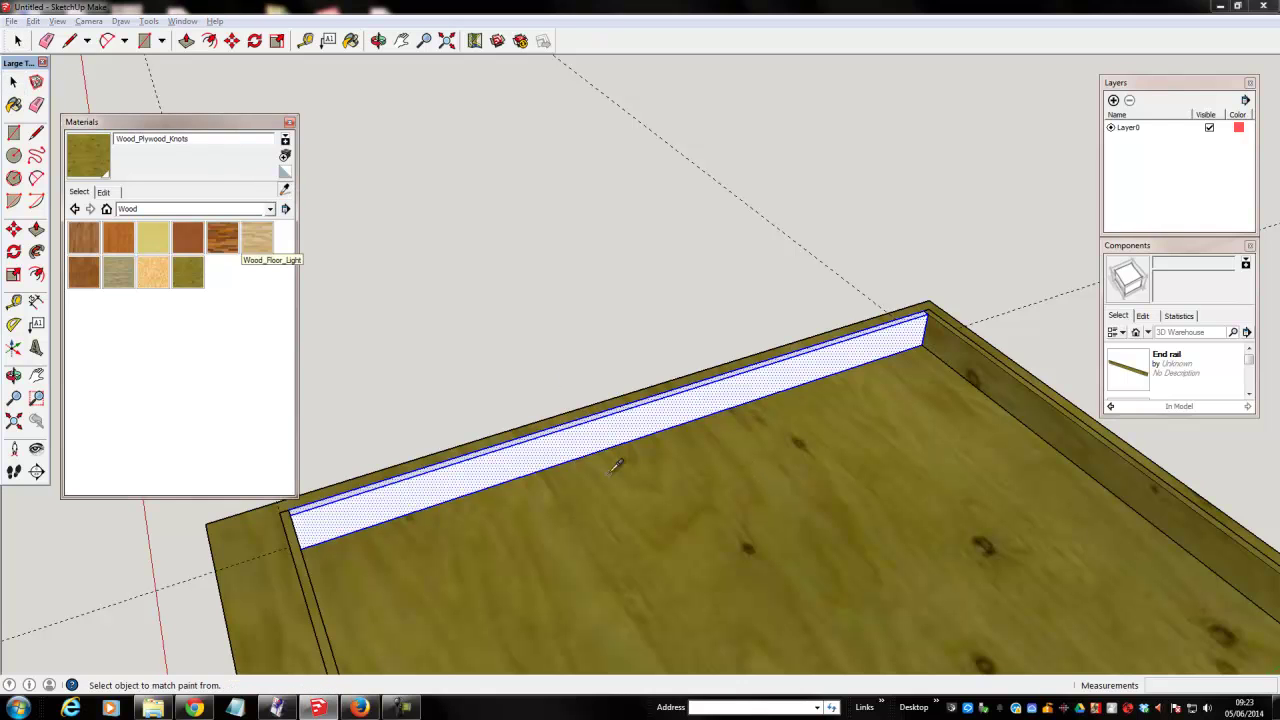
left_click(642, 422)
Step: Make the selected long rail a component named side rail
right_click(638, 430)
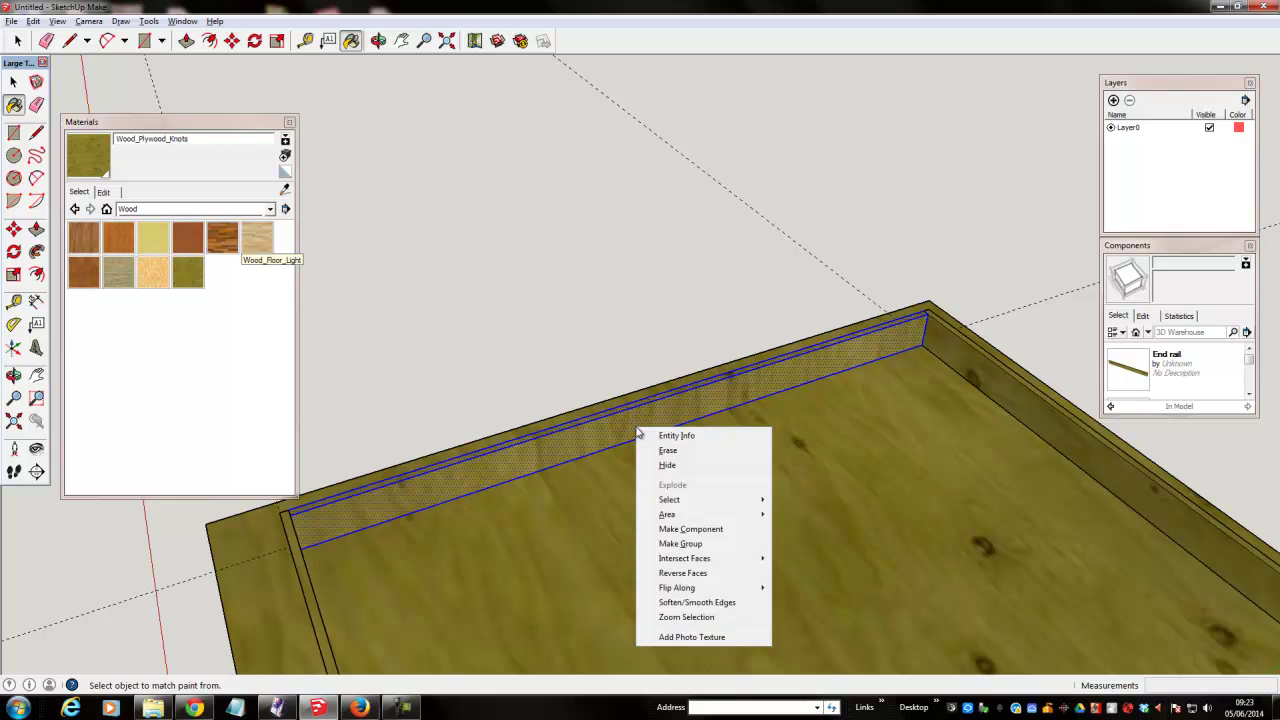
left_click(694, 529)
type("side rail")
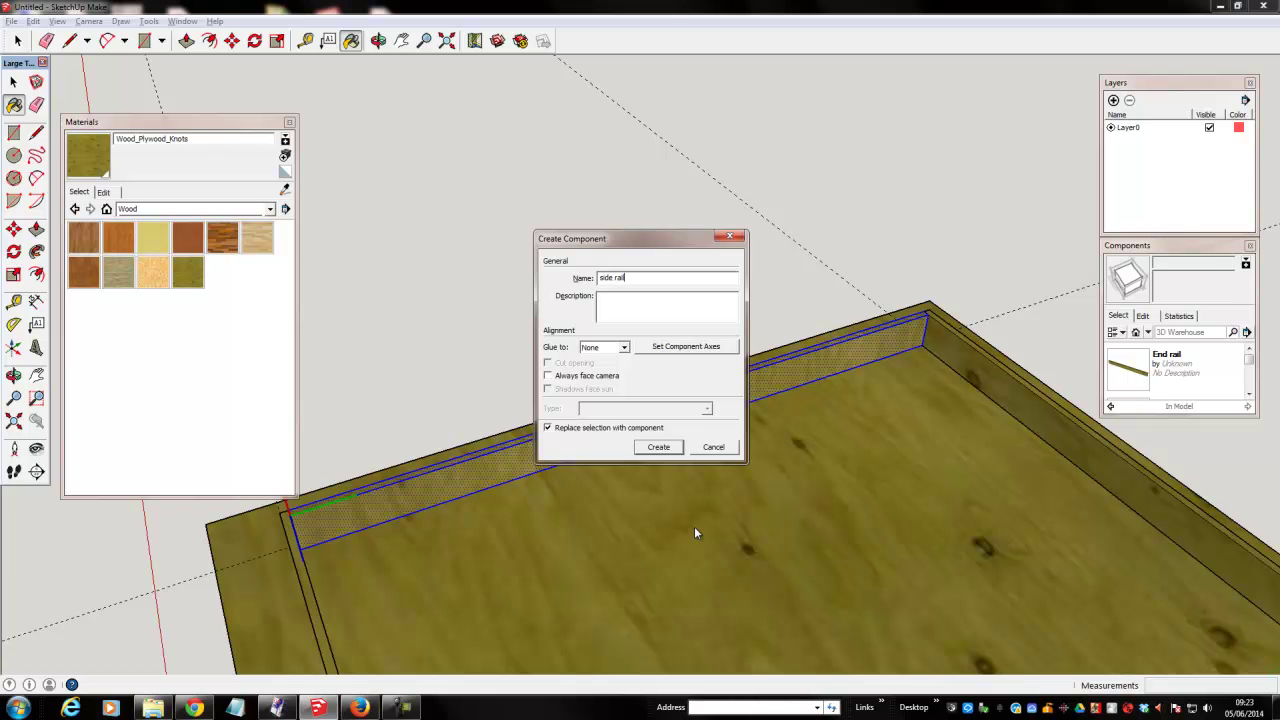
left_click(660, 448)
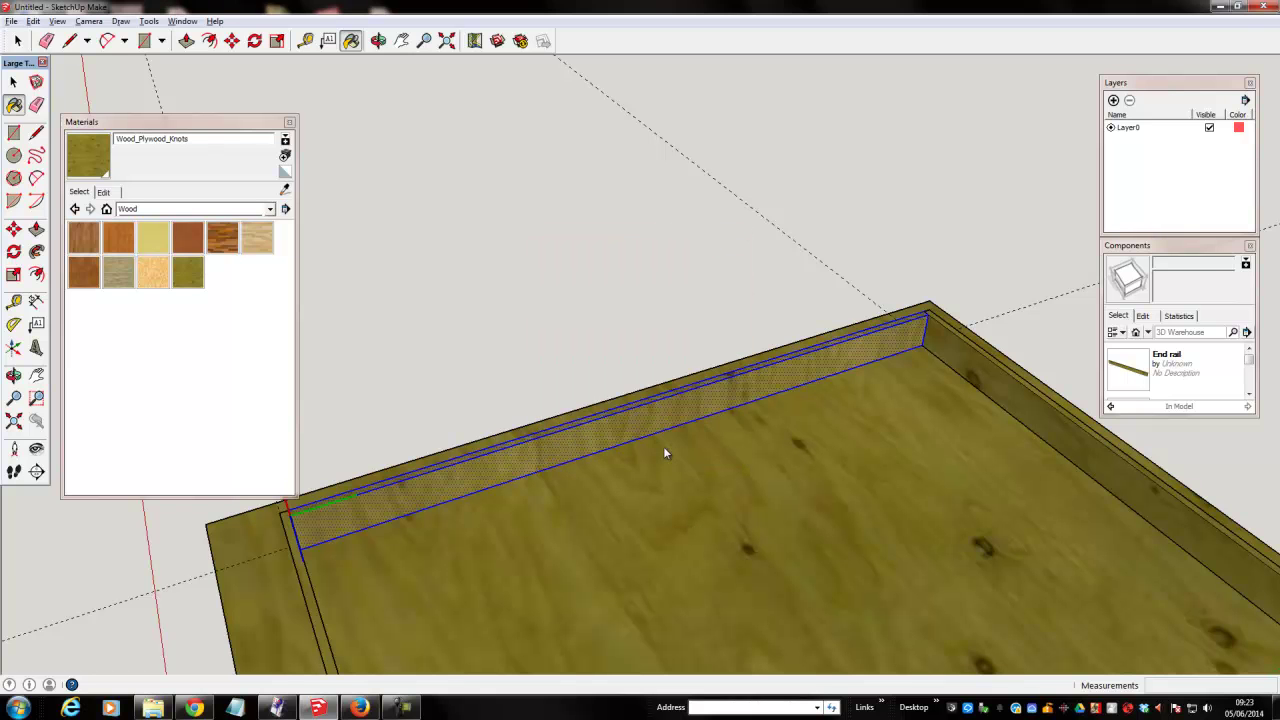
Step: Lengthen the Components window so it lists more of the model's components
key("space")
middle_click_drag(894, 580, 1100, 480)
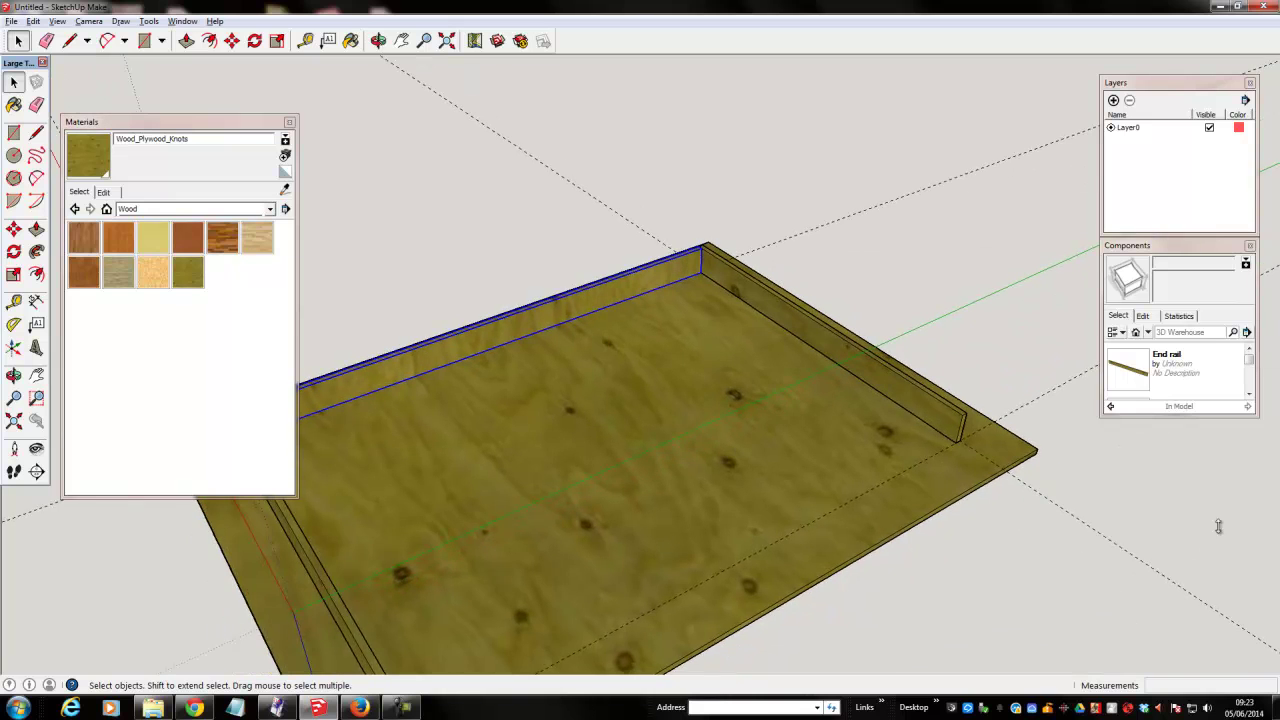
left_click_drag(1203, 412, 1210, 476)
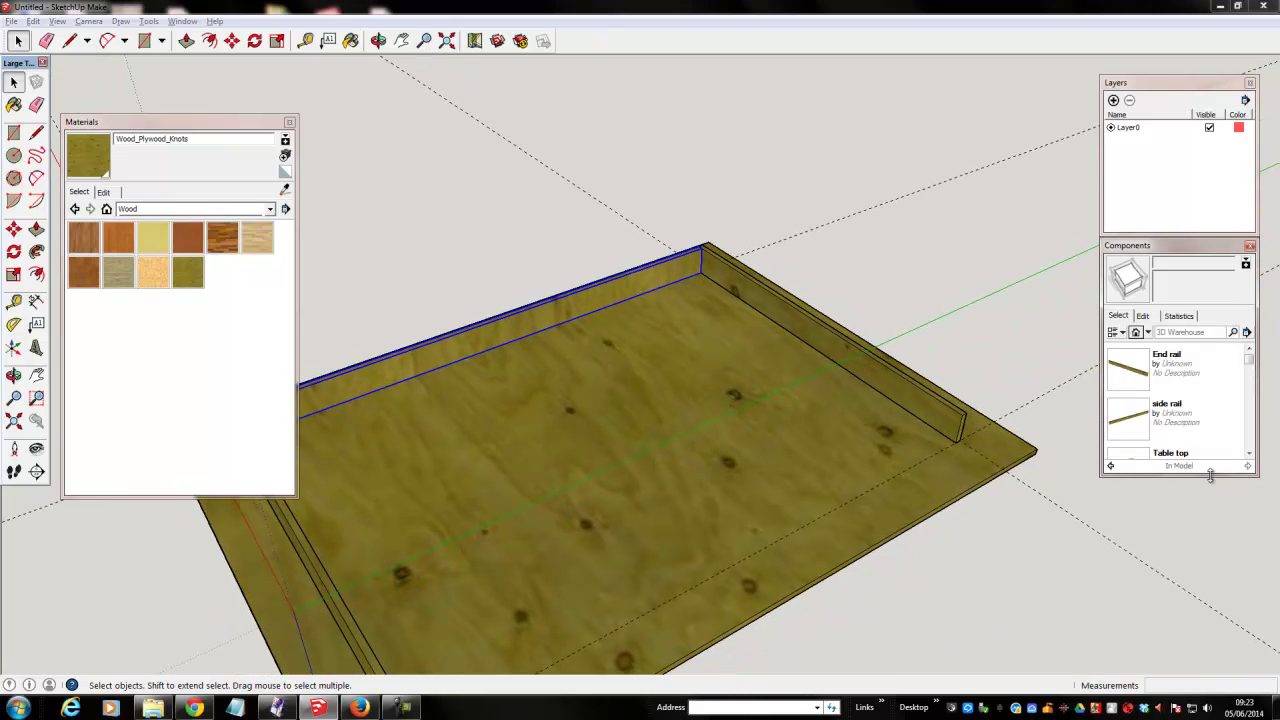
Step: Insert a second side rail component in the open space beside the table top
middle_click_drag(1186, 546, 1130, 430)
left_click(1128, 412)
left_click(925, 497)
Step: Move the new side rail by its lower end corner onto the end rail's corner, closing the open long side of the frame
key("m")
middle_click_drag(928, 520, 923, 540)
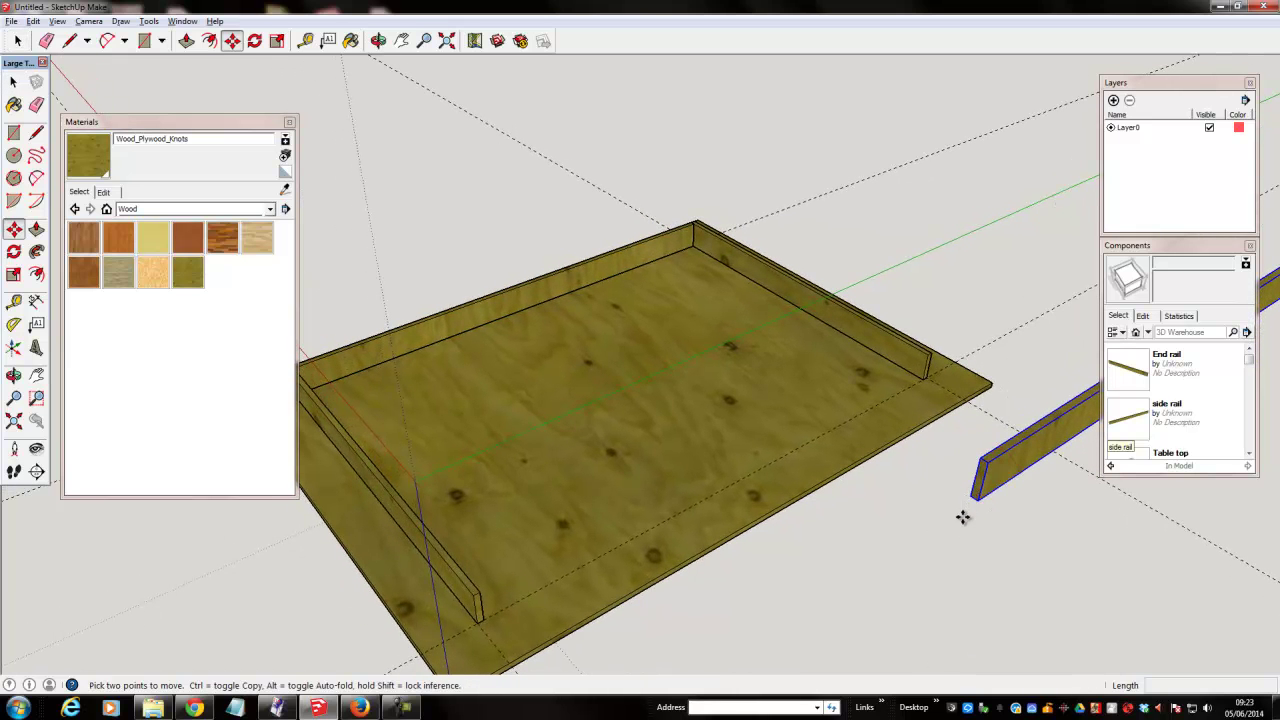
left_click(980, 502)
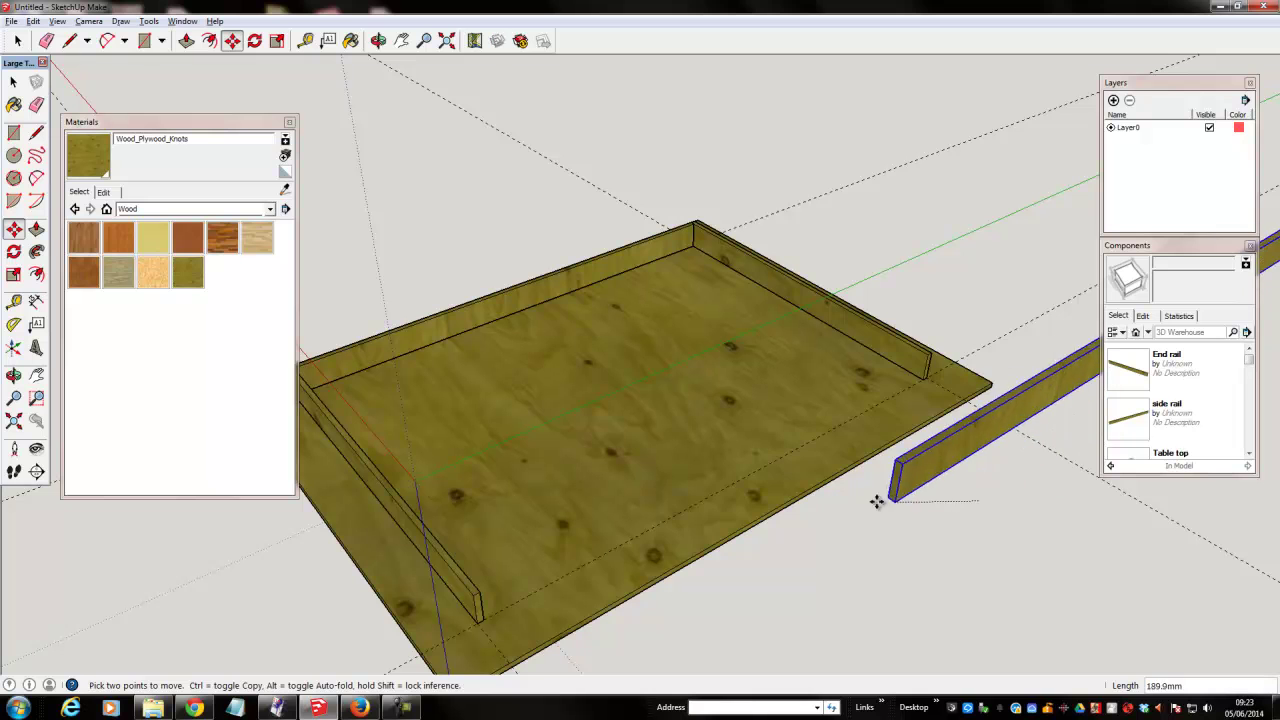
left_click(480, 617)
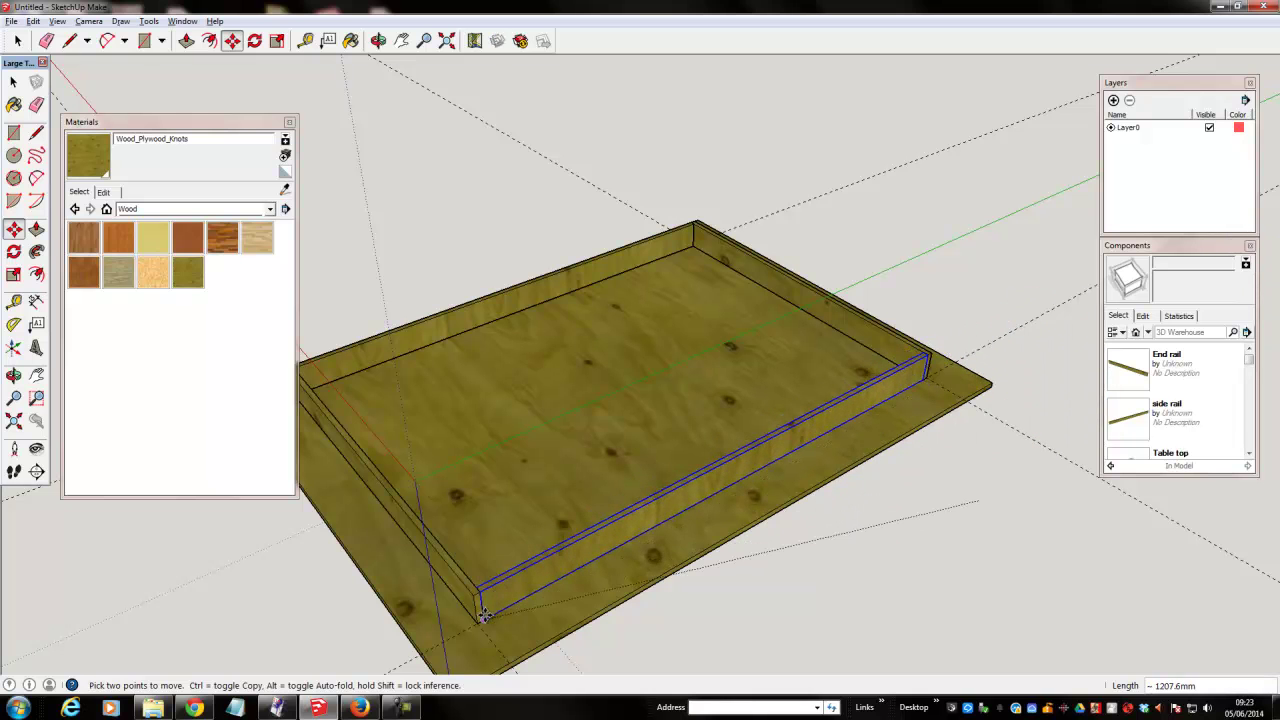
key("space")
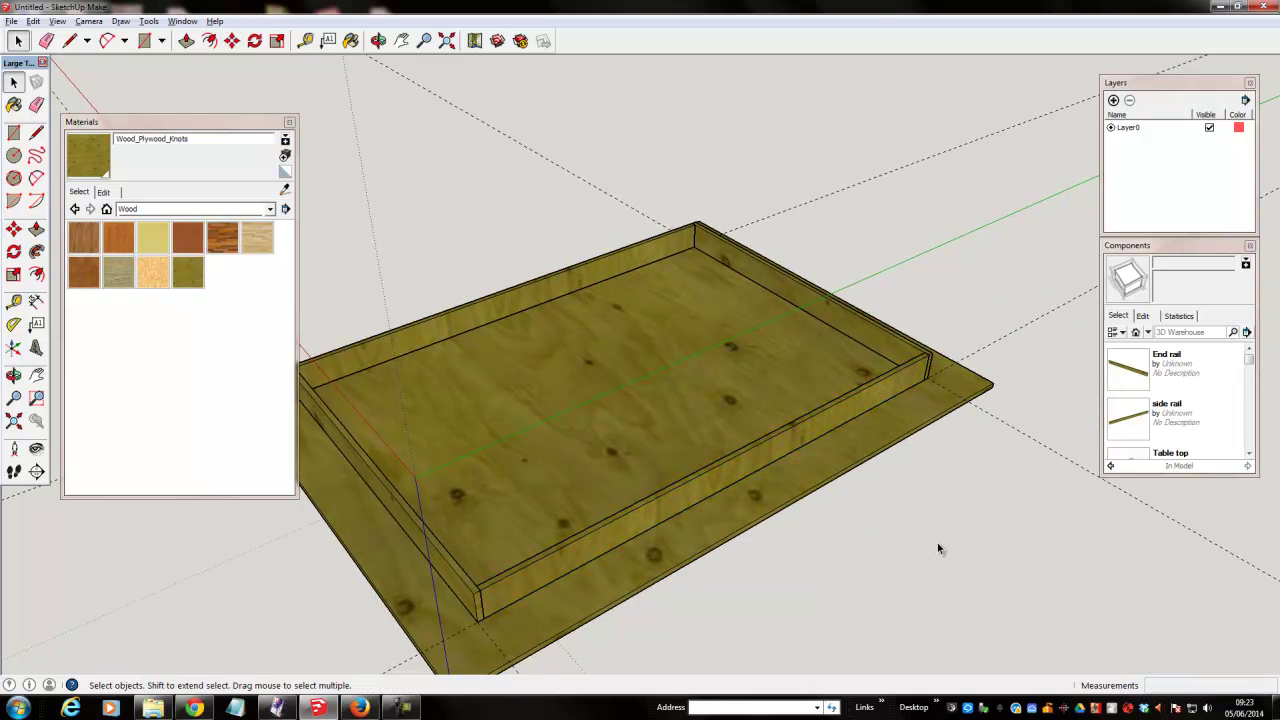
left_click(937, 542)
scroll(937, 542, "up", 1)
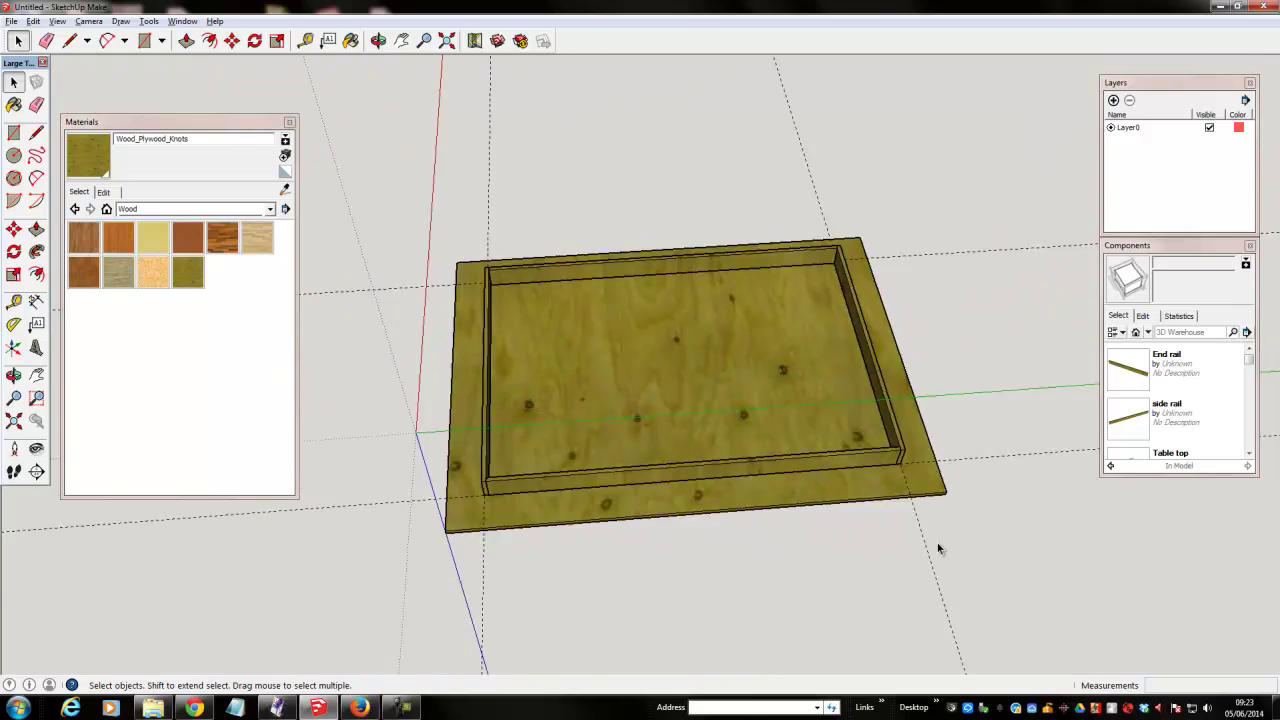
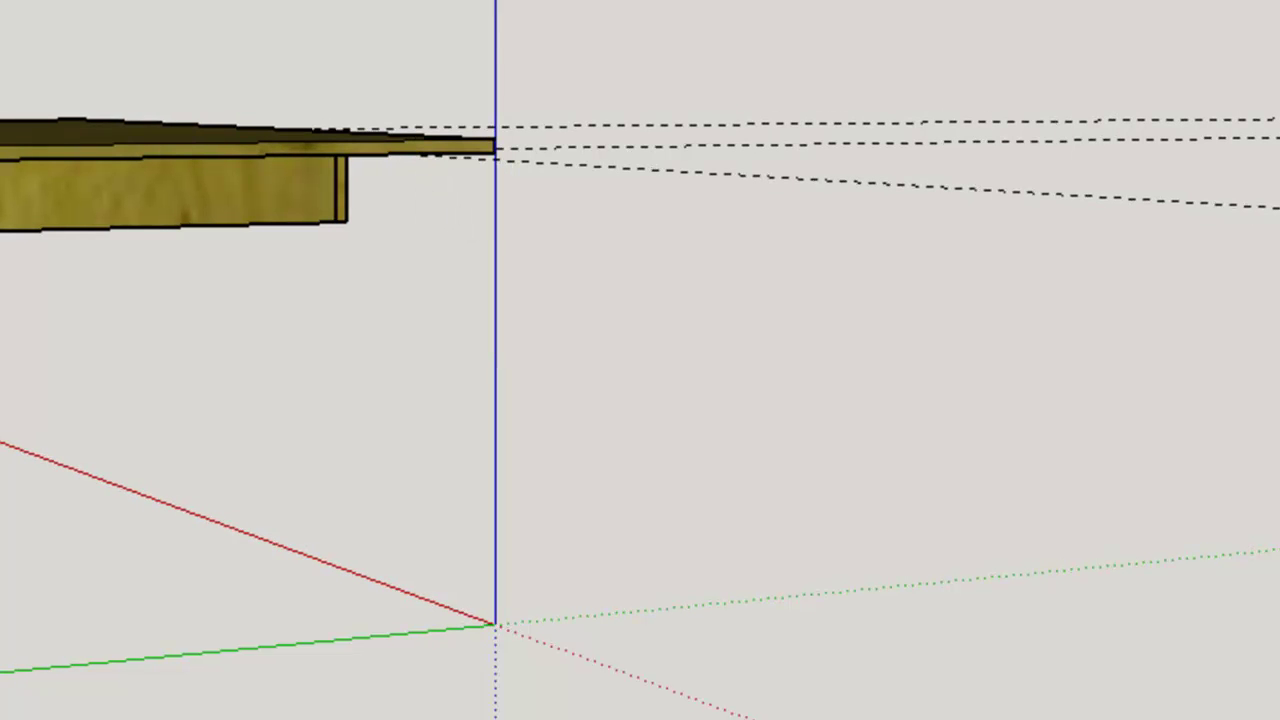
Step: Measure the distance from the table top's lower corner straight down to the origin
left_click(494, 151)
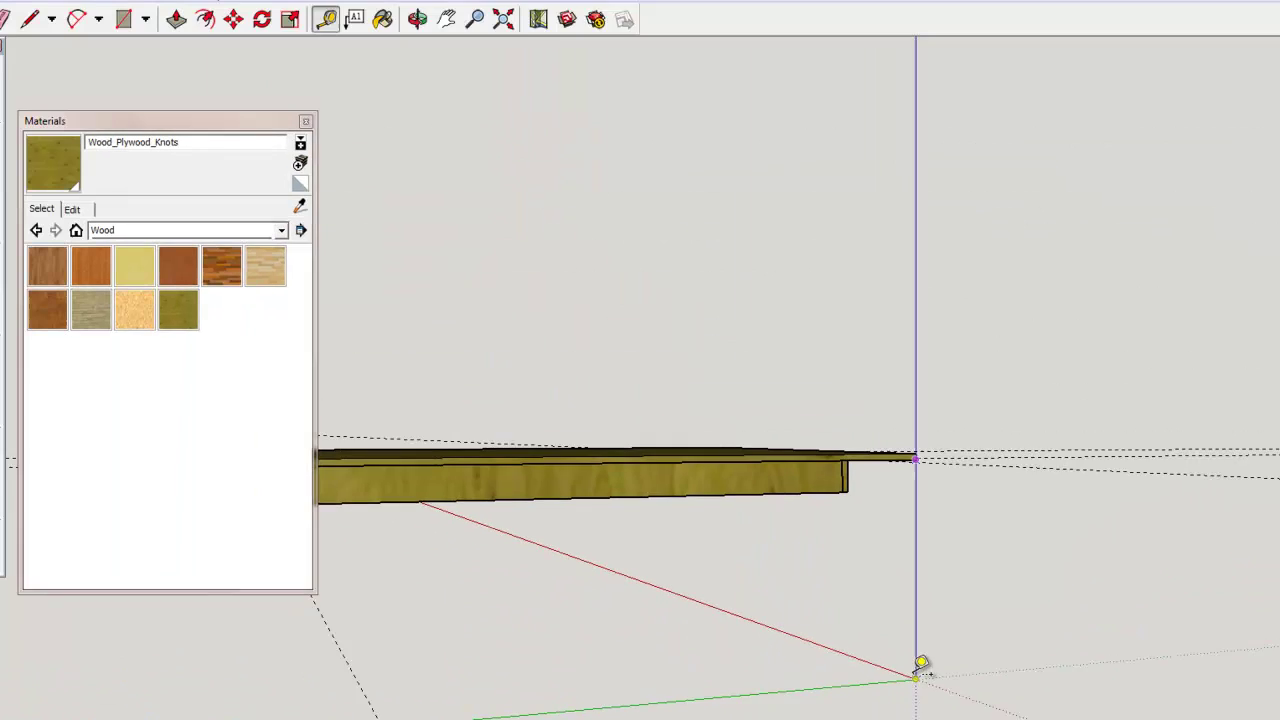
key("space")
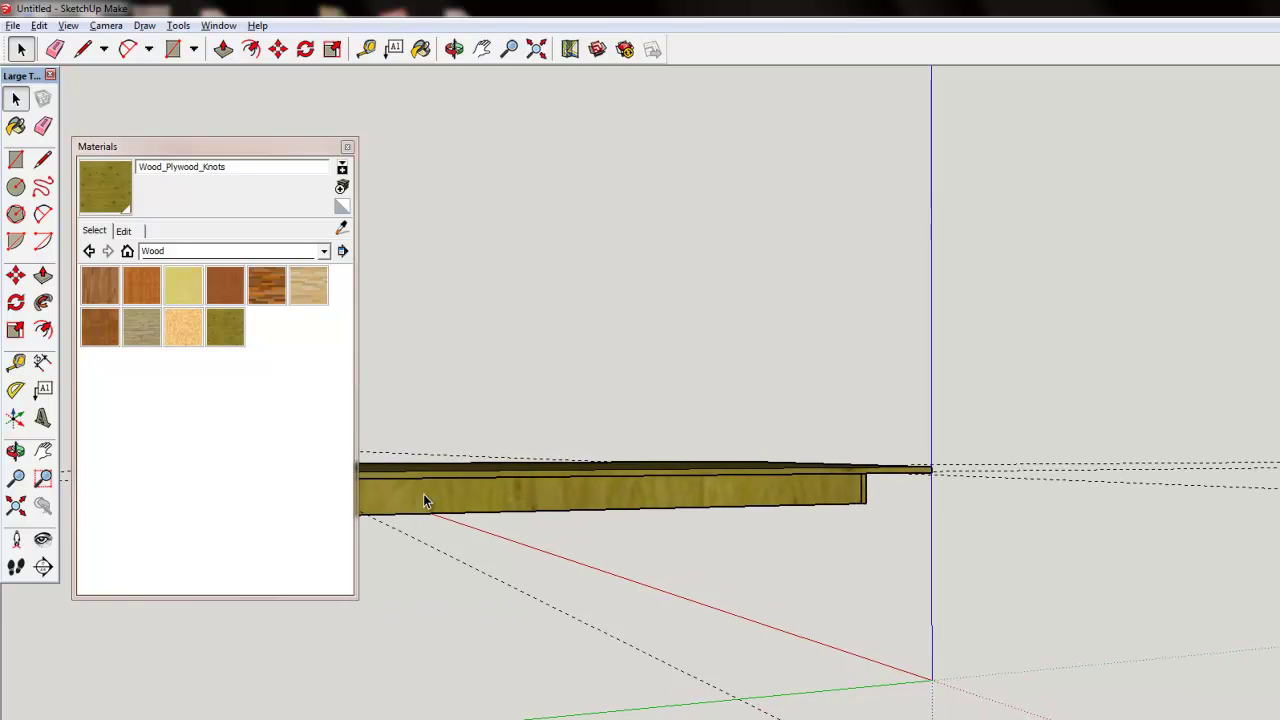
middle_click_drag(424, 495, 214, 374)
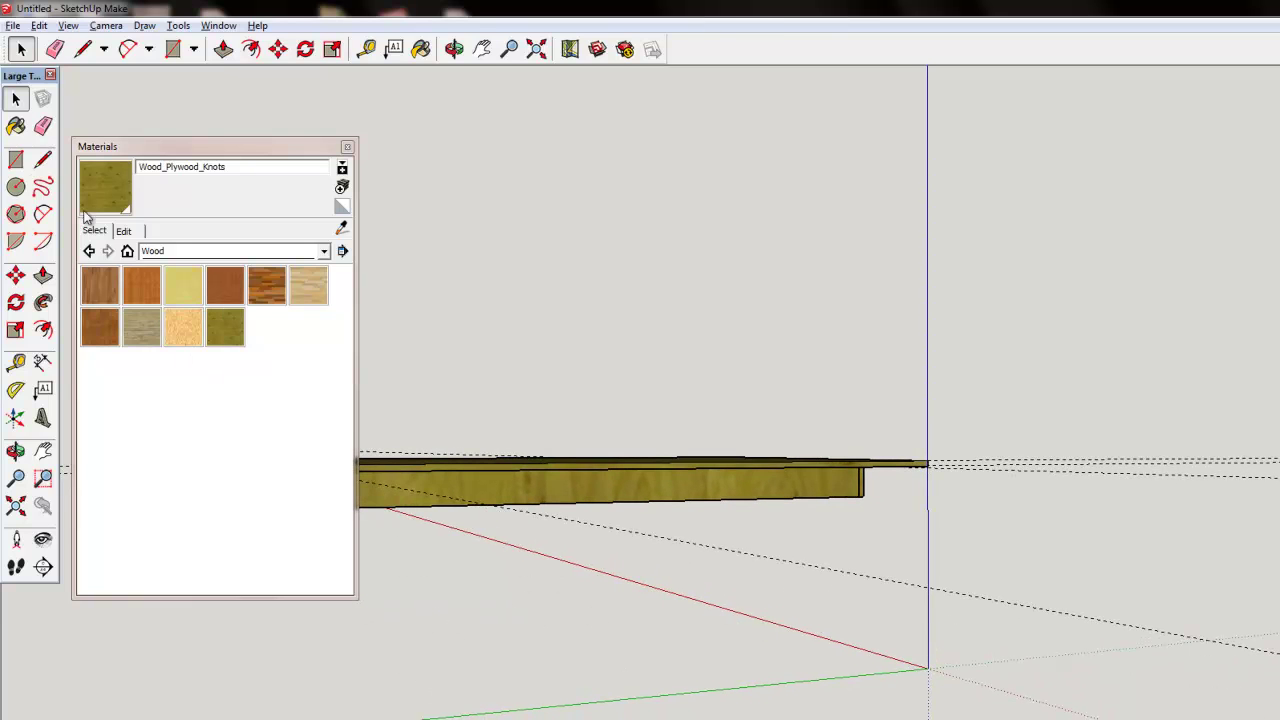
left_click(15, 162)
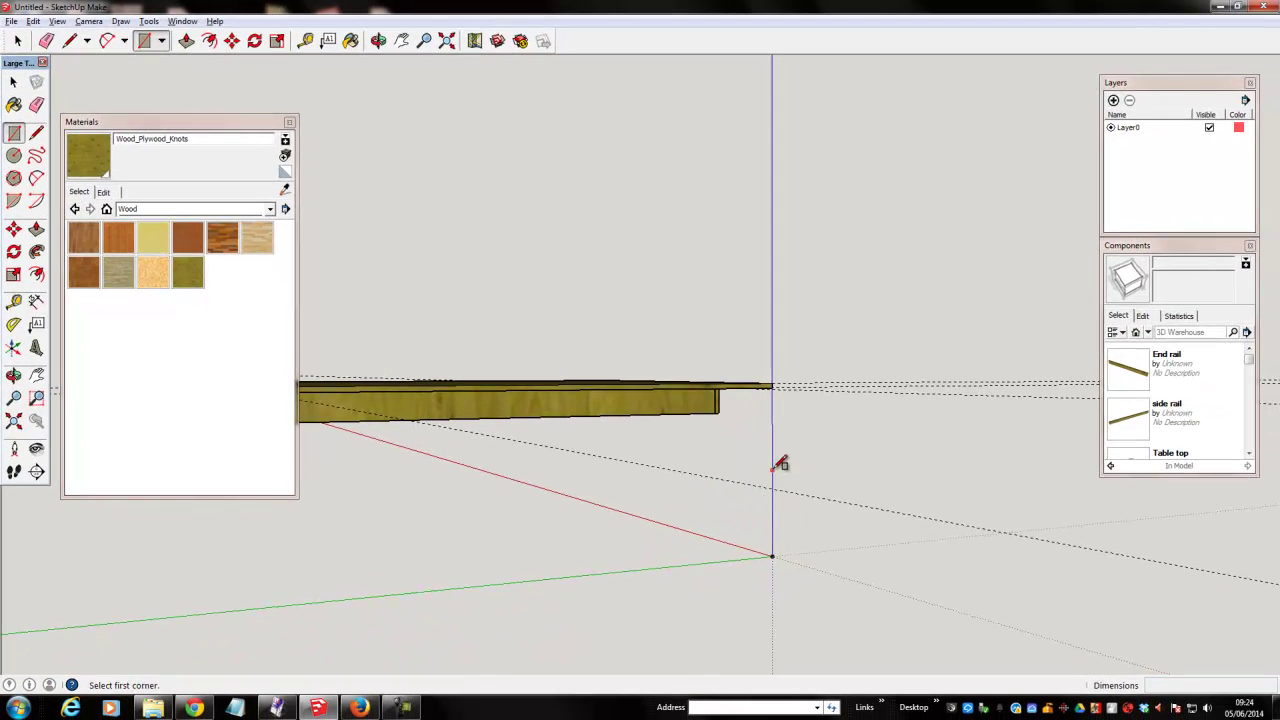
left_click(773, 555)
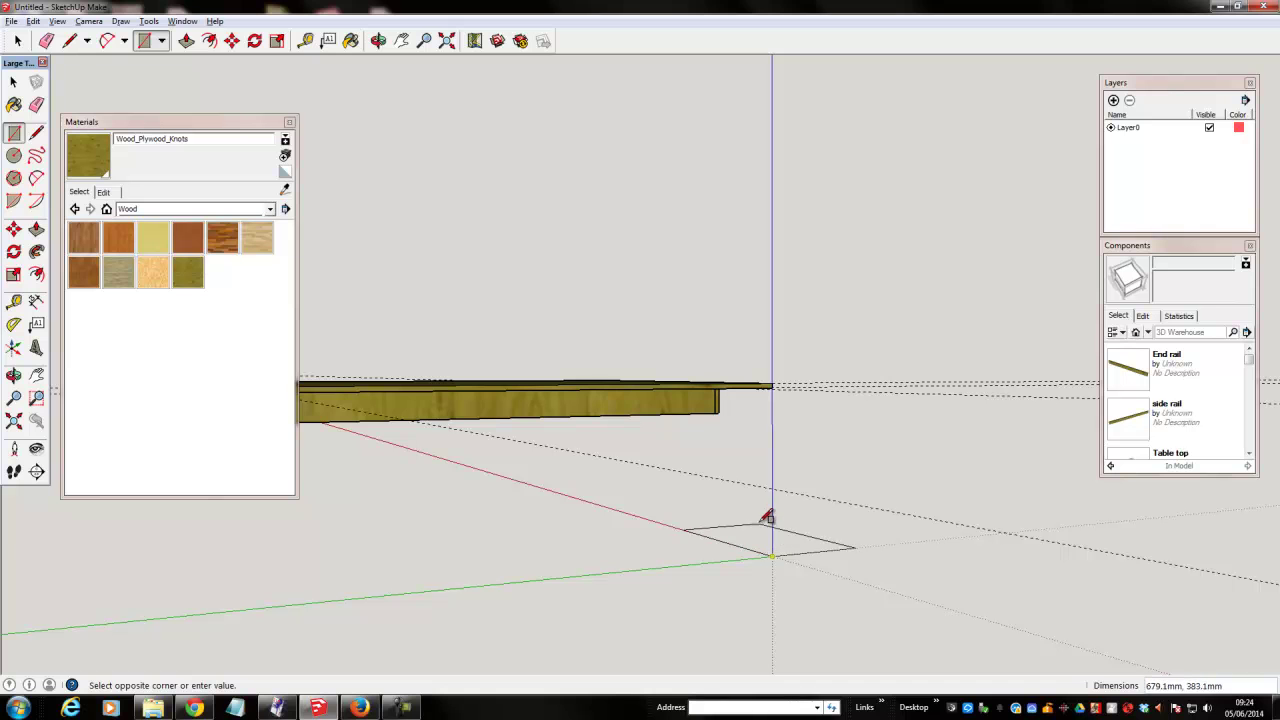
left_click(770, 490)
middle_click_drag(771, 491, 770, 540)
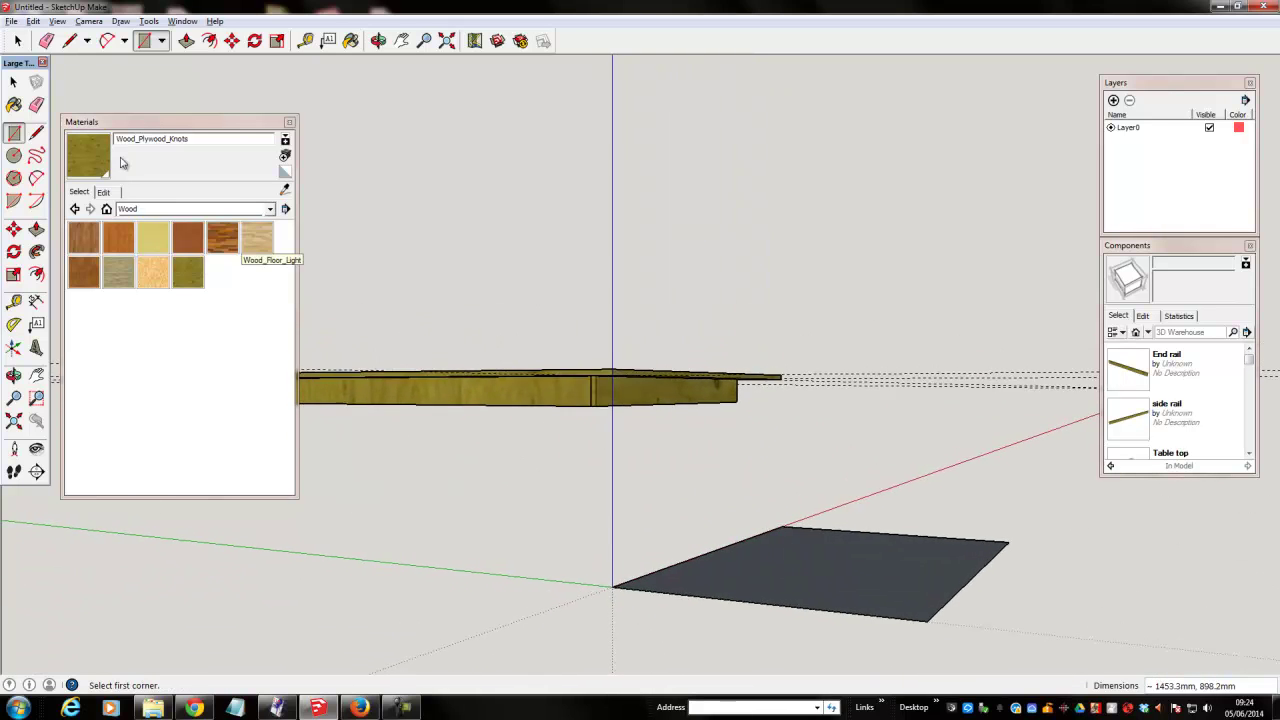
left_click(57, 21)
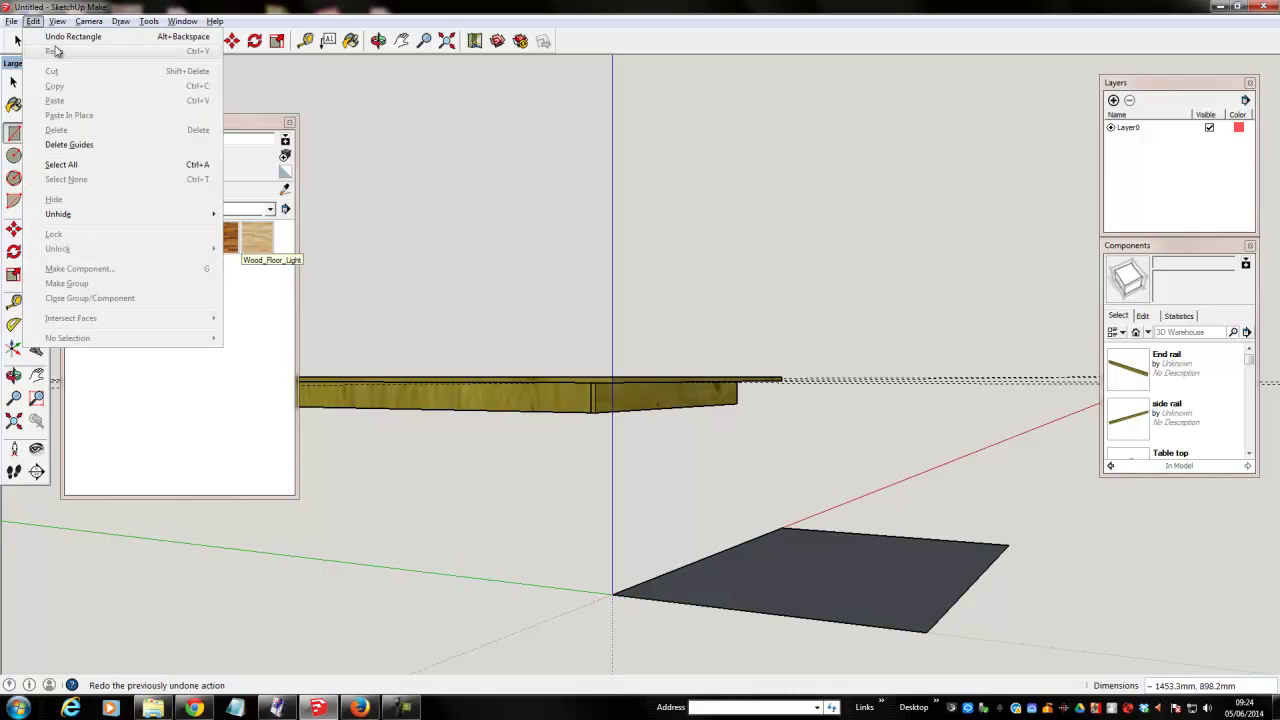
left_click(57, 29)
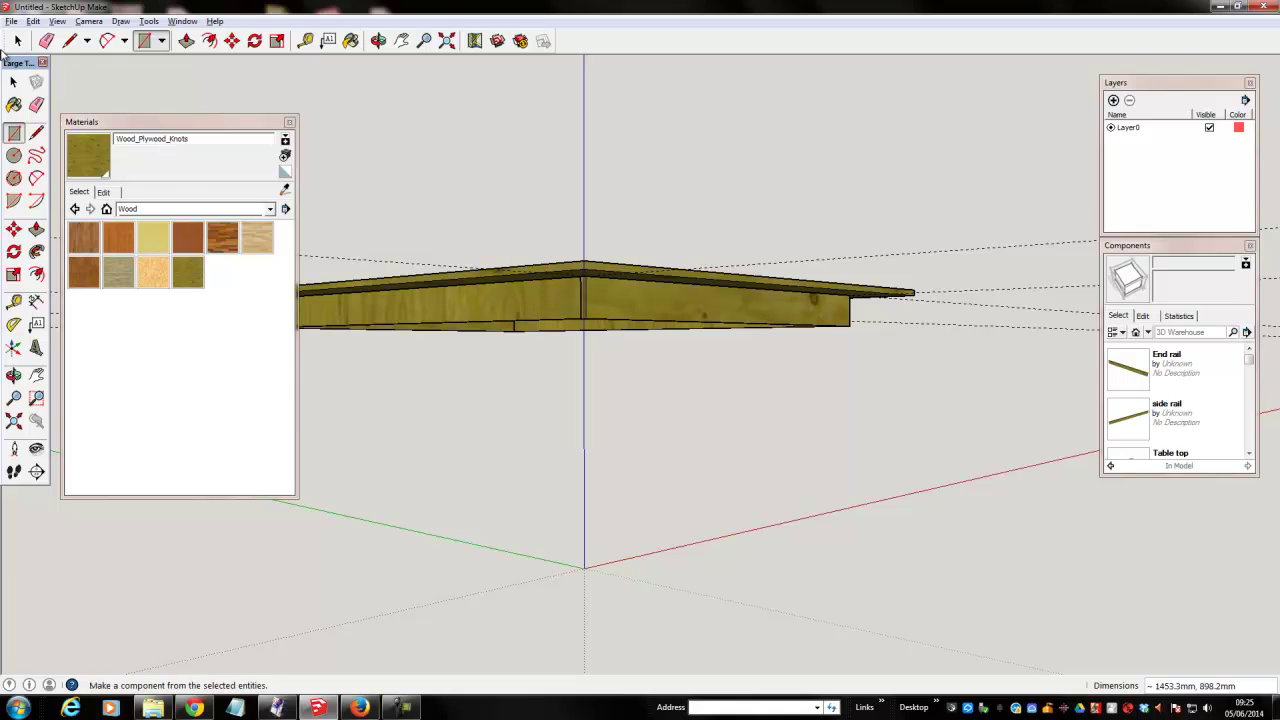
Step: Draw a narrow upright rectangle for a leg from the origin up to the underside of the table top
left_click(586, 567)
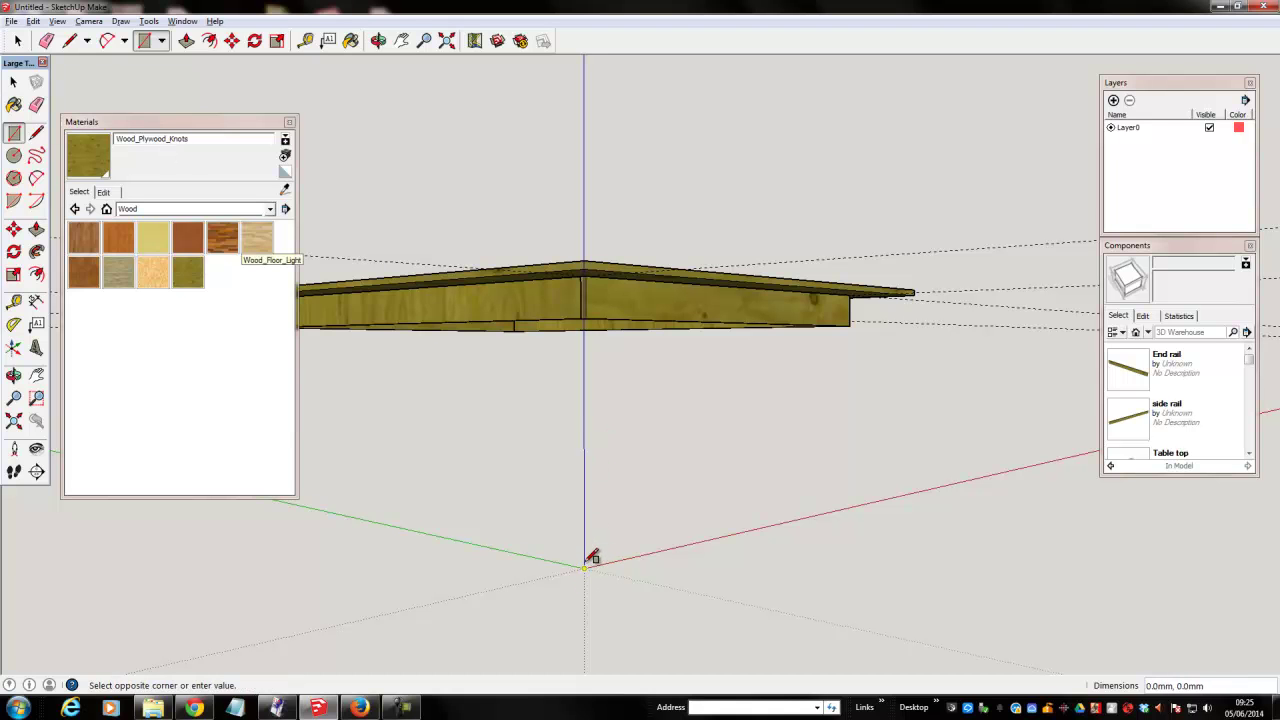
left_click(604, 409)
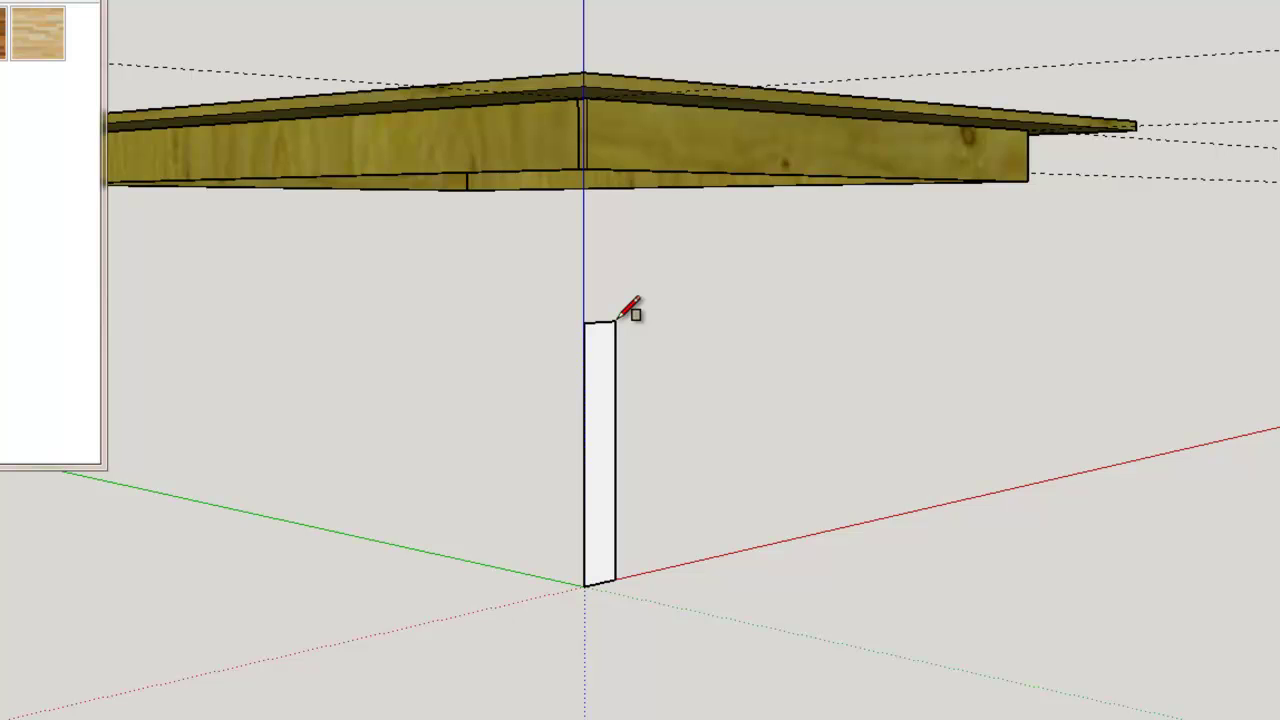
type("3,29")
key("Return")
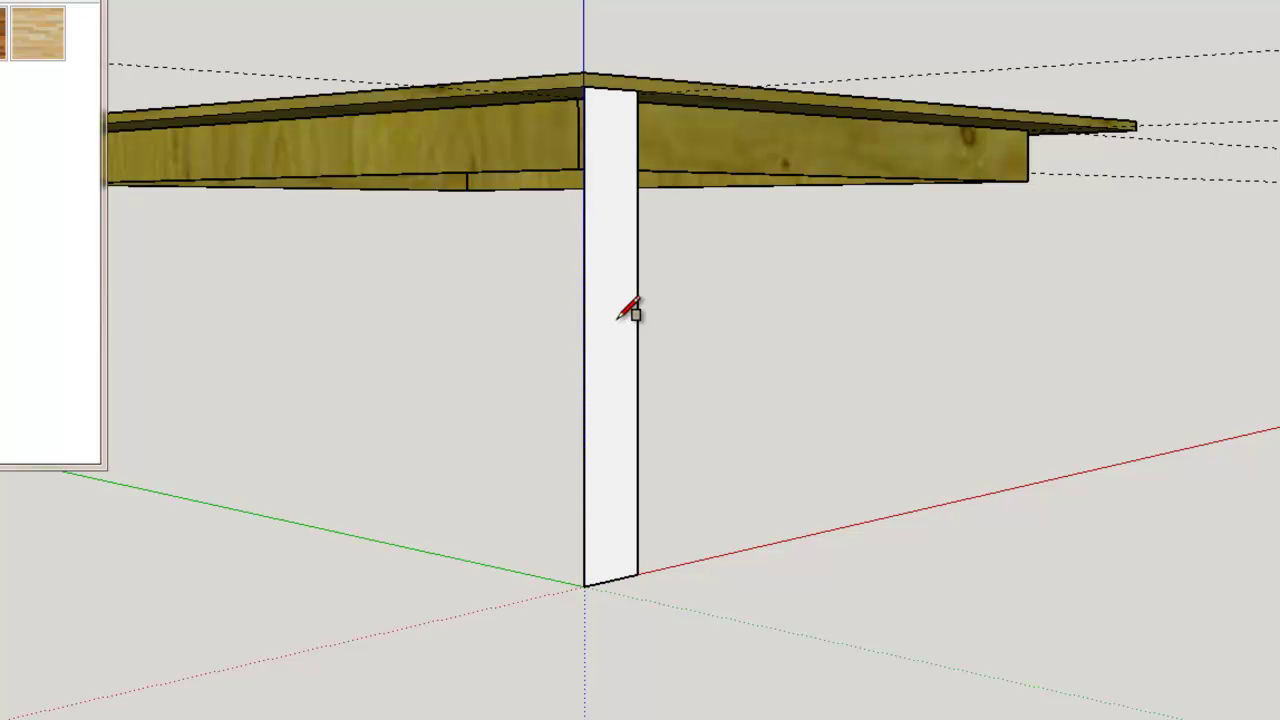
Step: Extrude the upright leg rectangle into a thin board with Push/Pull
middle_click_drag(628, 310, 520, 370)
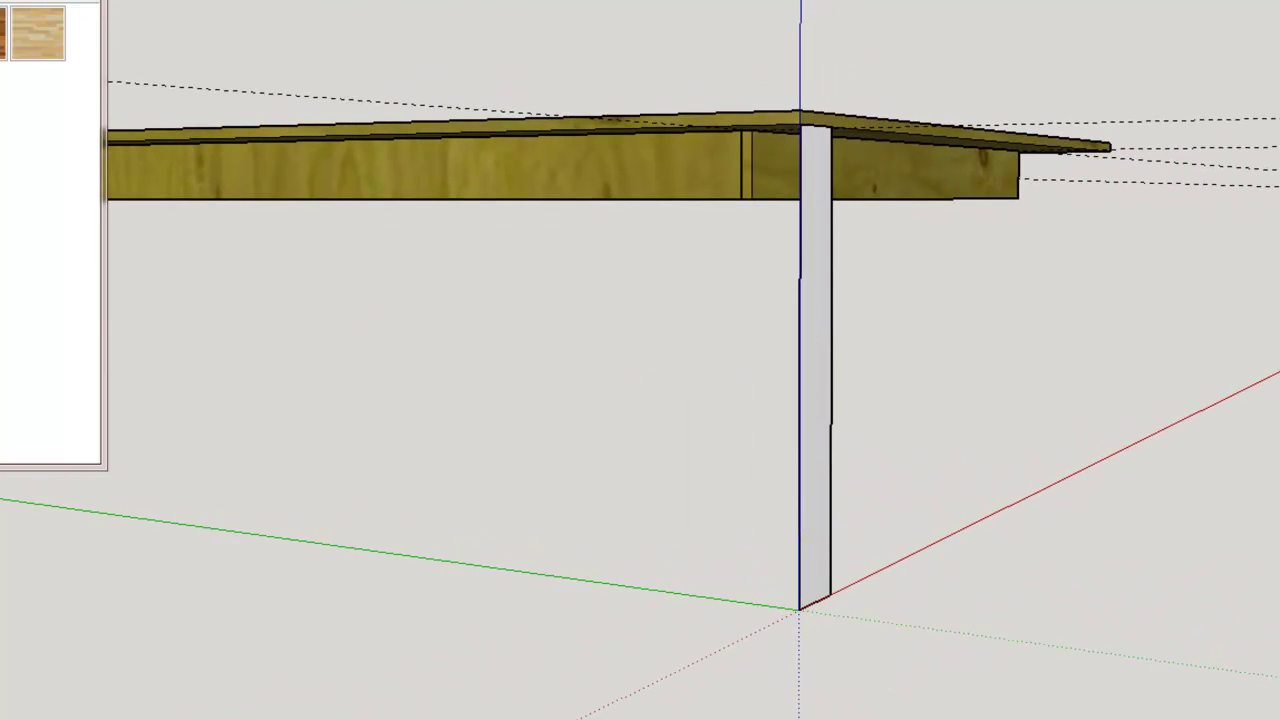
left_click_drag(827, 373, 835, 375)
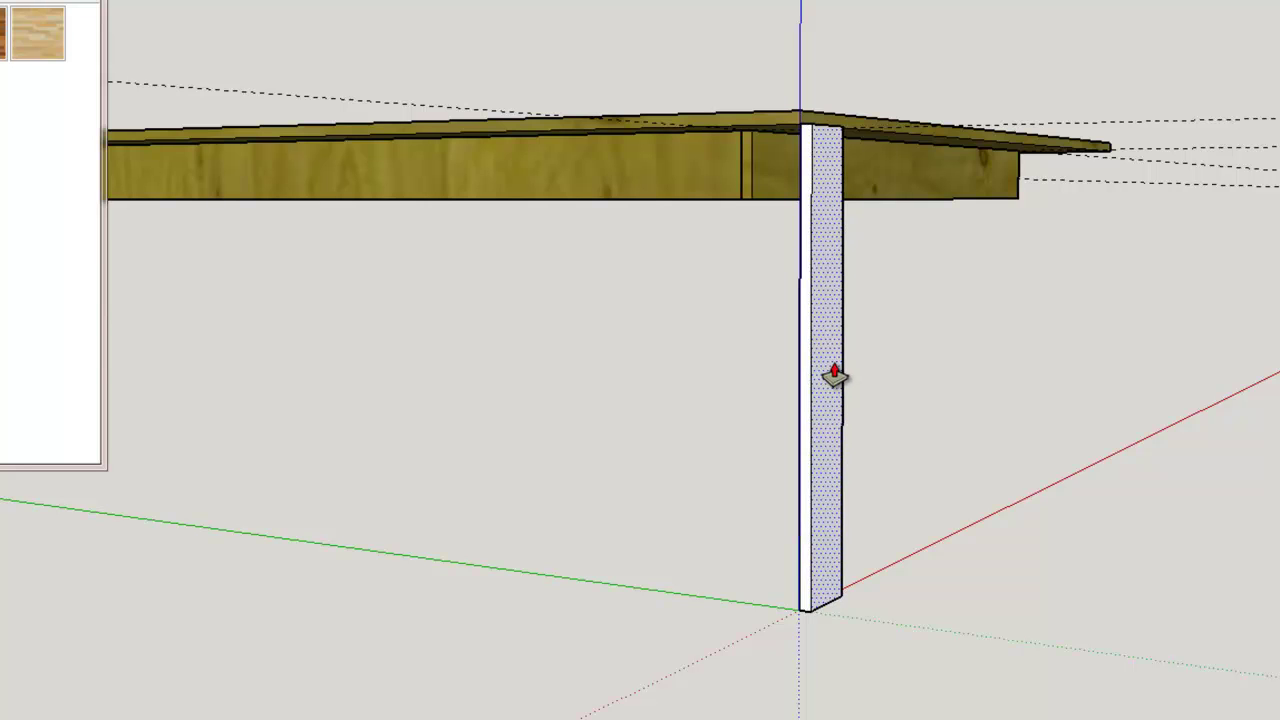
left_click(834, 375)
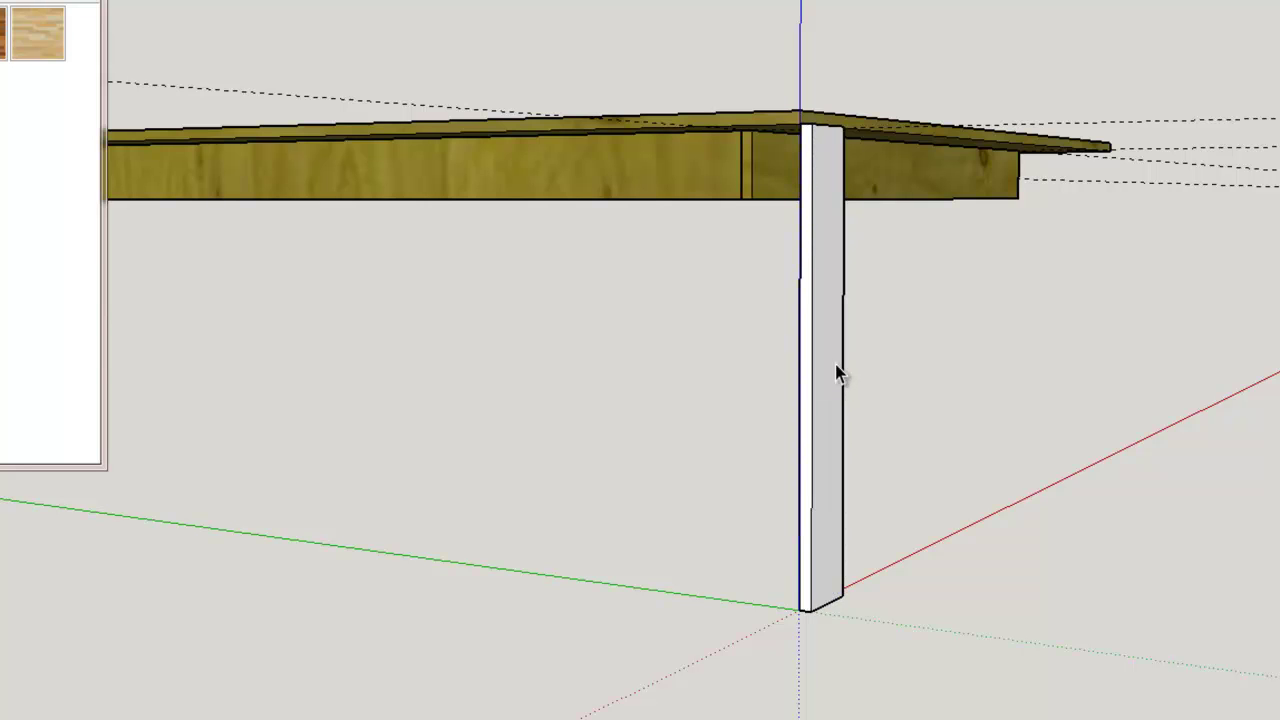
Step: Select the whole leg board and apply the Wood_Plywood_Knots material to it
mouse_move(1212, 384)
middle_mouse_down()
mouse_move(1166, 374)
mouse_move(548, 447)
middle_mouse_up()
triple_click(548, 447)
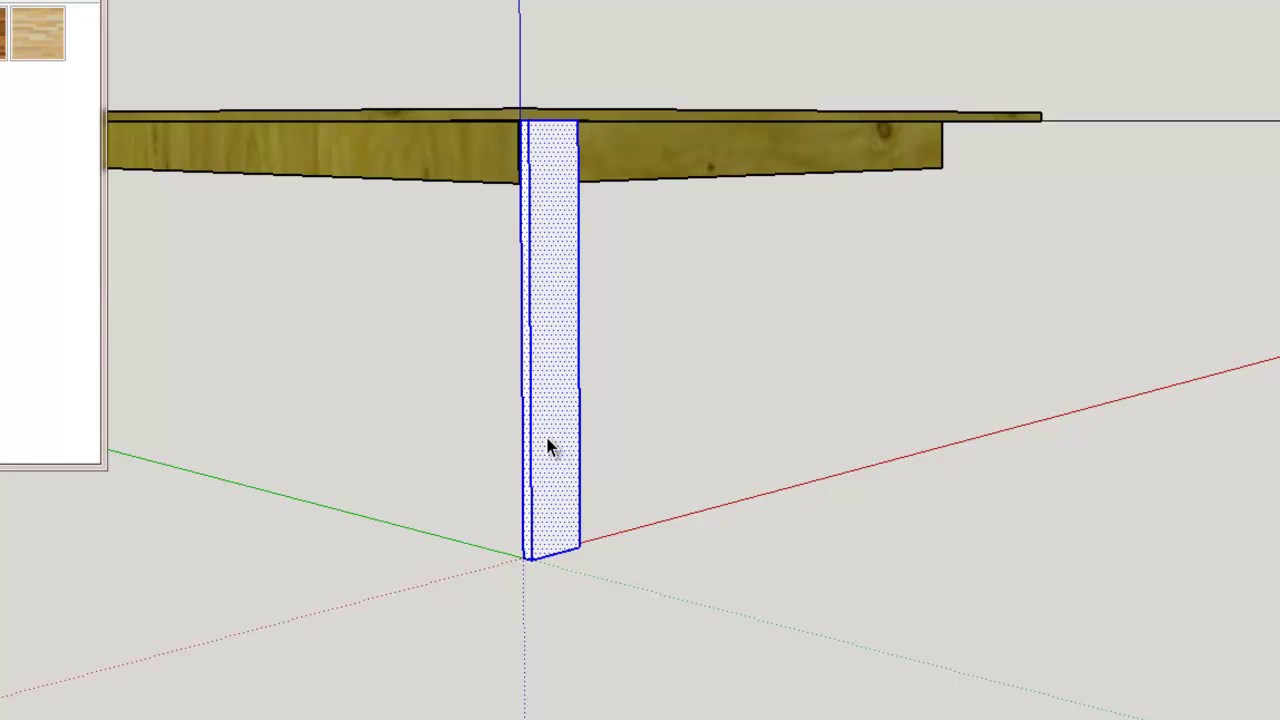
key("b")
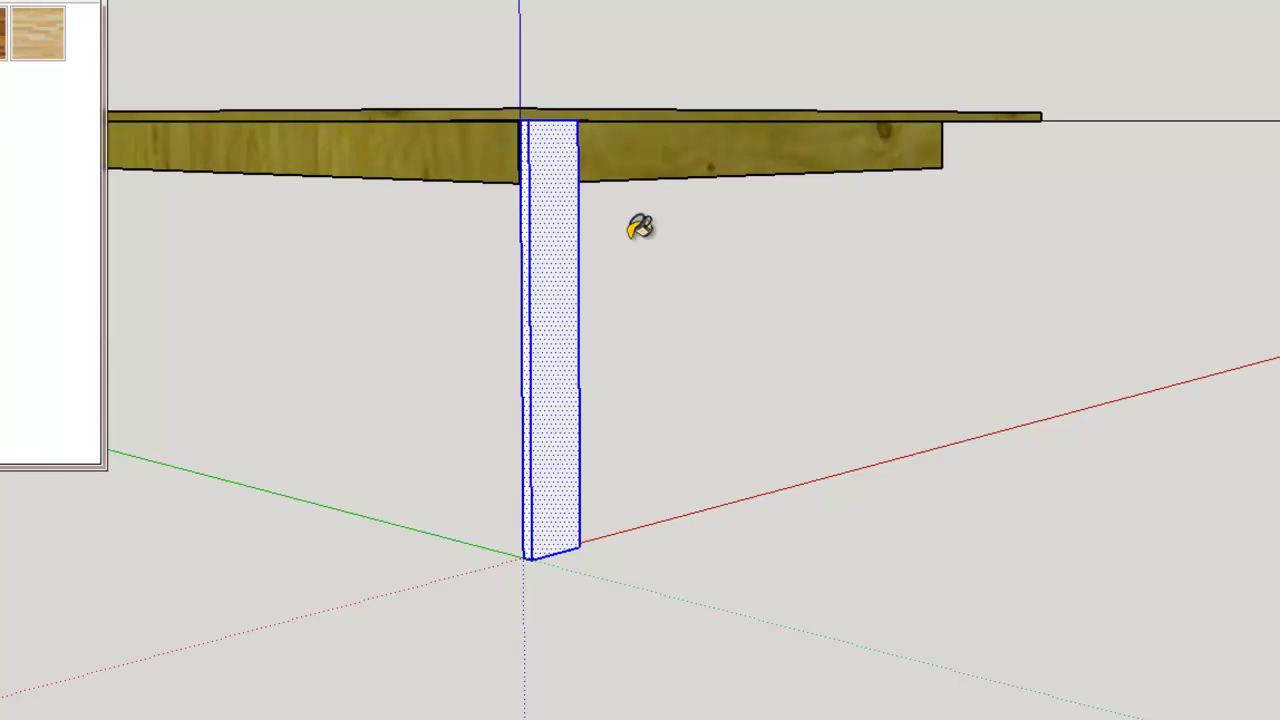
left_click(574, 251)
Step: Make the selected leg board a component named Leg Lamination
right_click(572, 270)
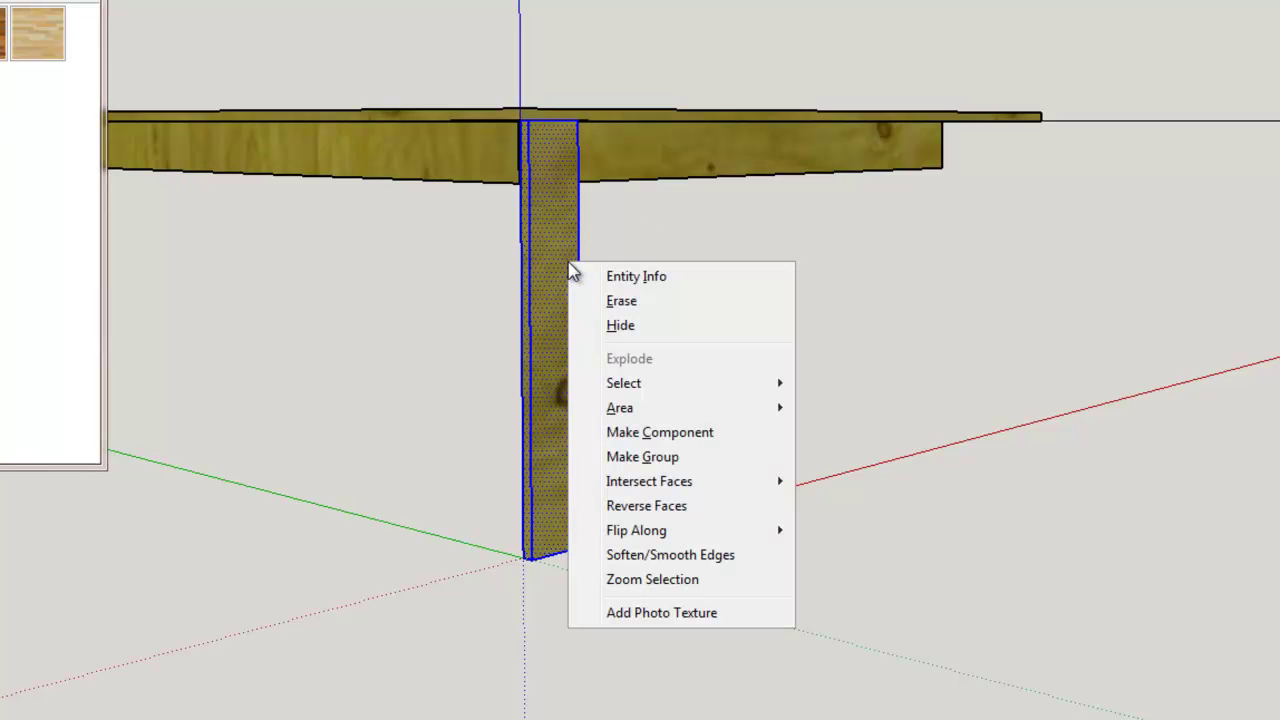
left_click(707, 434)
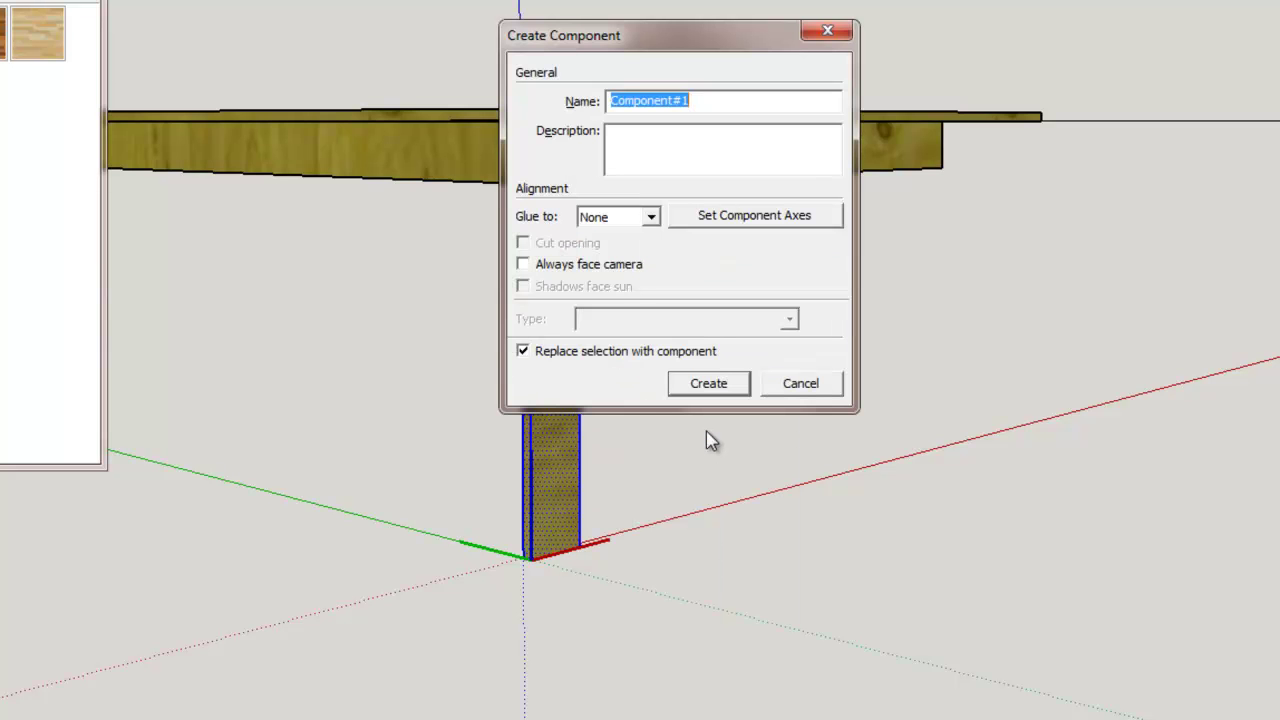
type("Leg Lamination")
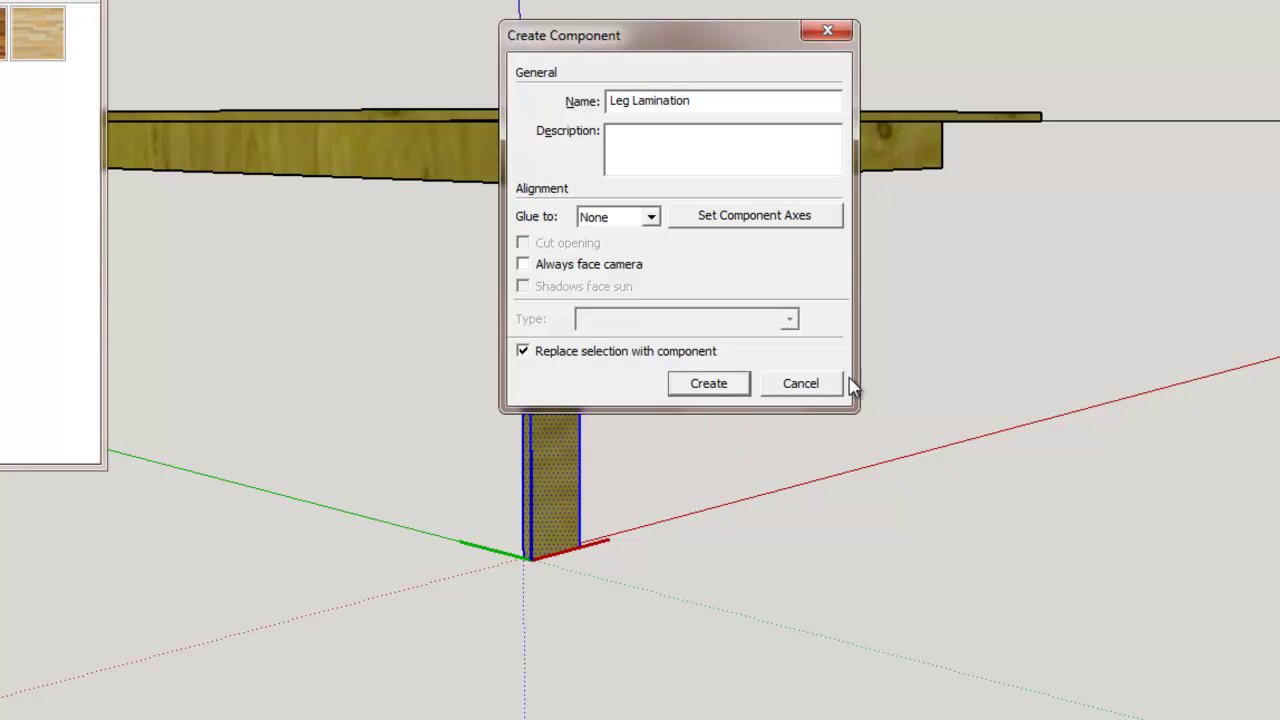
left_click(720, 384)
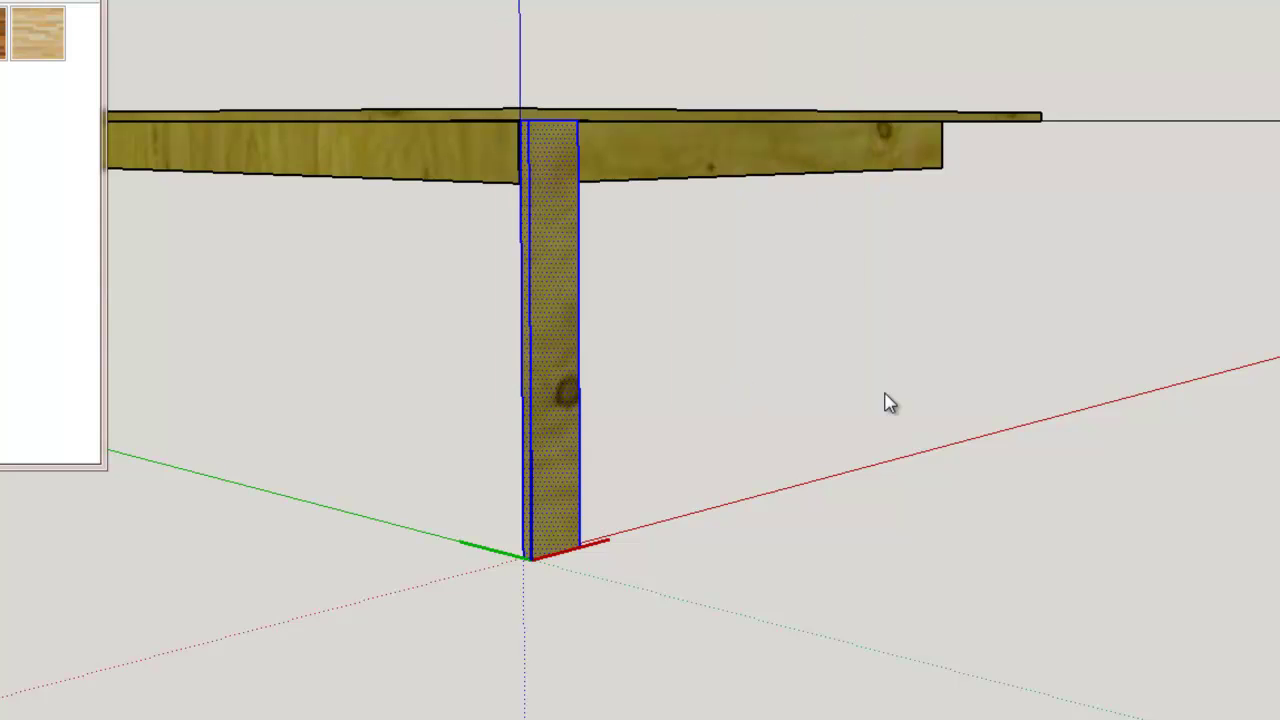
Step: Move the leg lamination out from under the table top into open space away from the table, and deselect it
key("m")
left_click(563, 449)
mouse_move(1090, 385)
middle_mouse_down()
mouse_move(1109, 375)
mouse_move(1100, 365)
middle_mouse_up()
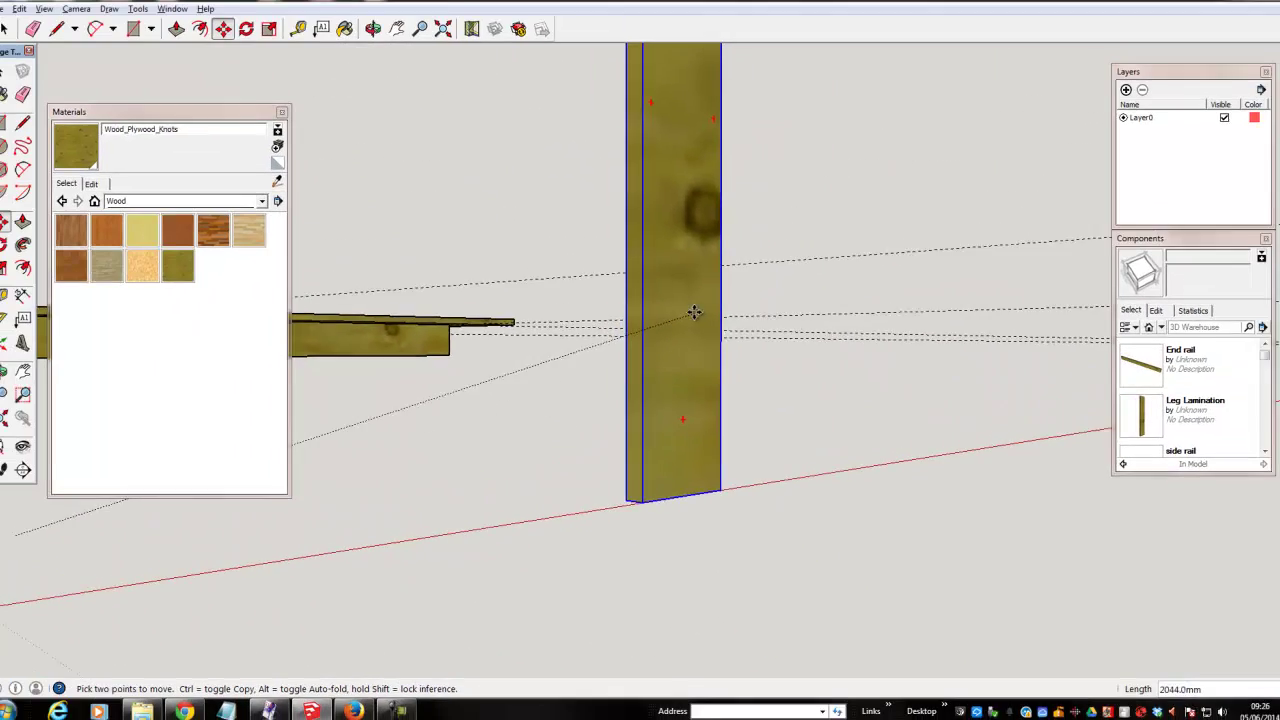
middle_click_drag(802, 401, 820, 463)
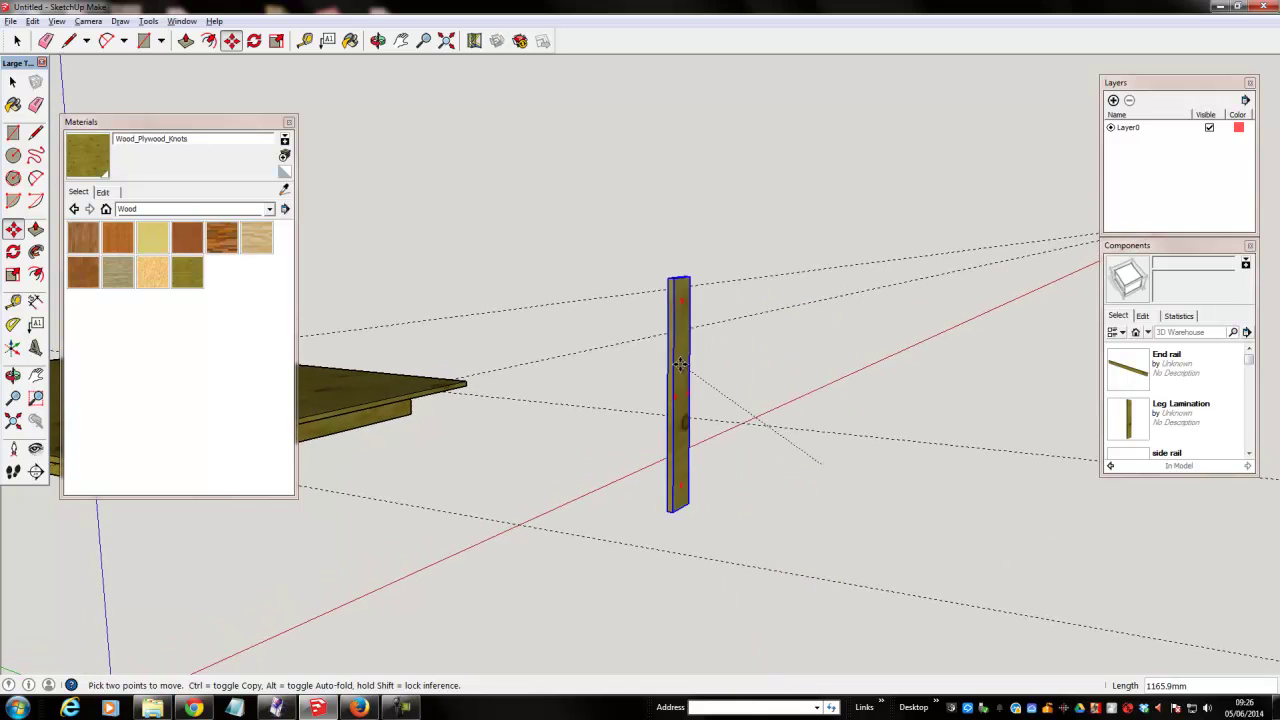
left_click(946, 462)
middle_click_drag(946, 462, 781, 470)
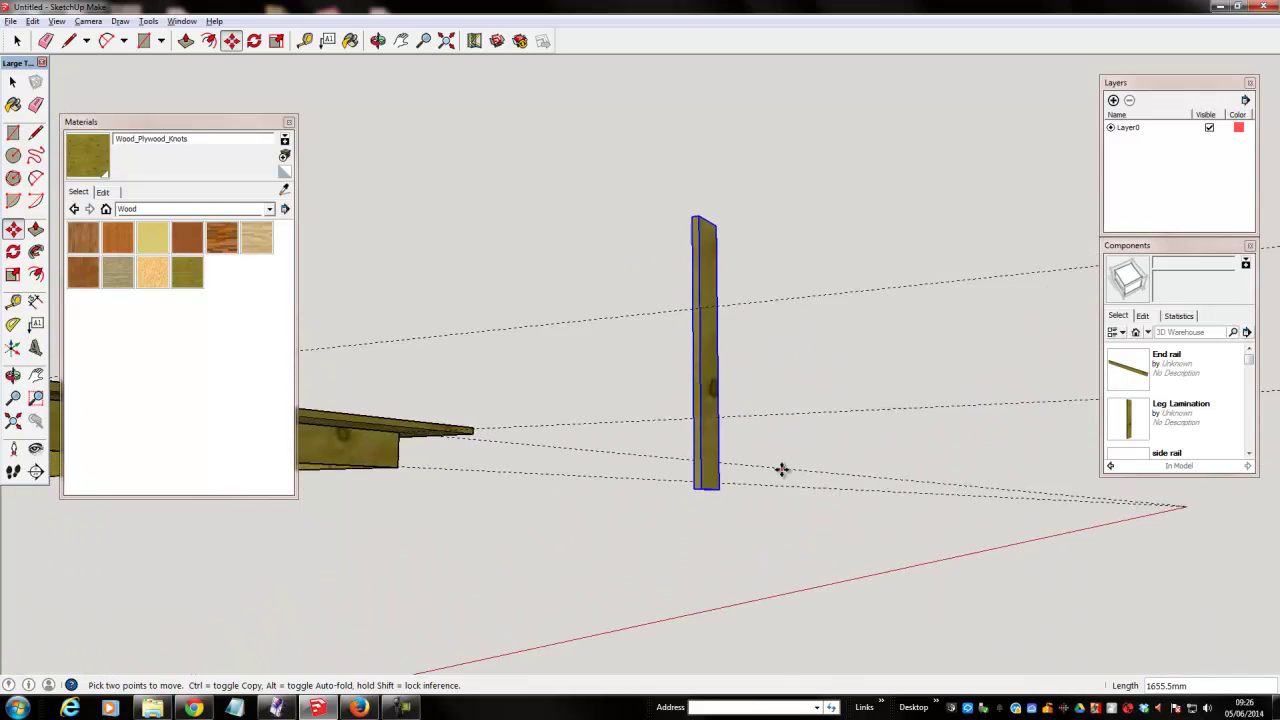
left_click(707, 441)
left_click(707, 567)
middle_click_drag(1017, 531, 914, 531)
key("space")
left_click(918, 531)
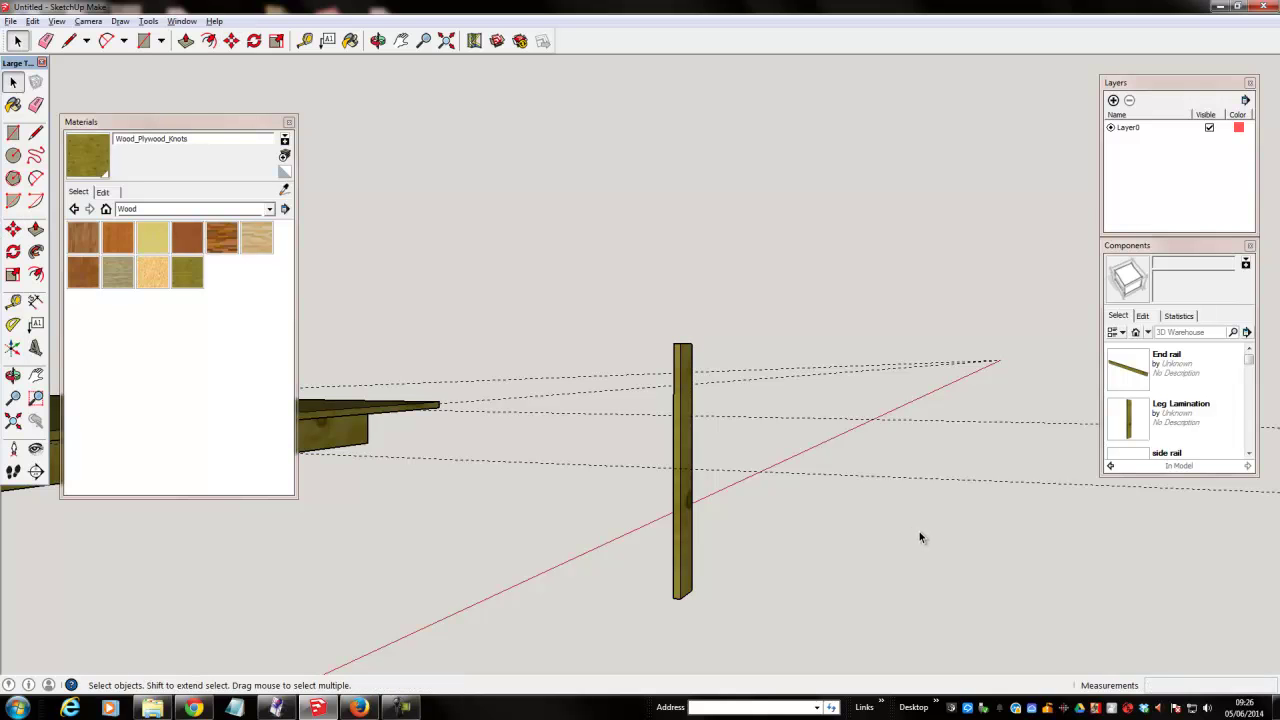
Step: Insert two more Leg Lamination components, one right beside the first board and one farther behind
left_click(1128, 420)
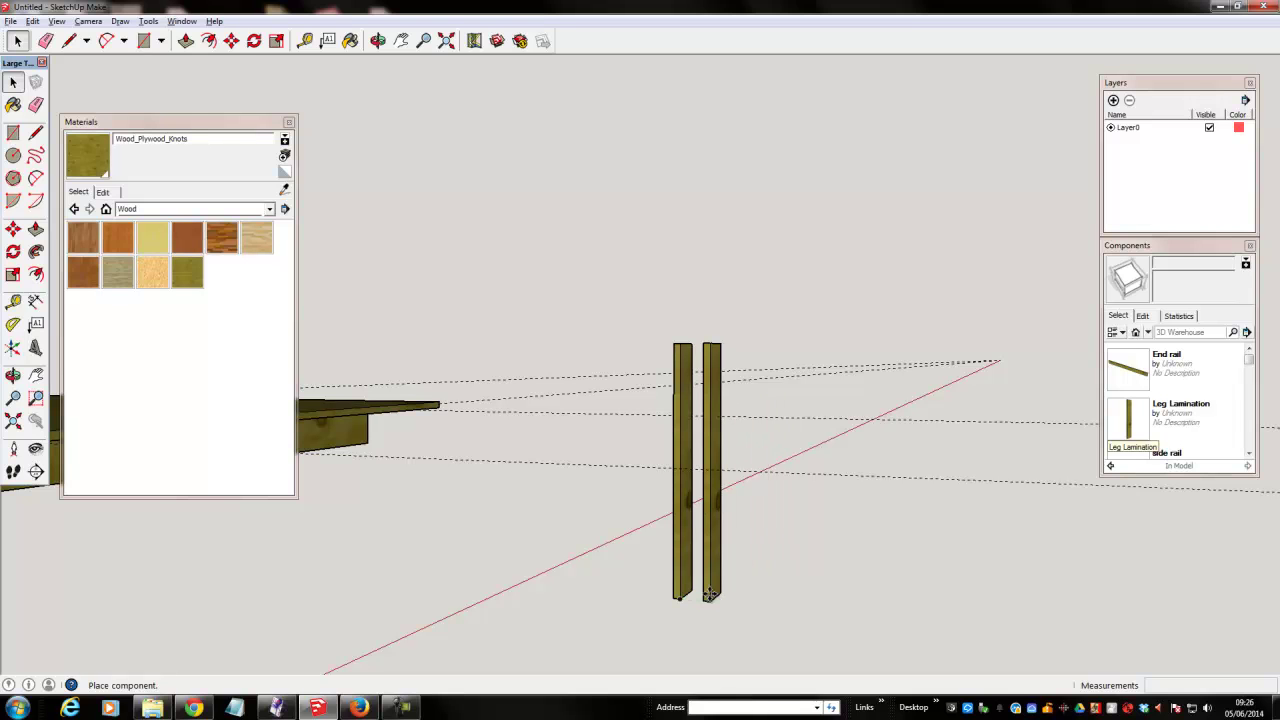
left_click(712, 598)
left_click(1130, 424)
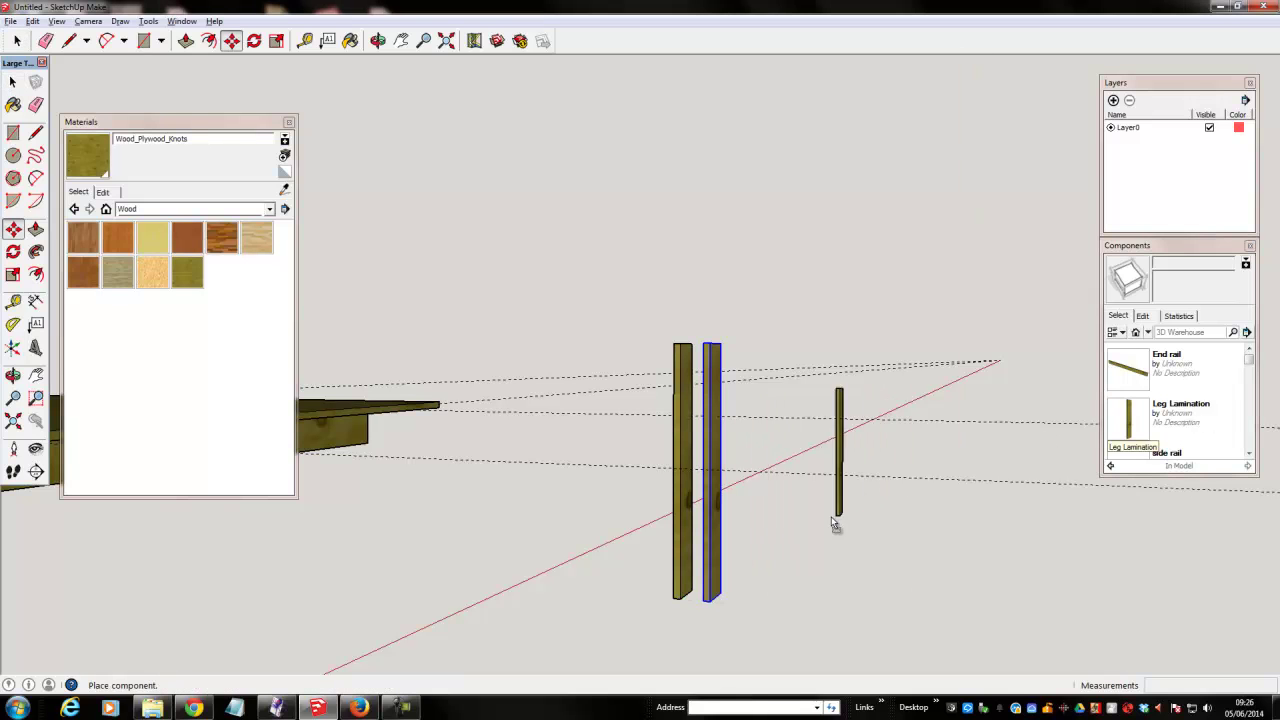
left_click(772, 560)
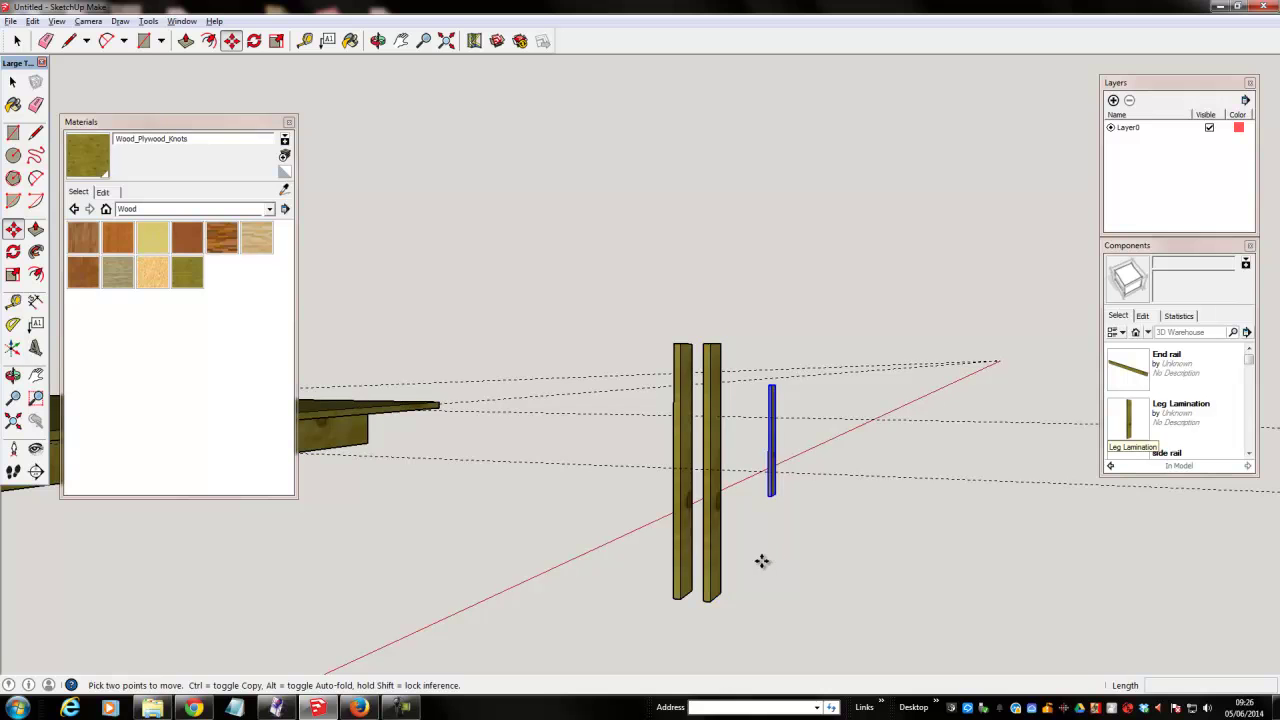
Step: Move the farthest leg lamination closer to the other two boards
left_click(772, 485)
left_click(735, 573)
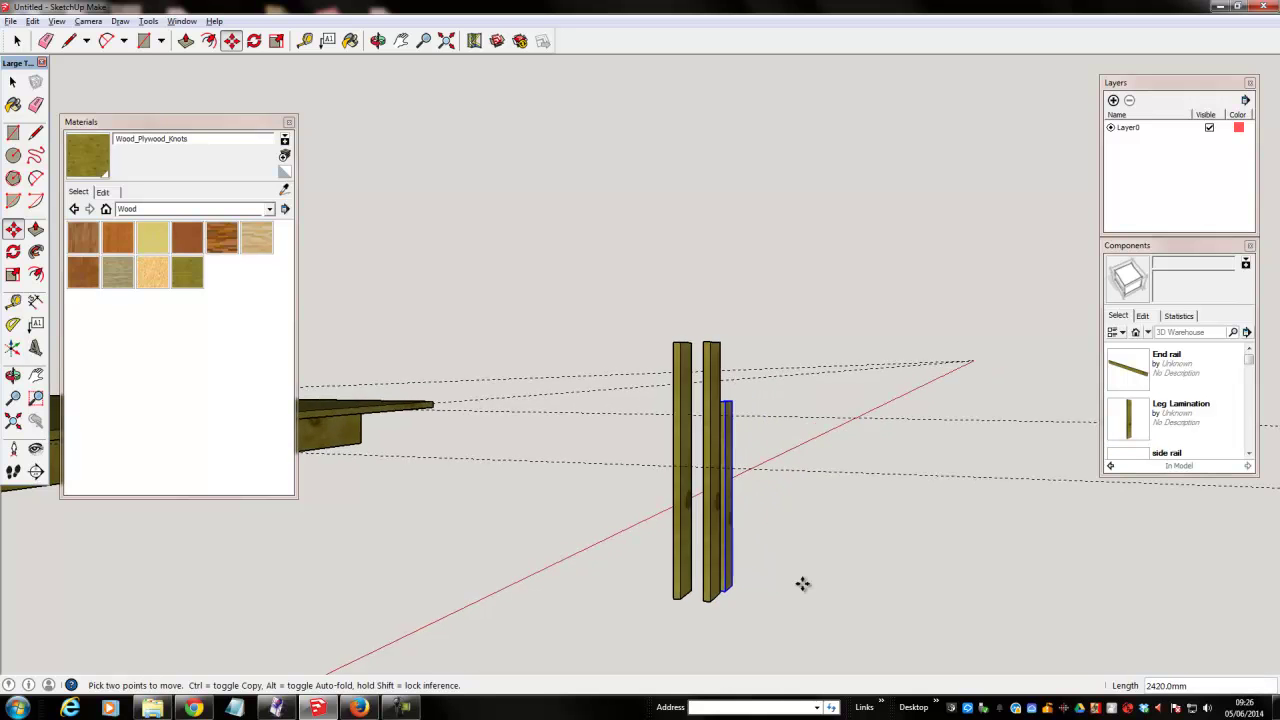
scroll(805, 582, "up", 5)
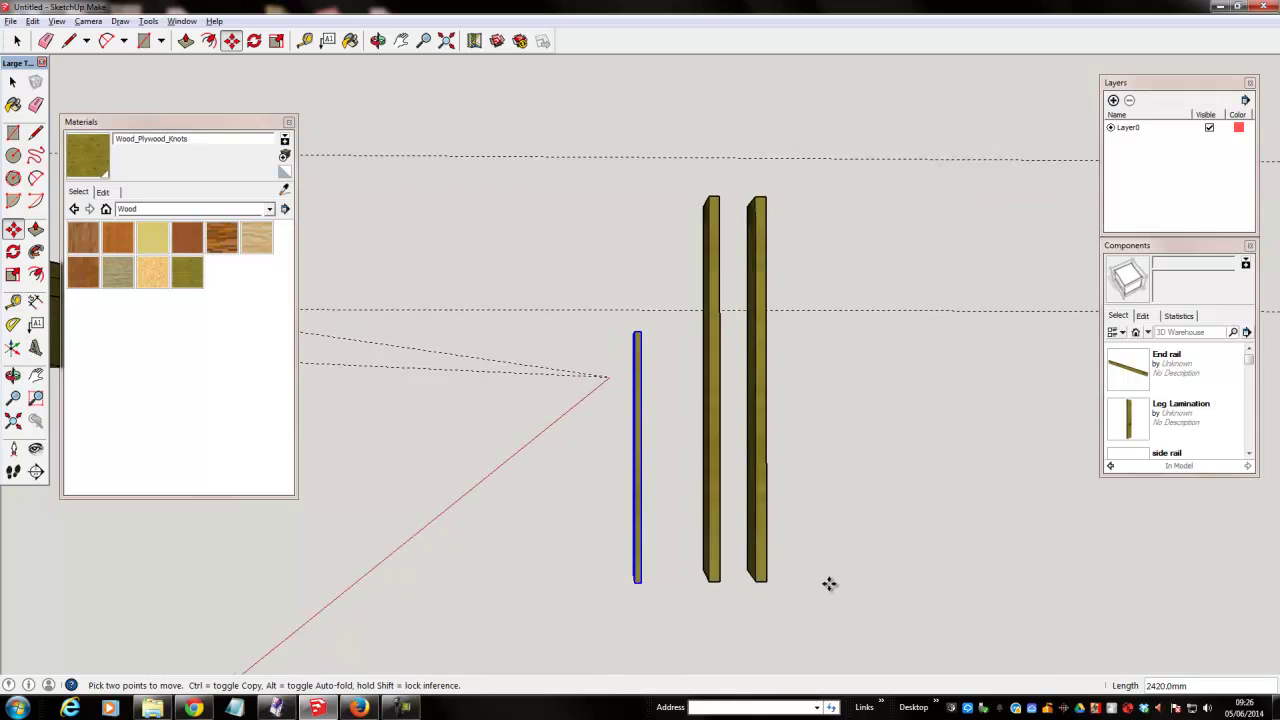
Step: Move the outer board of the two neighbouring leg laminations flush against the face of the first board
middle_click_drag(824, 587, 775, 599)
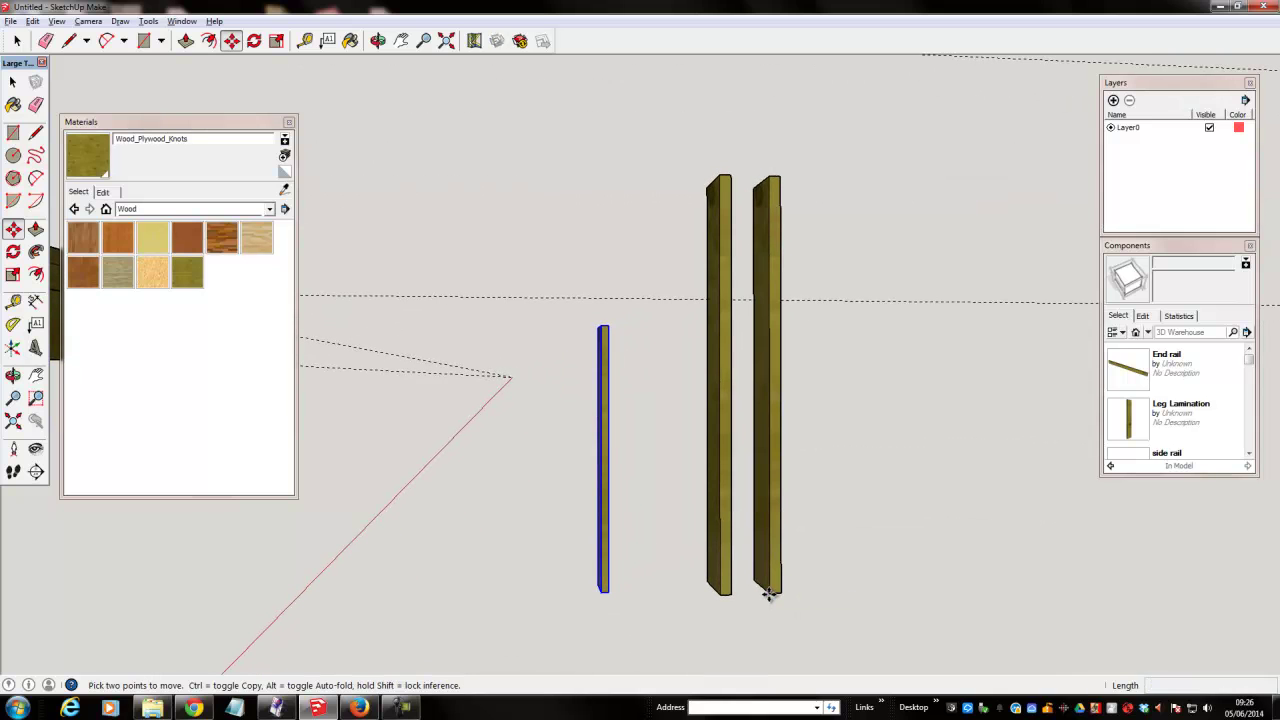
key("space")
left_click(799, 604)
left_click(778, 593)
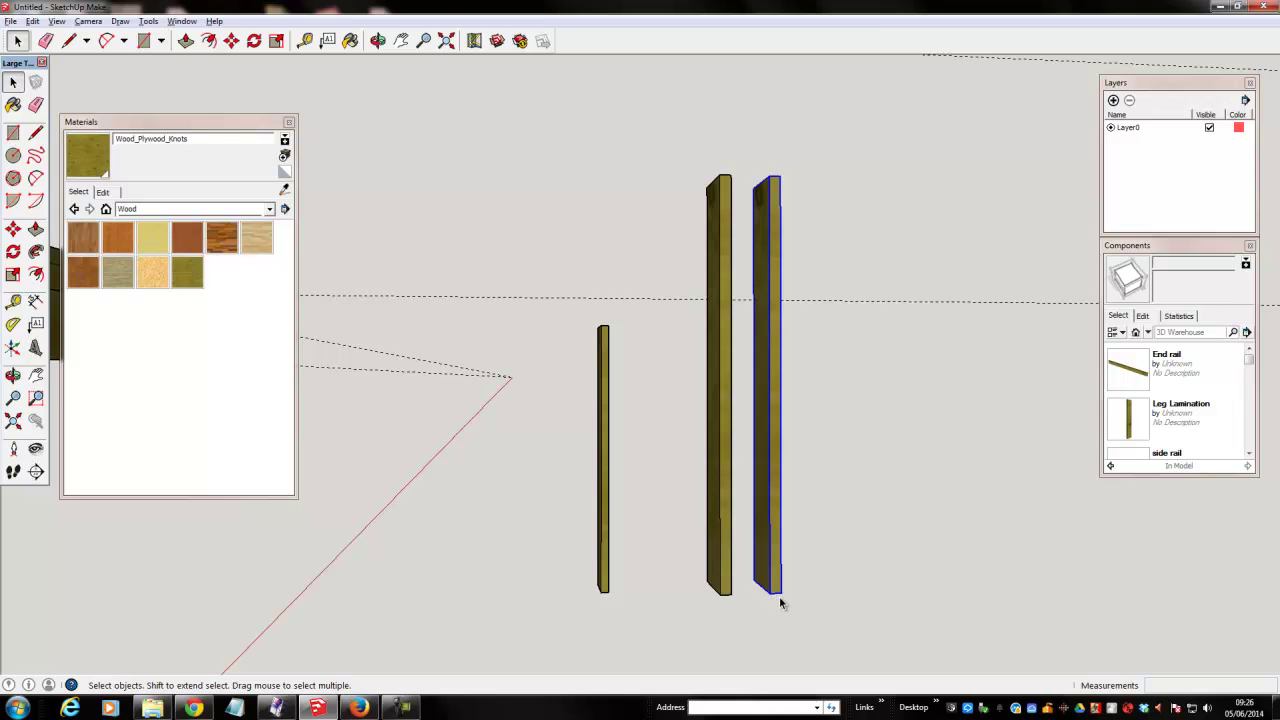
key("m")
left_click_drag(771, 593, 734, 594)
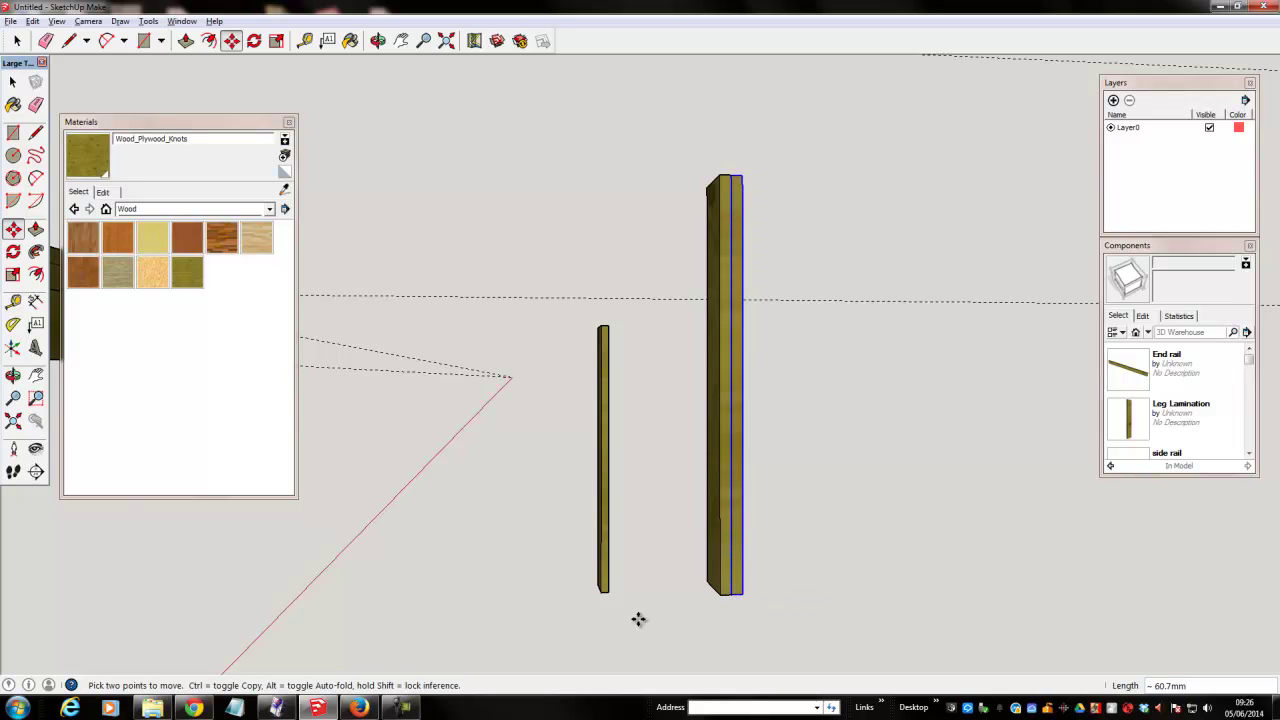
Step: Bring the separate, farther leg lamination across to the joined pair of boards
key("space")
left_click(607, 585)
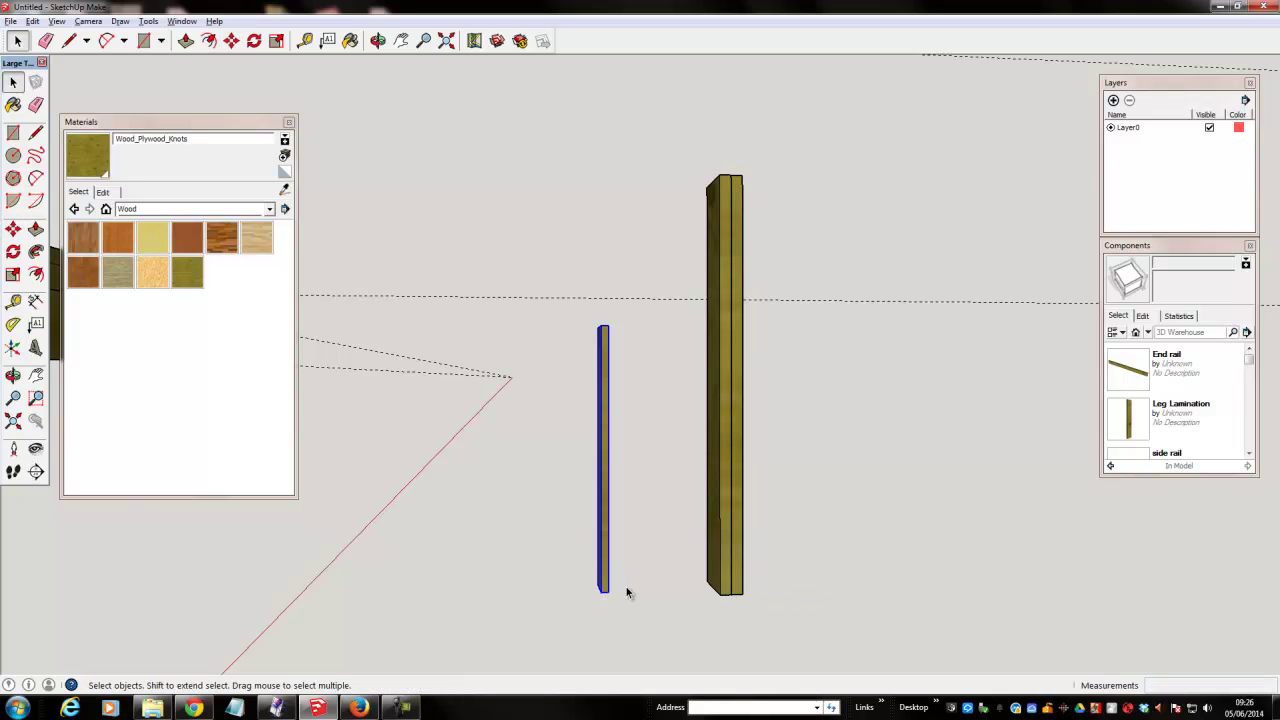
key("m")
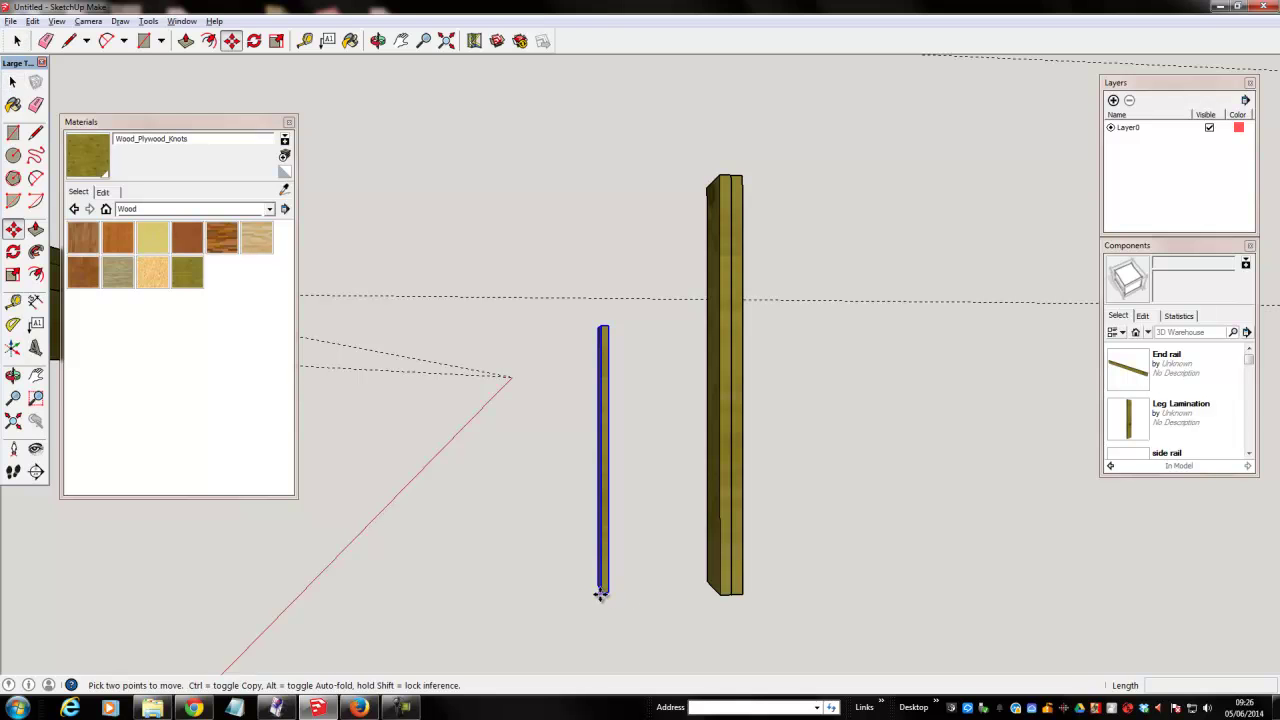
left_click(600, 594)
left_click(762, 594)
middle_click_drag(783, 594, 758, 608)
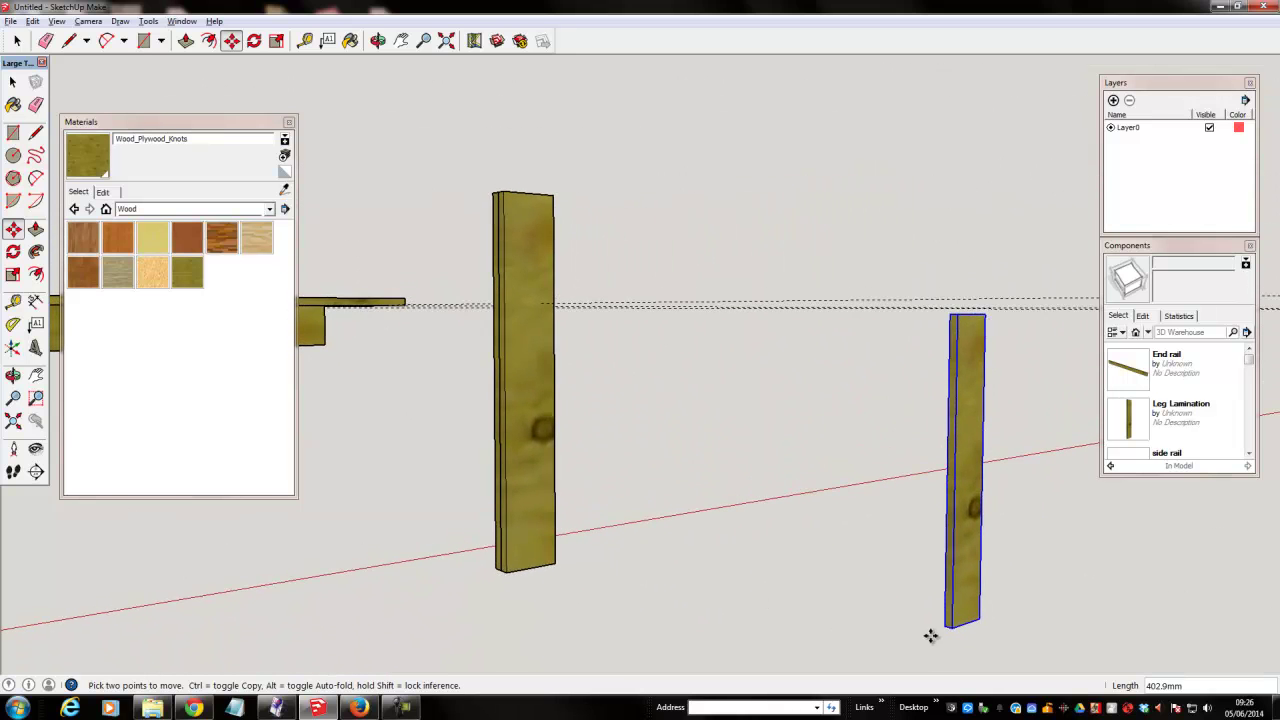
left_click(940, 627)
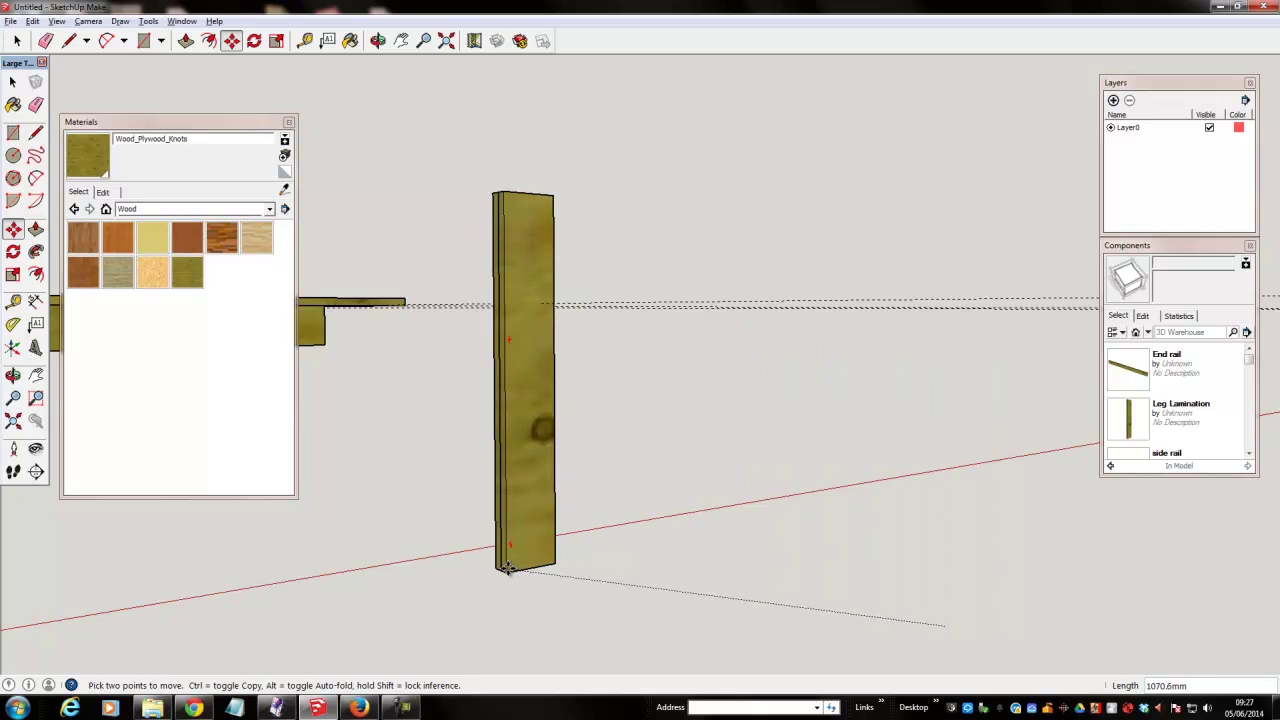
left_click(510, 570)
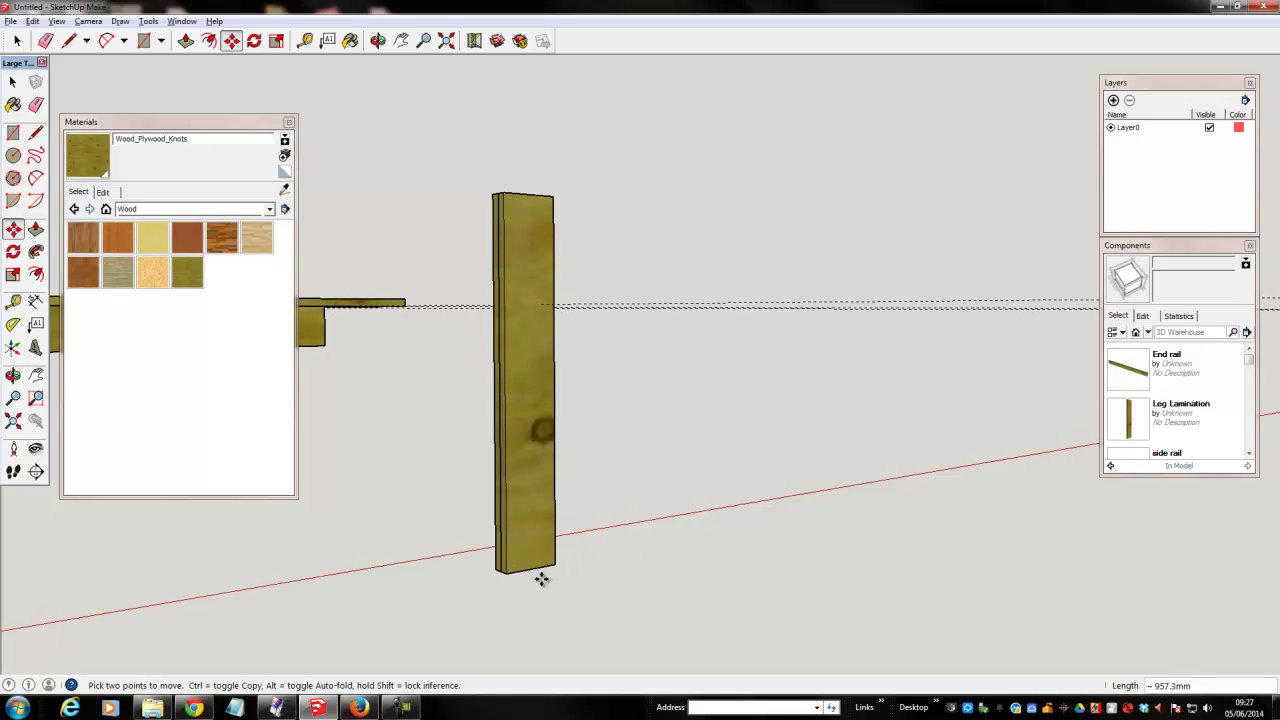
Step: Align the third leg lamination flush against the outer face of the joined pair and deselect it
middle_click_drag(541, 579, 510, 555)
middle_click_drag(594, 513, 363, 560)
left_click(357, 549)
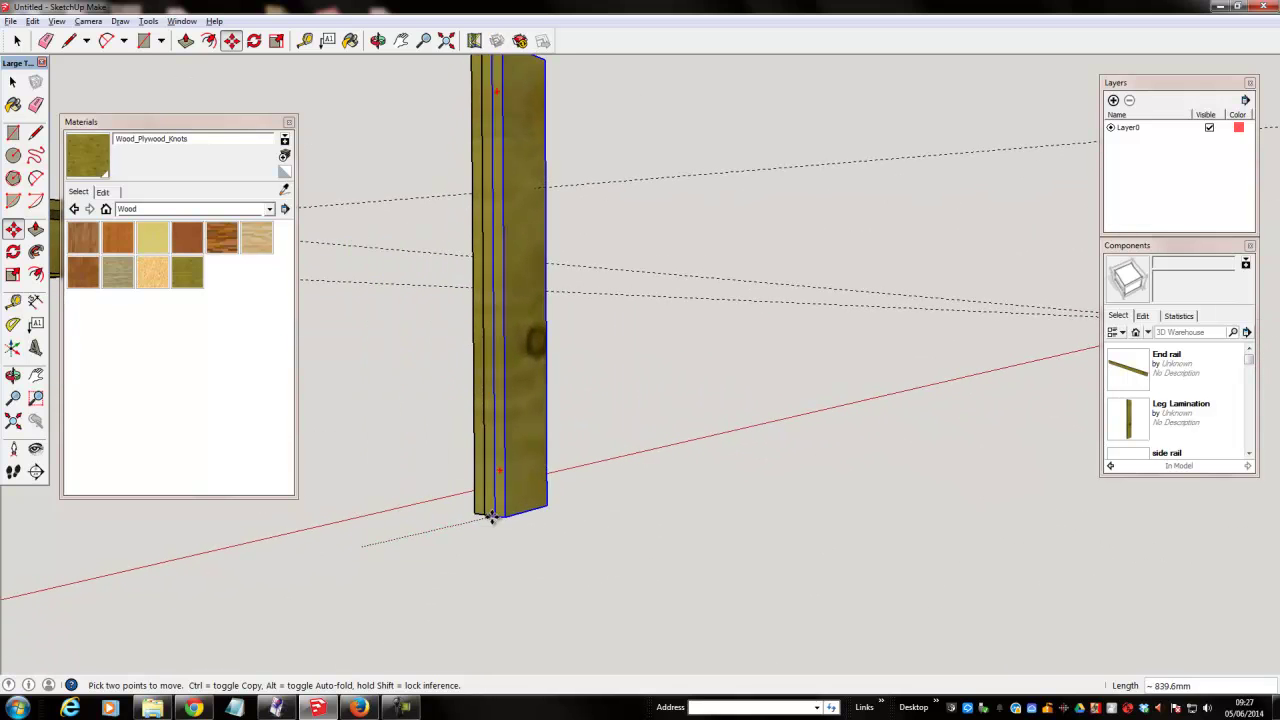
left_click(494, 519)
key("space")
left_click(518, 549)
Step: Insert a fourth Leg Lamination component flush against the outer face of the three-board stack
middle_click_drag(751, 543, 748, 548)
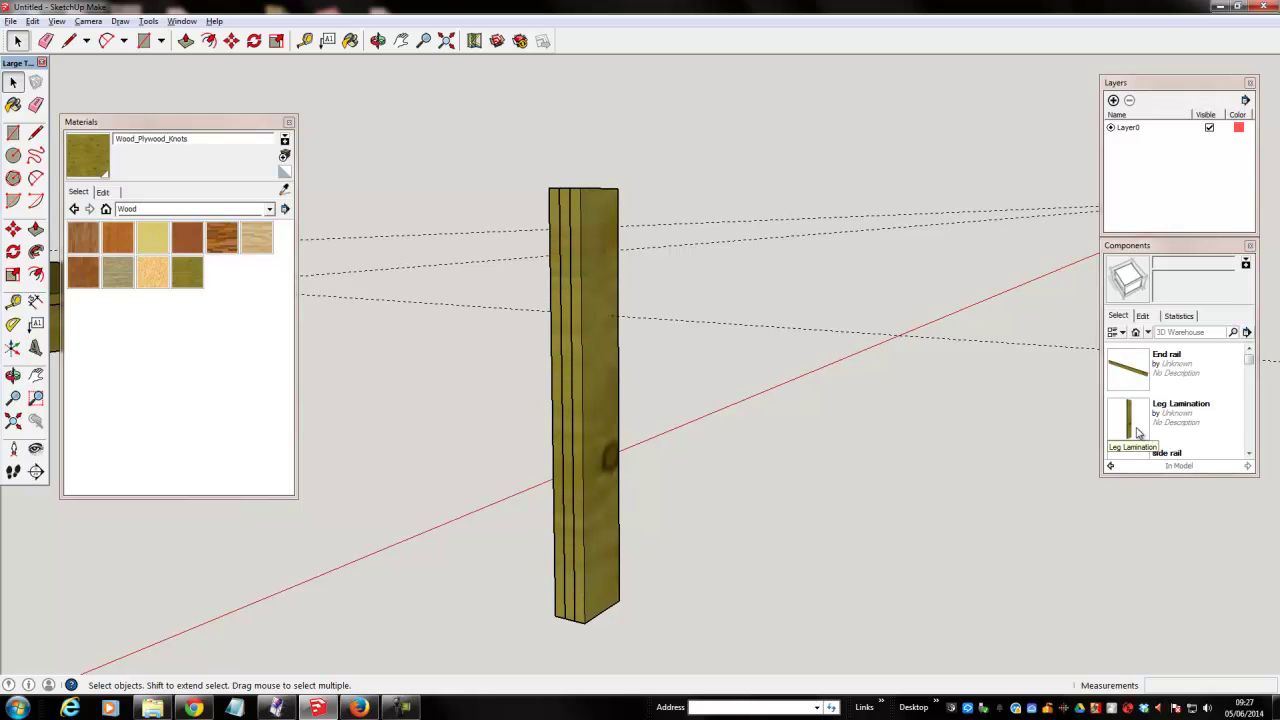
middle_click_drag(926, 517, 572, 548)
left_click(572, 548)
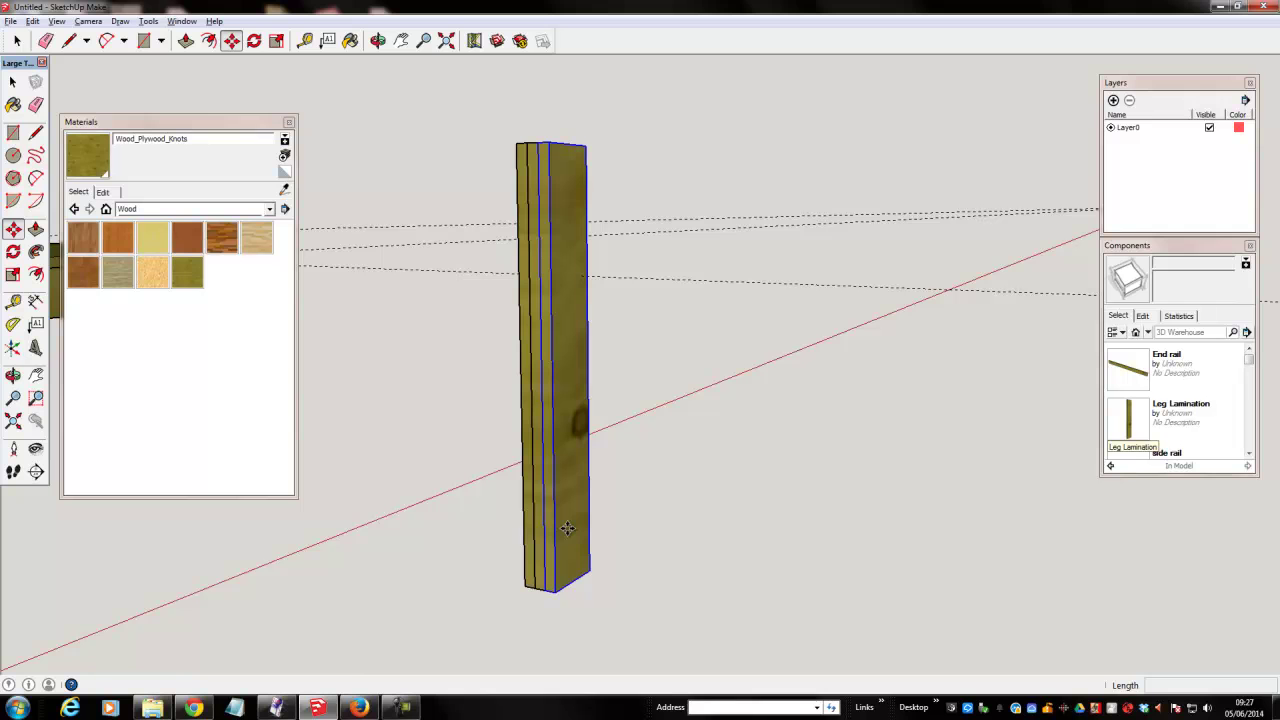
left_click(545, 593)
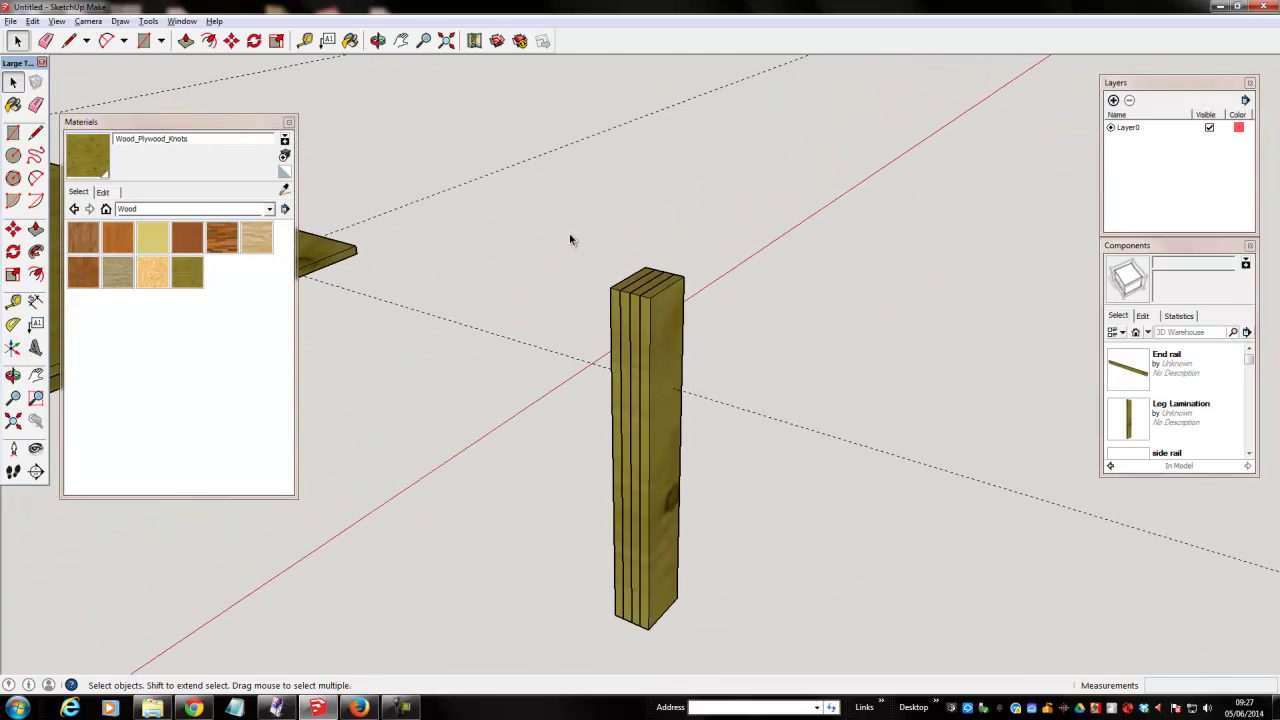
Step: Make all four stacked leg laminations a component named Leg and close the materials browser
left_click_drag(568, 226, 752, 634)
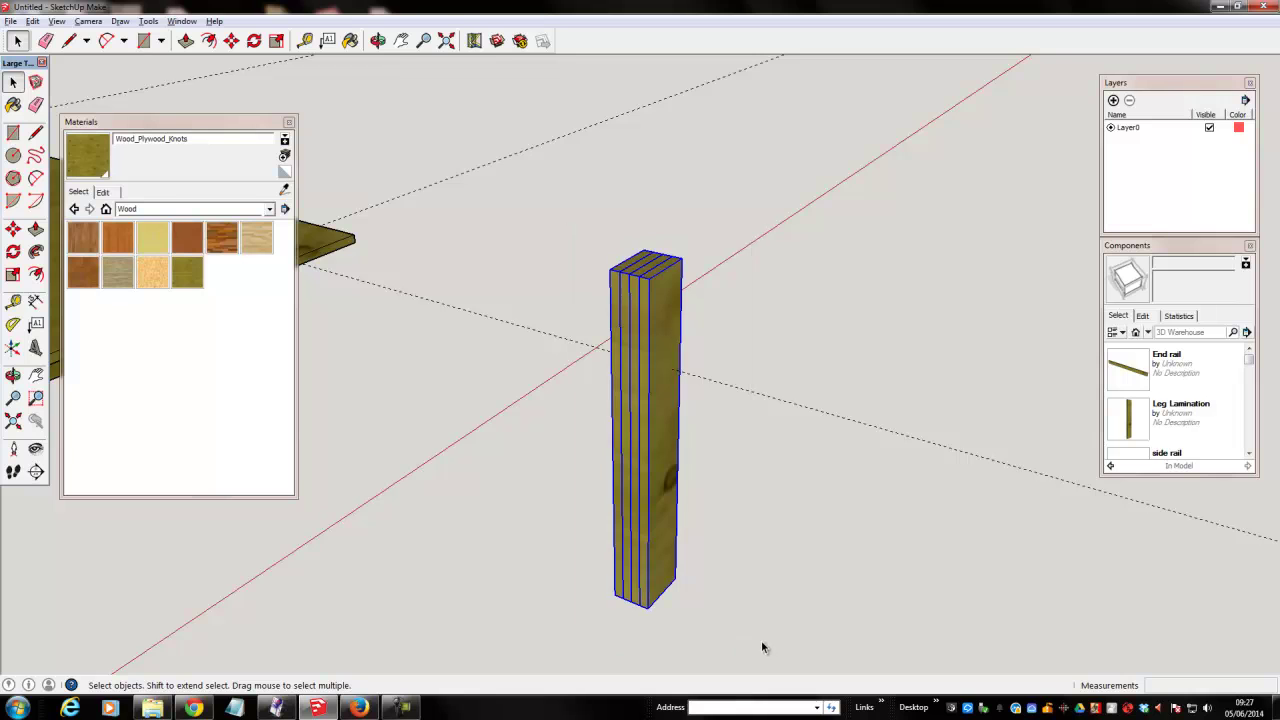
right_click(660, 508)
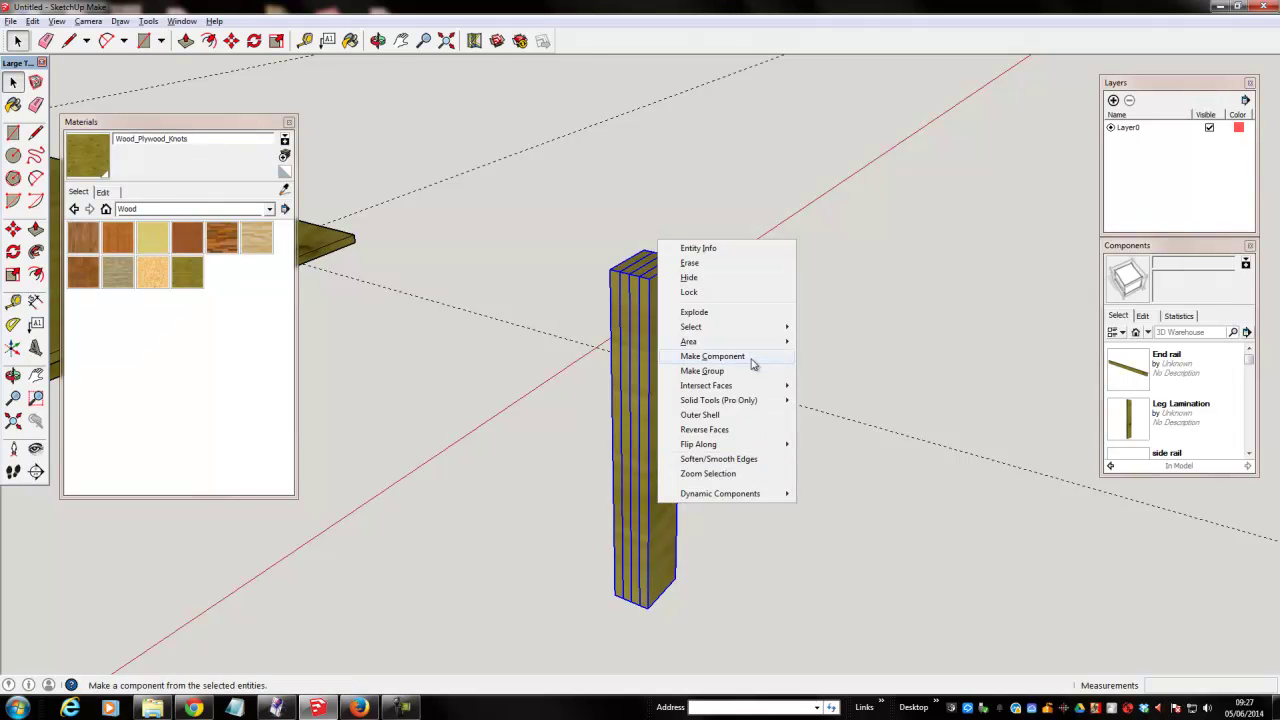
left_click(700, 434)
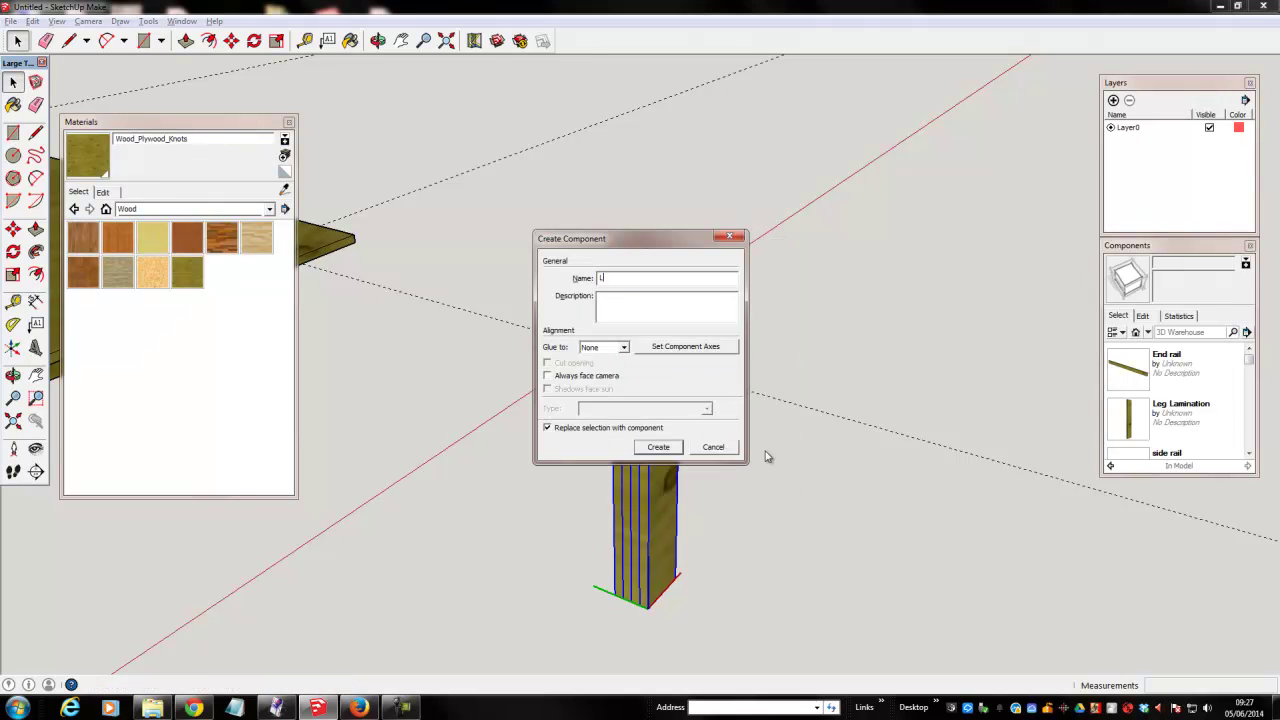
key("Return")
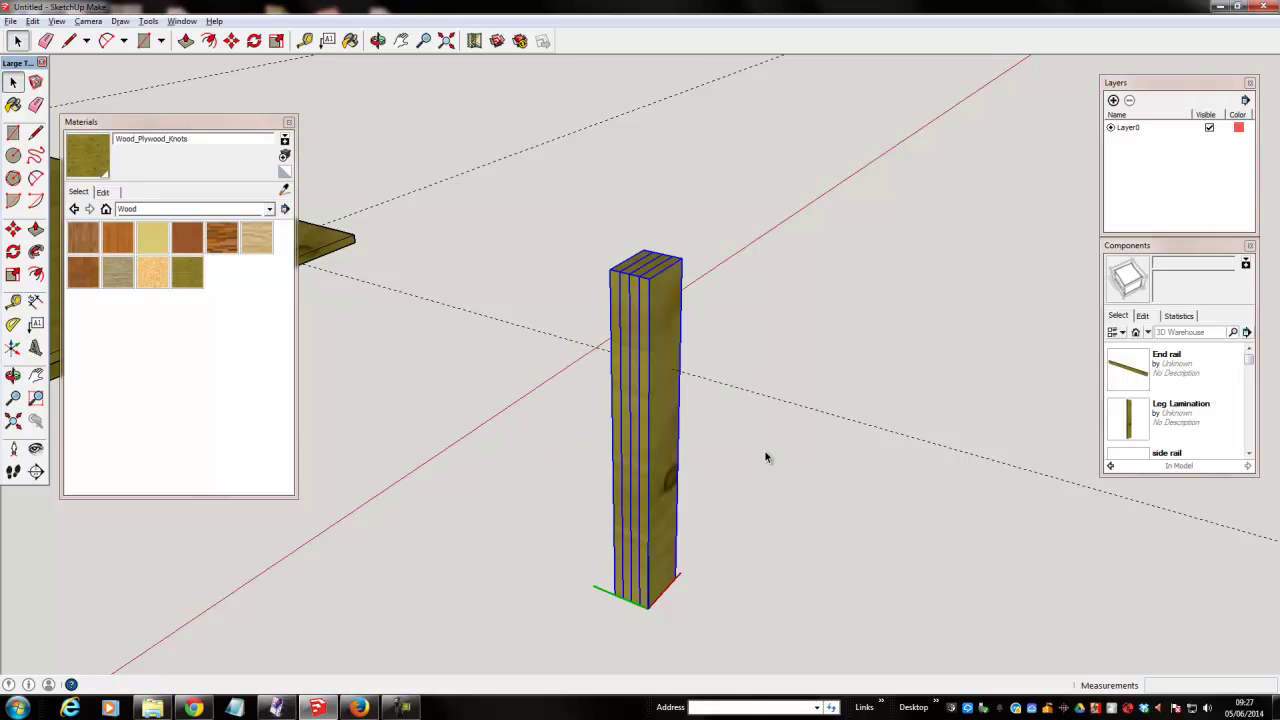
left_click(294, 121)
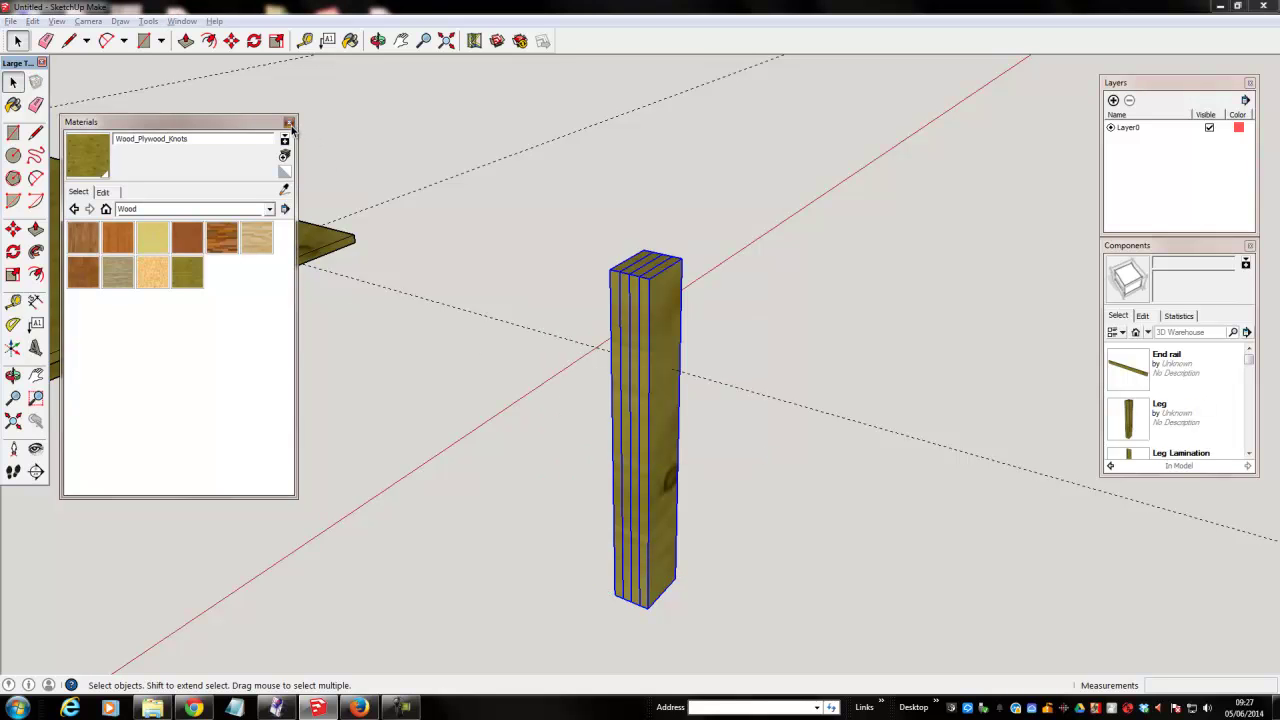
Step: Move the Leg by its top corner into an inner corner of the rail frame, against the table top's underside
scroll(459, 312, "up", 2)
middle_click_drag(460, 316, 510, 322)
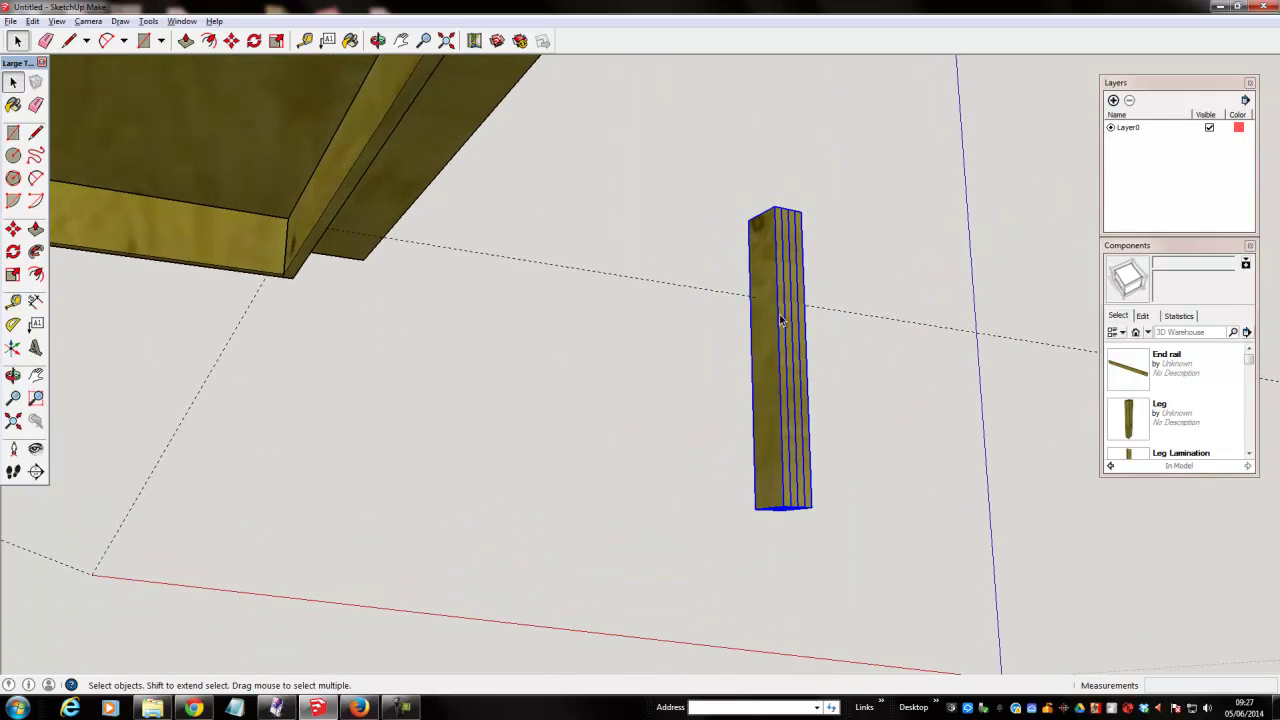
left_click(748, 222)
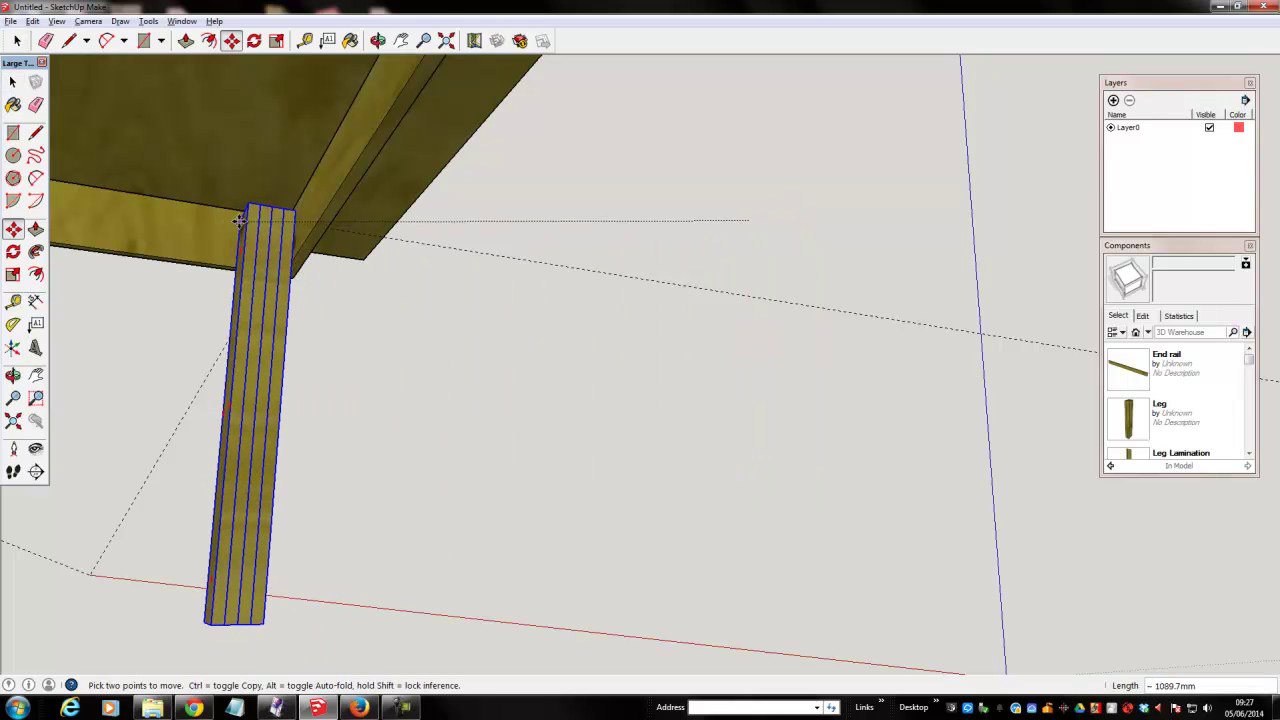
left_click(240, 220)
middle_click_drag(603, 334, 328, 236)
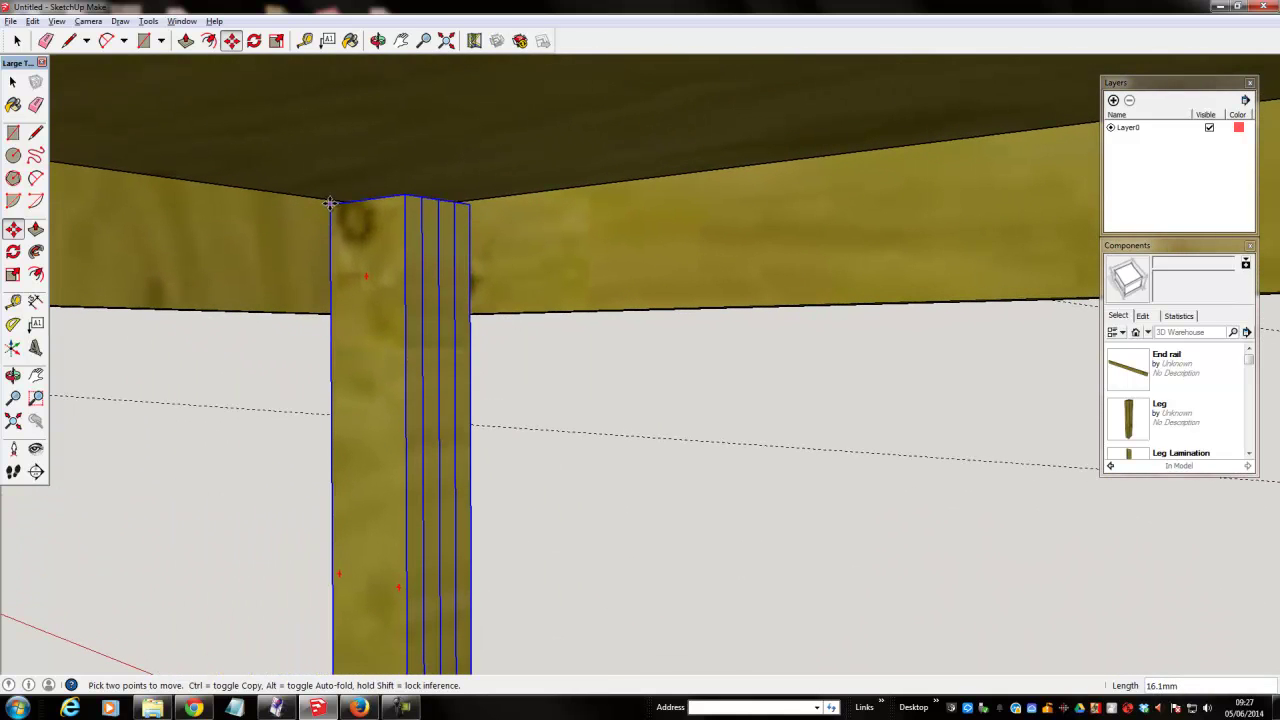
Step: Insert a second Leg component and fit it into another inner corner of the rail frame under the table top
mouse_move(693, 424)
middle_mouse_down()
mouse_move(720, 434)
mouse_move(821, 420)
mouse_move(843, 451)
mouse_move(880, 458)
middle_mouse_up()
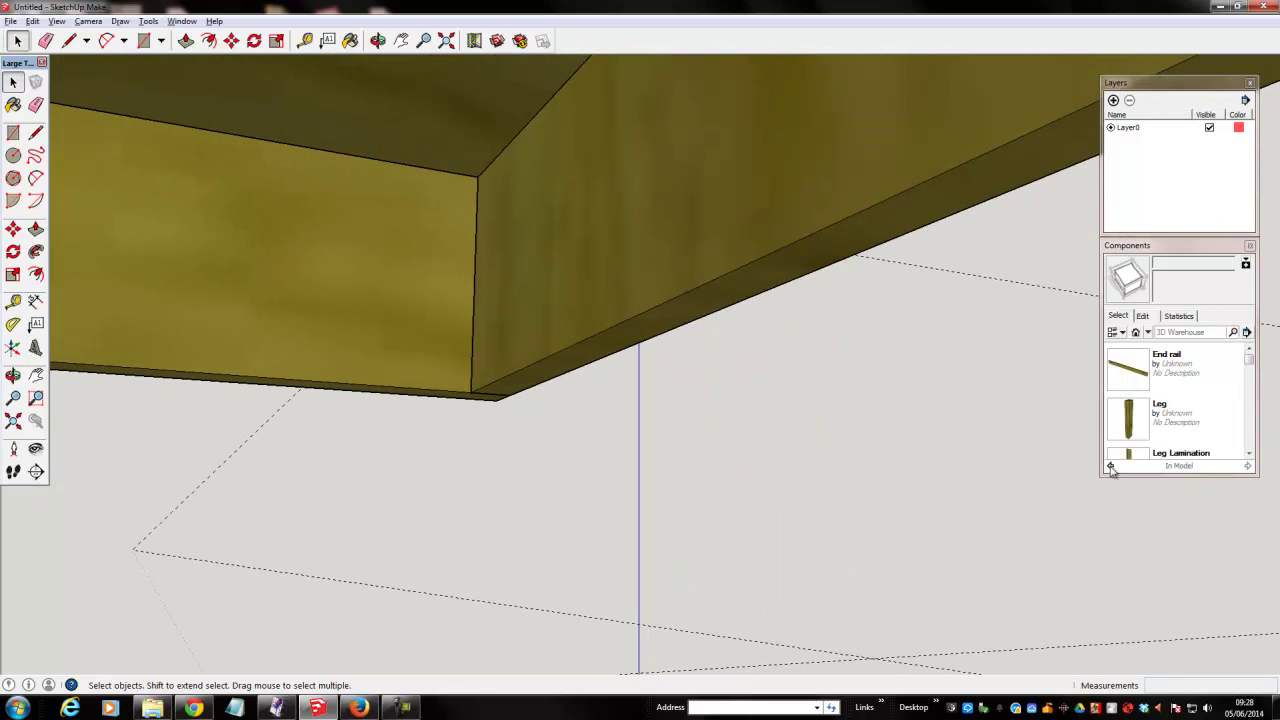
left_click(1141, 427)
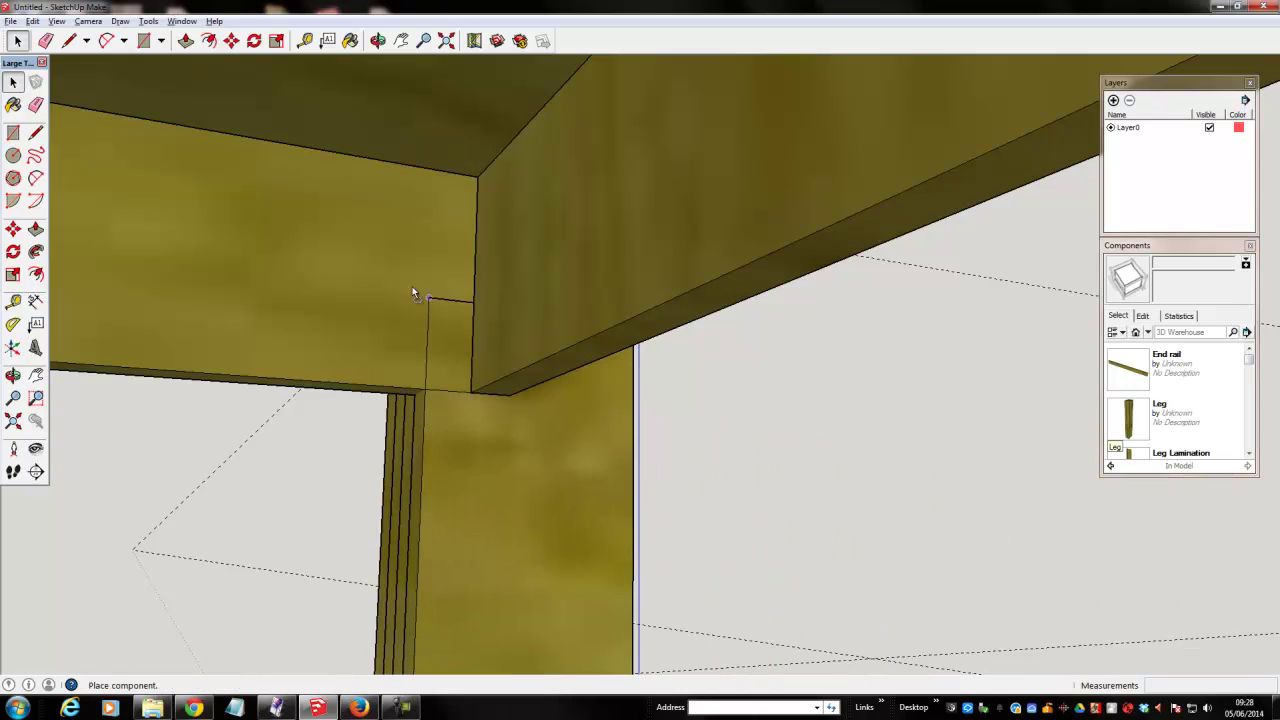
left_click(638, 441)
left_click(592, 450)
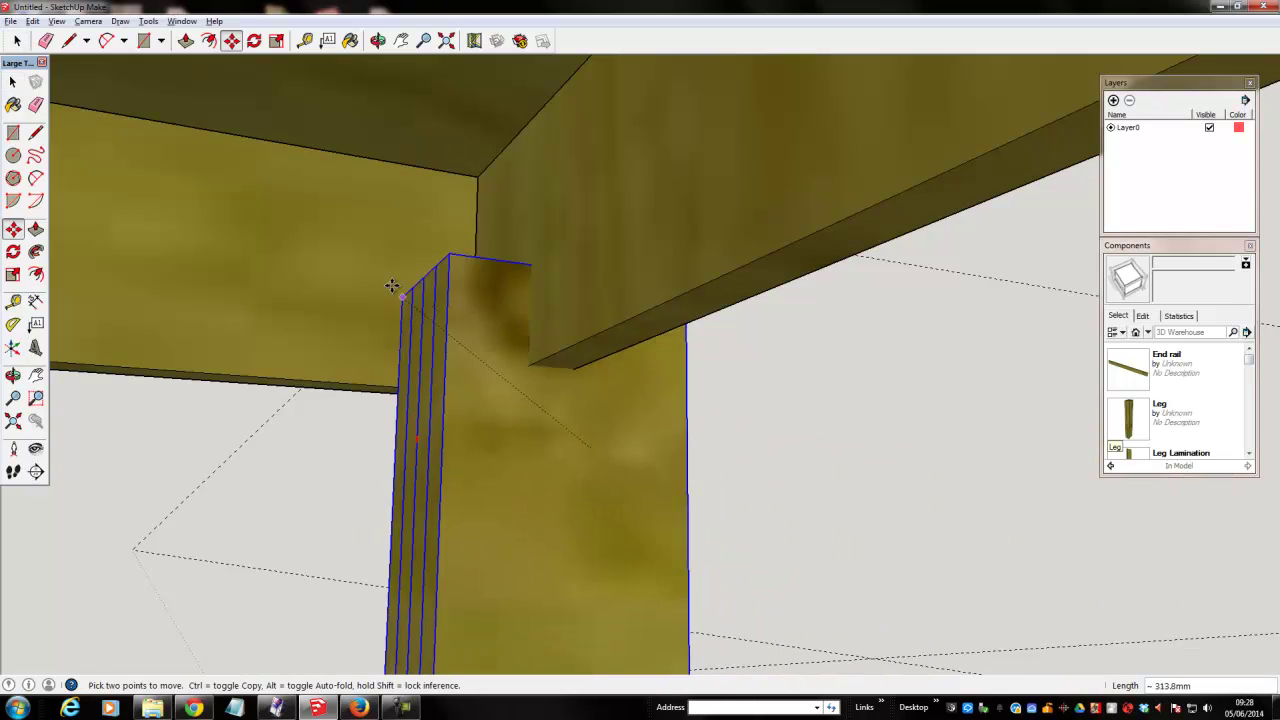
scroll(420, 330, "down", 5)
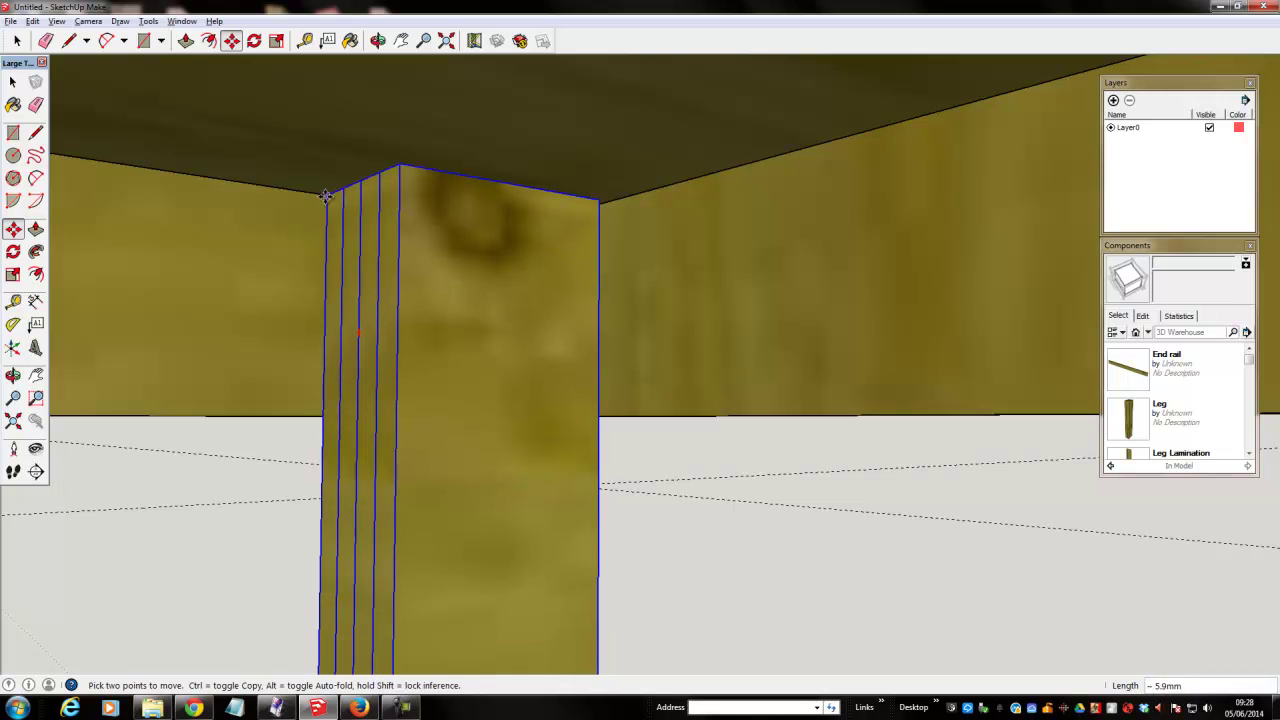
middle_click_drag(316, 204, 563, 268)
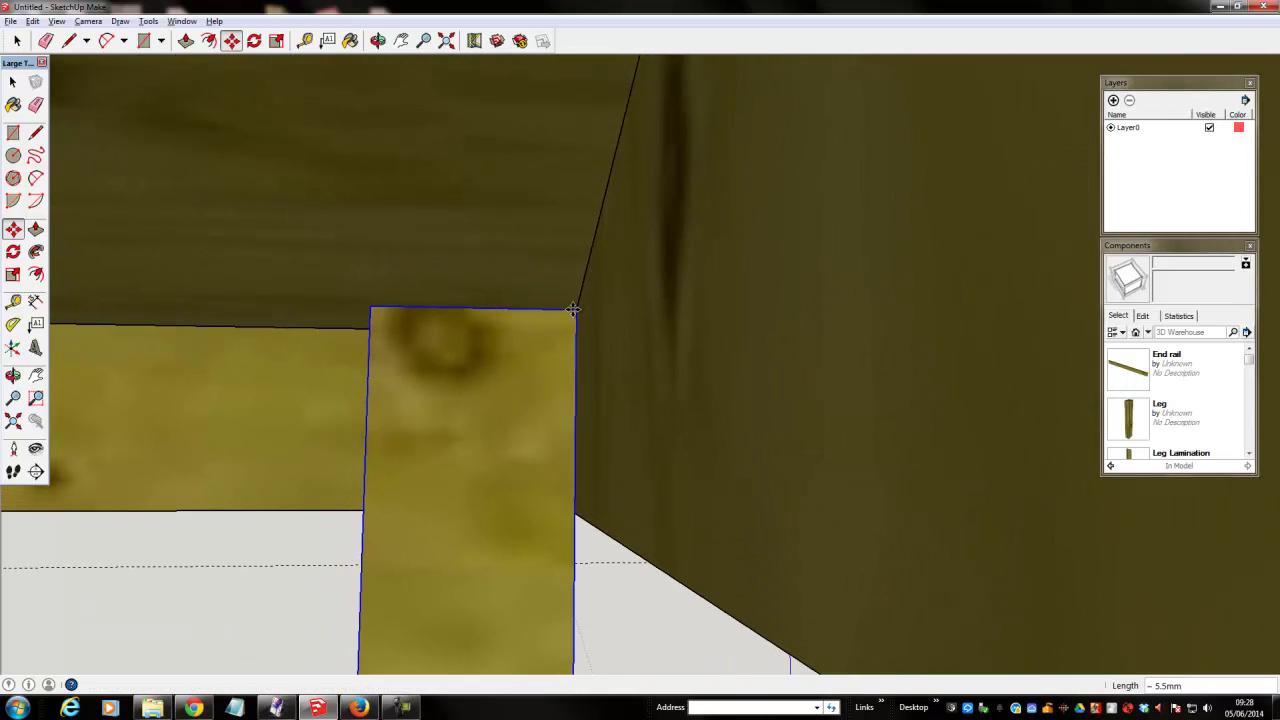
left_click(311, 540)
Step: Insert a third Leg component and move it by its top corner into the next empty inner corner of the frame
middle_click_drag(311, 534, 1096, 440)
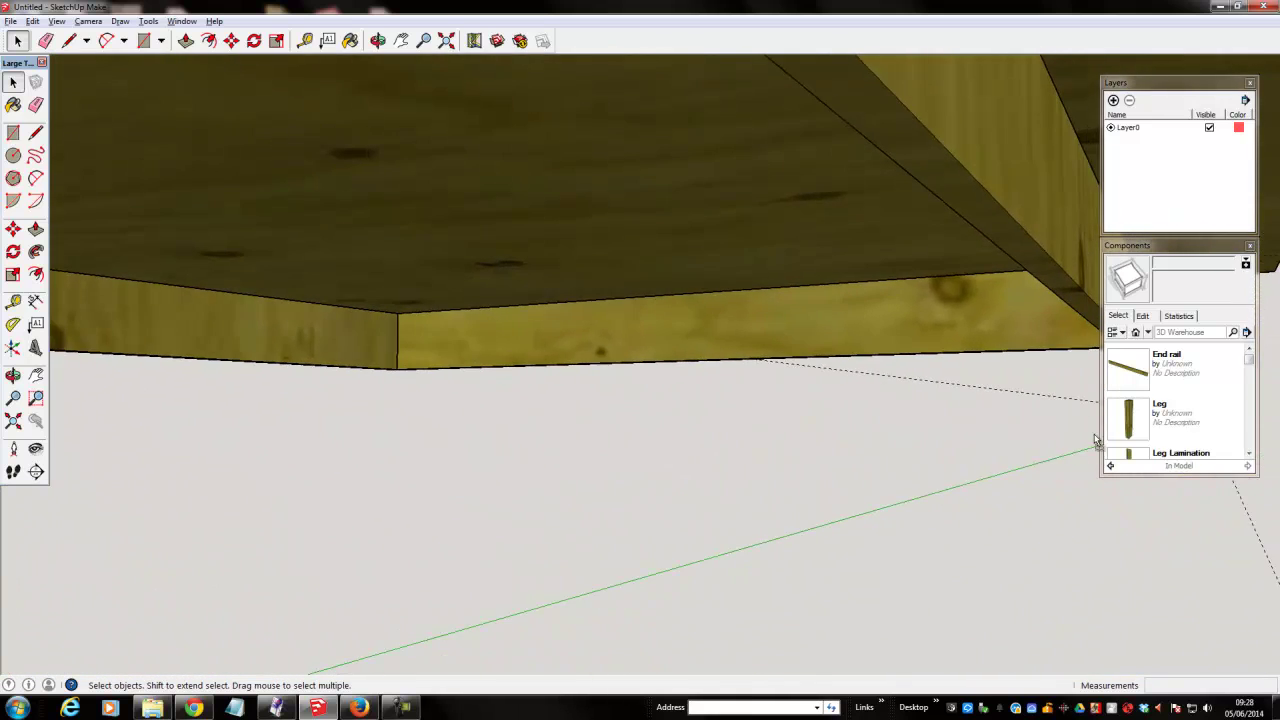
left_click(1127, 414)
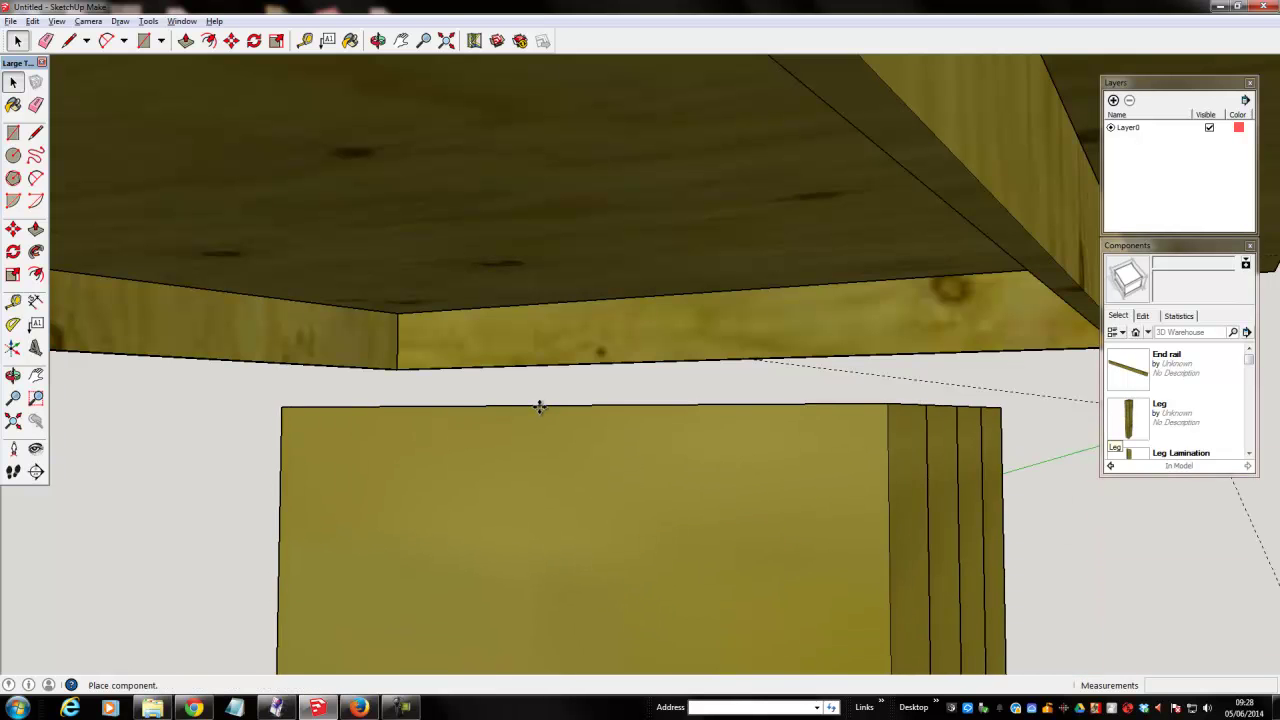
left_click(542, 397)
middle_click_drag(542, 397, 691, 413)
left_click(691, 413)
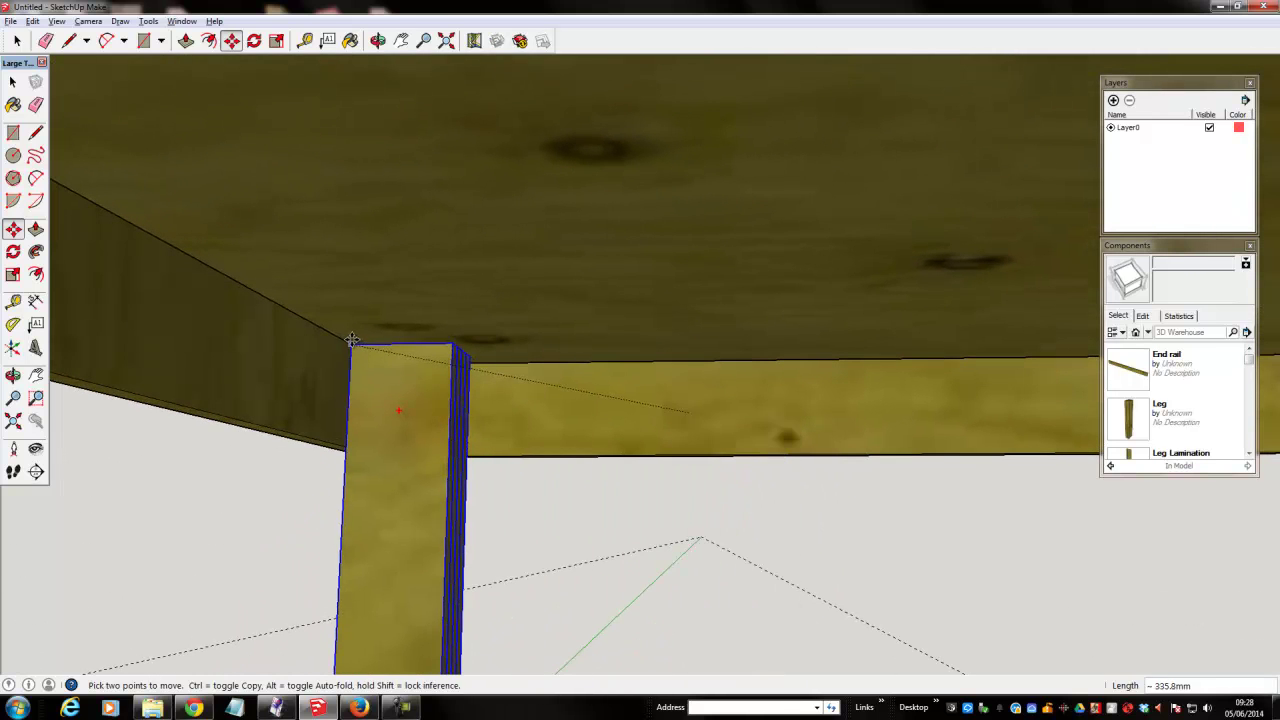
middle_click_drag(352, 340, 519, 473)
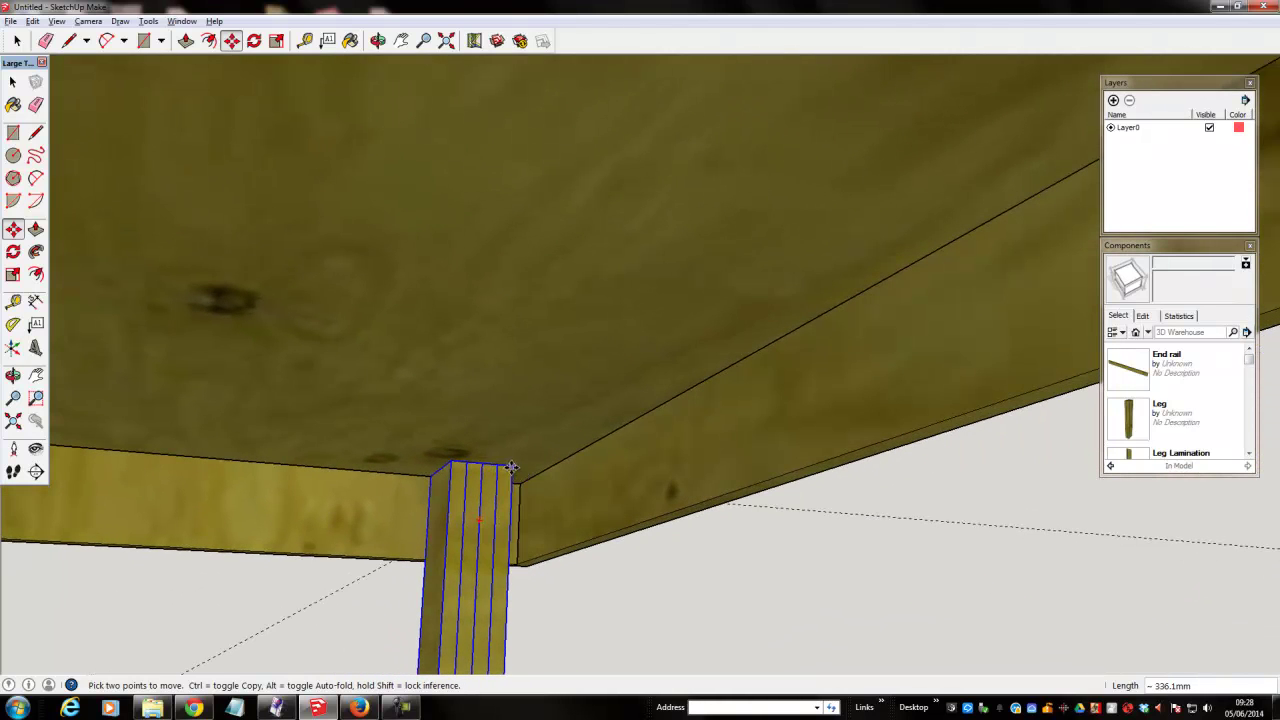
left_click(511, 467)
left_click(511, 467)
Step: Insert a fourth Leg component from the model's components into the open space beside the table
middle_click_drag(704, 543, 1090, 450)
left_click(1128, 420)
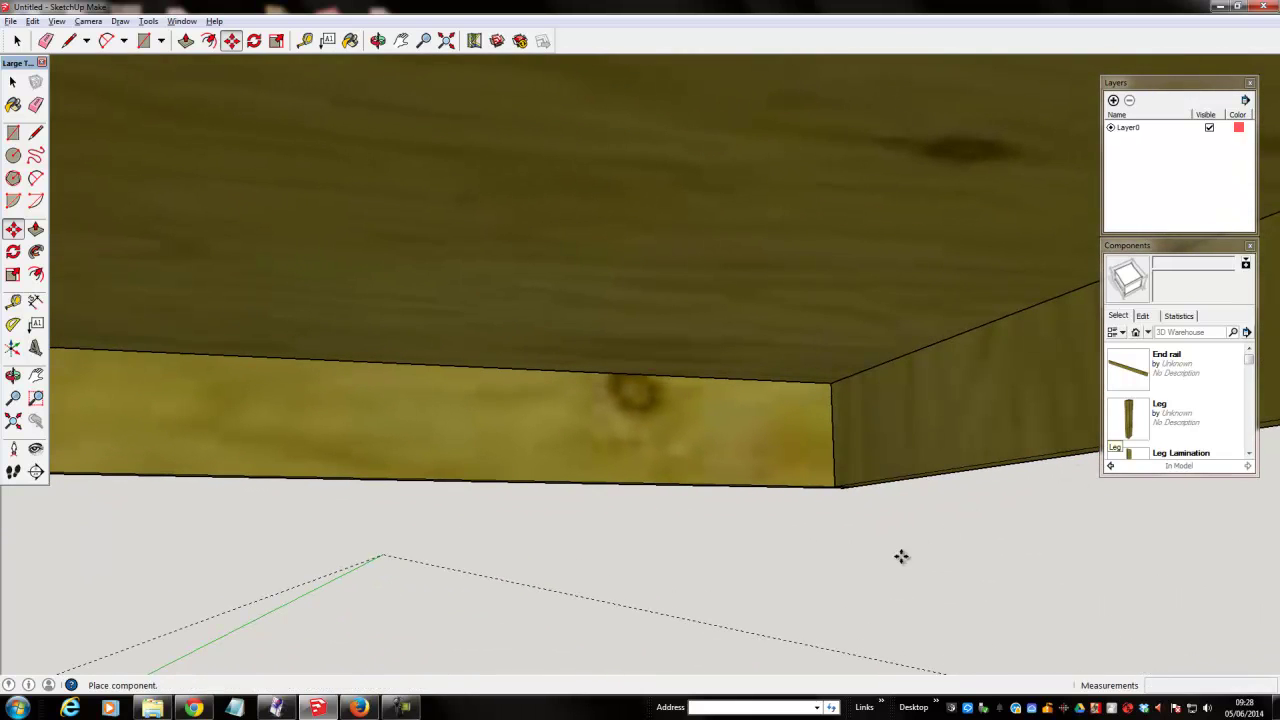
left_click(1129, 430)
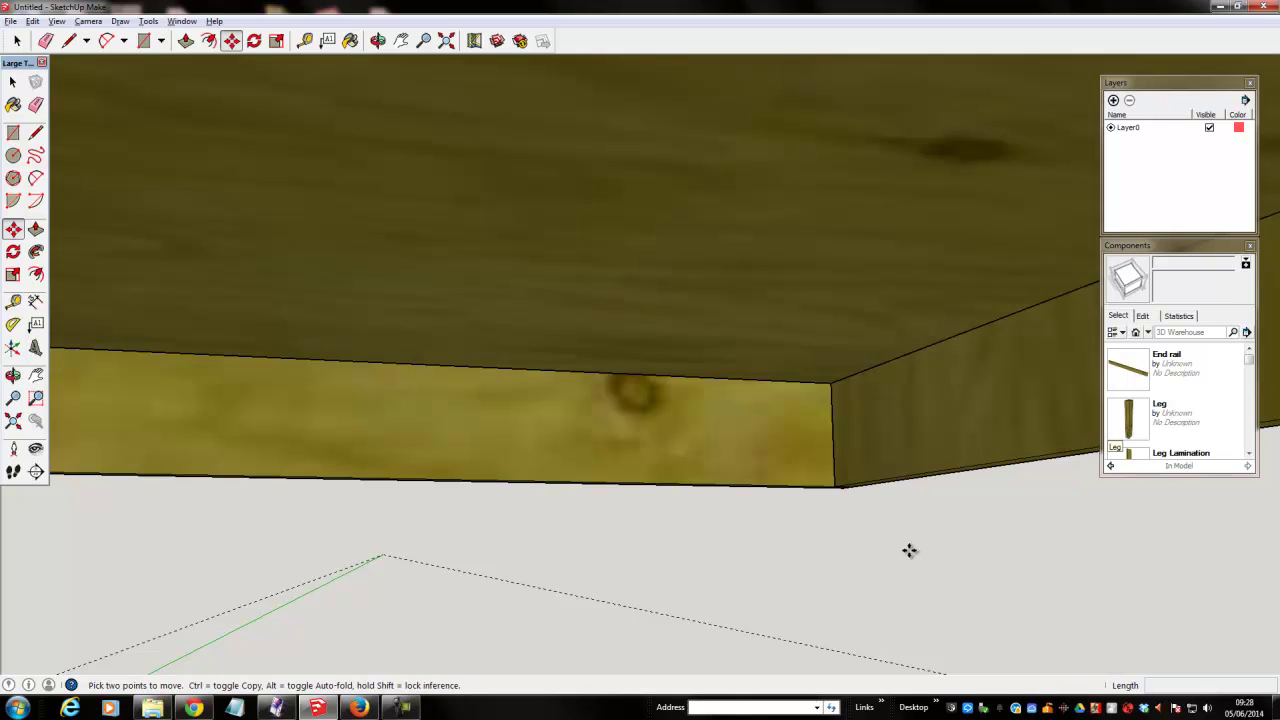
left_click(1137, 429)
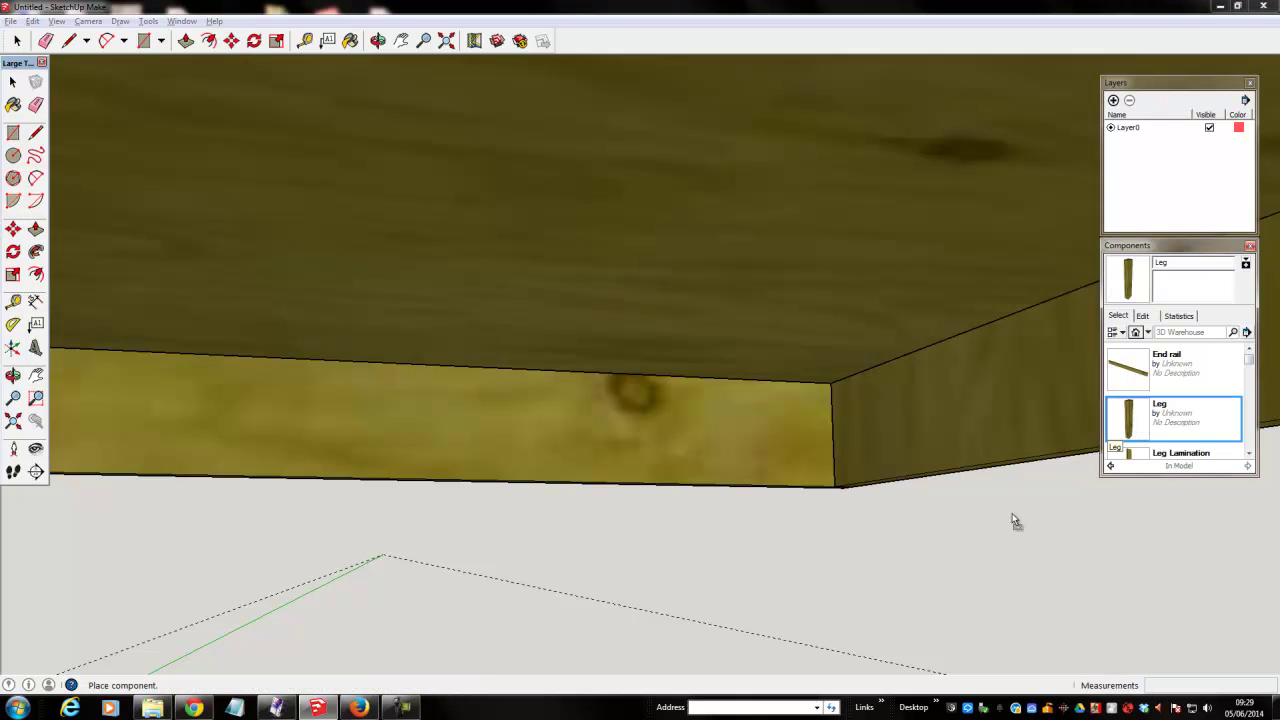
scroll(1029, 531, "down", 8)
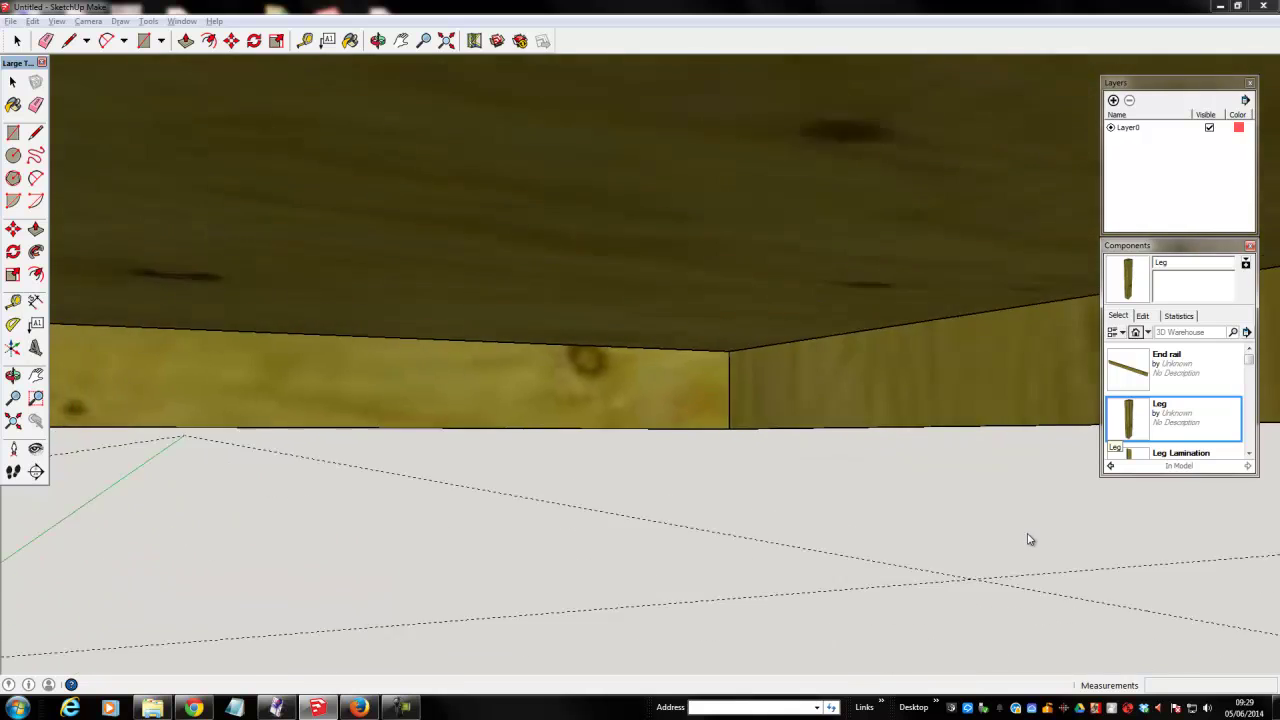
scroll(1054, 522, "down", 10)
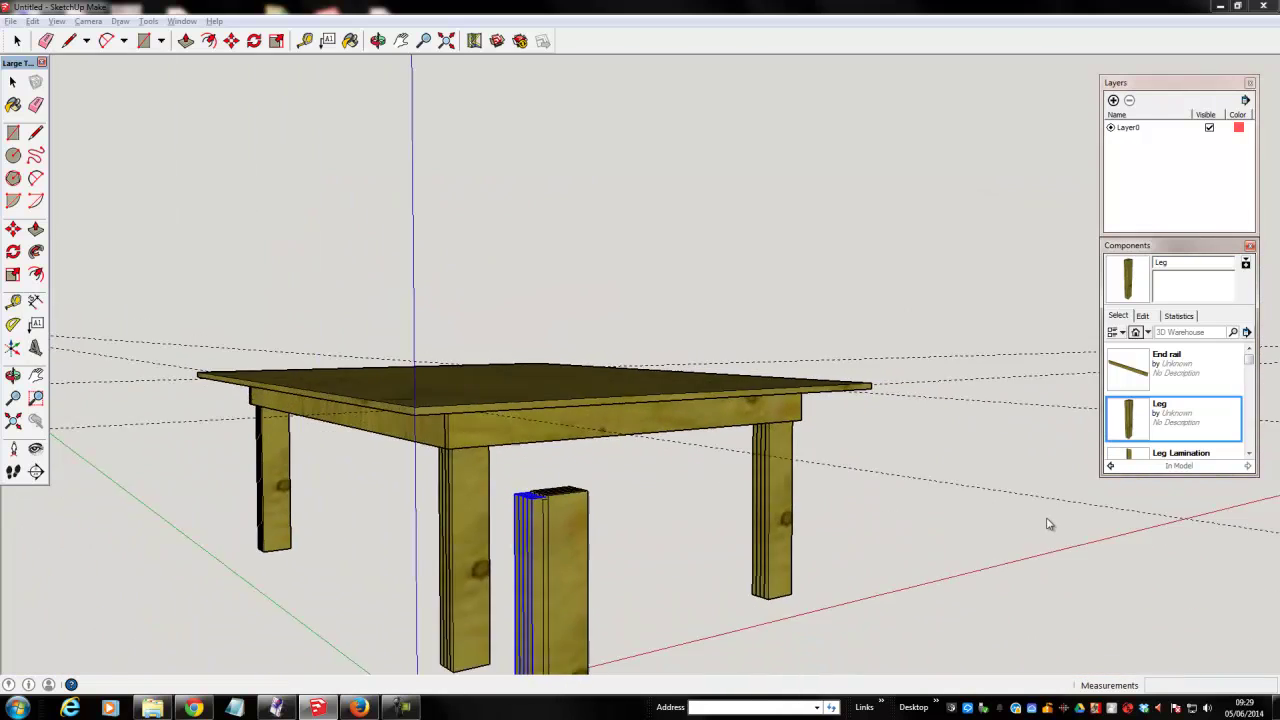
scroll(810, 582, "down", 1)
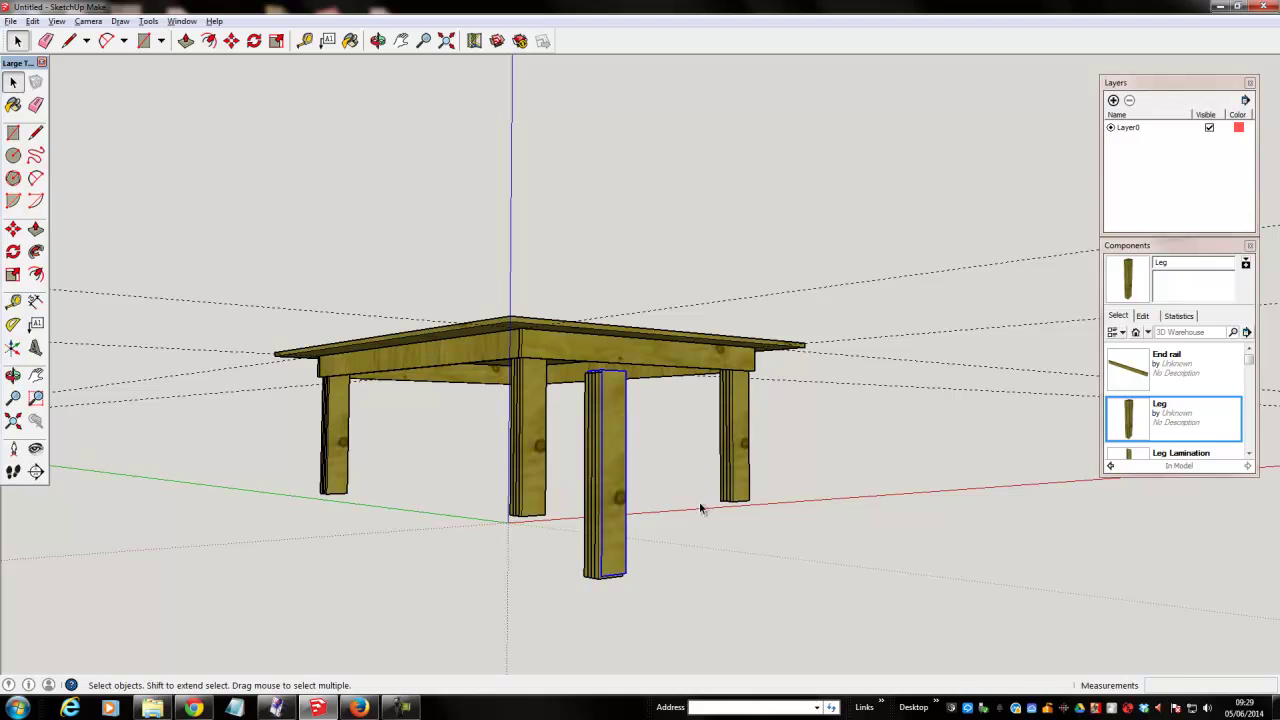
Step: Move the fourth Leg by its top corner into the last empty inner corner of the rail frame, against the table top's underside
left_click(756, 509)
left_click(610, 472)
middle_click_drag(703, 494, 886, 400)
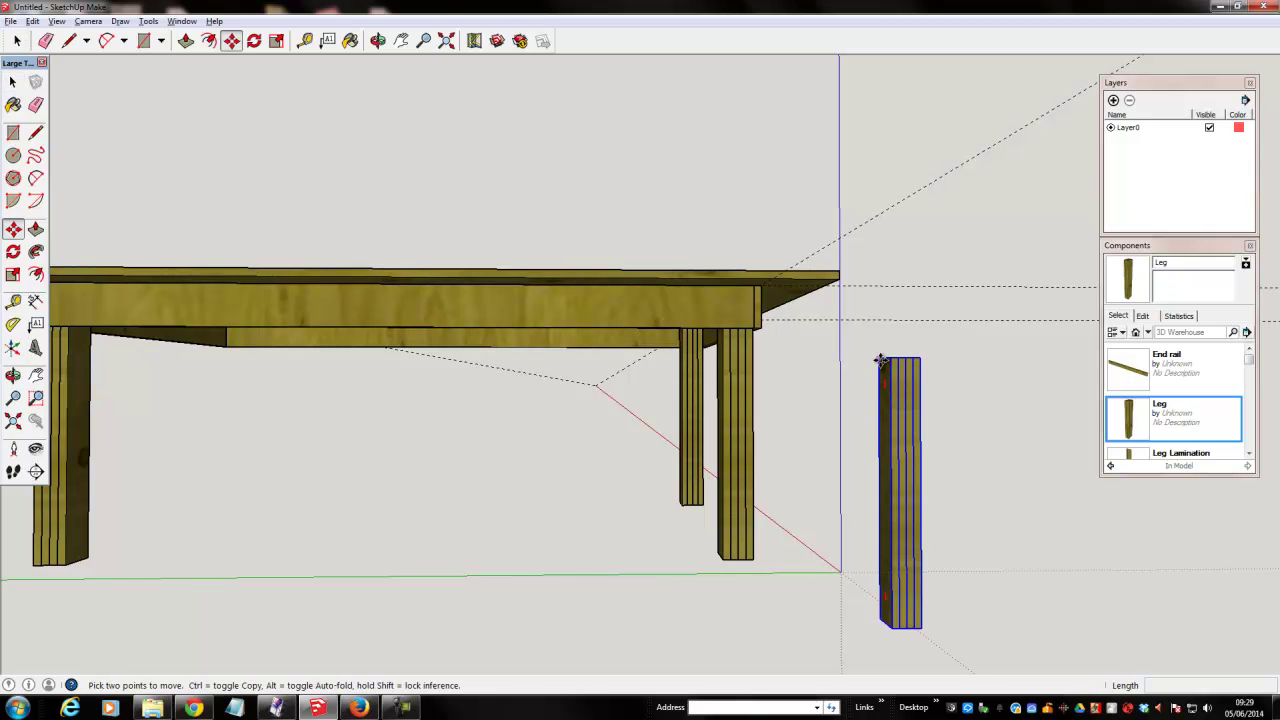
left_click(880, 360)
middle_click_drag(275, 390, 425, 391)
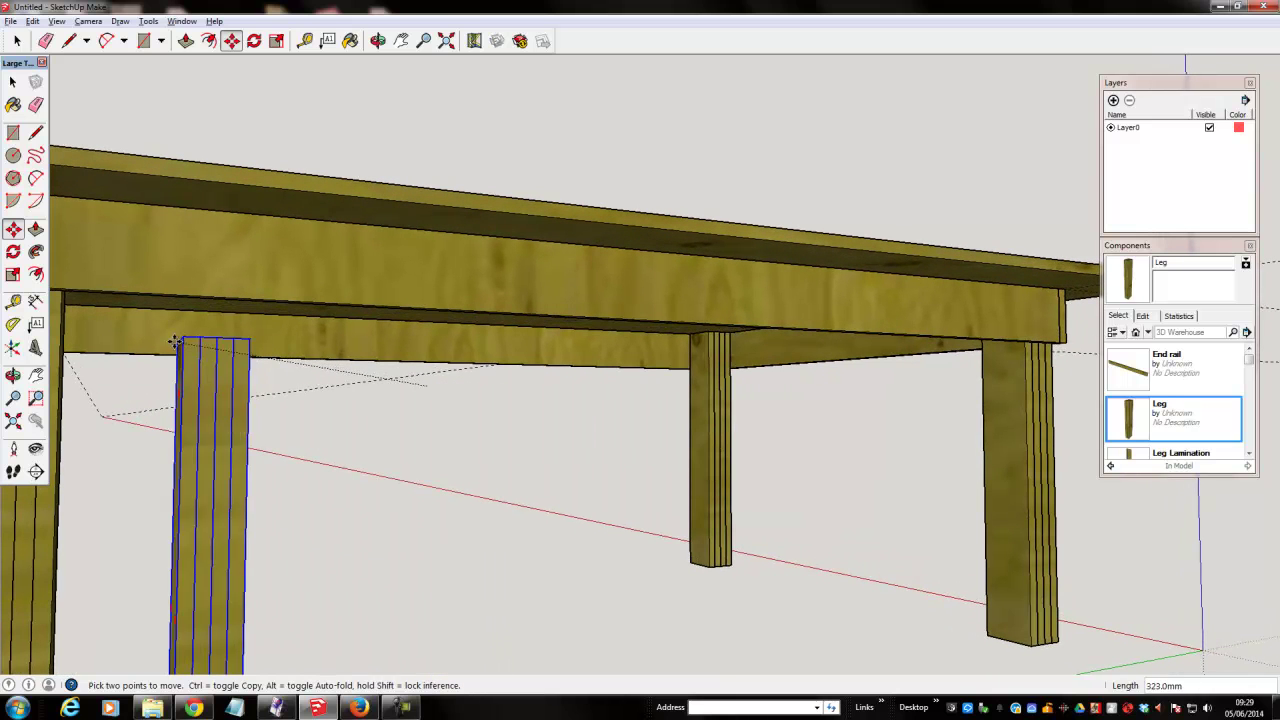
middle_click_drag(135, 323, 155, 403)
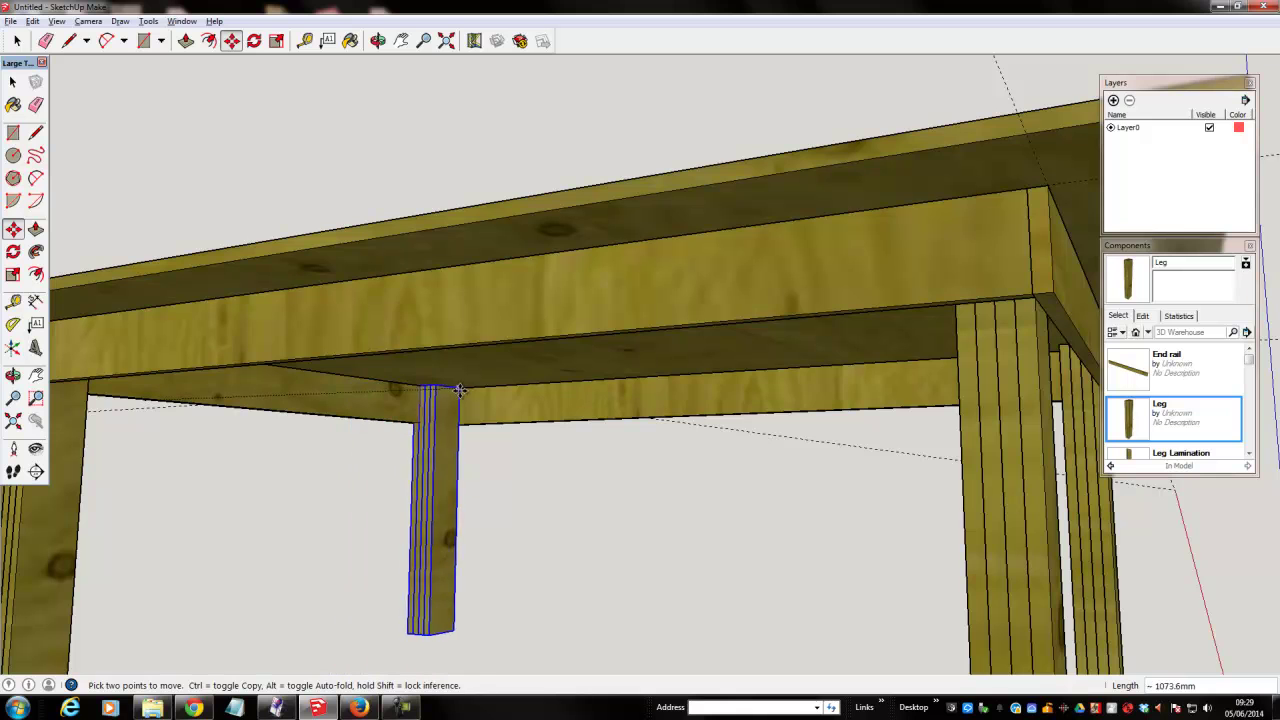
scroll(497, 448, "up", 3)
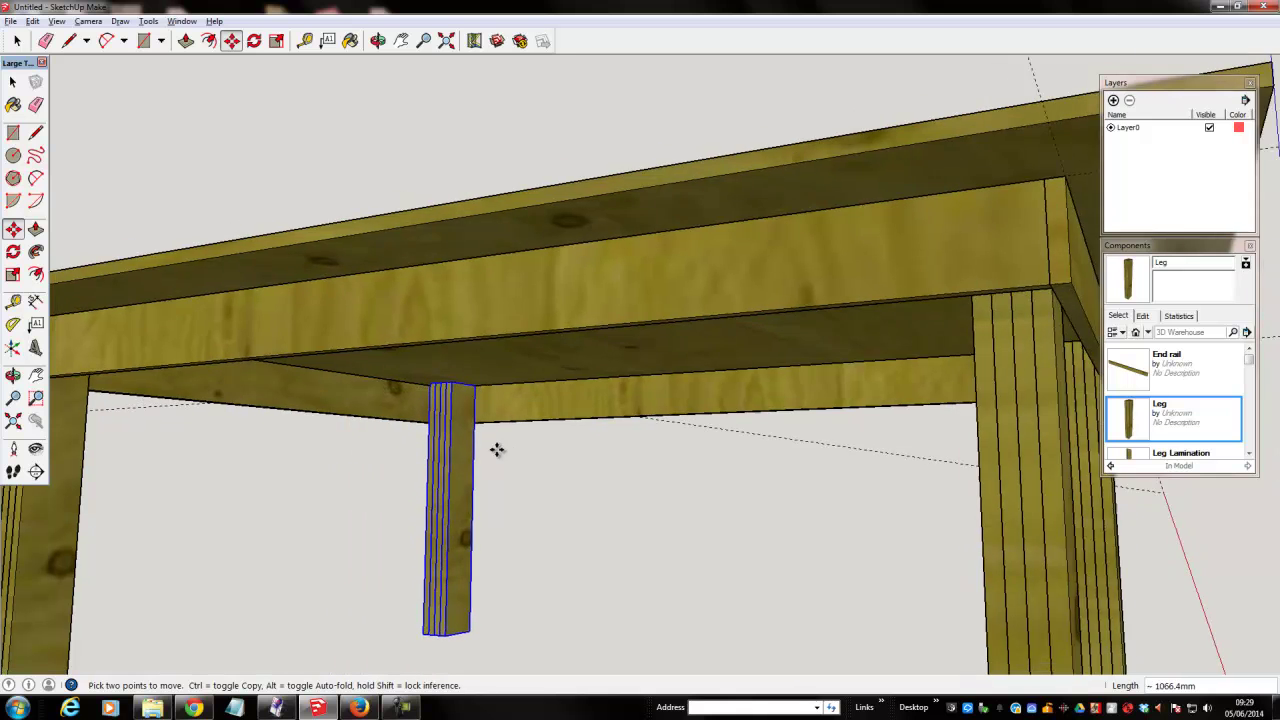
scroll(497, 448, "up", 5)
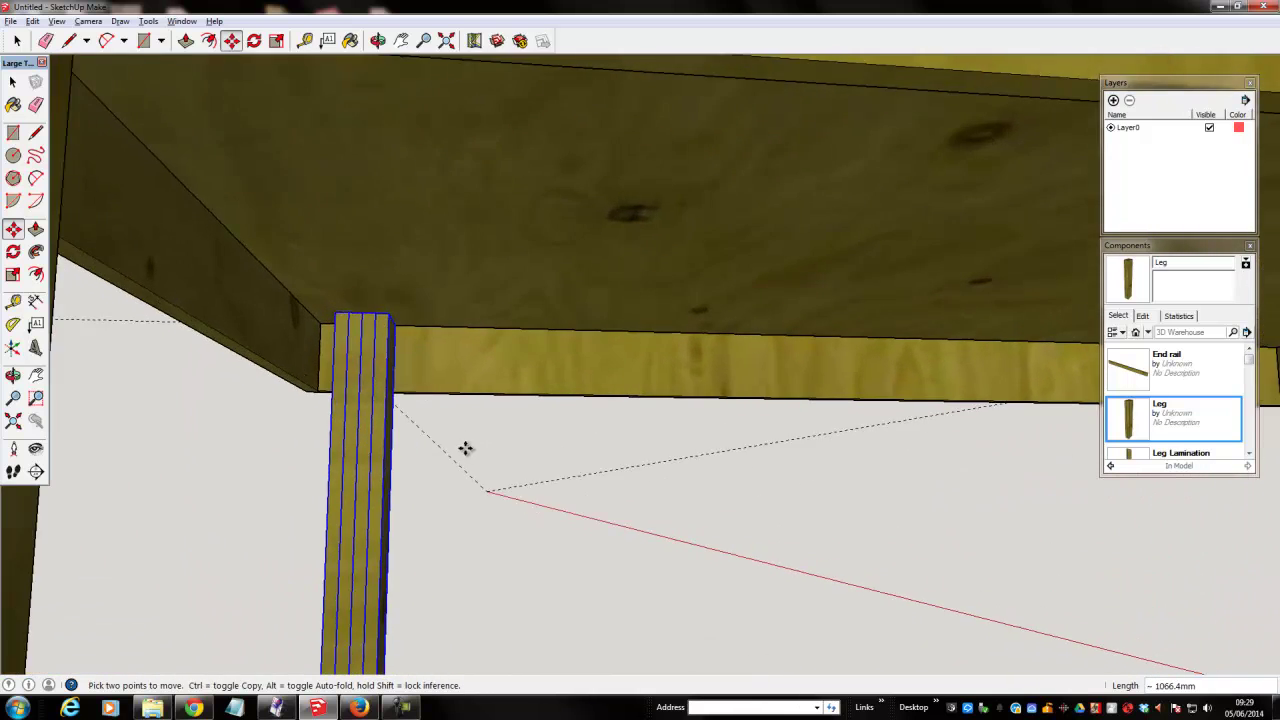
scroll(440, 453, "up", 2)
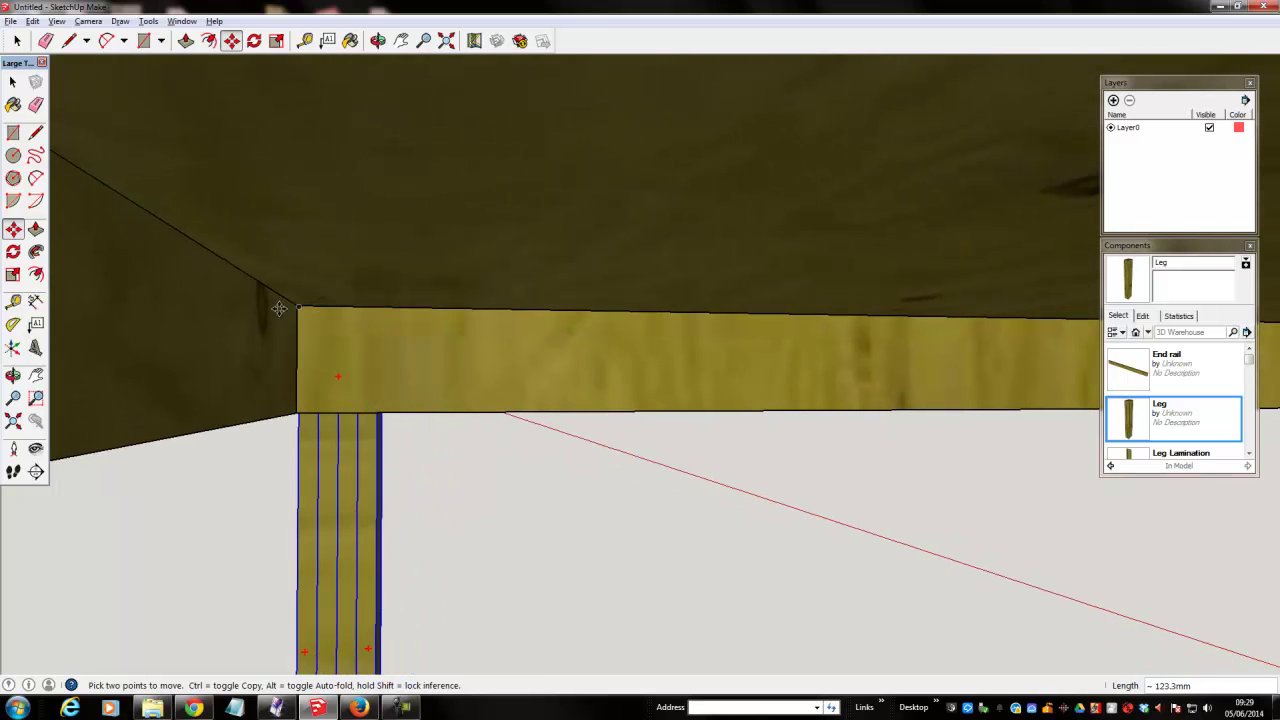
middle_click_drag(248, 307, 343, 354)
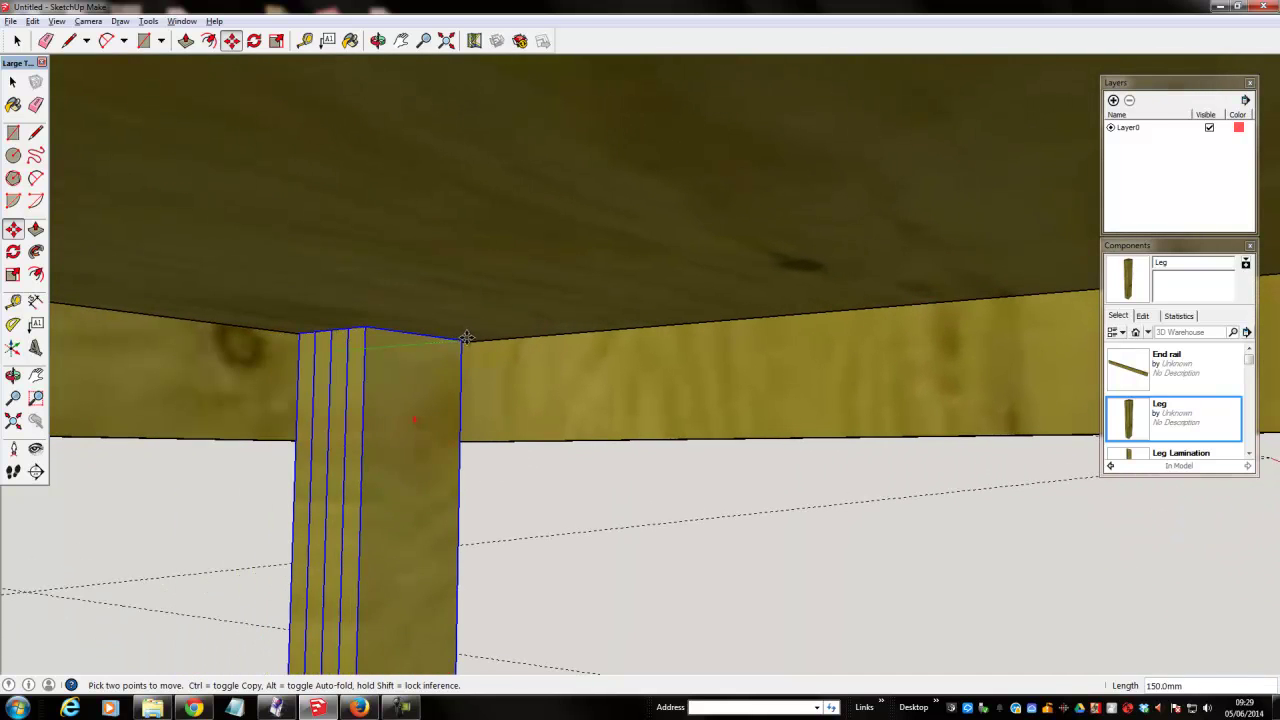
left_click(586, 491)
scroll(560, 491, "down", 1)
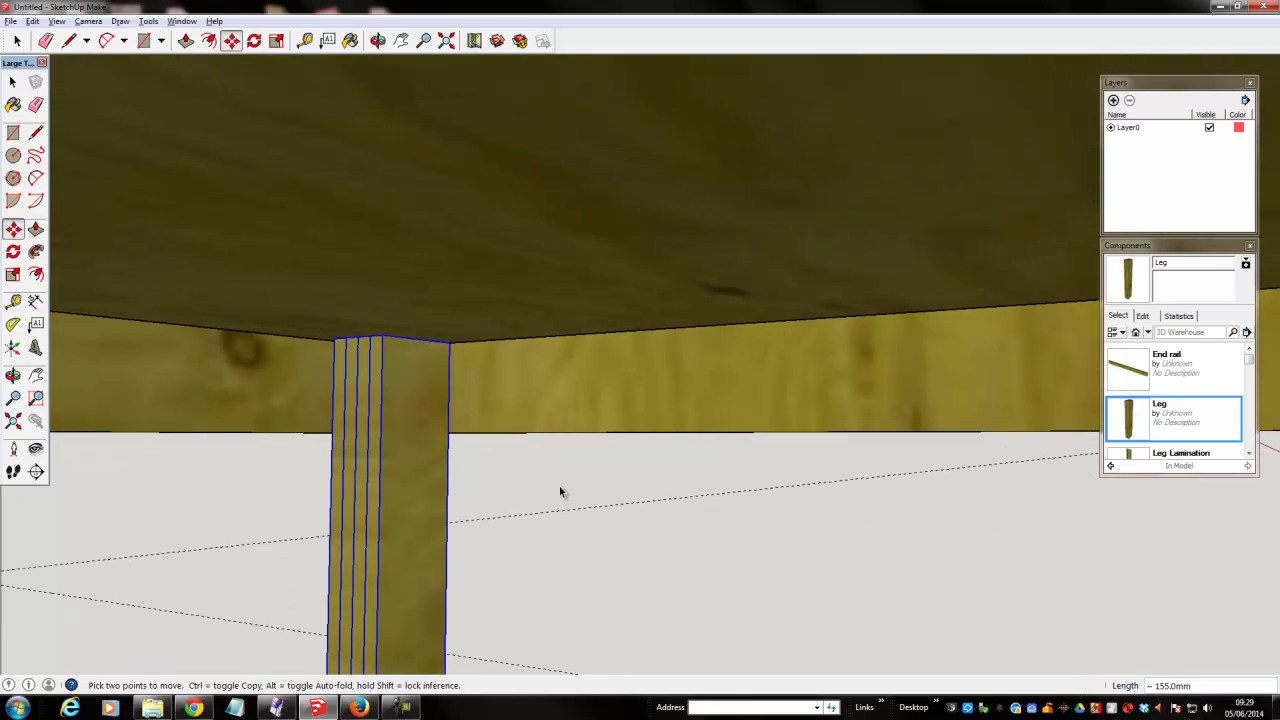
Step: Delete all construction guides from the finished table model
key("space")
scroll(560, 480, "down", 6)
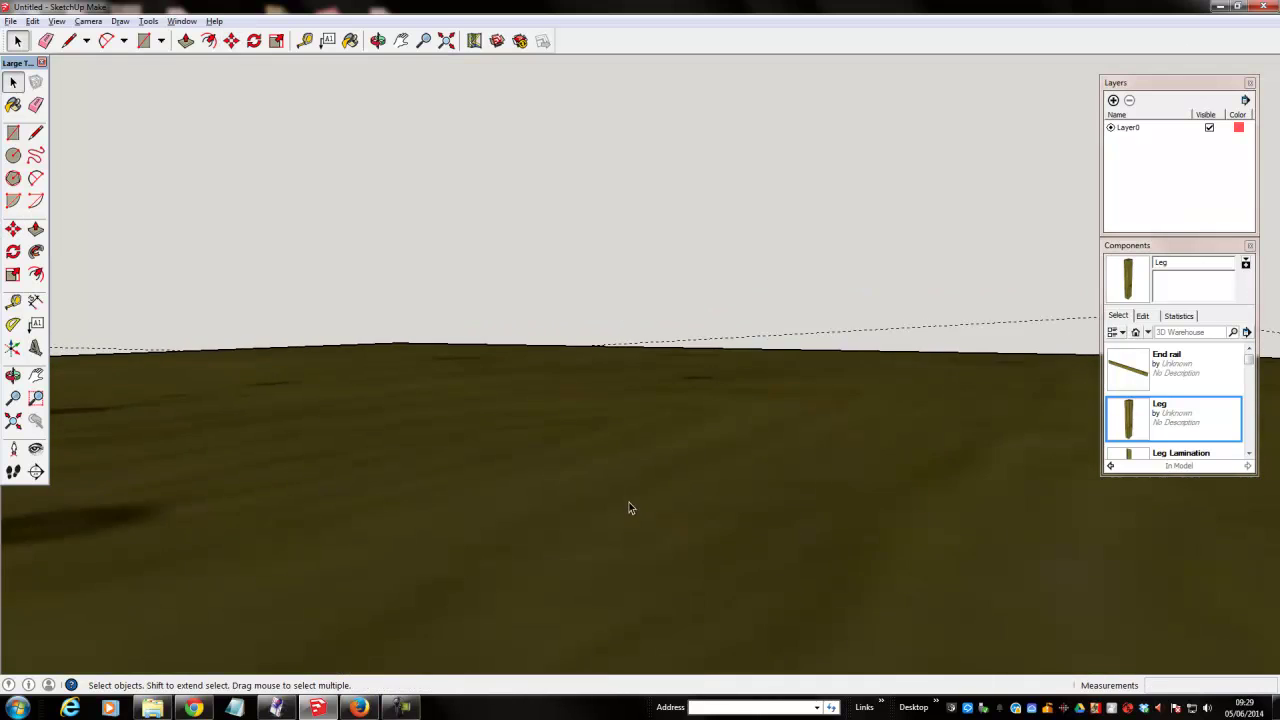
middle_click_drag(643, 503, 802, 467)
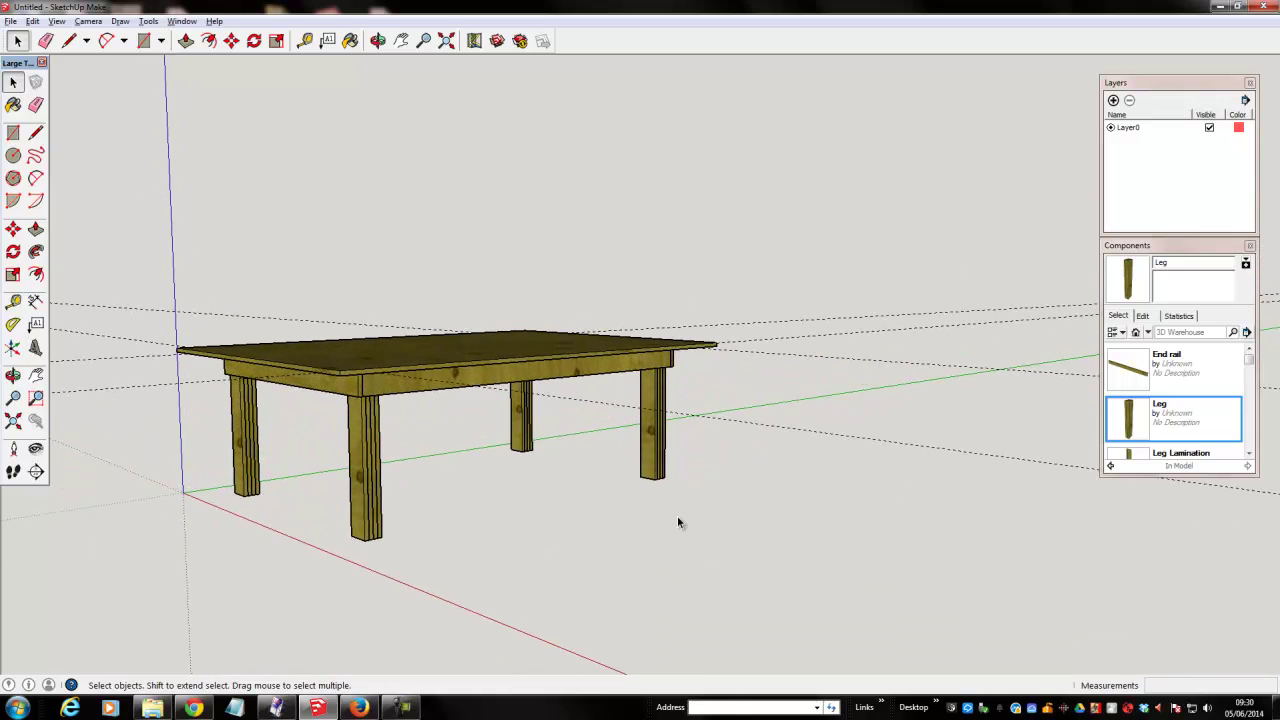
left_click(32, 21)
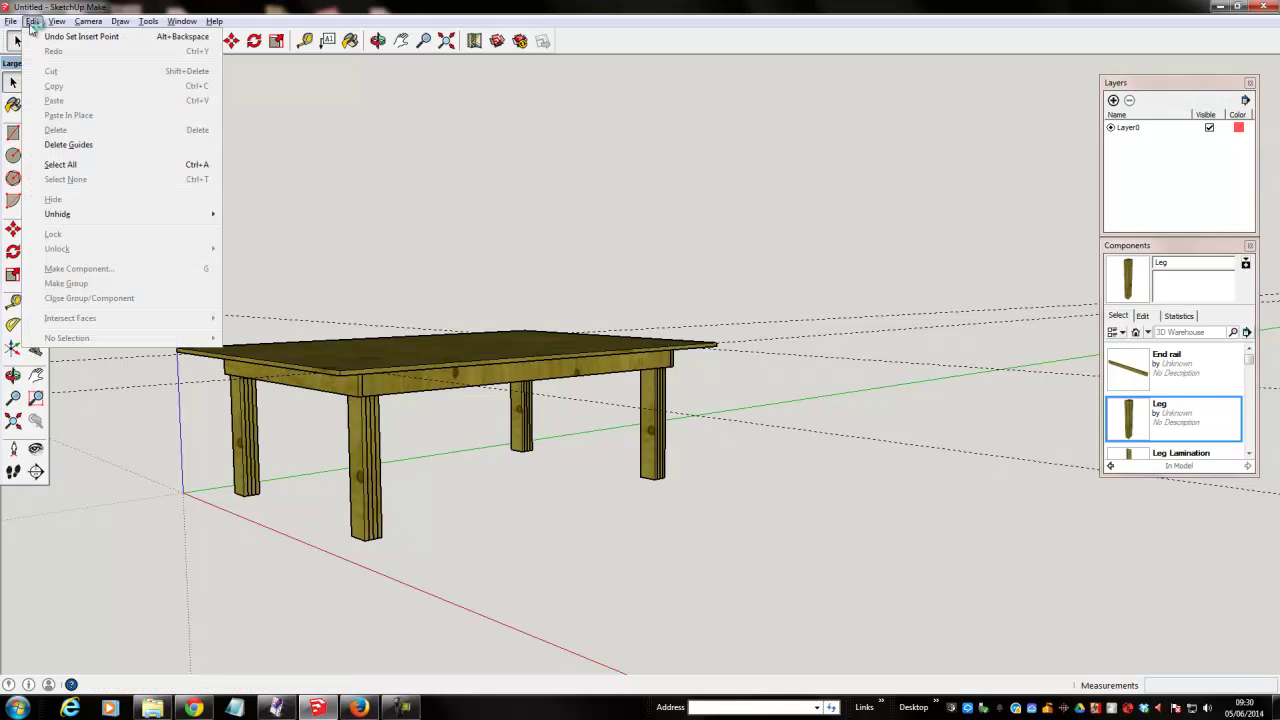
left_click(68, 145)
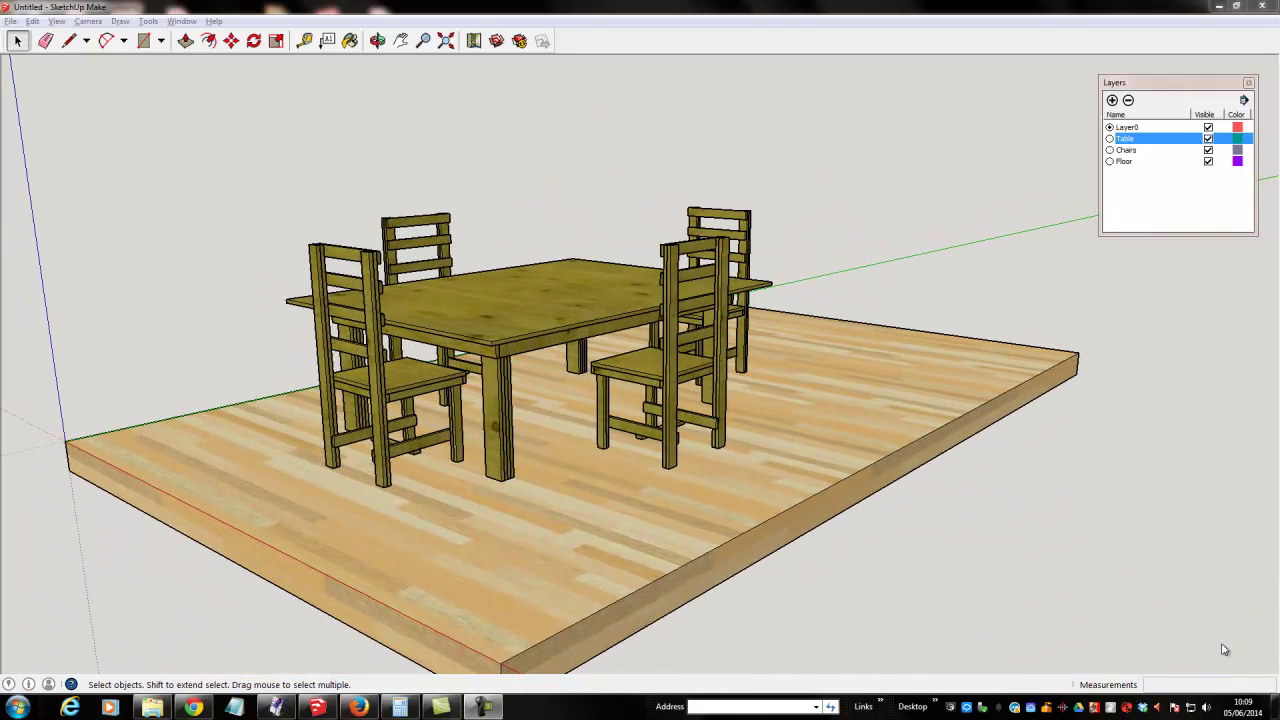
Step: Hide the Table, Floor and Chairs layers in turn, and make all three visible again
left_click(1208, 138)
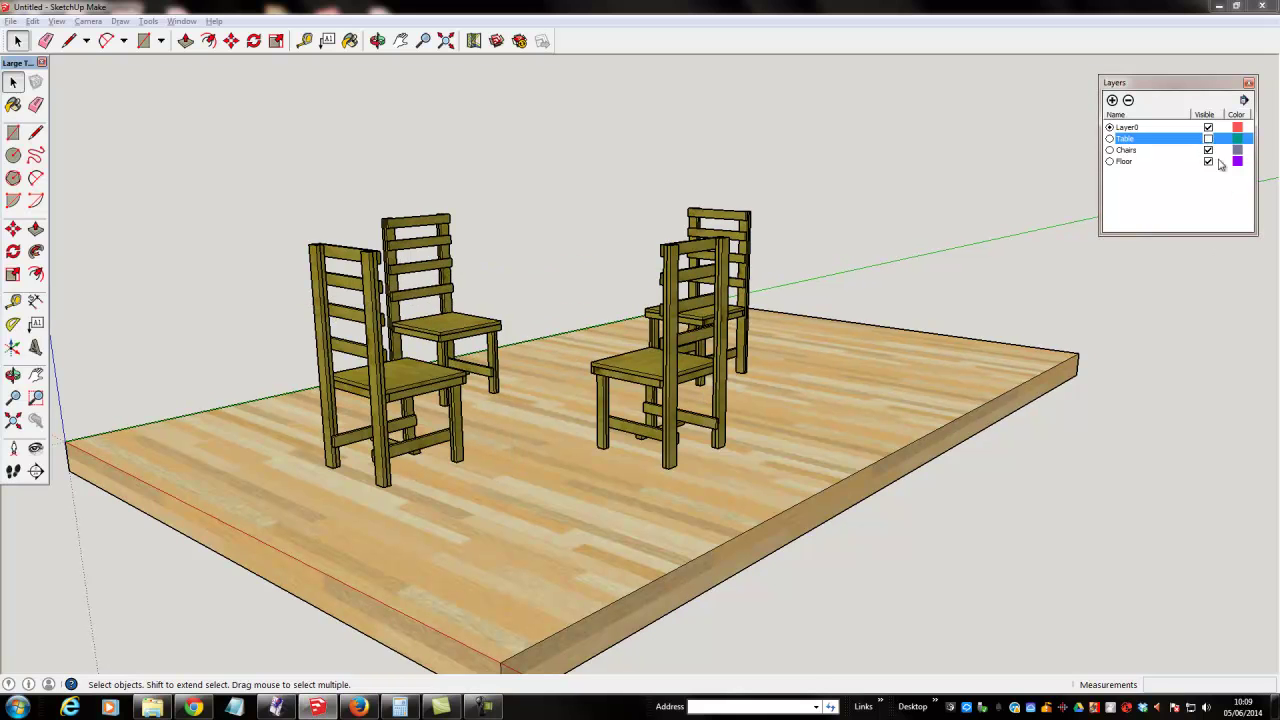
left_click(1208, 161)
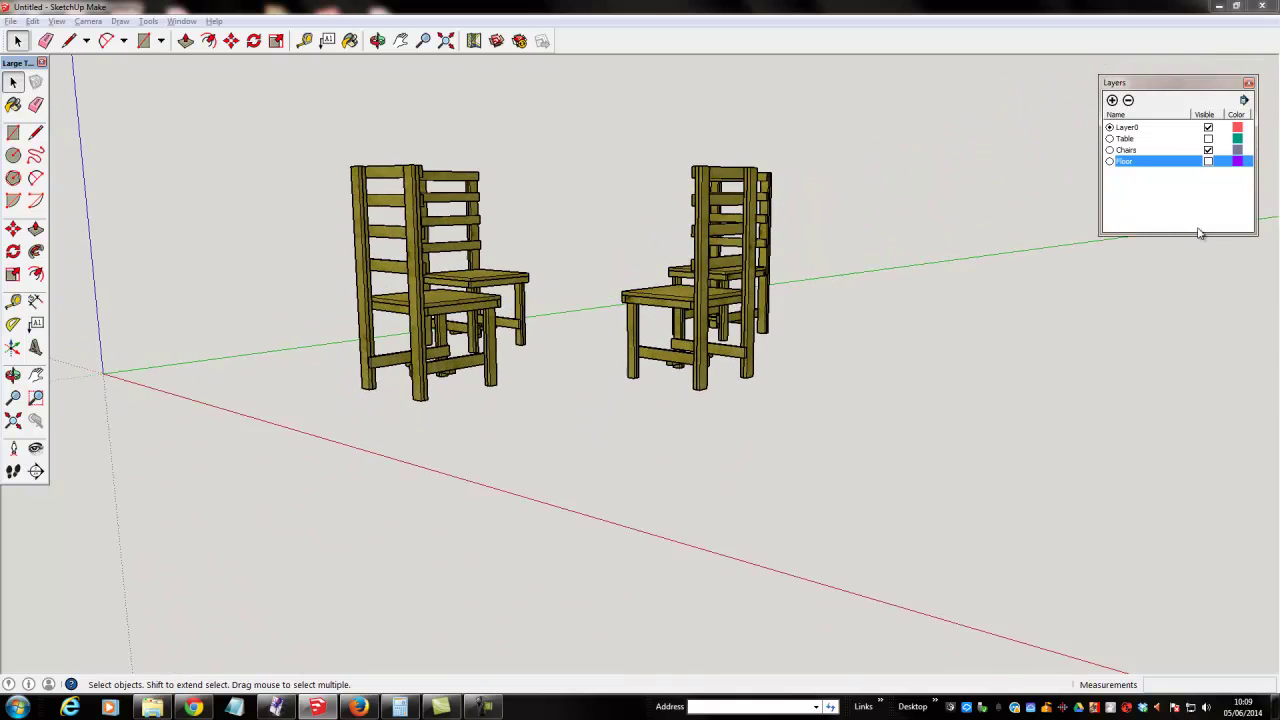
left_click(1208, 150)
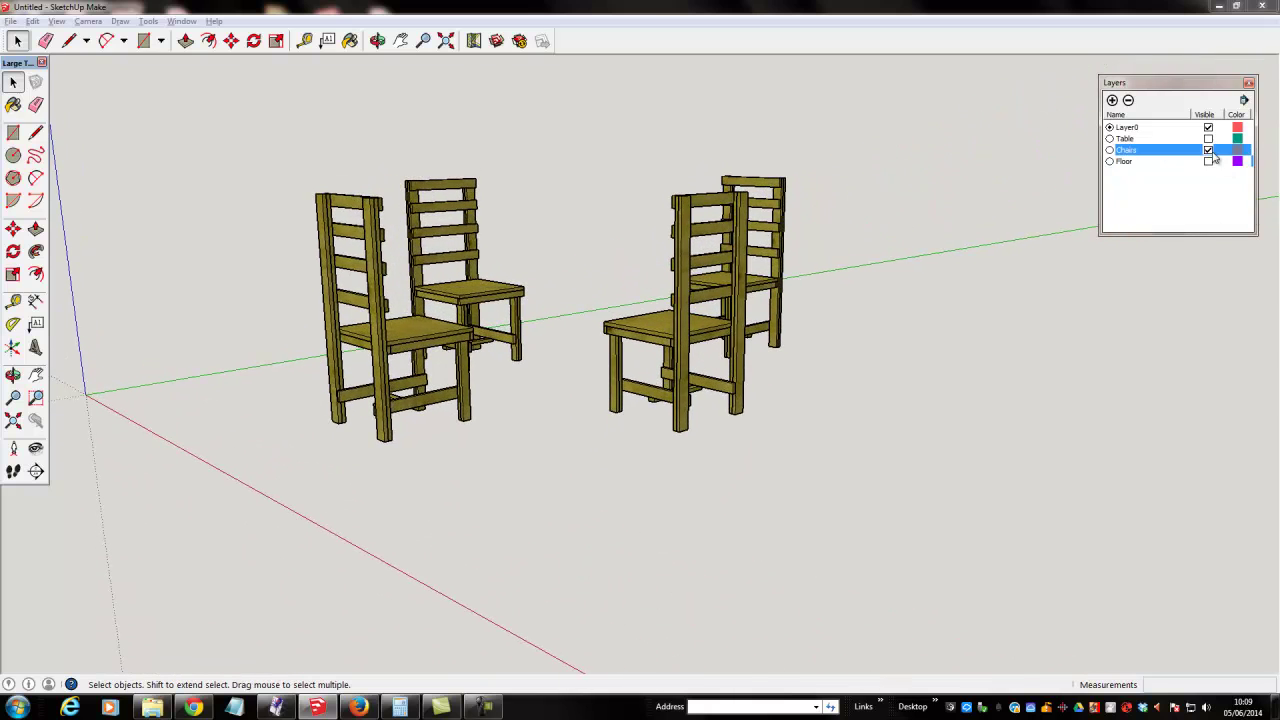
left_click(1208, 149)
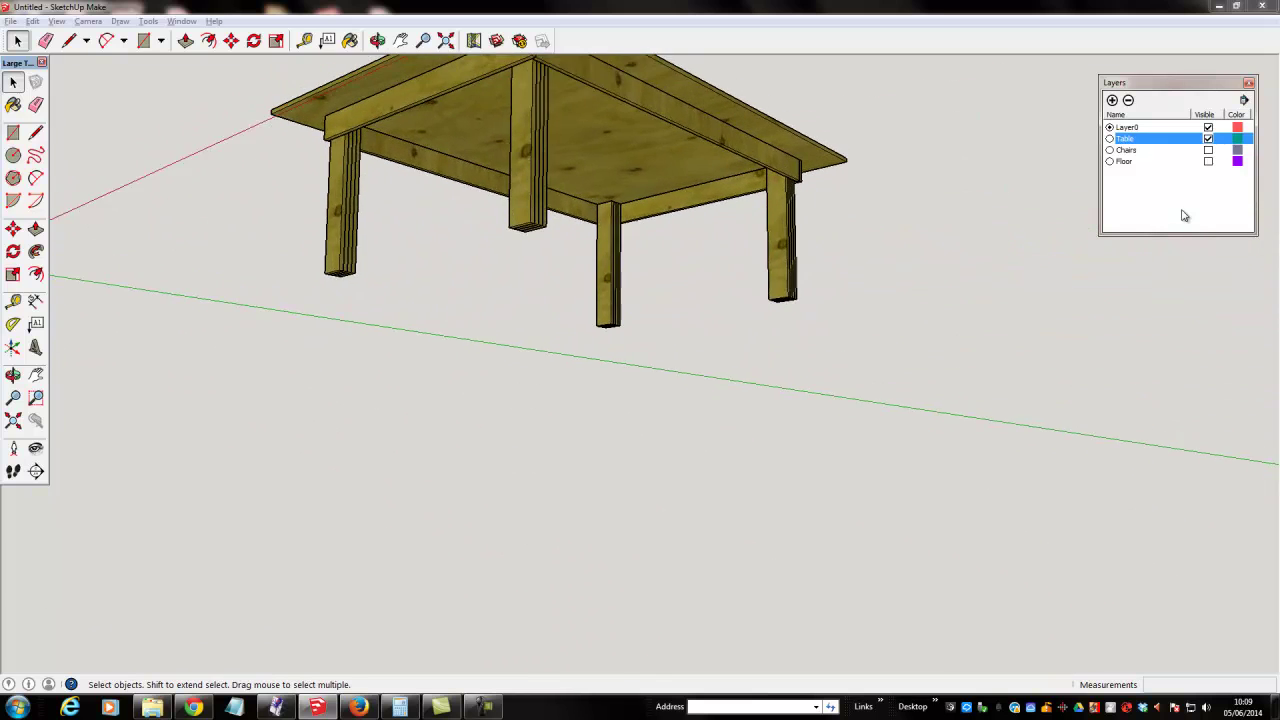
left_click(1208, 161)
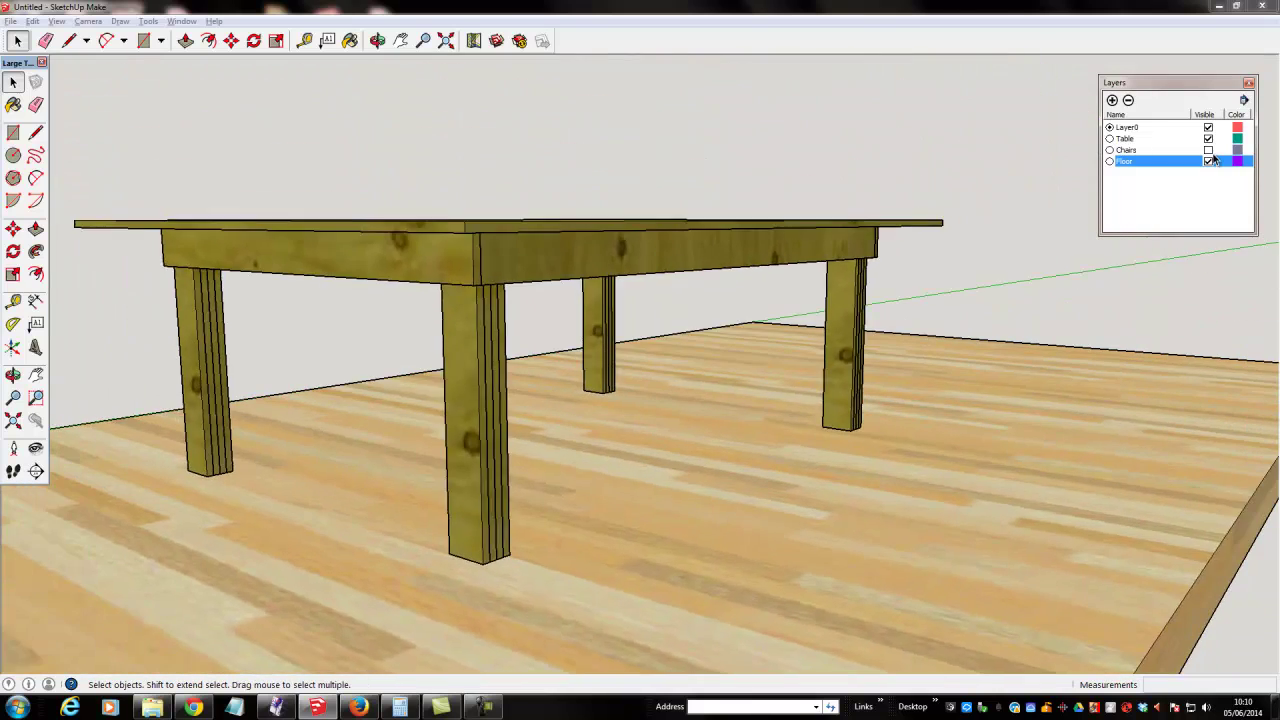
left_click(1208, 150)
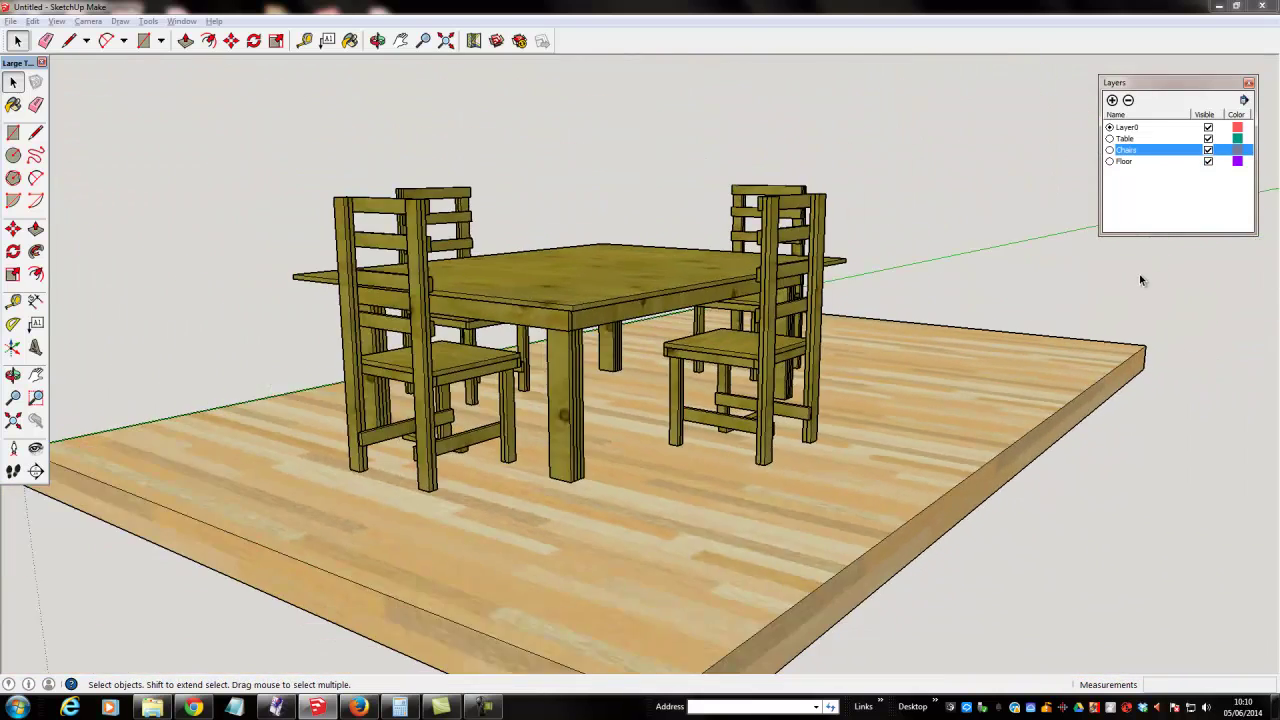